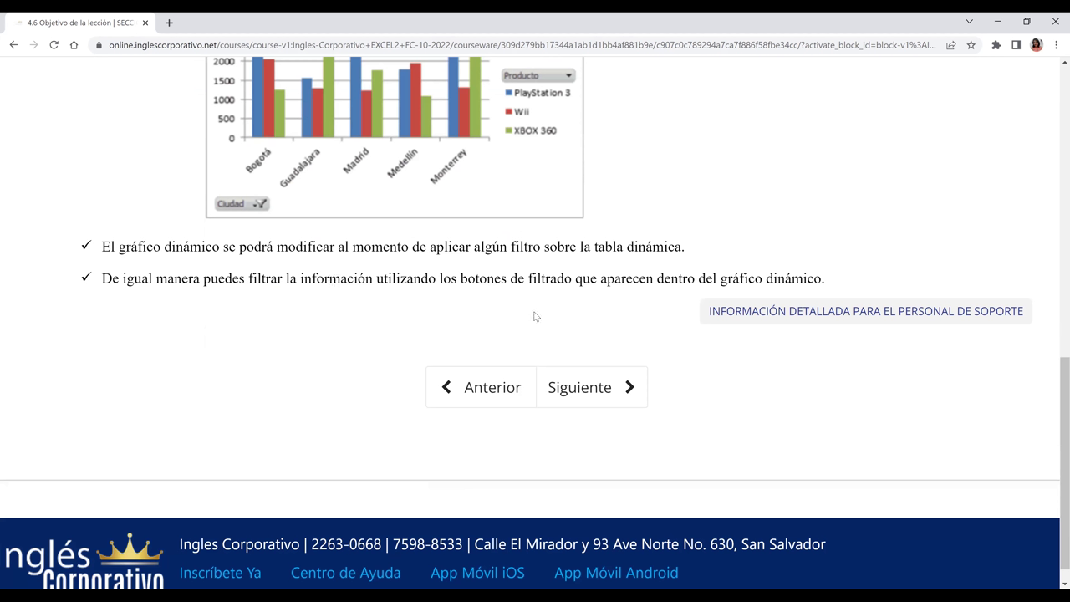
Step: Review the end of lesson 4.6 on pivot charts and continue to lesson 4.7 Gráficos Dinámicos
scroll(535, 316, up, 2)
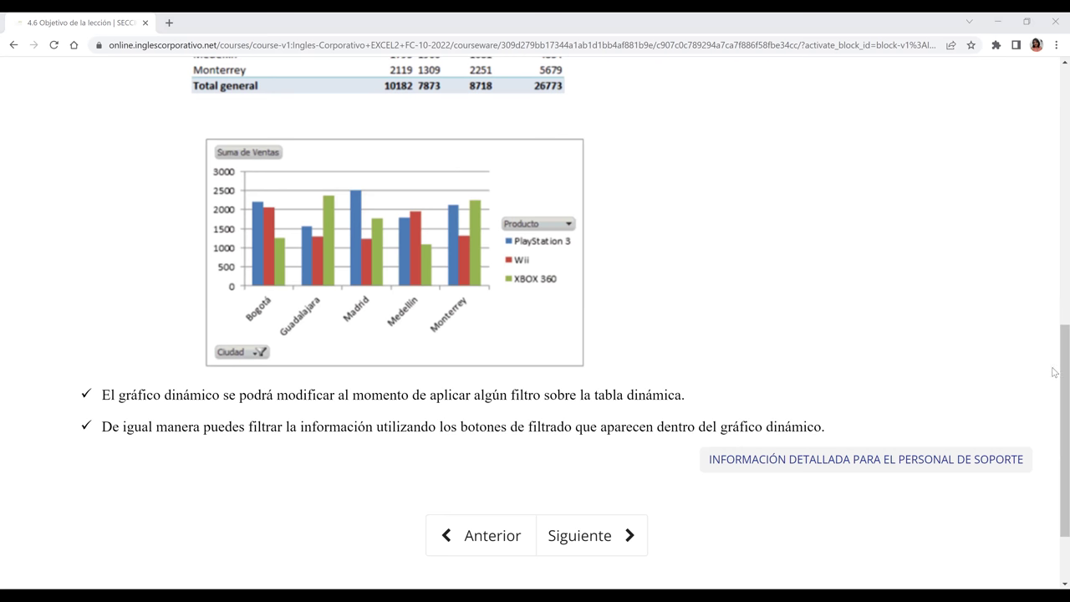
scroll(1054, 385, down, 2)
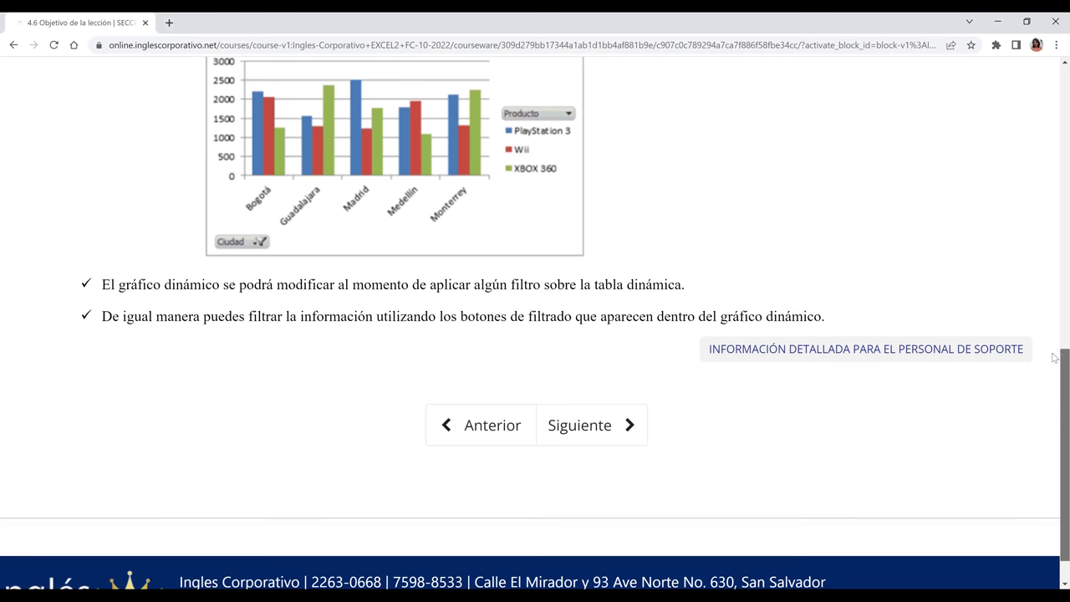
scroll(1054, 359, up, 2)
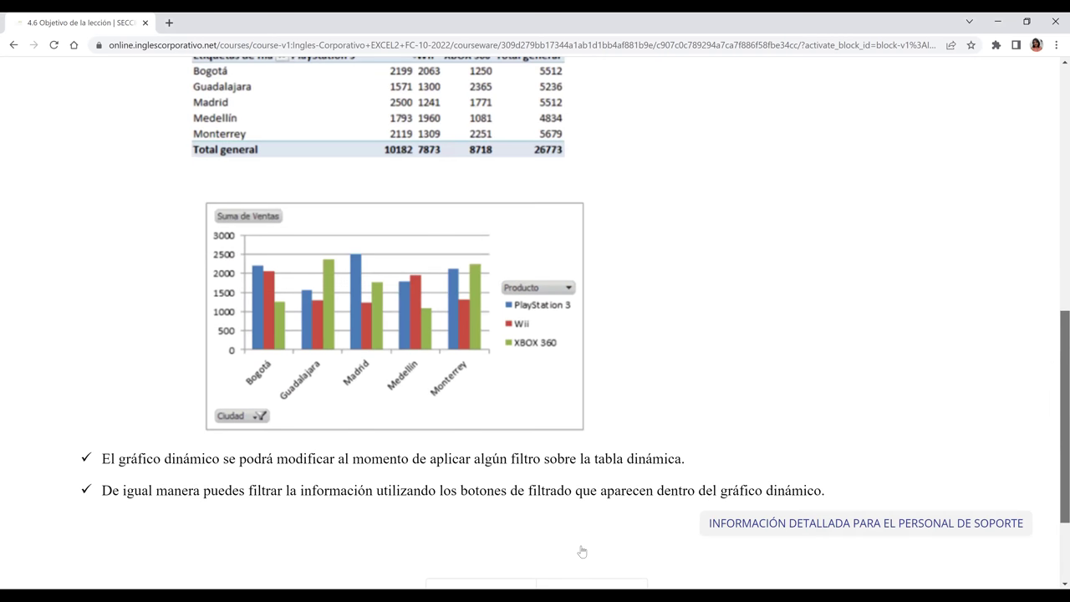
scroll(581, 556, down, 1)
click(581, 557)
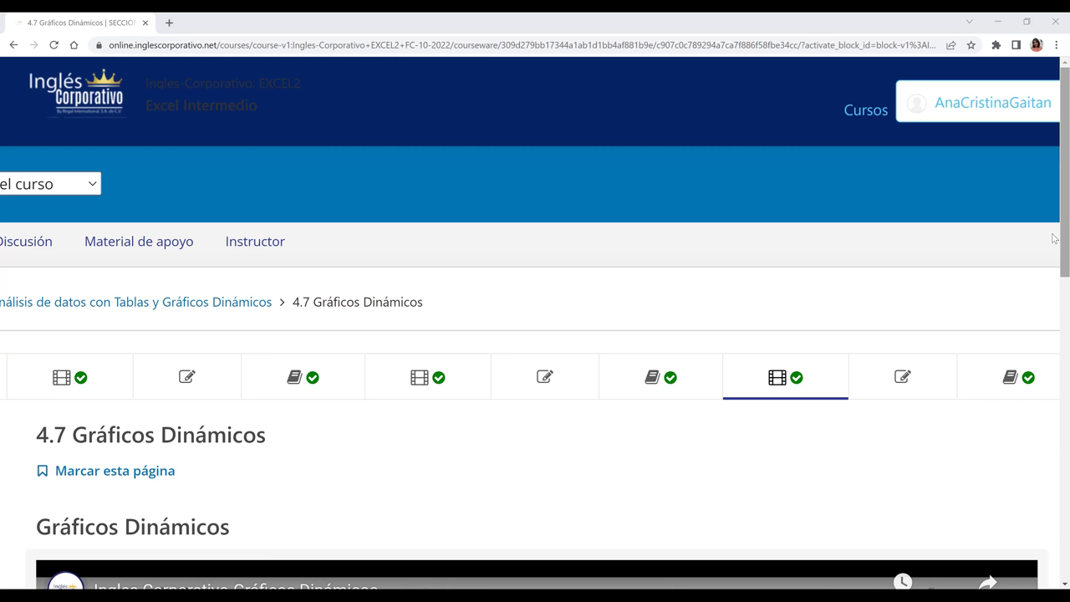
Step: Play the Gráficos Dinámicos lesson video in full screen from its beginning
scroll(1054, 330, down, 5)
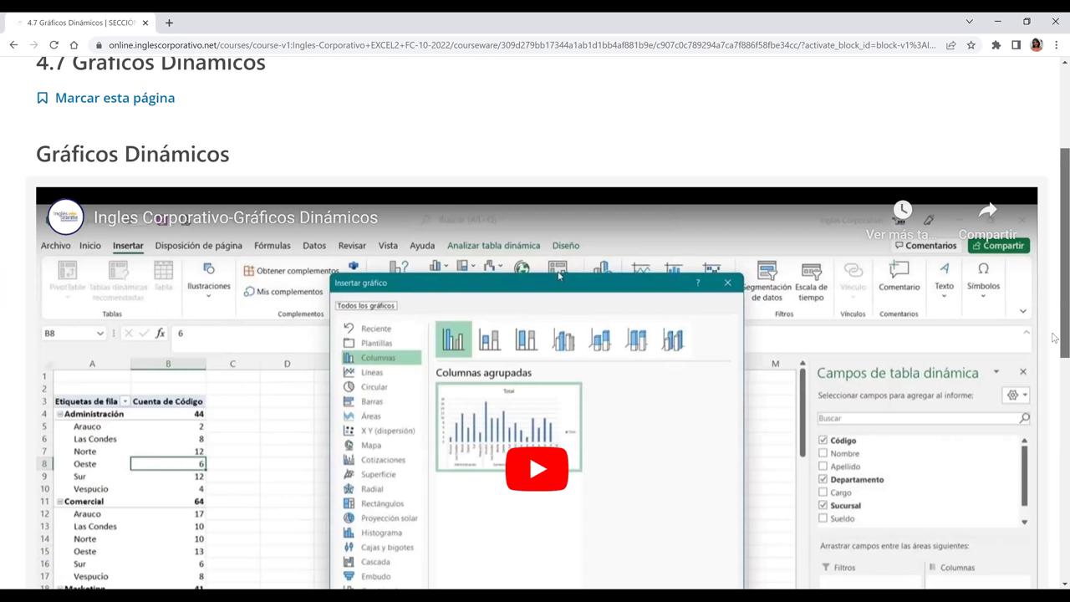
scroll(1053, 335, down, 1)
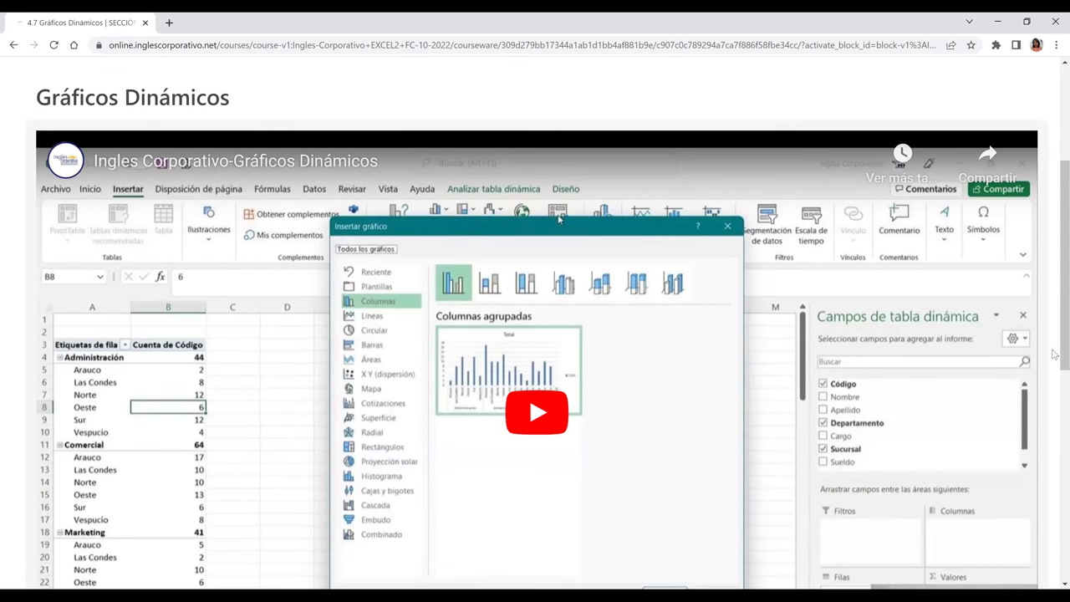
scroll(1054, 355, down, 2)
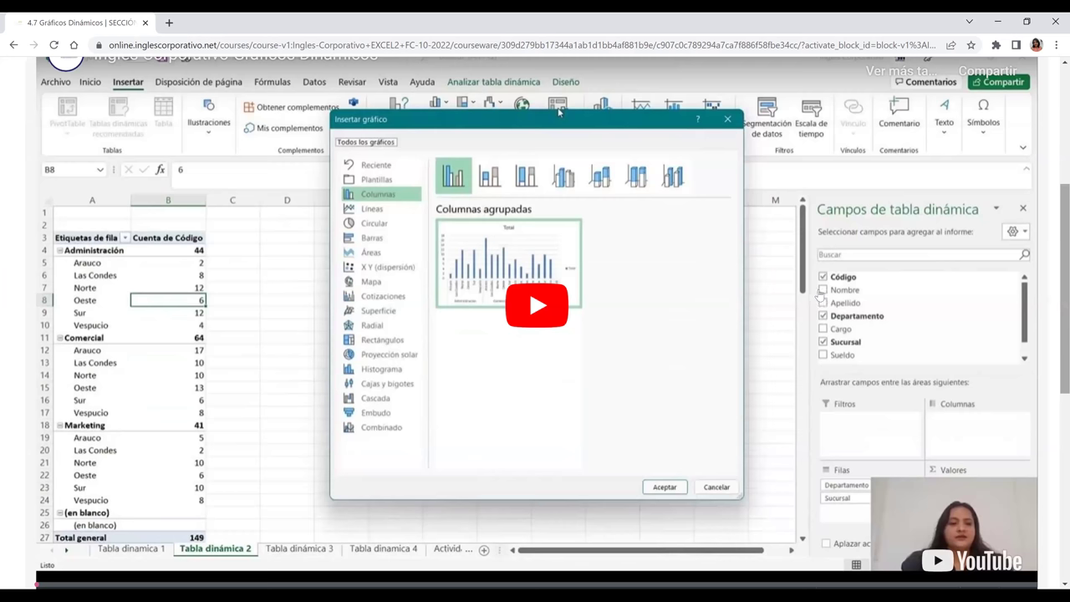
key(ctrl+minus)
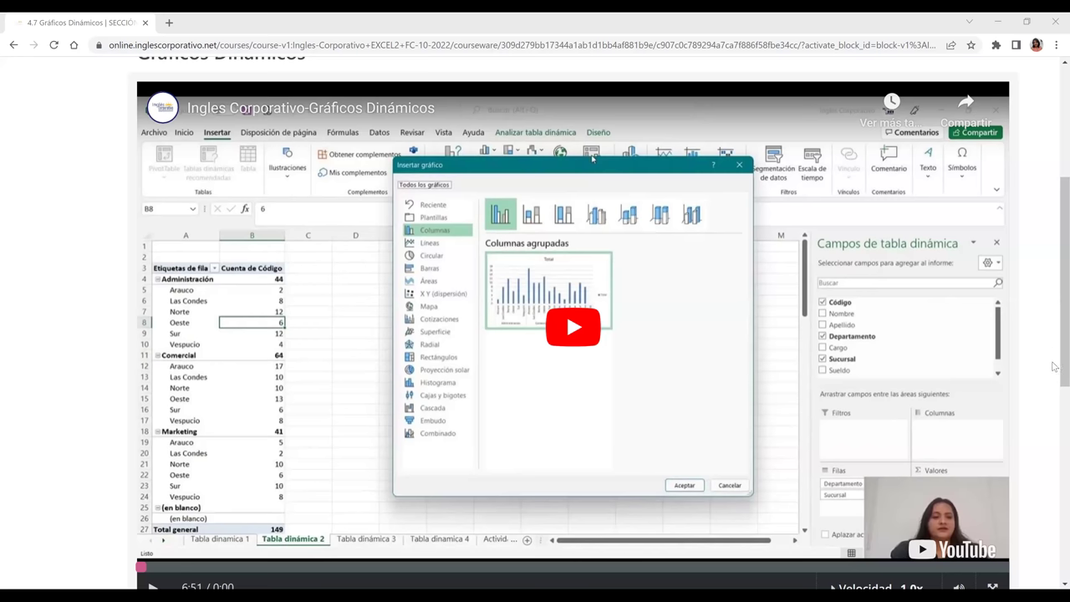
scroll(1054, 368, down, 1)
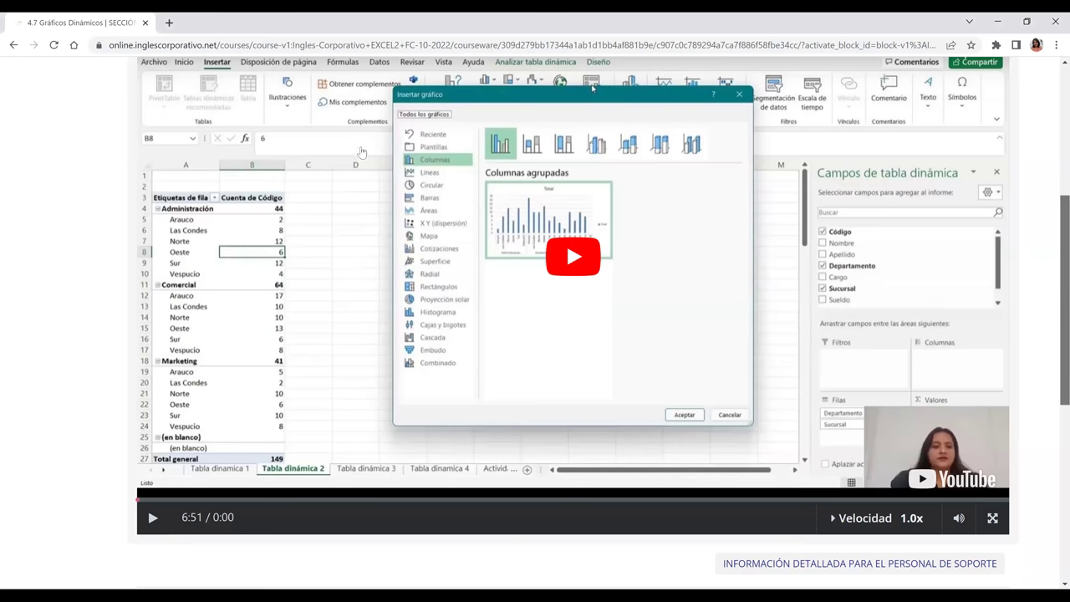
scroll(361, 152, up, 1)
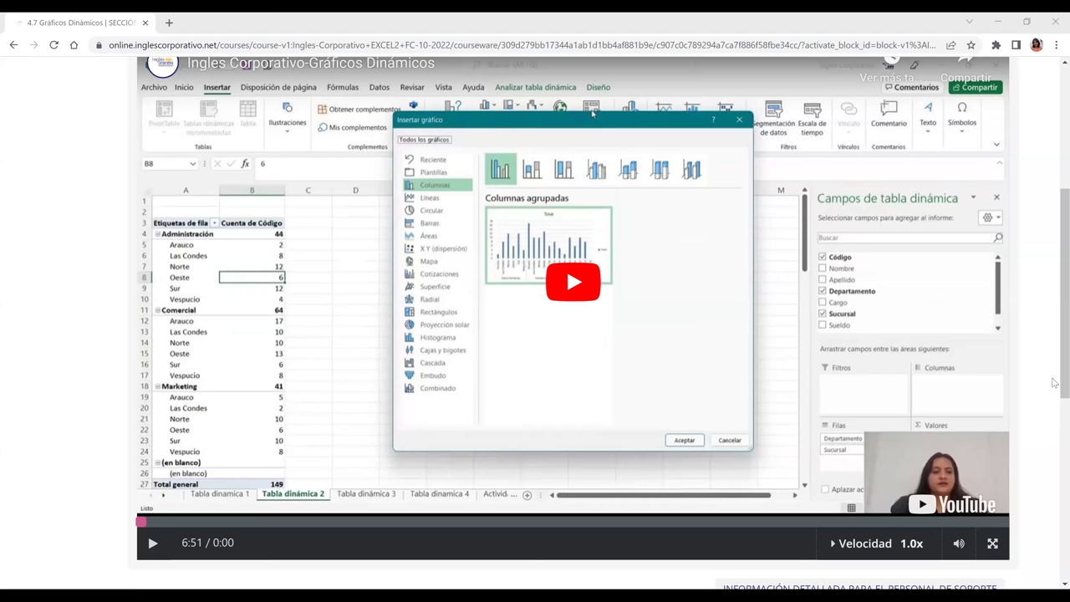
scroll(991, 435, down, 1)
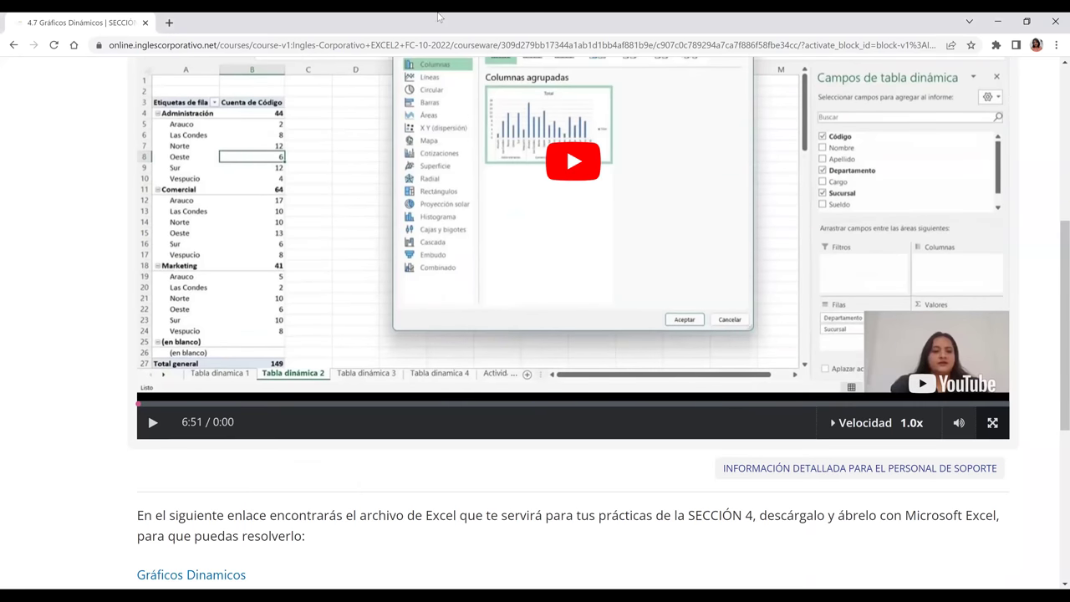
double_click(261, 182)
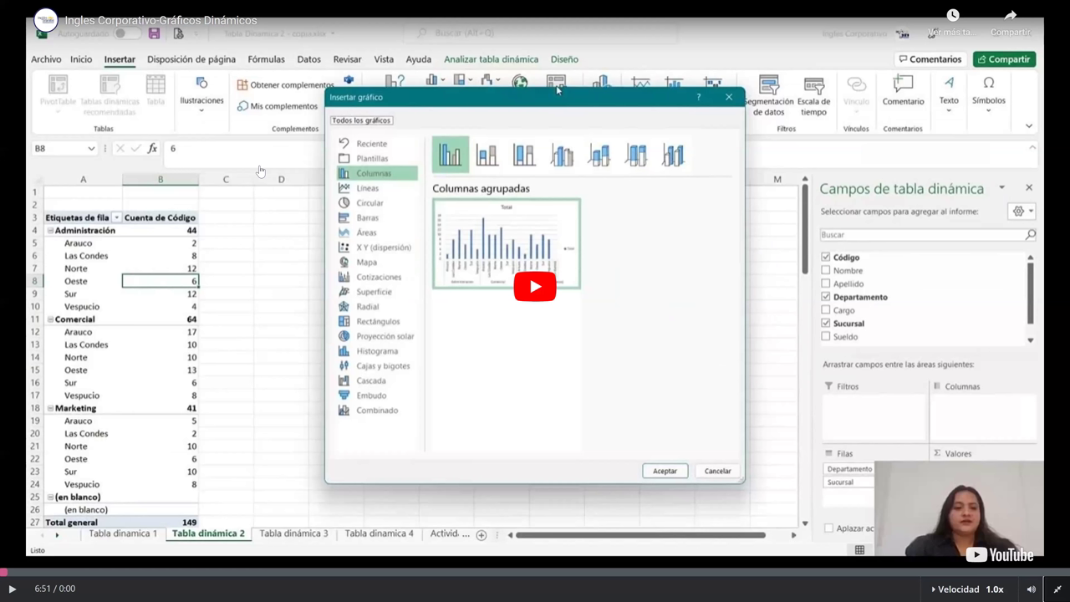
click(540, 282)
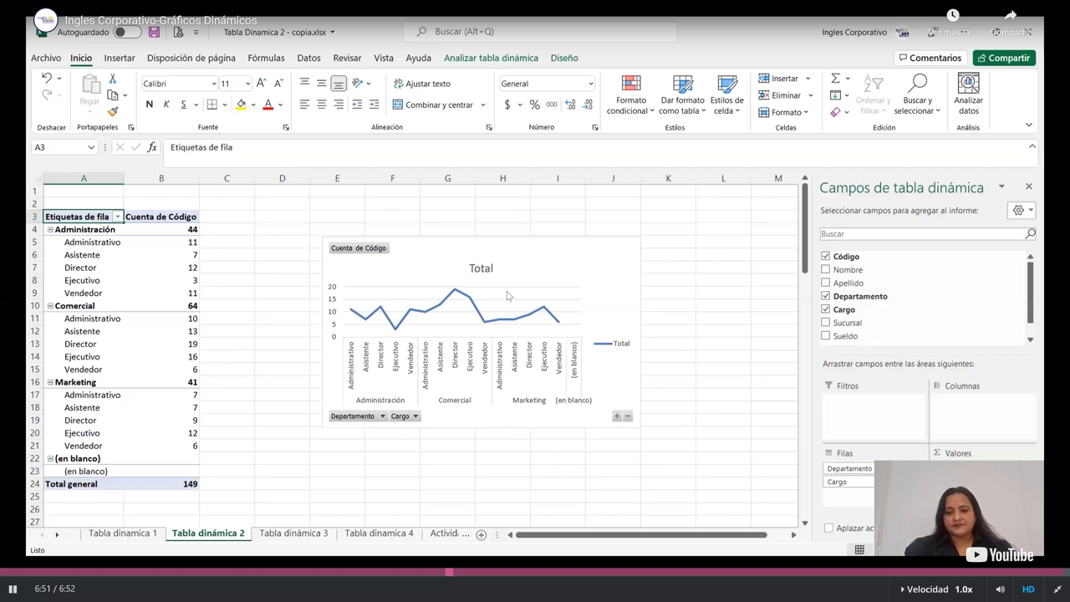
click(4, 575)
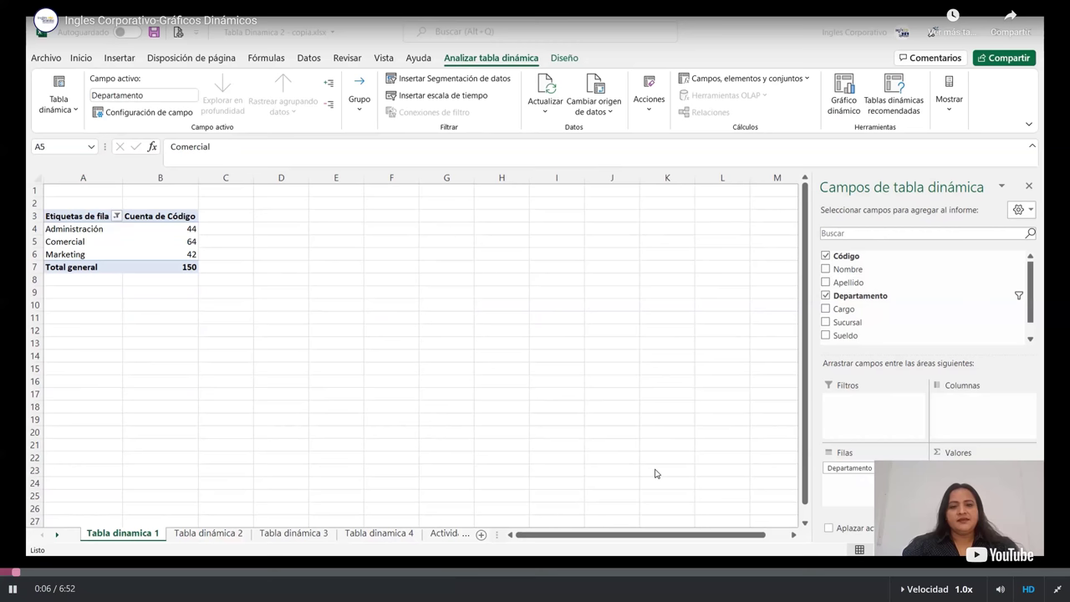
key(Right)
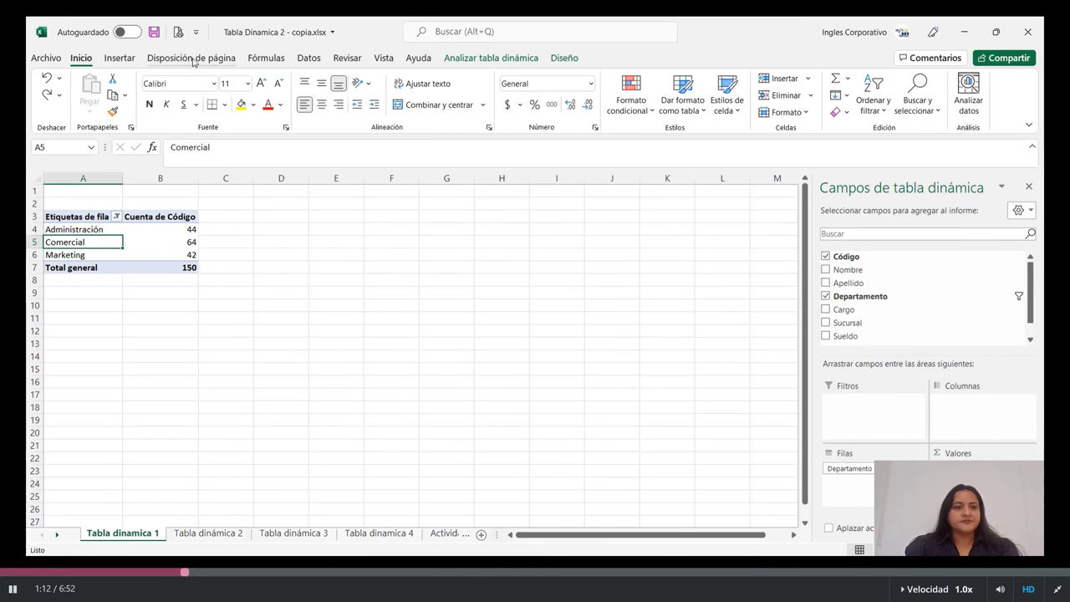
Step: Start a pivot chart from the department pivot table on Tabla dinamica 1 and preview the line, bar, map and surface chart types
click(124, 62)
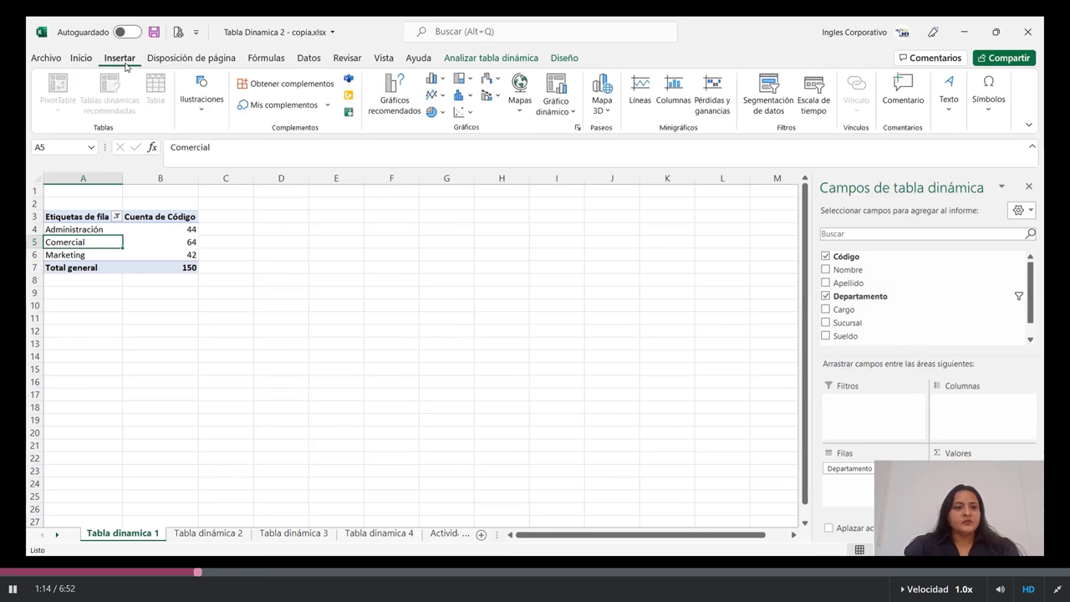
click(556, 87)
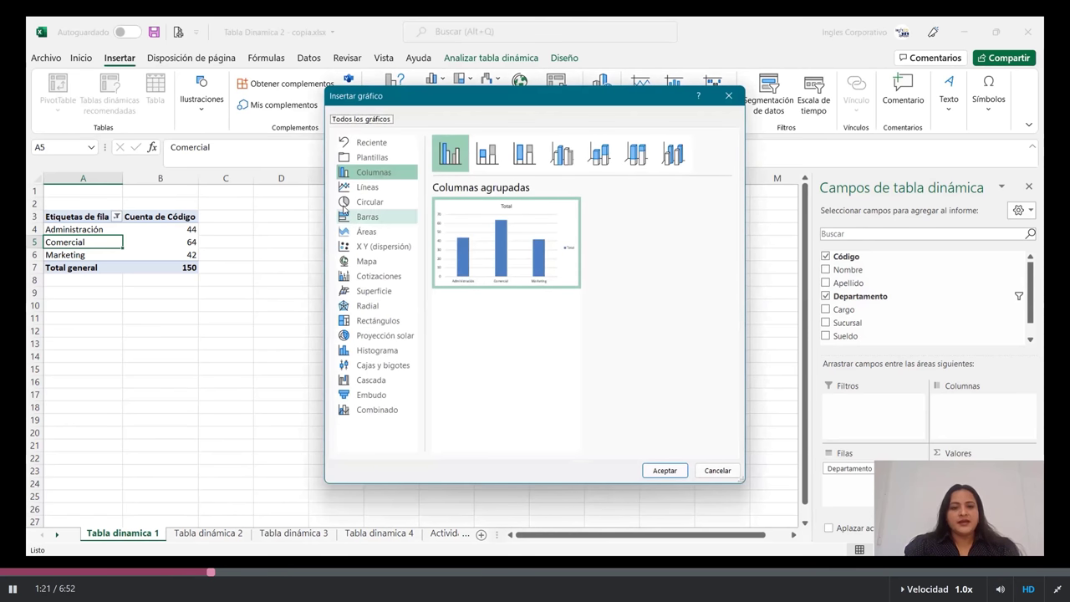
click(354, 191)
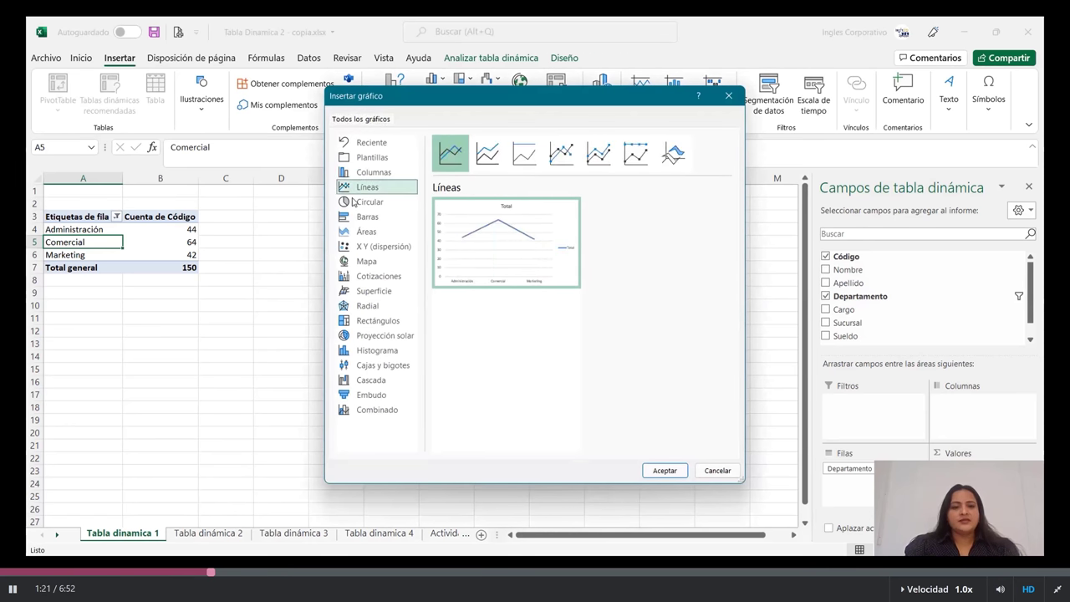
click(361, 217)
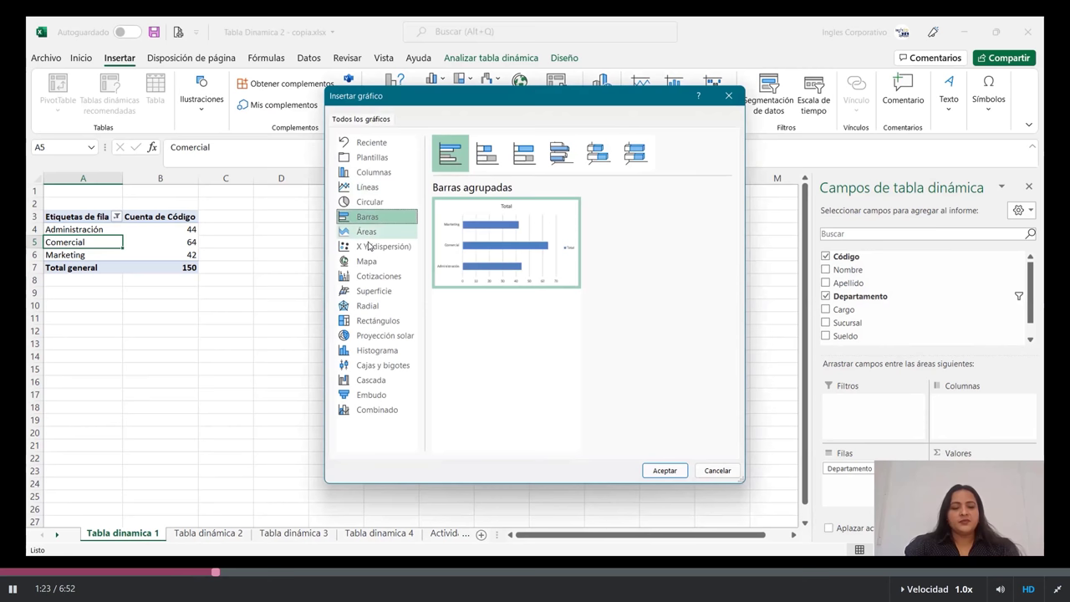
click(368, 261)
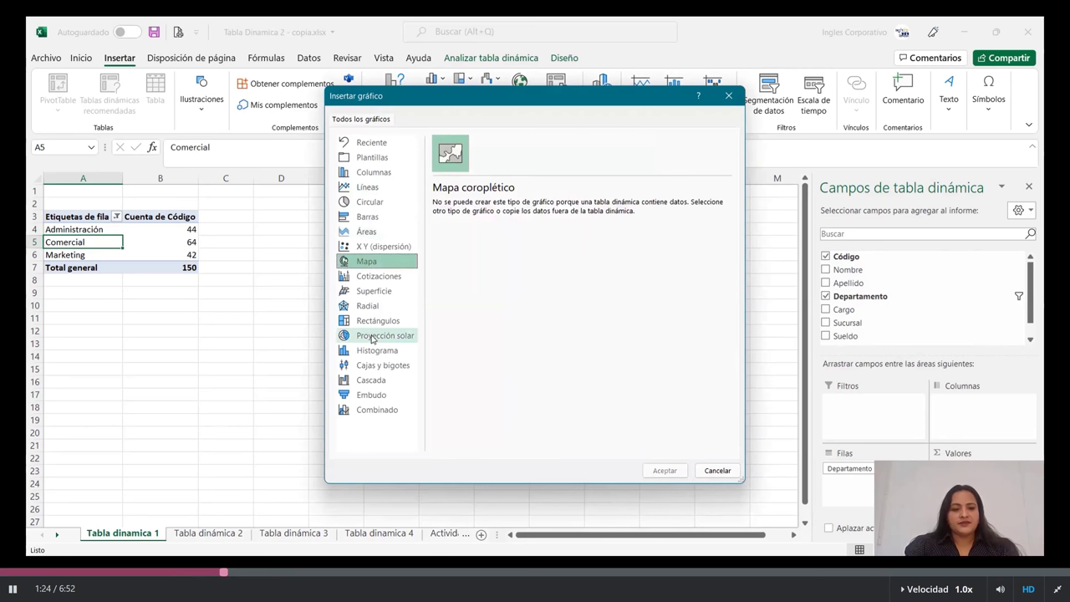
click(364, 292)
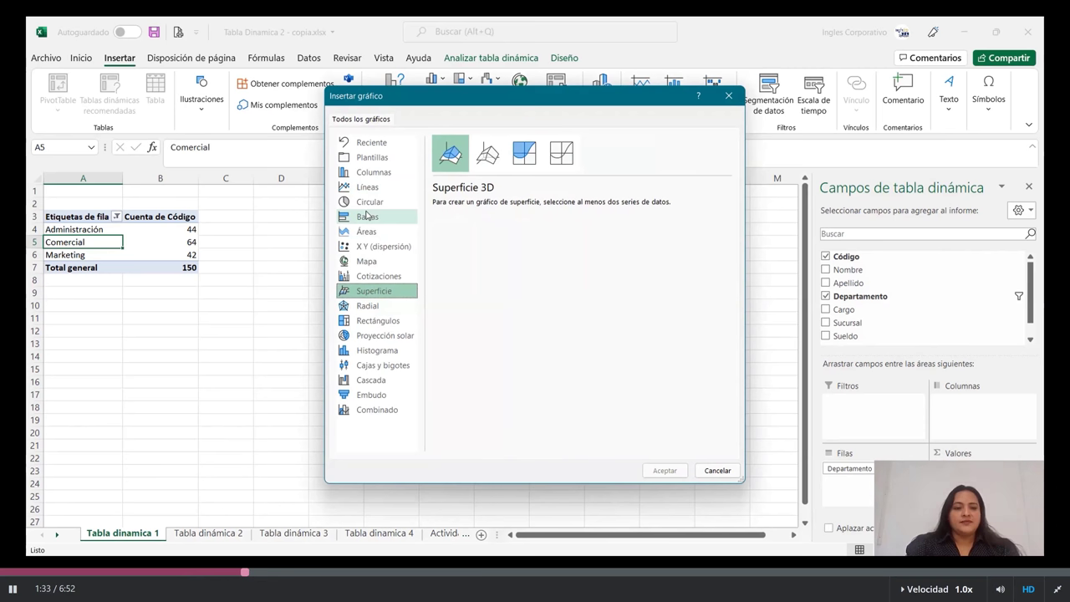
Step: Compare the column chart variants and insert the pivot chart as a 3D clustered column (Columna agrupada 3D)
click(368, 172)
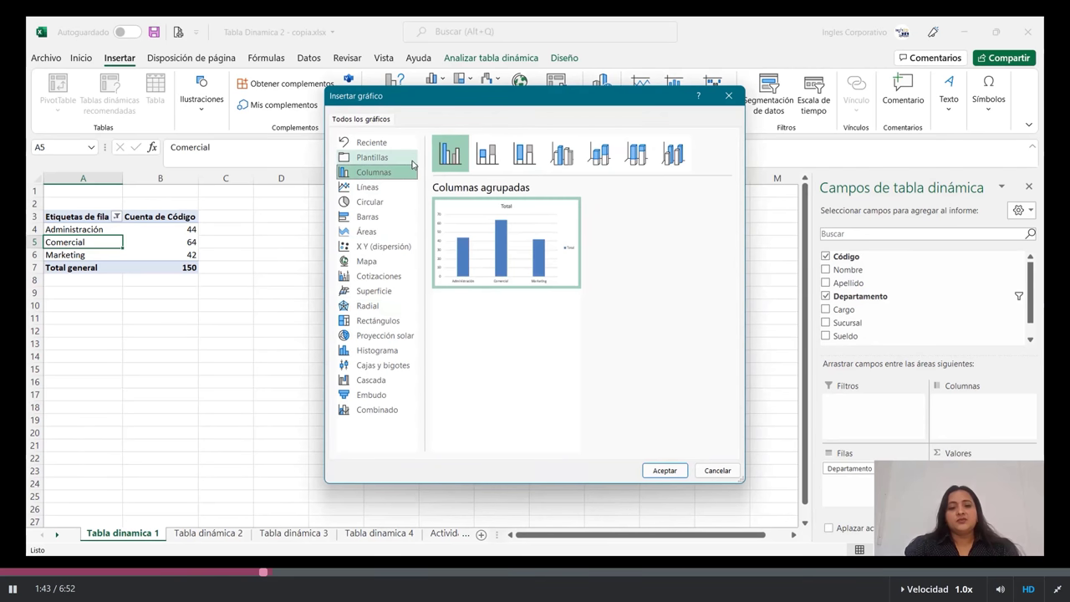
click(488, 156)
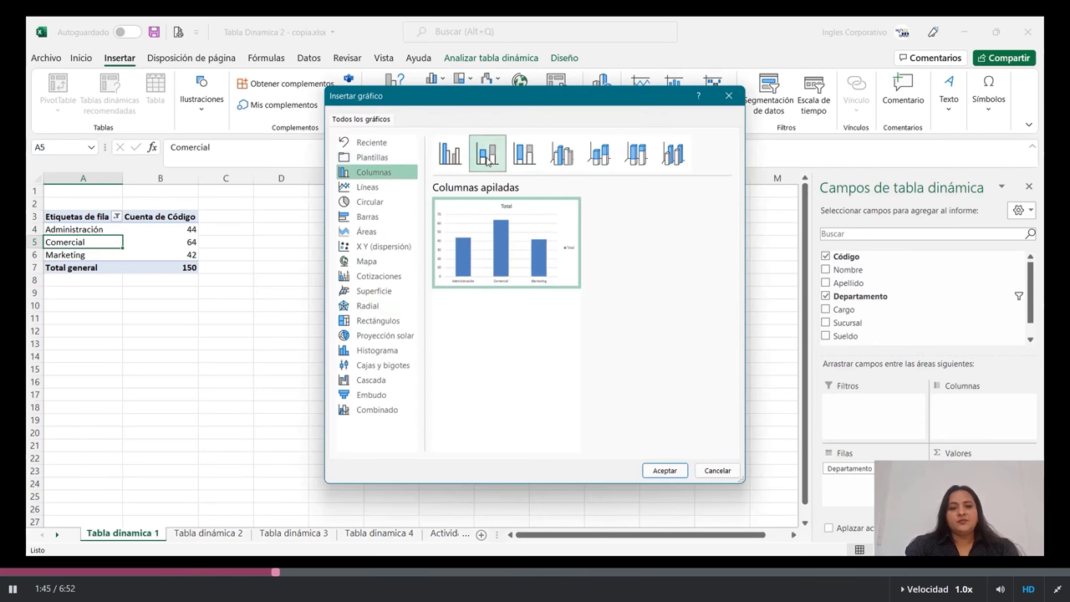
click(526, 159)
click(561, 155)
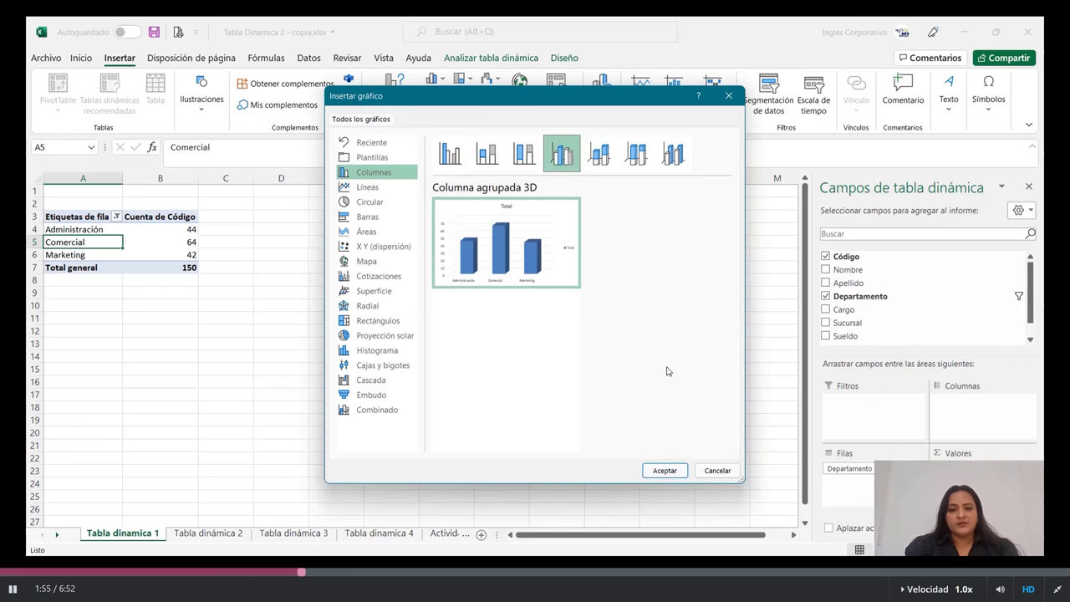
click(665, 471)
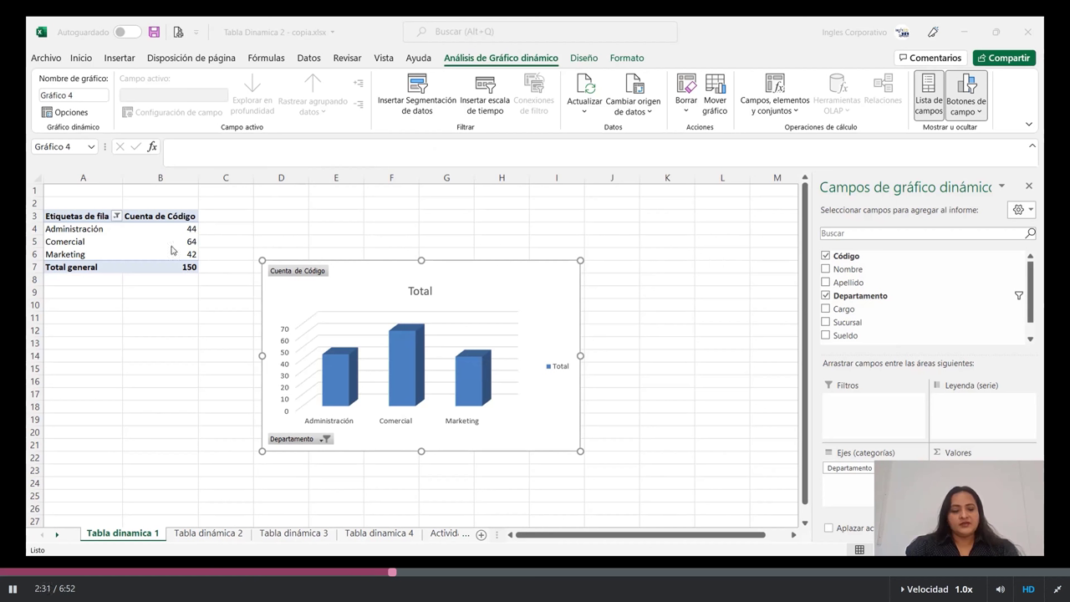
Step: Examine the design styles, colour palettes and format options available for the 3D column pivot chart
click(521, 272)
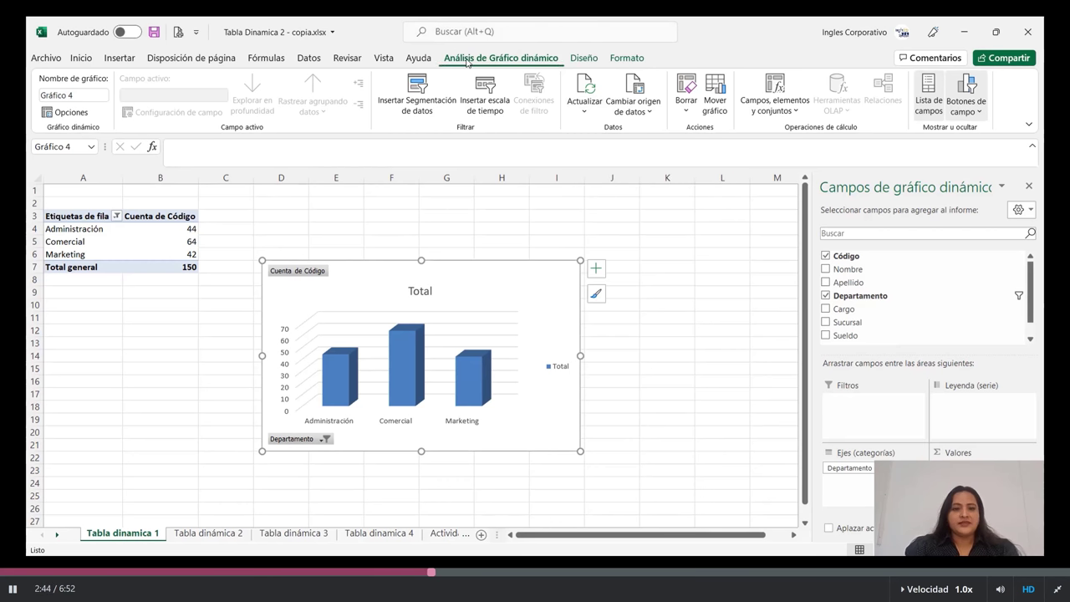
click(581, 57)
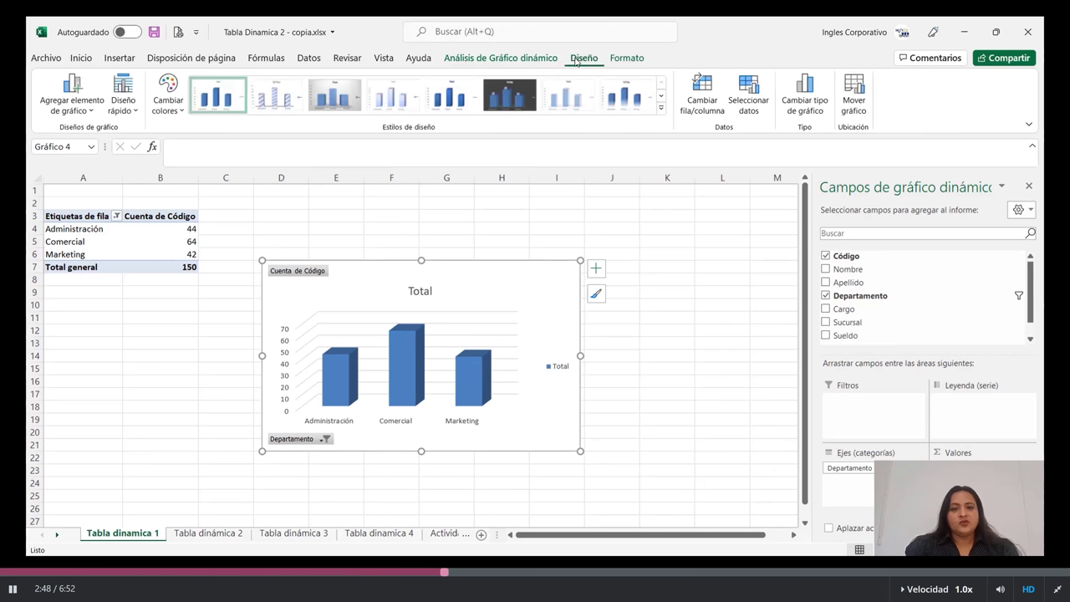
click(661, 108)
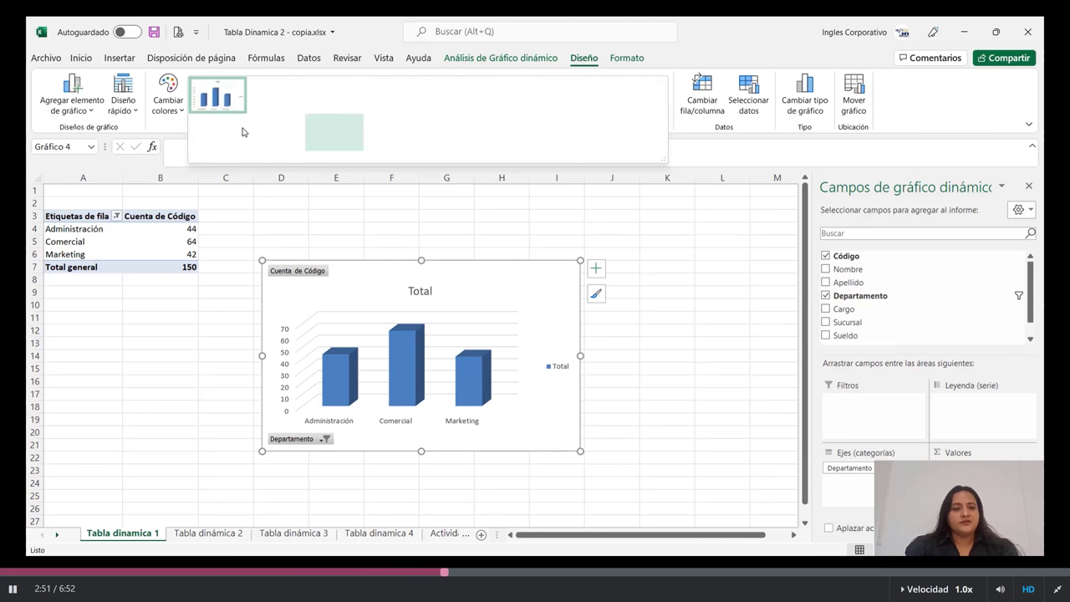
click(168, 105)
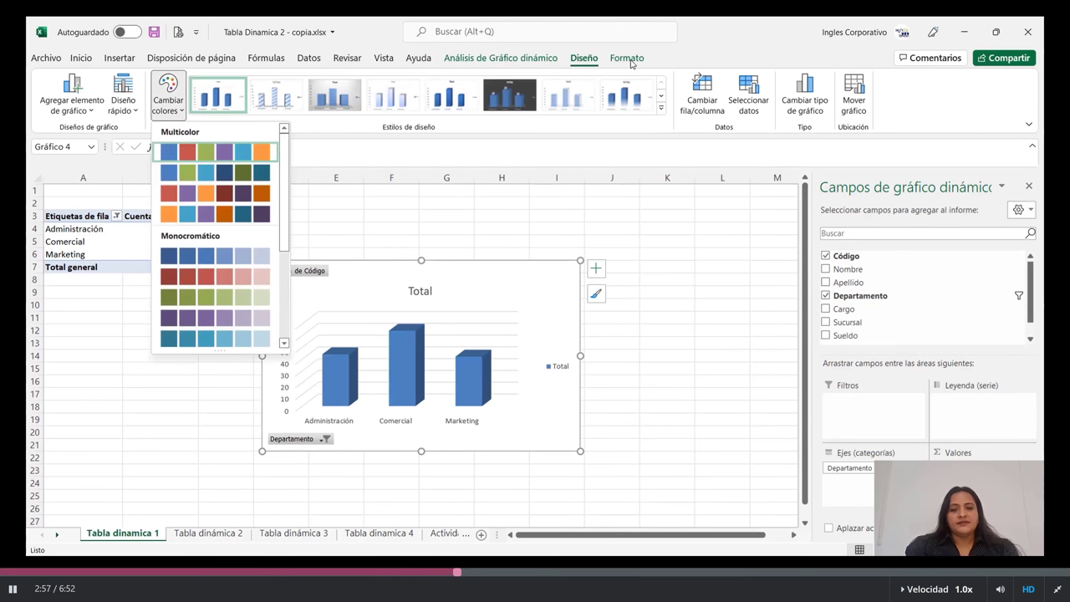
click(631, 62)
click(631, 59)
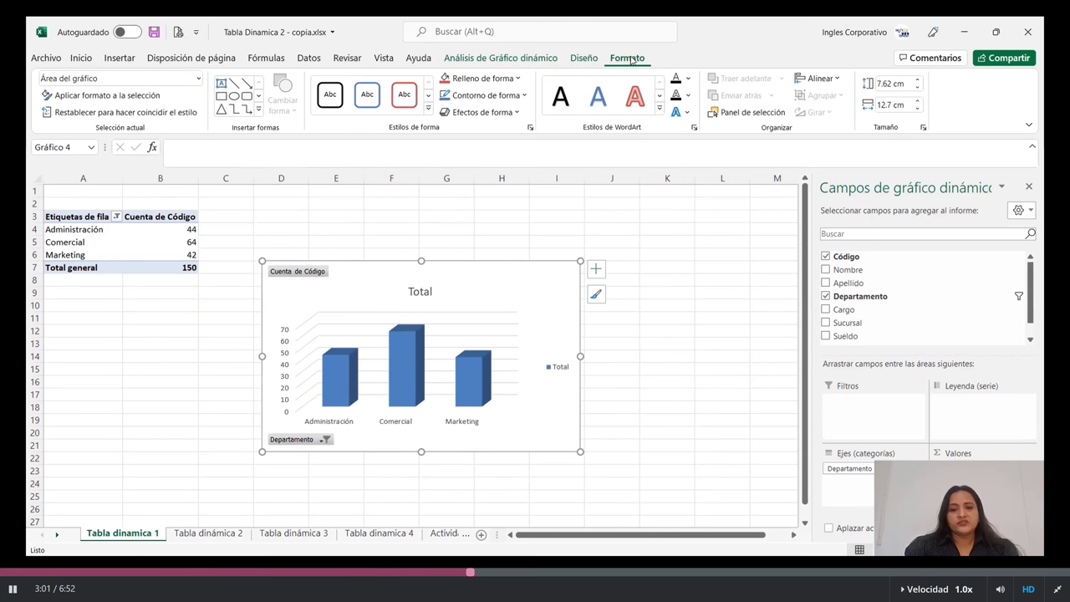
click(680, 278)
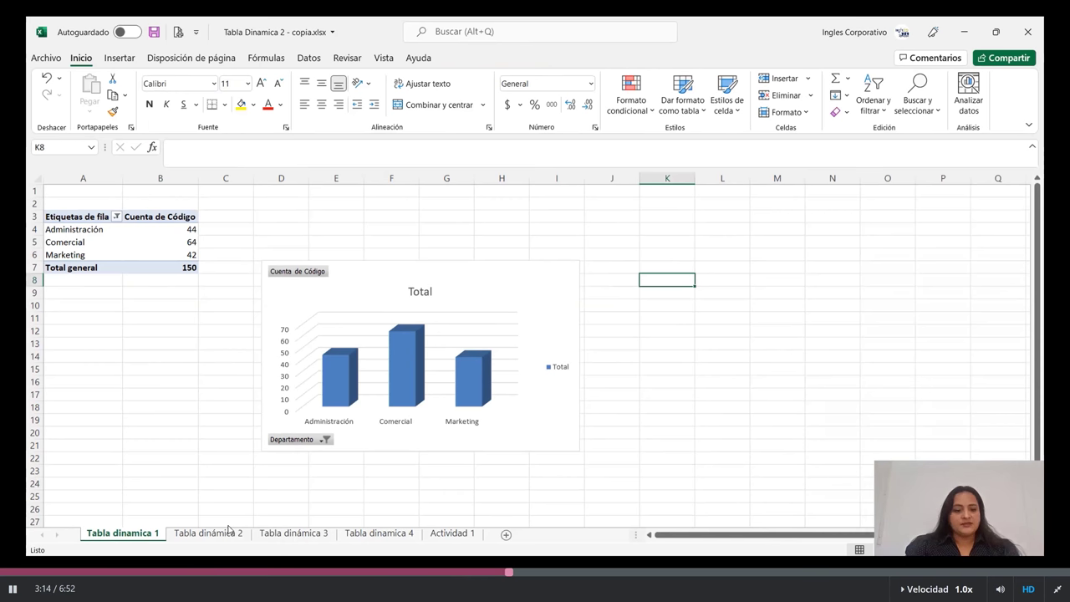
Step: Start a pivot chart from the department and branch pivot table on Tabla dinámica 2 and preview the bar chart type
click(200, 533)
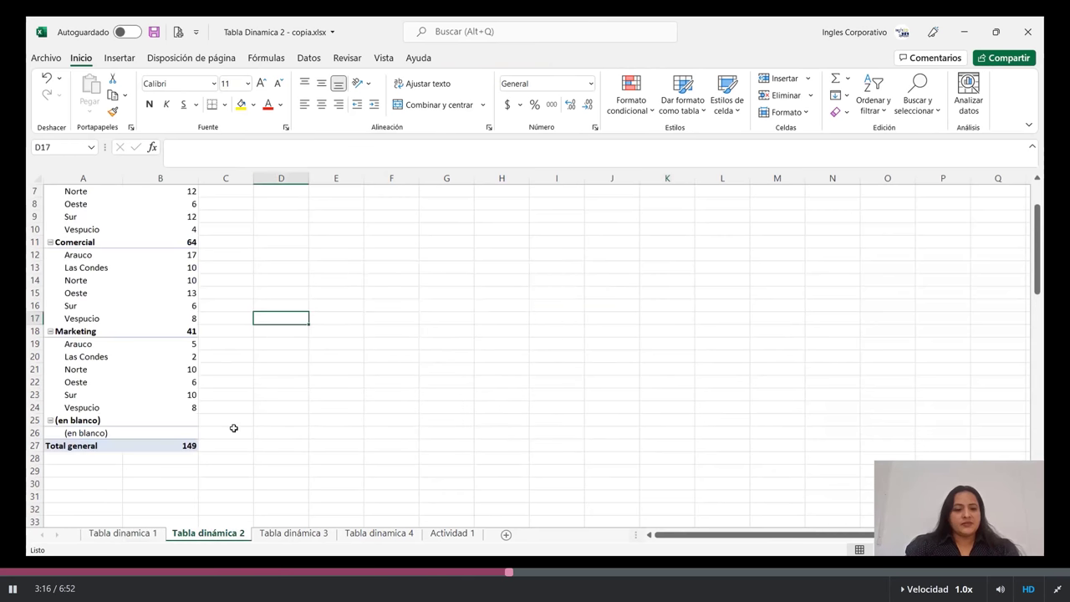
scroll(478, 333, up, 2)
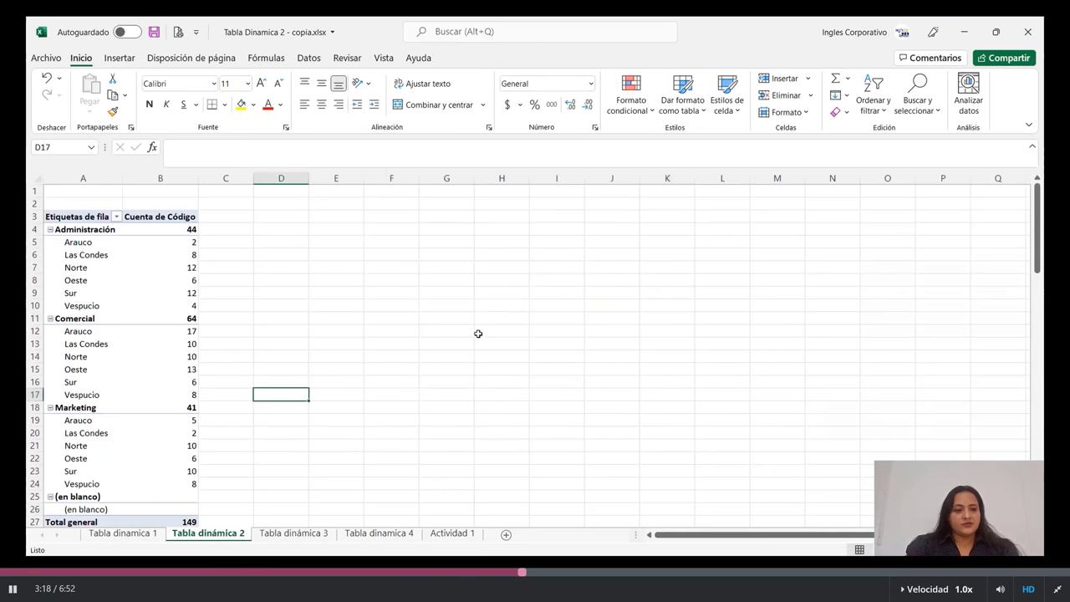
click(144, 283)
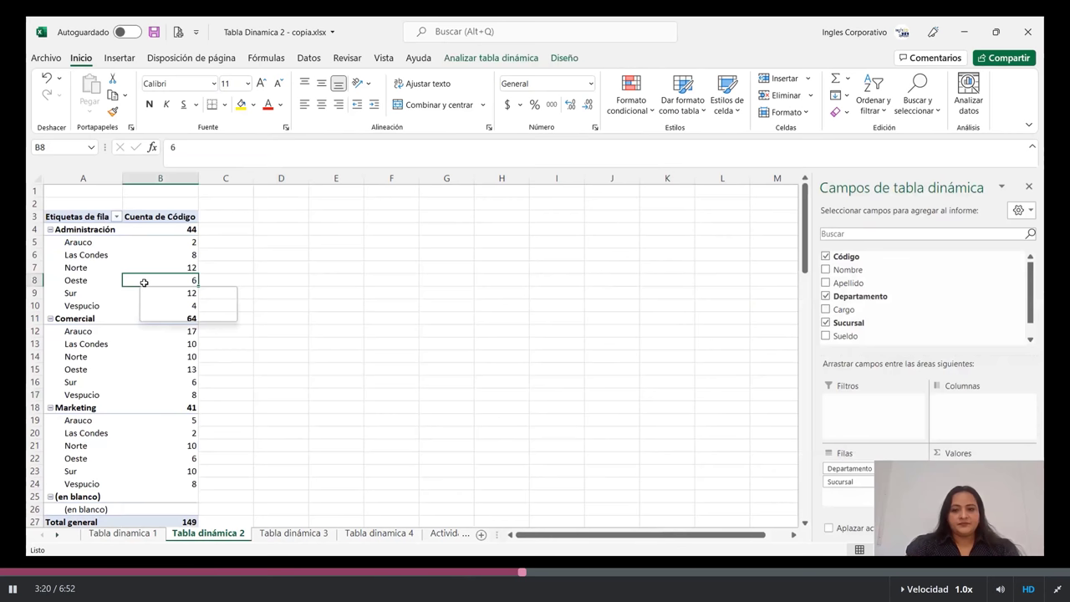
click(119, 58)
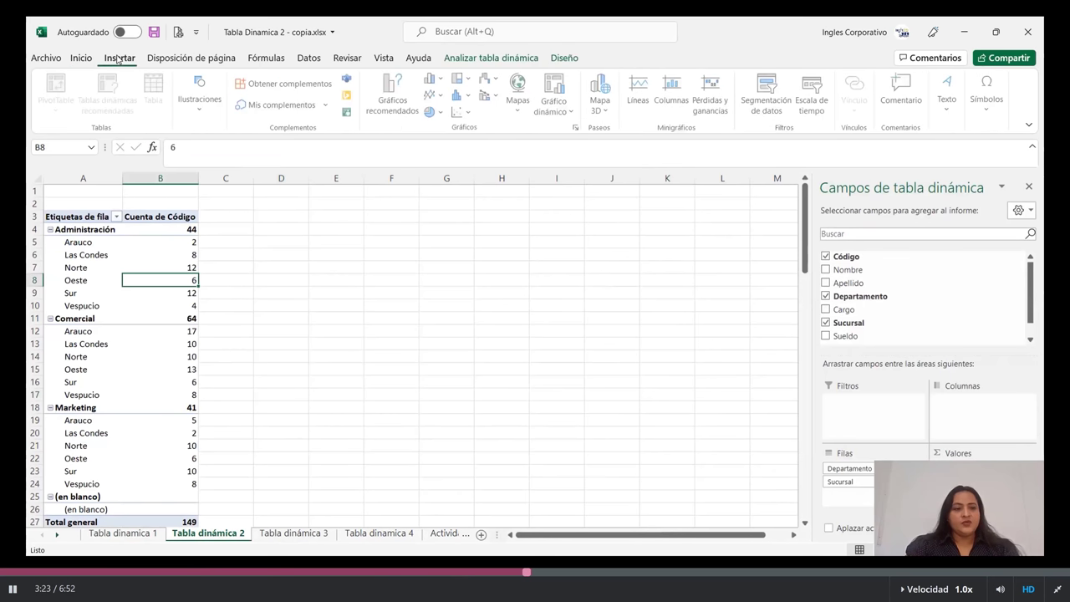
click(560, 85)
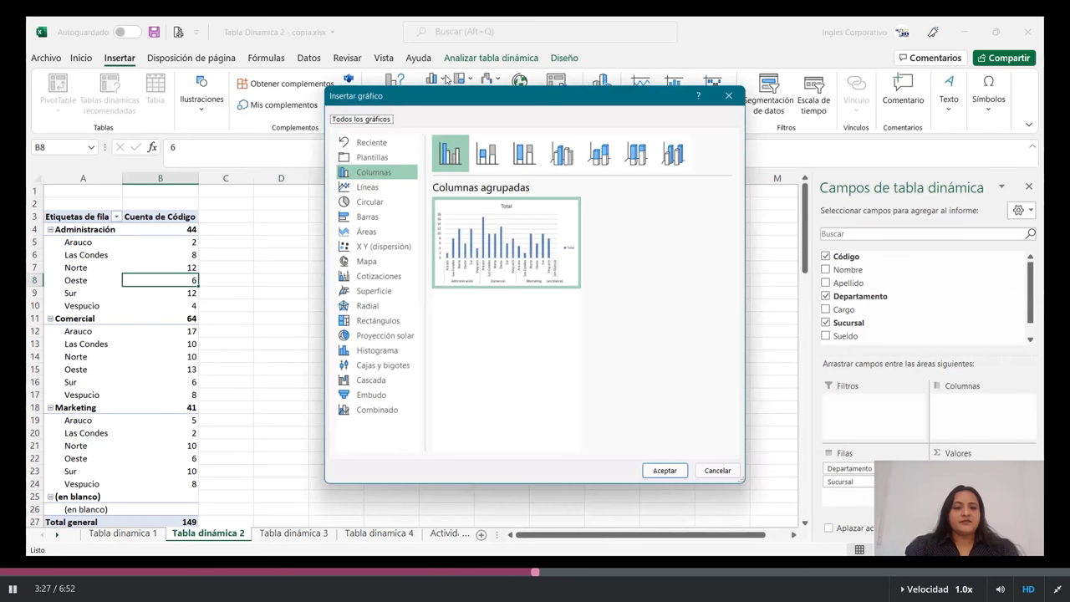
click(359, 218)
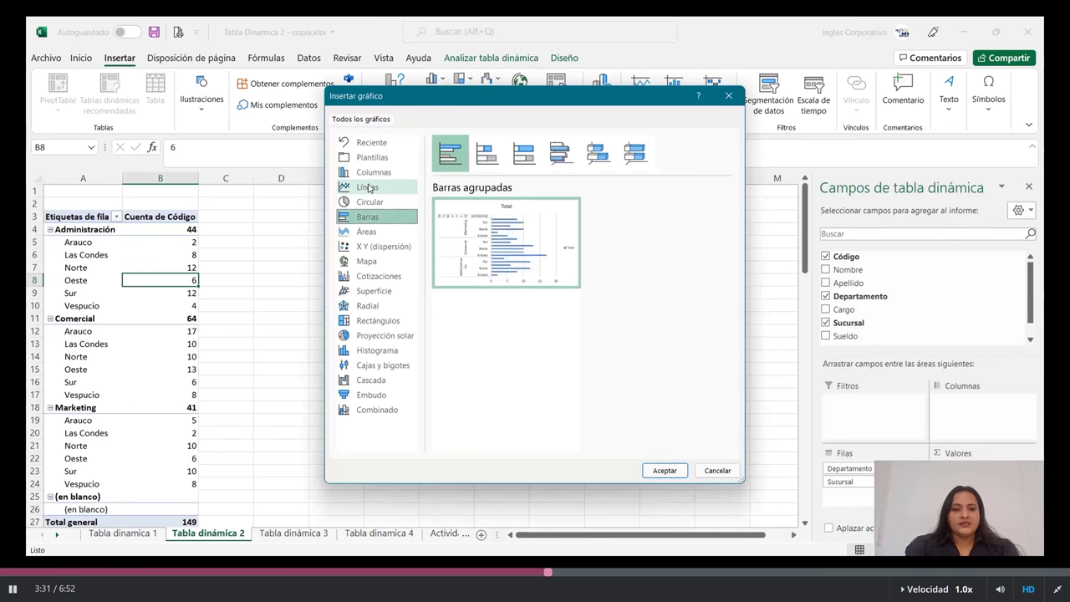
Step: Compare the line chart variants, insert the pivot chart as plain Líneas and move it slightly up and farther from the pivot table
click(368, 188)
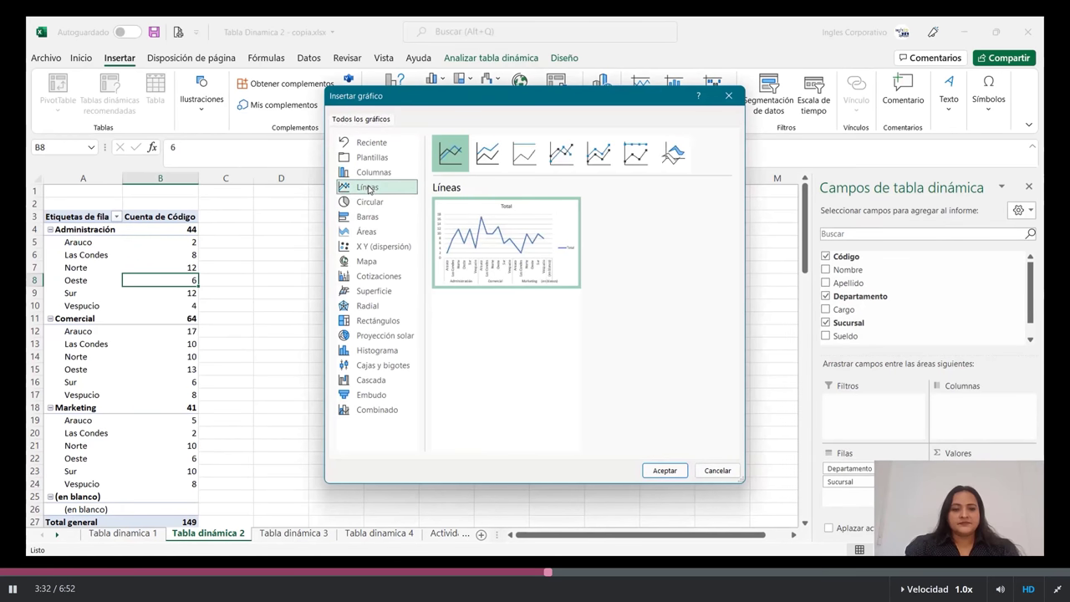
click(669, 157)
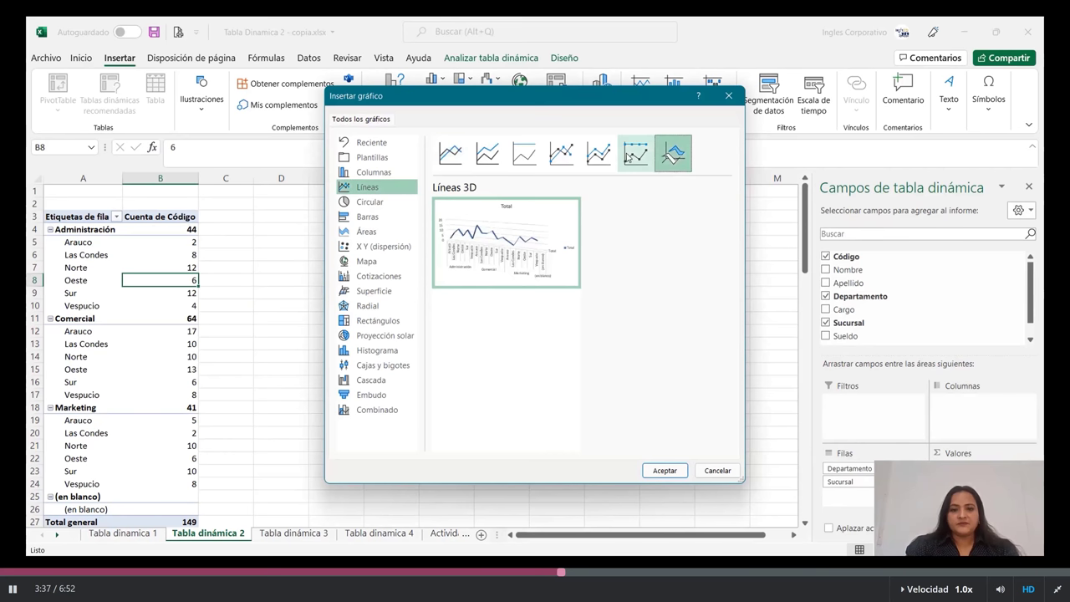
click(608, 158)
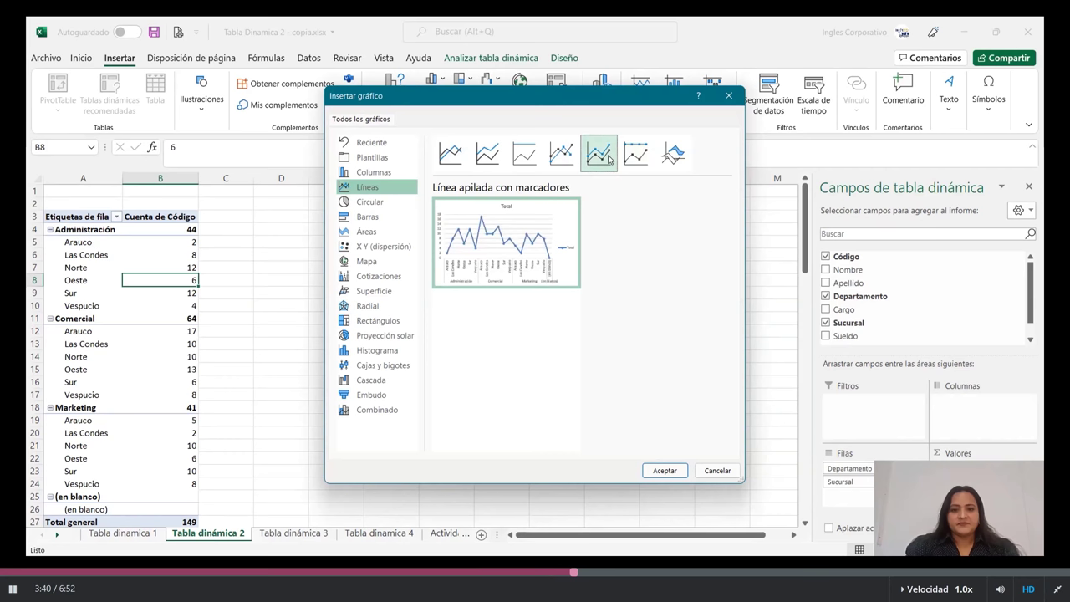
click(486, 156)
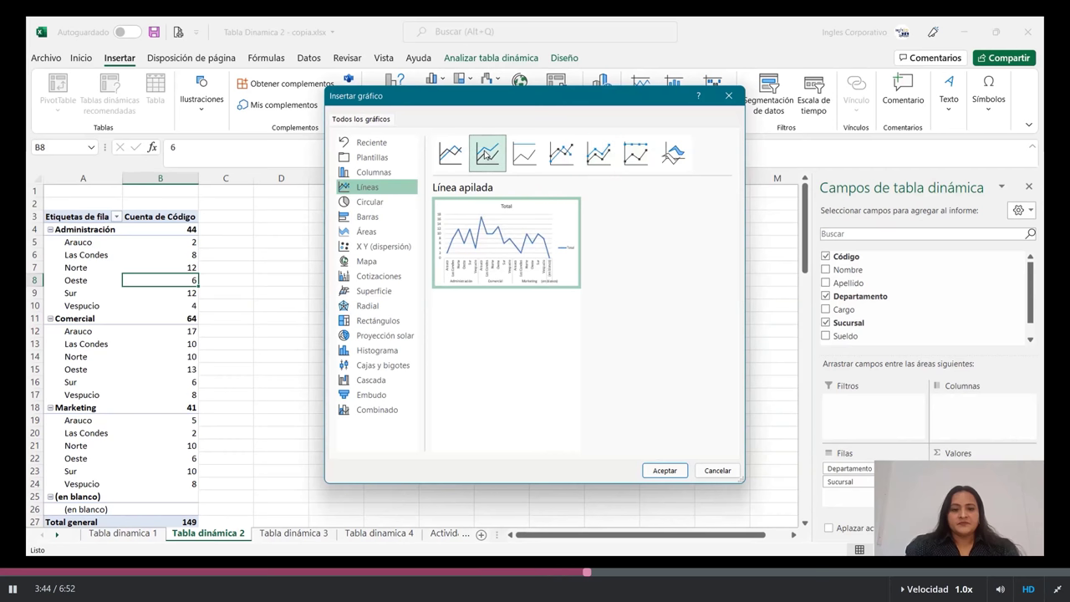
click(450, 157)
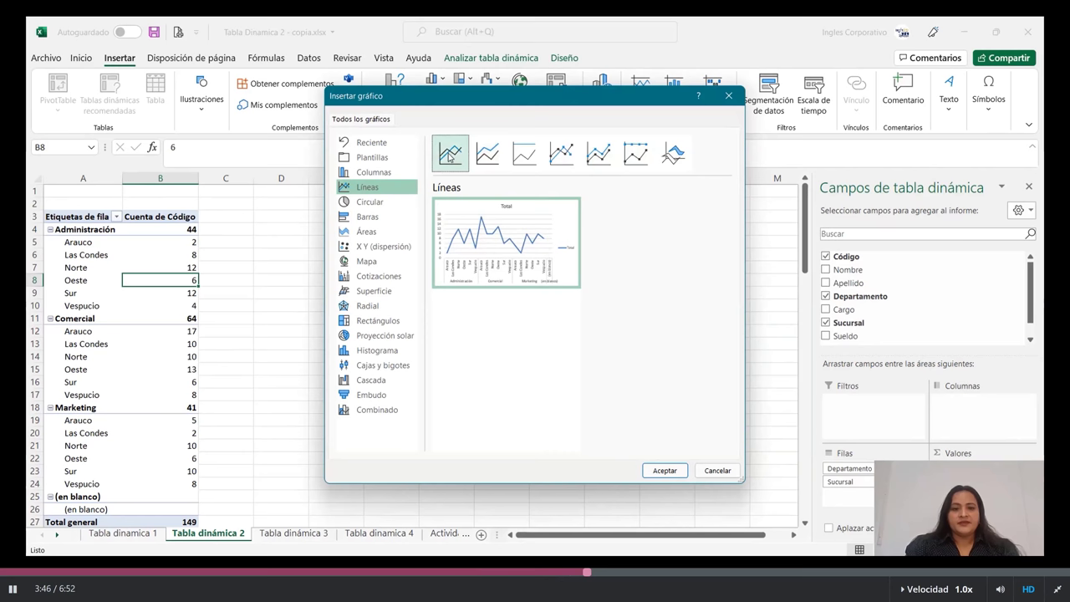
click(664, 470)
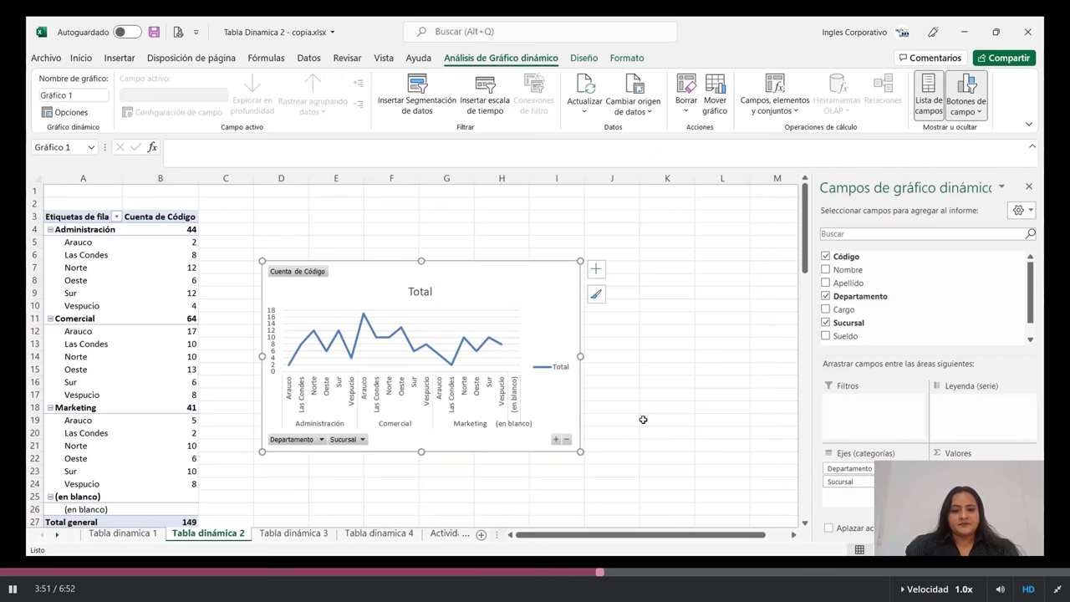
drag(535, 279, 606, 270)
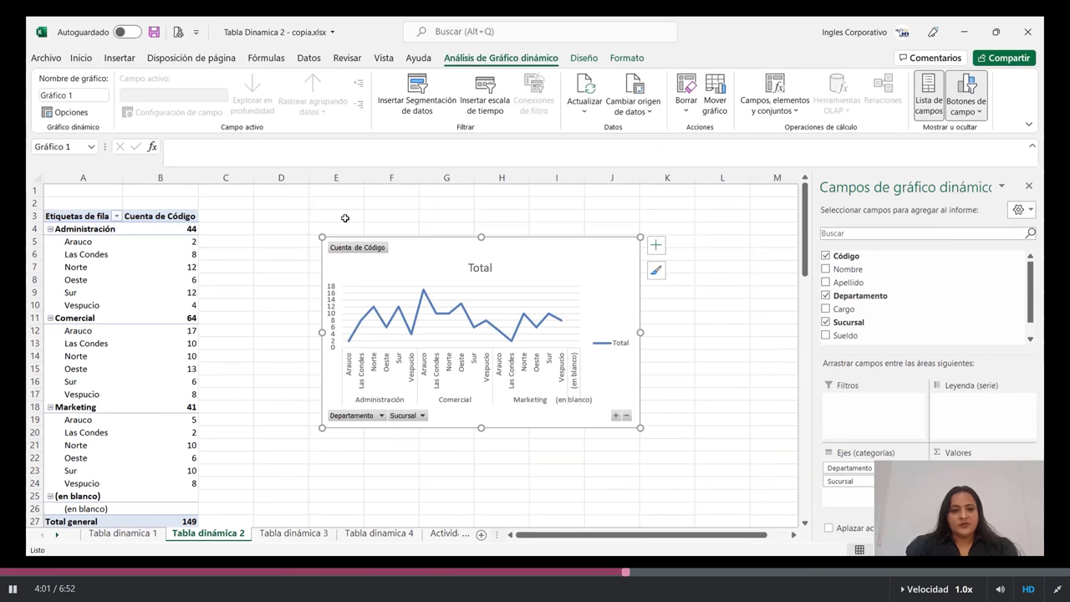
Step: Filter the line pivot chart's Departamento field to show only Administración and Comercial
click(381, 416)
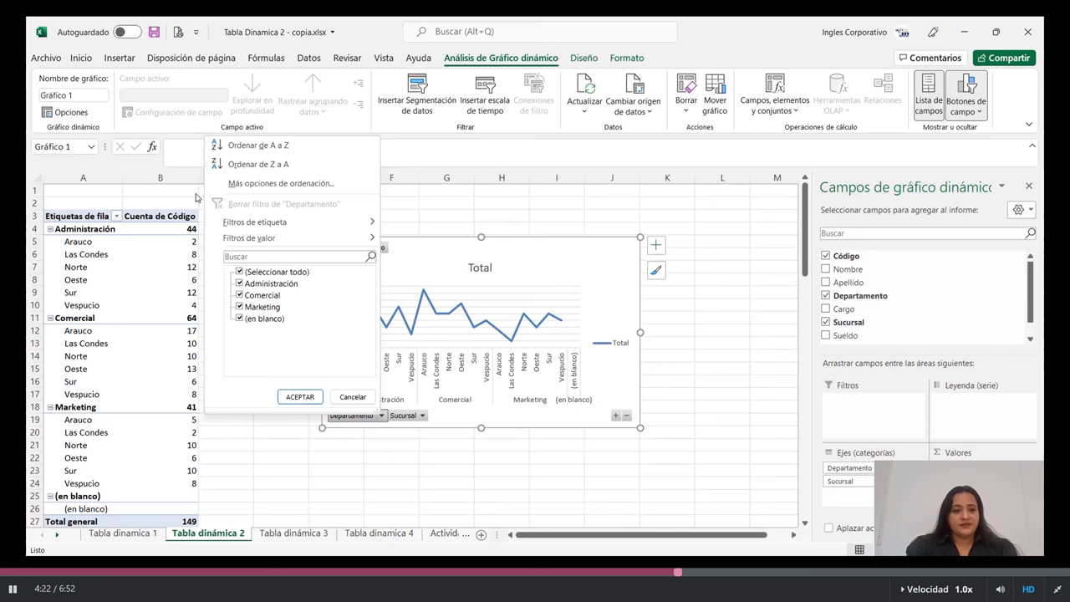
click(239, 272)
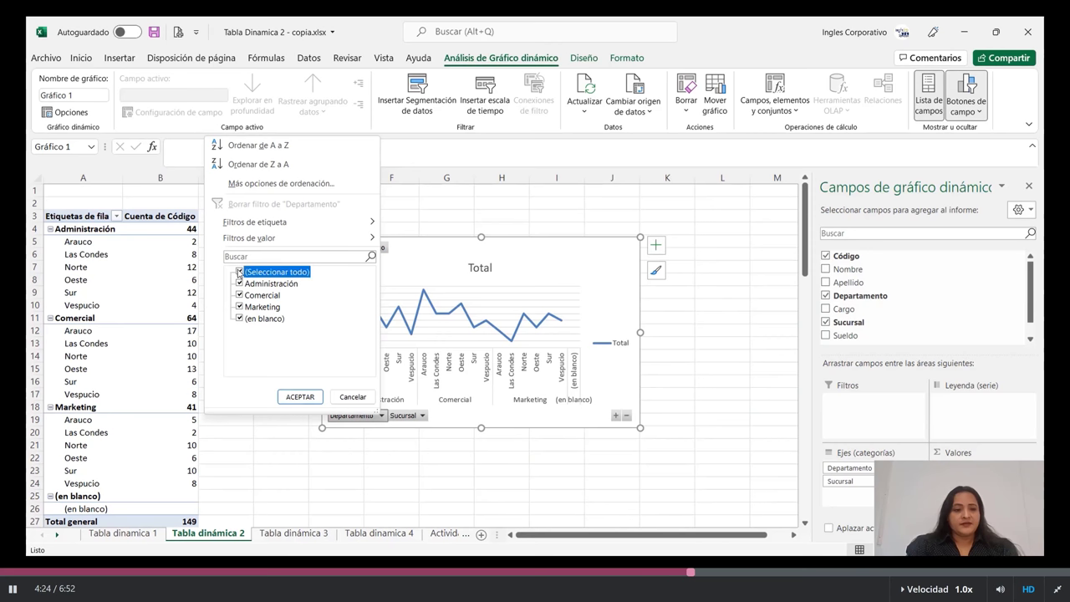
click(239, 272)
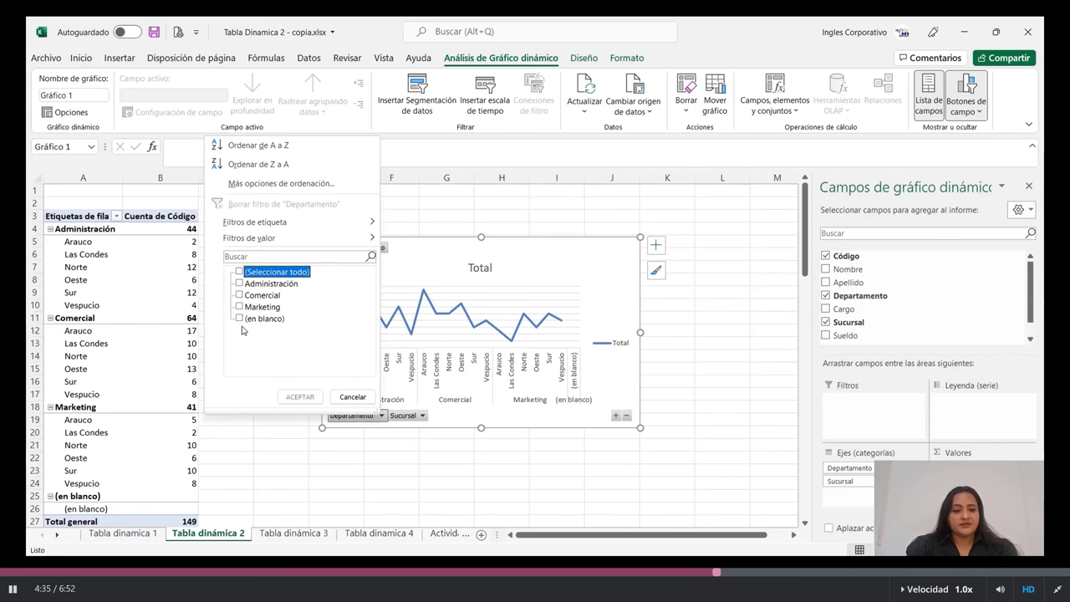
click(240, 283)
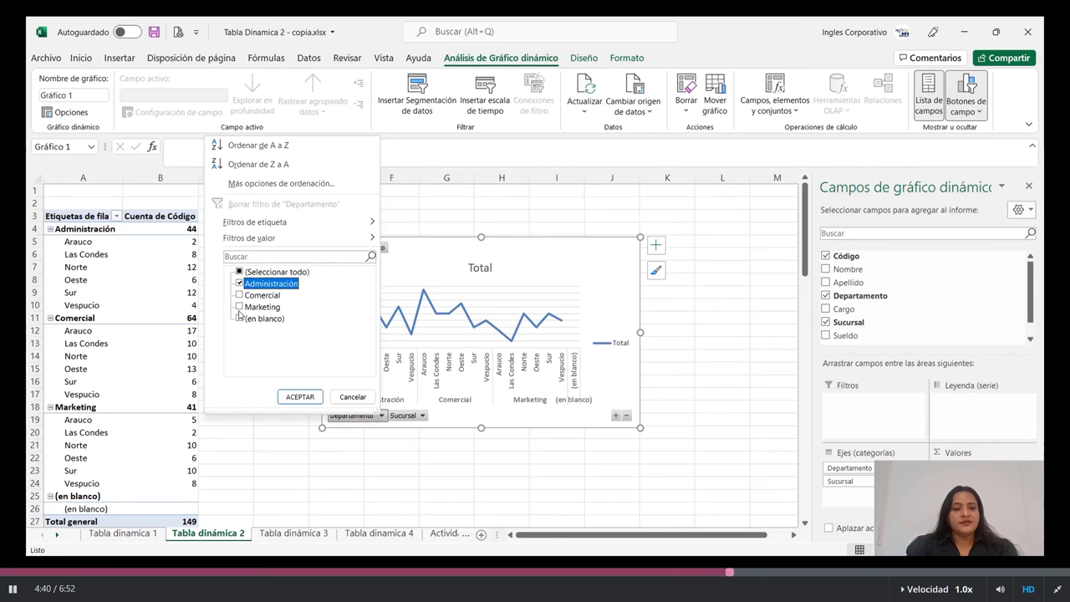
click(241, 296)
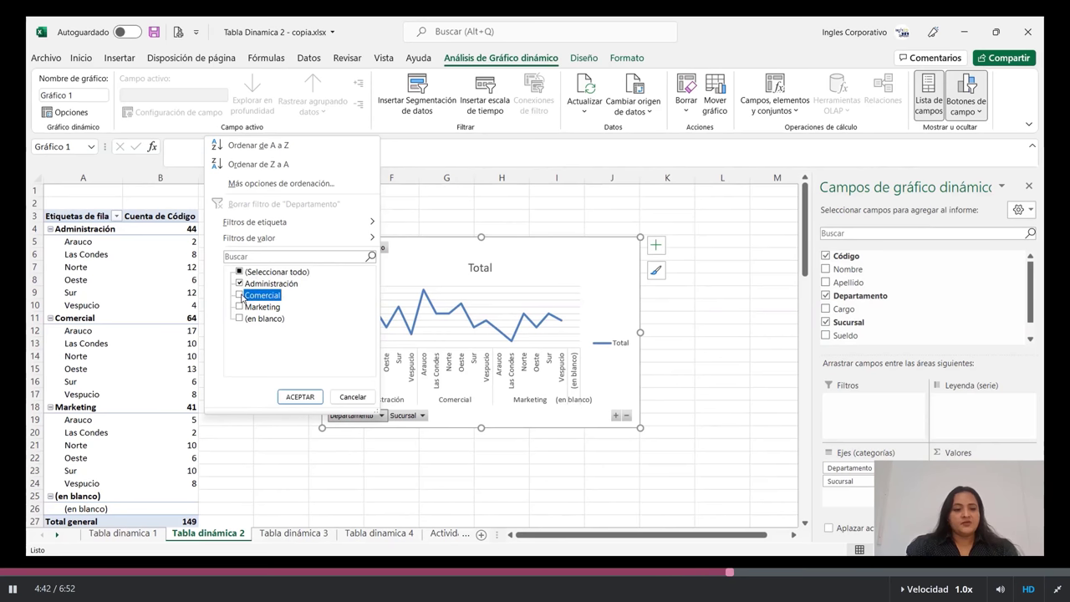
click(300, 396)
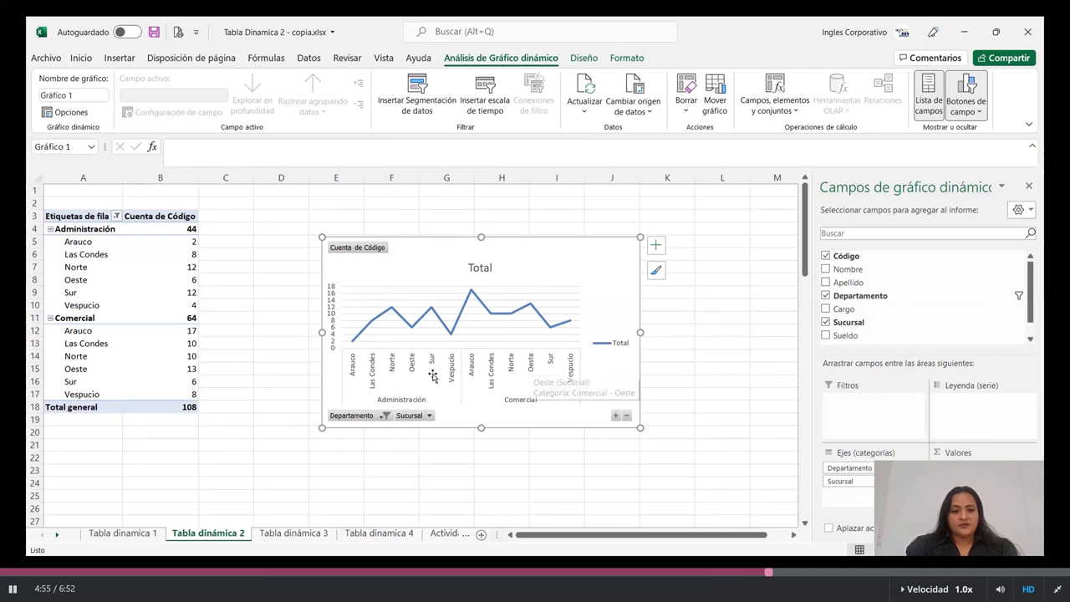
Step: Filter the pivot chart's Sucursal field to show only the Norte branch
click(430, 416)
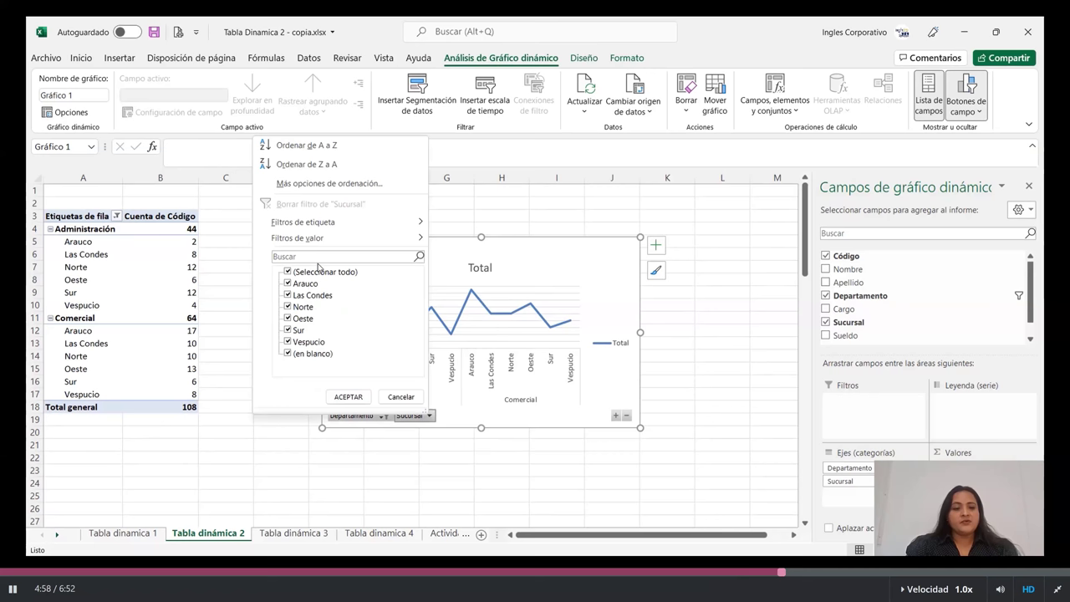
click(288, 272)
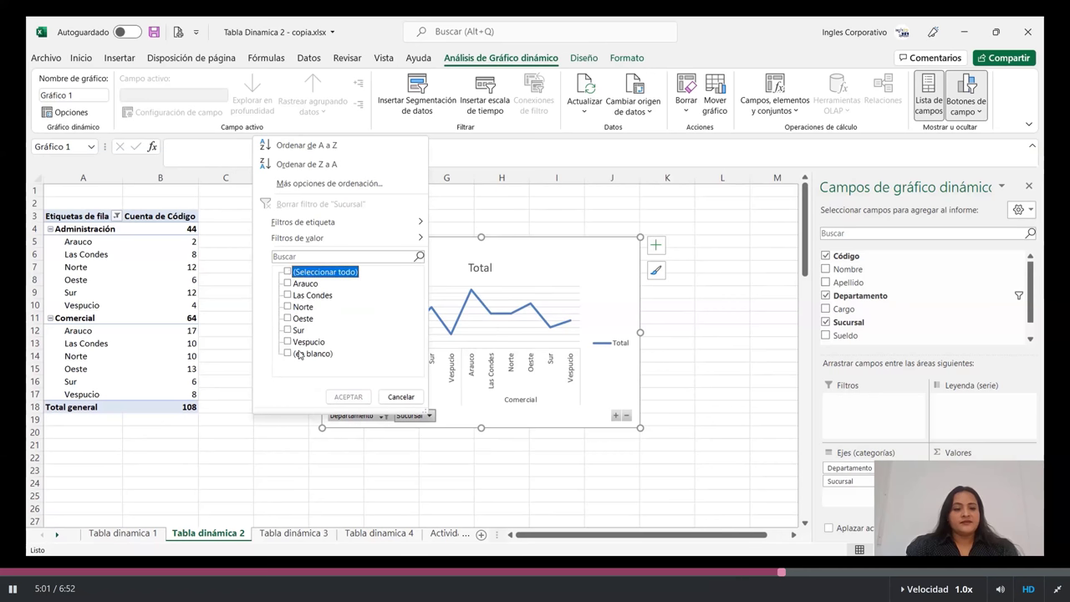
click(288, 307)
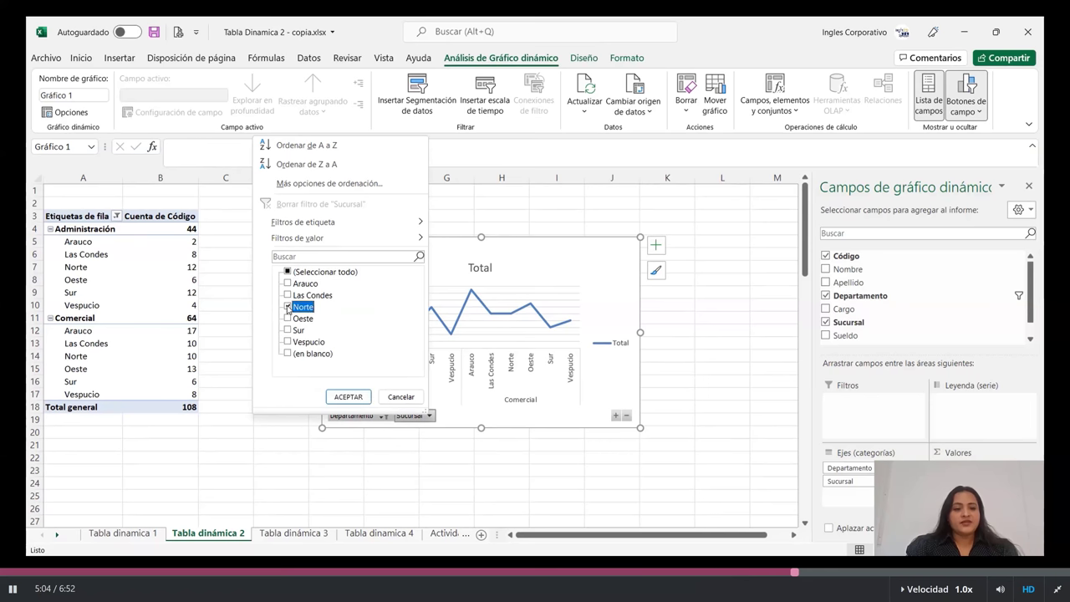
click(358, 397)
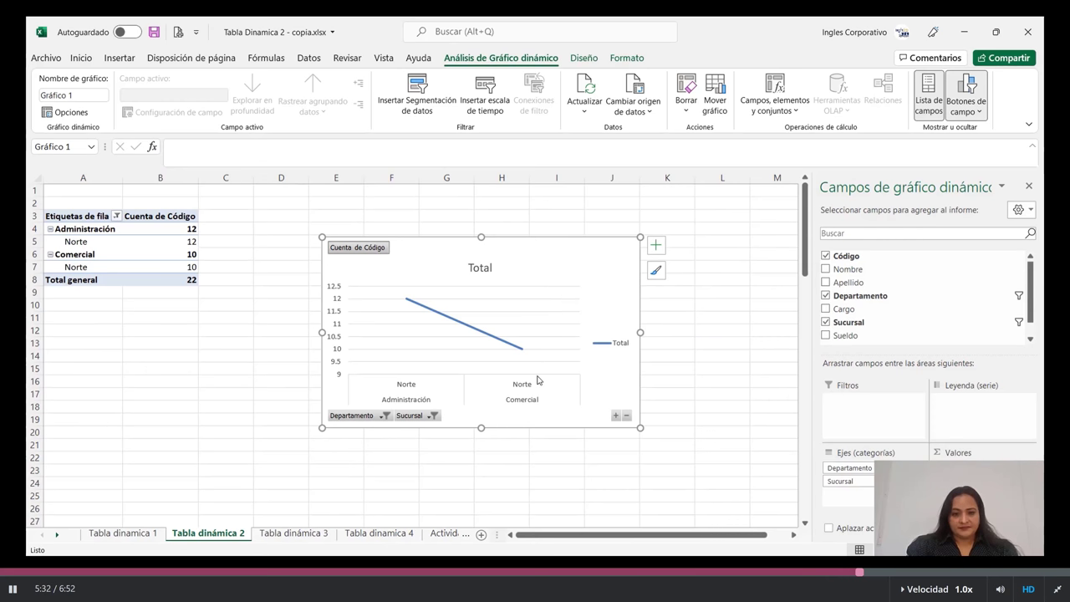
Step: Restore all items in the pivot chart's Sucursal and Departamento filters and deselect the chart
click(431, 415)
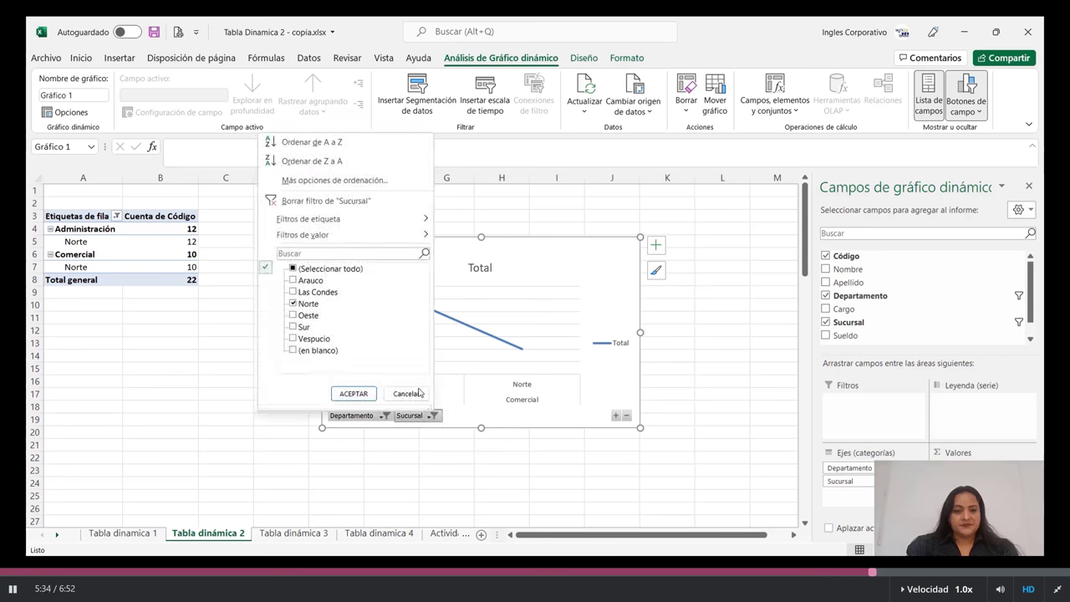
click(293, 268)
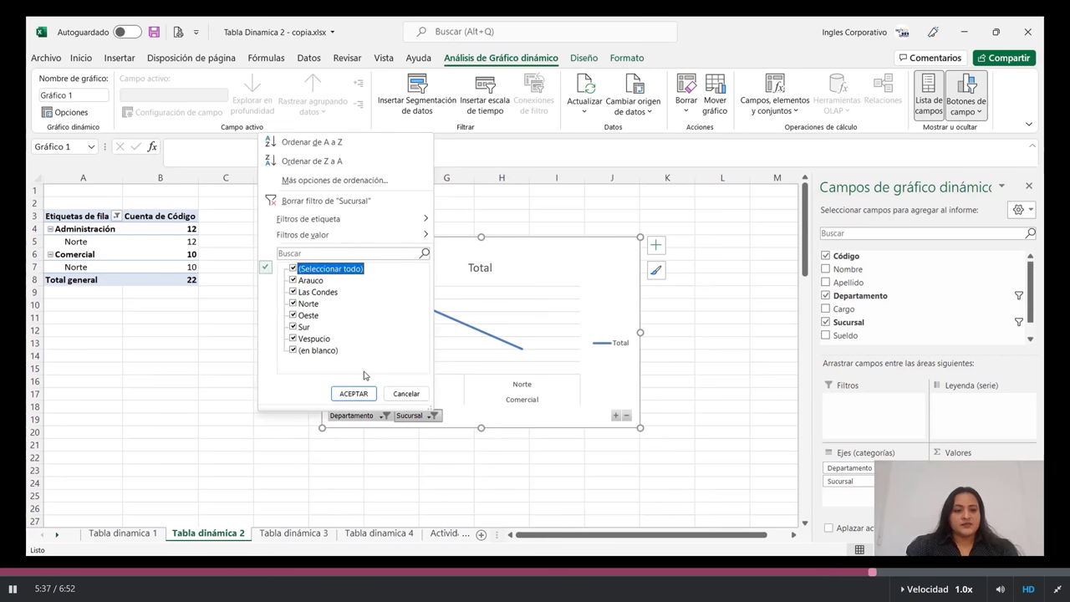
click(353, 393)
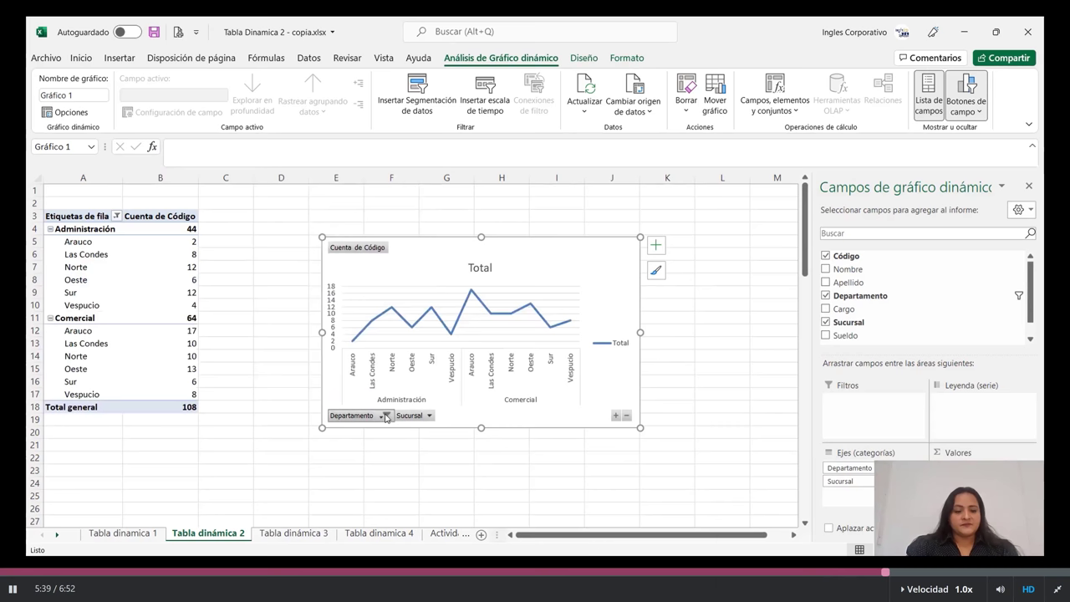
click(385, 416)
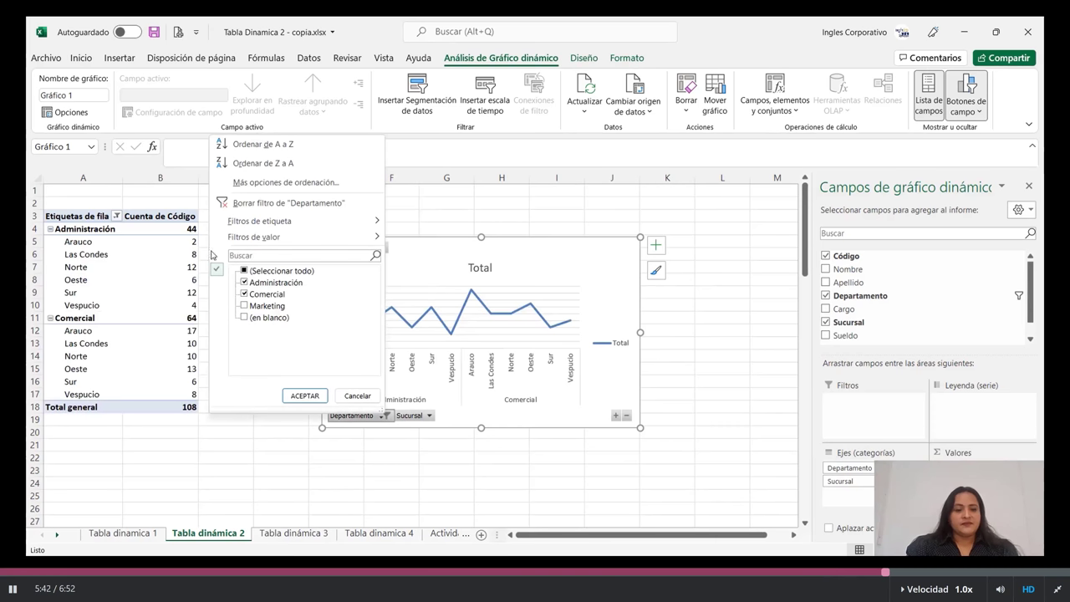
click(245, 271)
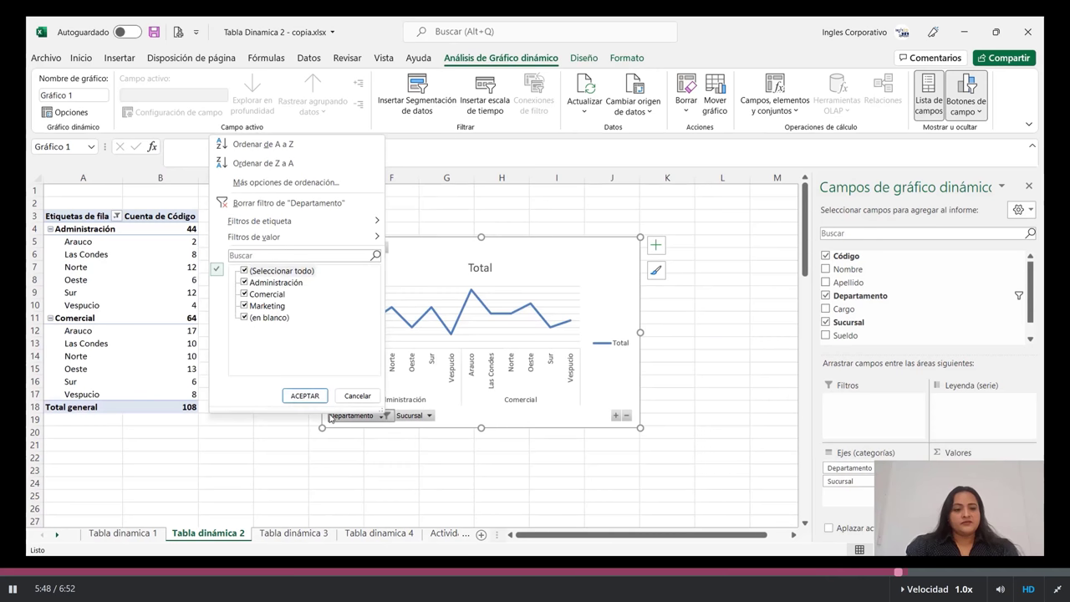
key(Return)
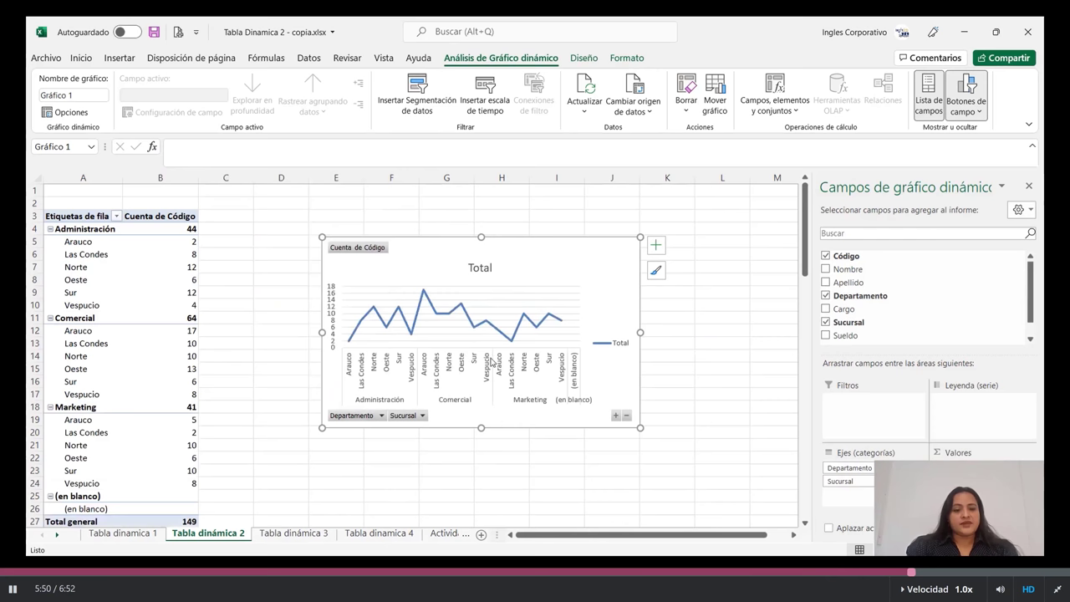
mouse_move(492, 326)
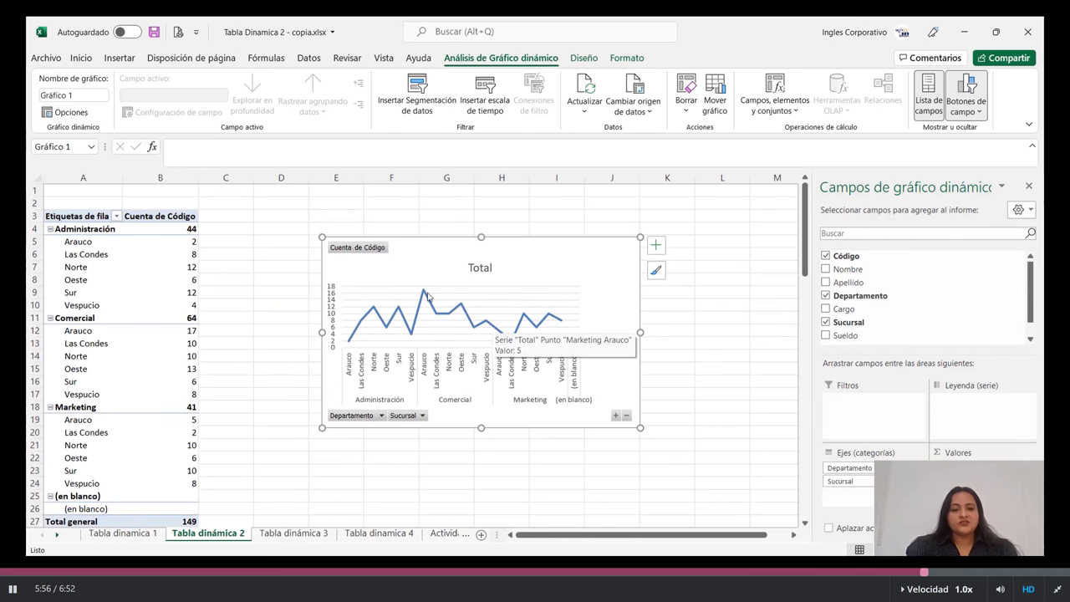
click(673, 319)
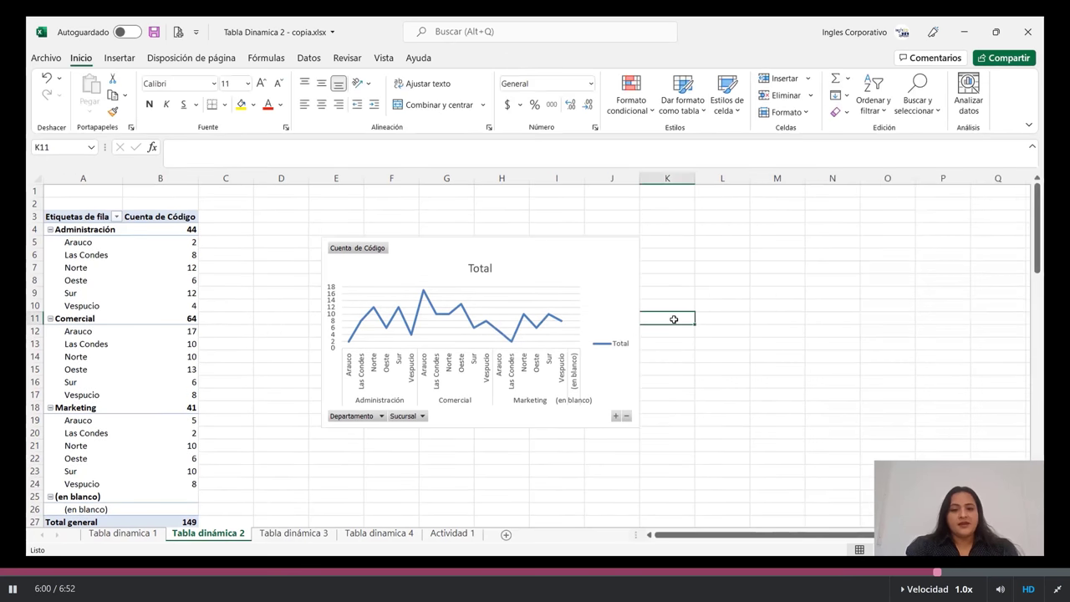
Step: Replace the Sucursal field with Cargo in the pivot table on Tabla dinámica 2 to update its line chart
click(94, 267)
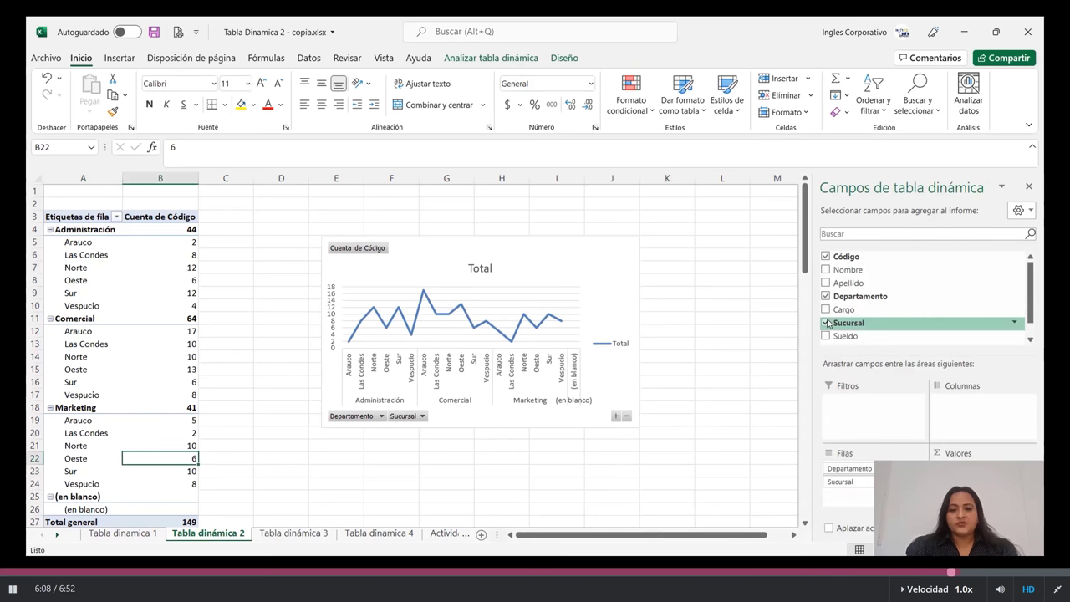
click(825, 323)
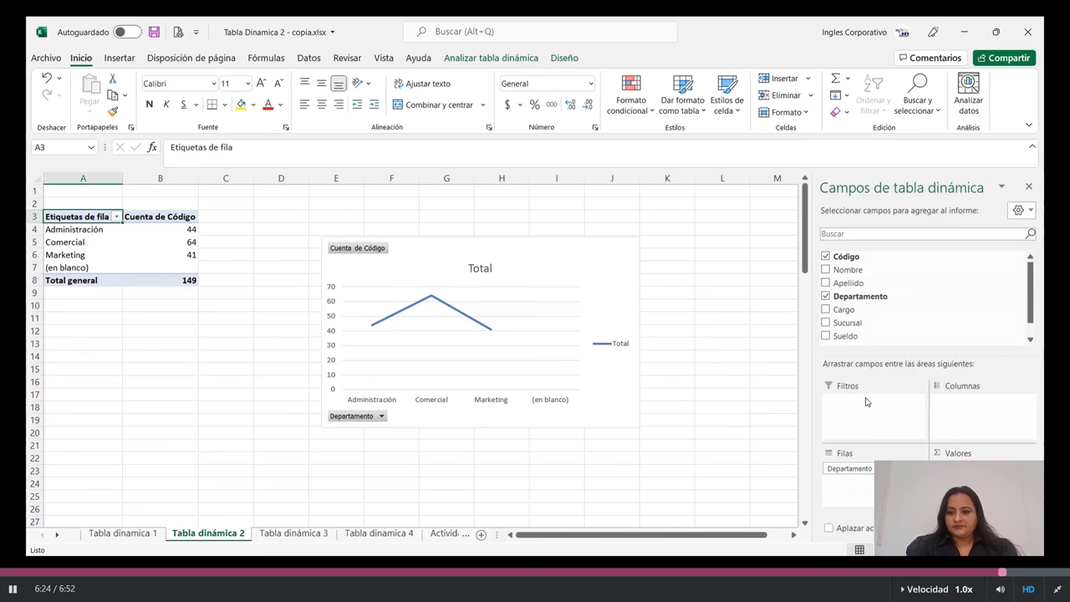
click(826, 309)
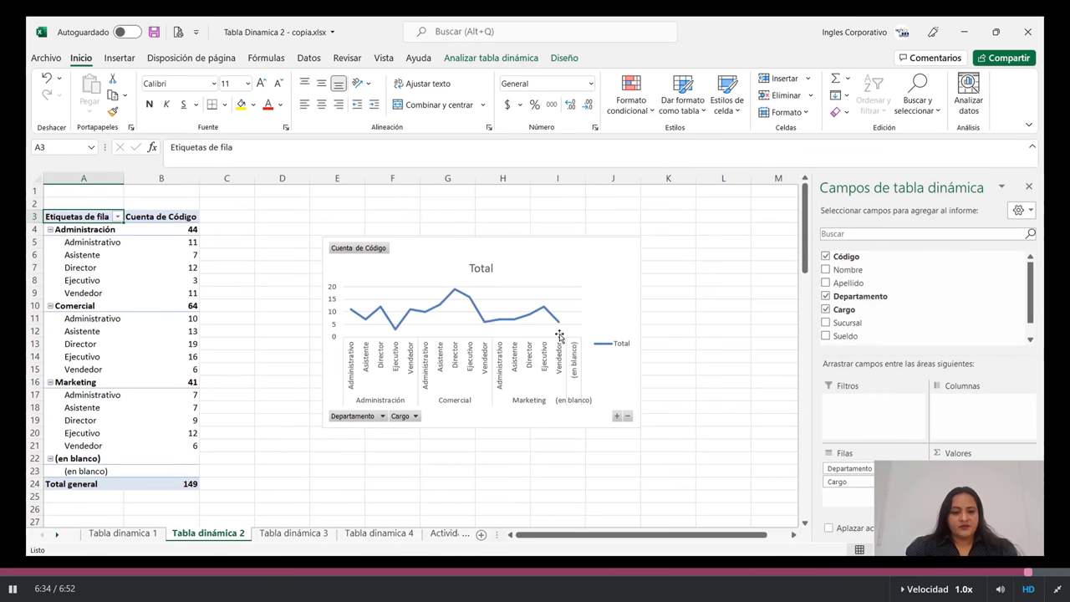
scroll(559, 335, down, 1)
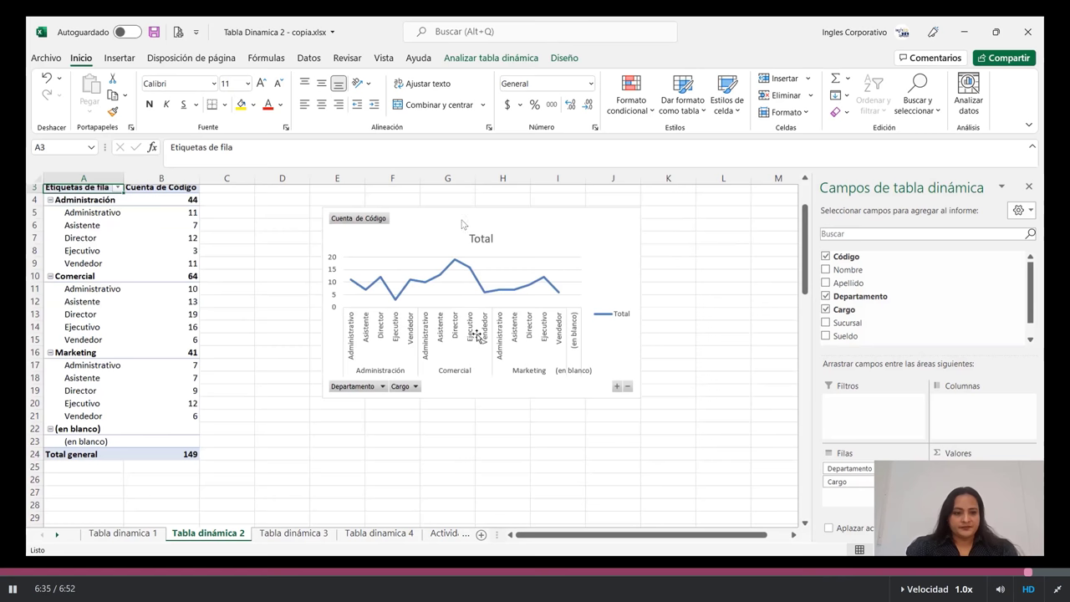
scroll(410, 215, up, 1)
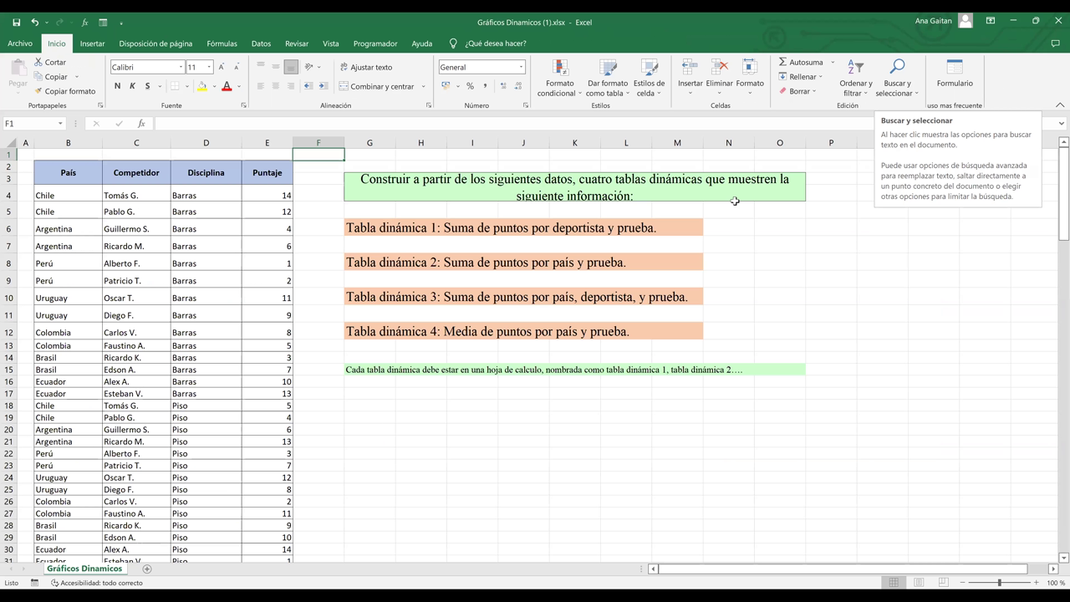
click(1024, 32)
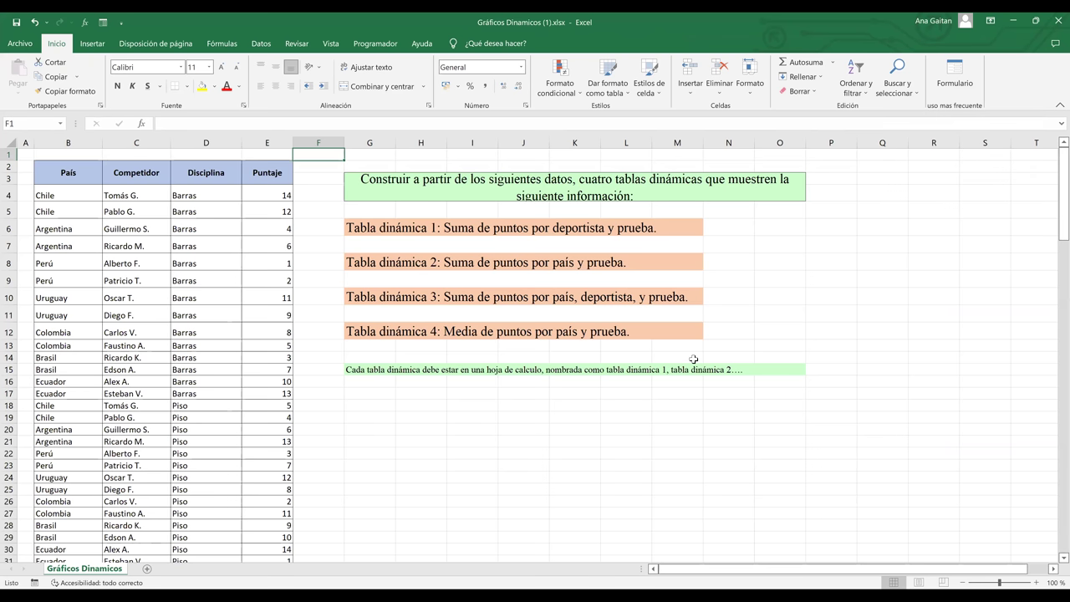
click(573, 454)
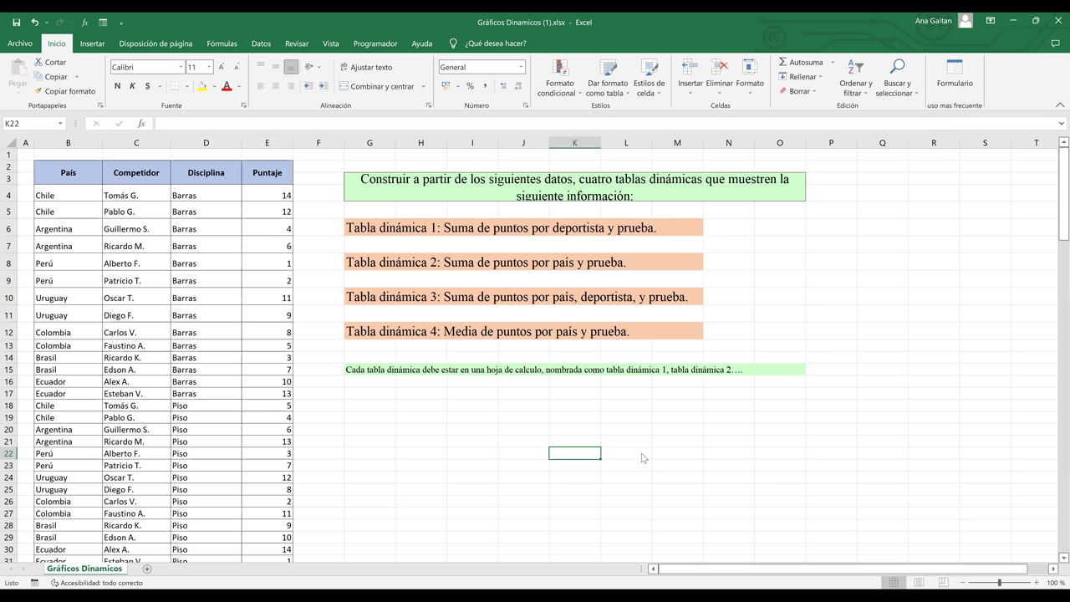
click(456, 190)
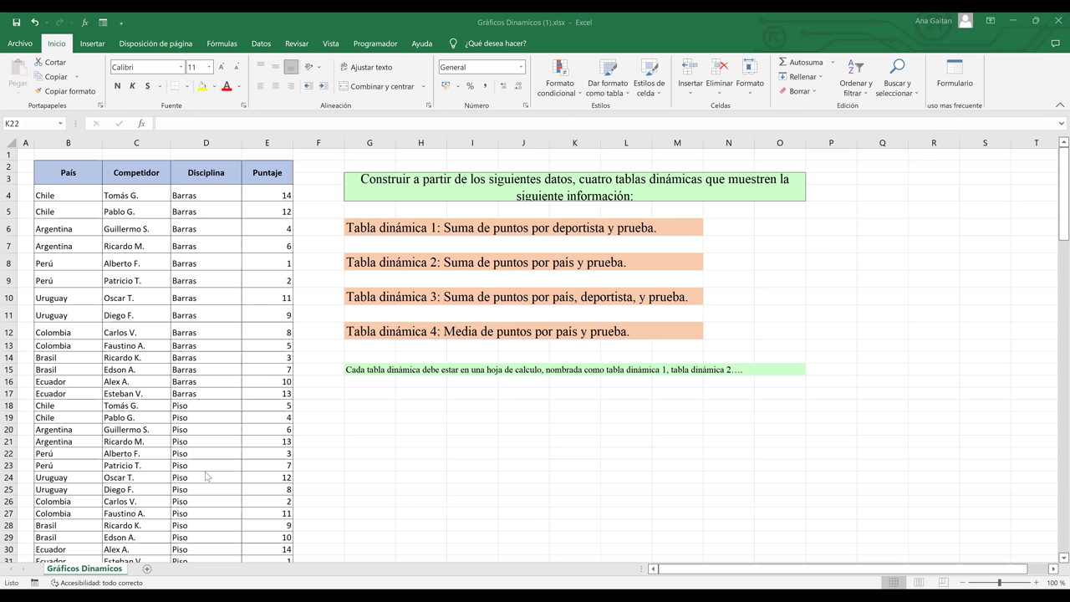
click(63, 571)
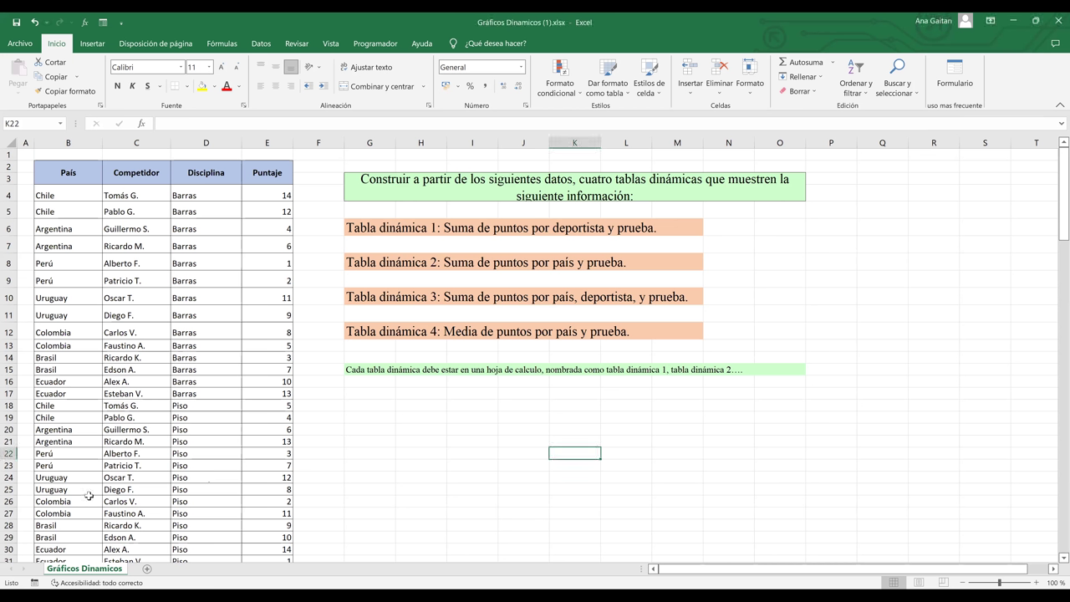
Step: Review the País and Competidor columns of the data table on the Gráficos Dinamicos sheet
click(68, 417)
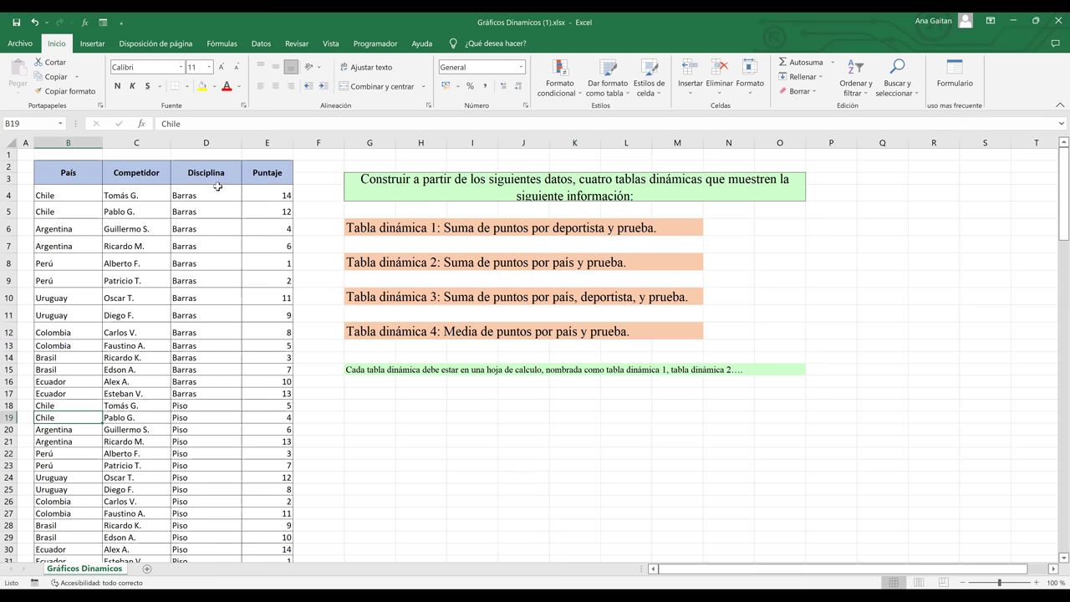
key(ctrl+Up)
key(Right)
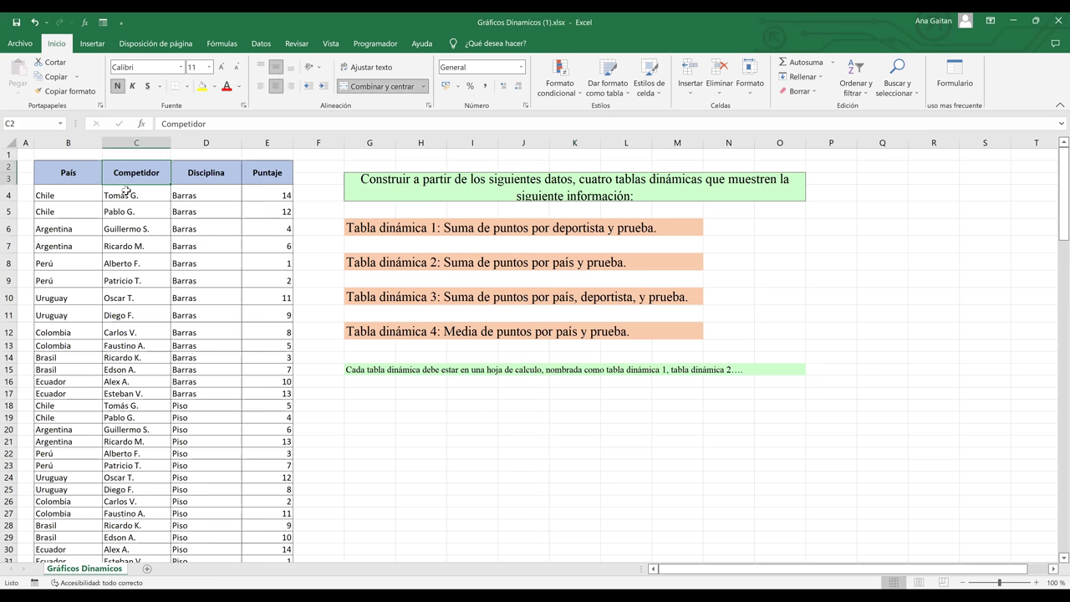
key(Down)
key(shift+Down)
key(shift+Down)
key(shift+Down)
key(shift+Down)
key(shift+Down)
key(shift+Down)
key(shift+Down)
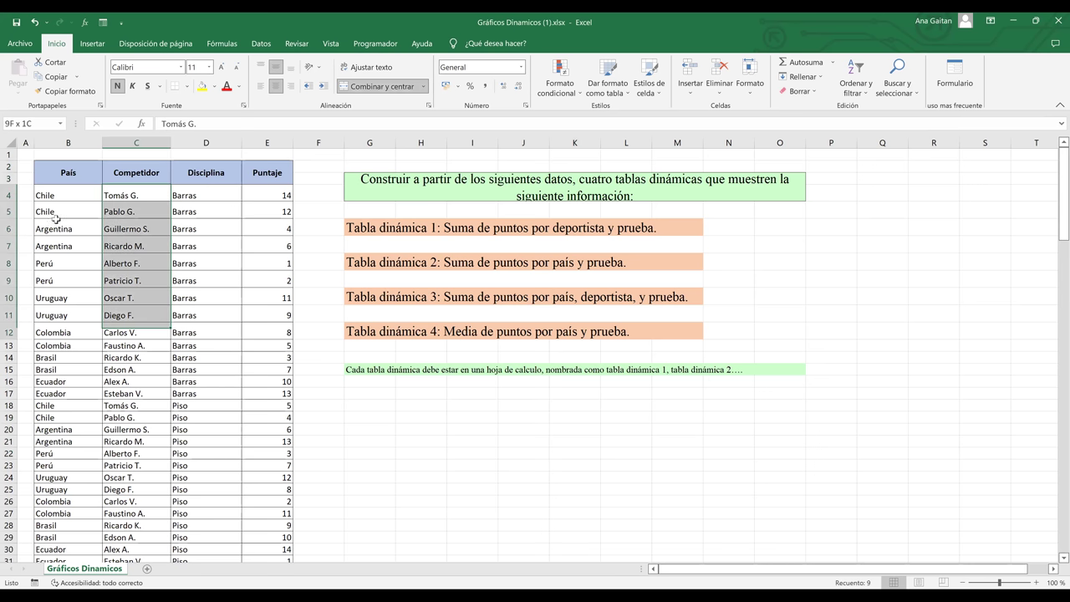
click(62, 407)
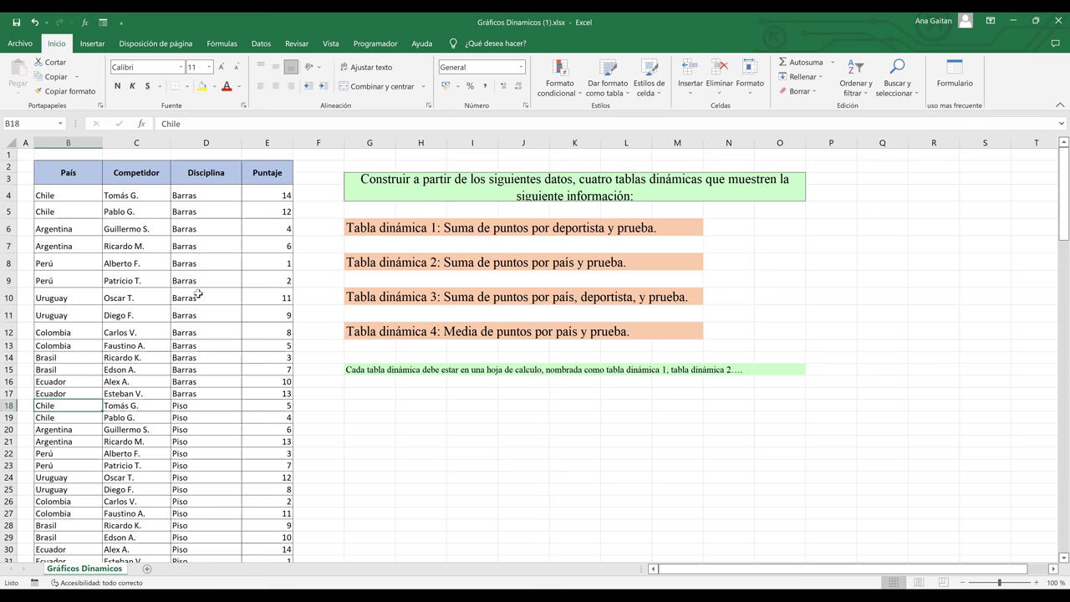
Step: Review the disciplines in the Disciplina column from Barras down to 100 Metros, and return to the start of the sheet
drag(201, 212, 201, 298)
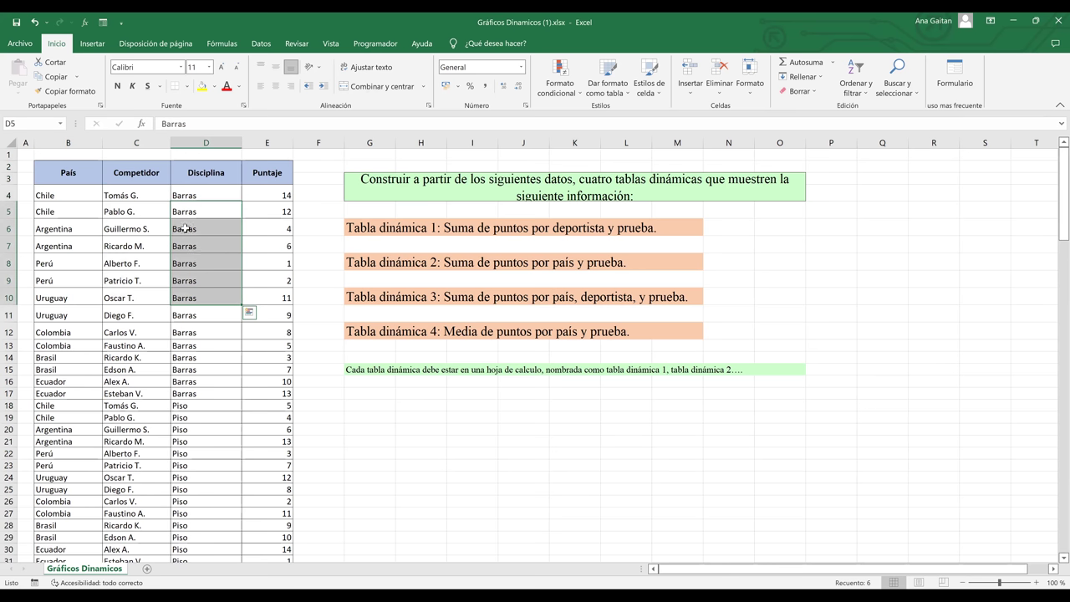
click(192, 453)
key(Down)
key(Down)
key(Down)
key(Down)
key(Down)
key(Down)
key(Down)
key(Down)
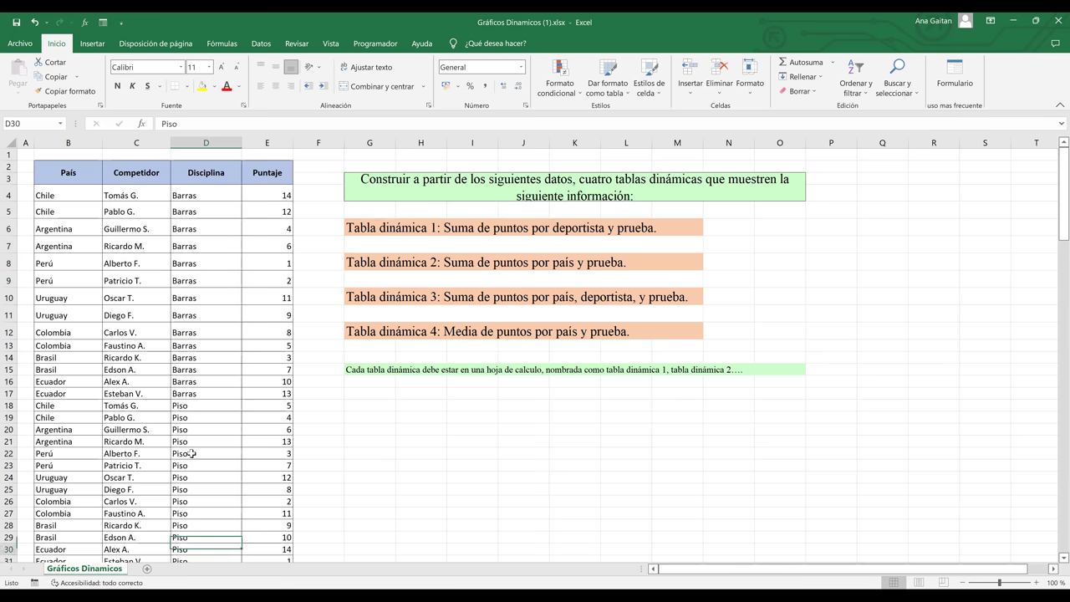
key(Down)
key(Down)
key(Down)
key(Down)
key(Down)
key(Down)
key(Down)
key(Down)
key(Down)
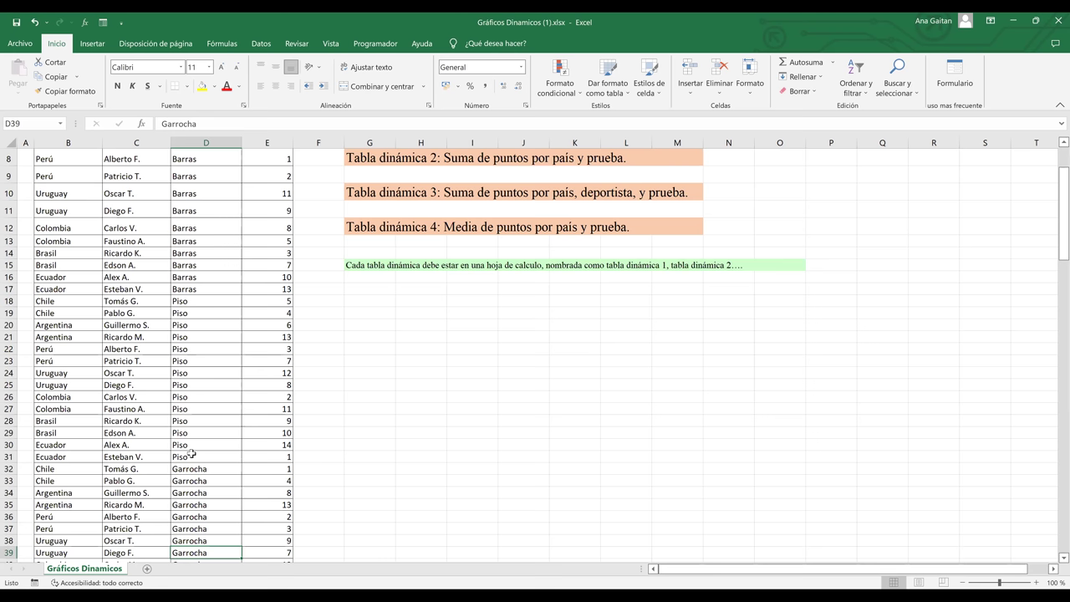
key(Down)
key(Down)
key(Down)
key(Down)
key(Down)
key(Down)
key(Down)
key(Down)
key(Down)
key(Down)
key(Down)
key(Down)
key(Down)
key(Down)
key(Down)
key(Down)
key(Down)
key(Down)
key(Down)
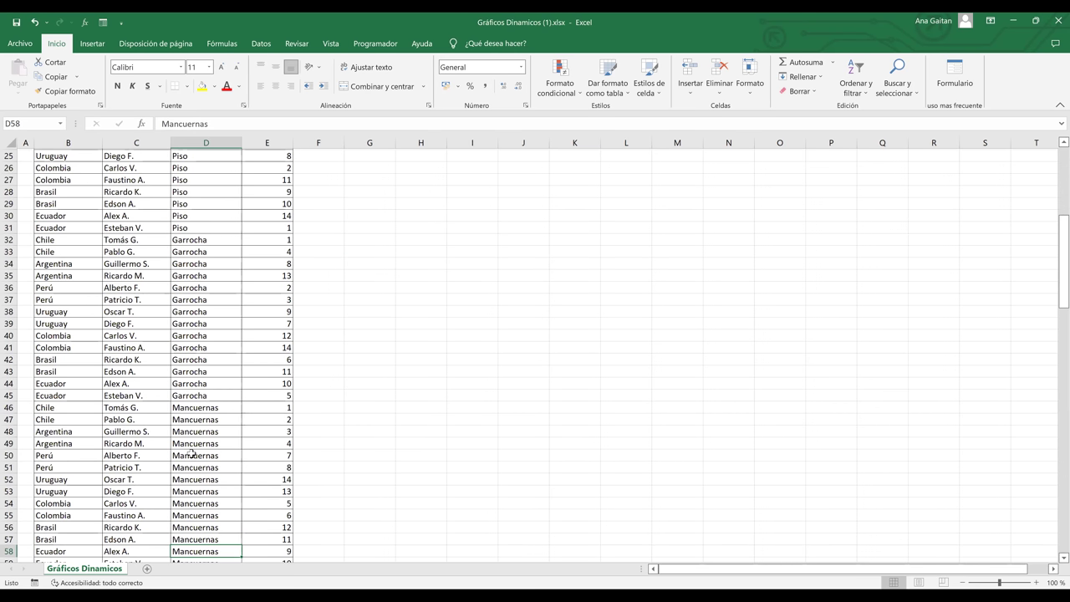
key(Down)
key(Down)
key(Down)
key(Down)
key(Down)
key(Down)
key(Down)
key(Down)
key(Down)
key(Down)
key(Down)
key(Down)
key(Down)
key(Down)
key(Down)
key(Down)
key(Down)
key(Down)
key(Down)
key(Down)
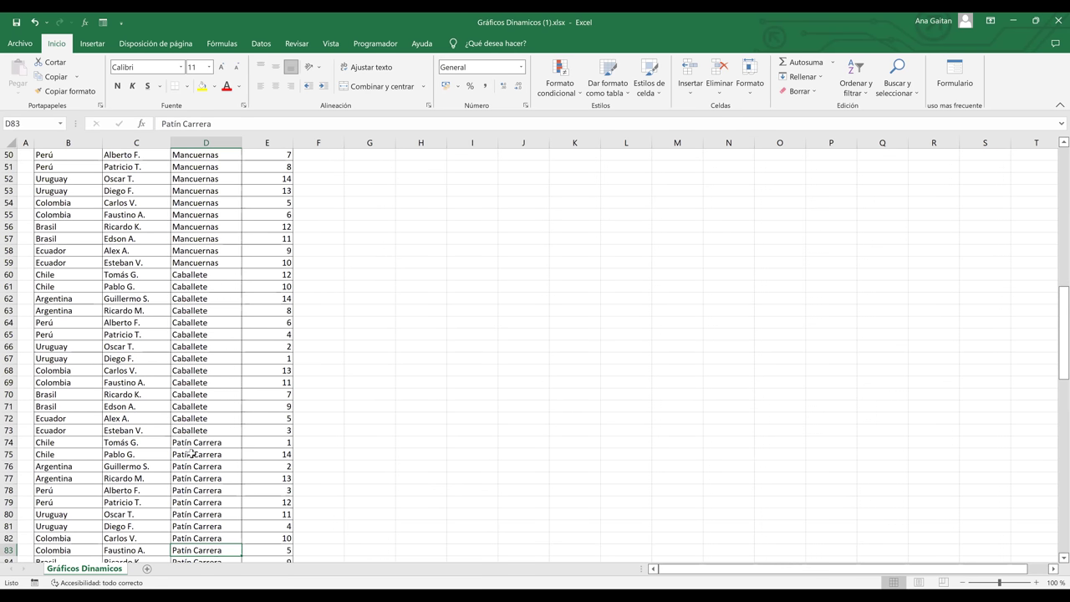
key(Down)
key(Down)
key(Down)
key(Down)
key(Down)
key(Down)
key(Down)
key(Down)
key(Down)
key(Down)
key(Down)
key(Down)
key(Down)
key(Down)
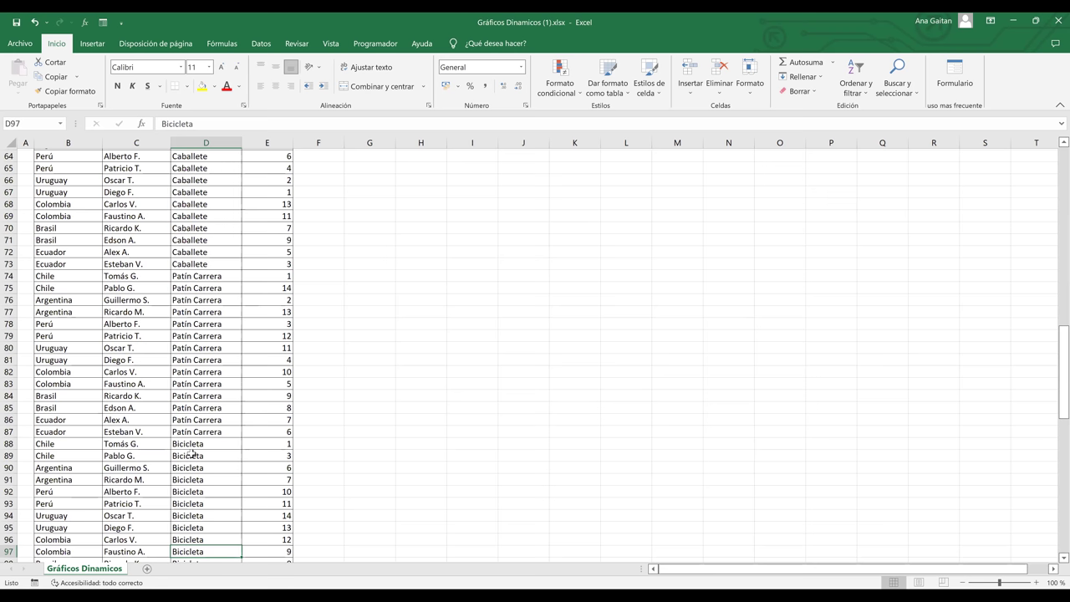
key(Down)
key(Down)
key(Down)
key(Down)
key(Down)
key(Down)
key(Down)
key(Down)
key(Down)
key(Down)
key(Down)
key(Down)
key(Down)
key(Down)
key(Down)
key(Down)
key(Down)
key(Down)
key(Down)
key(Down)
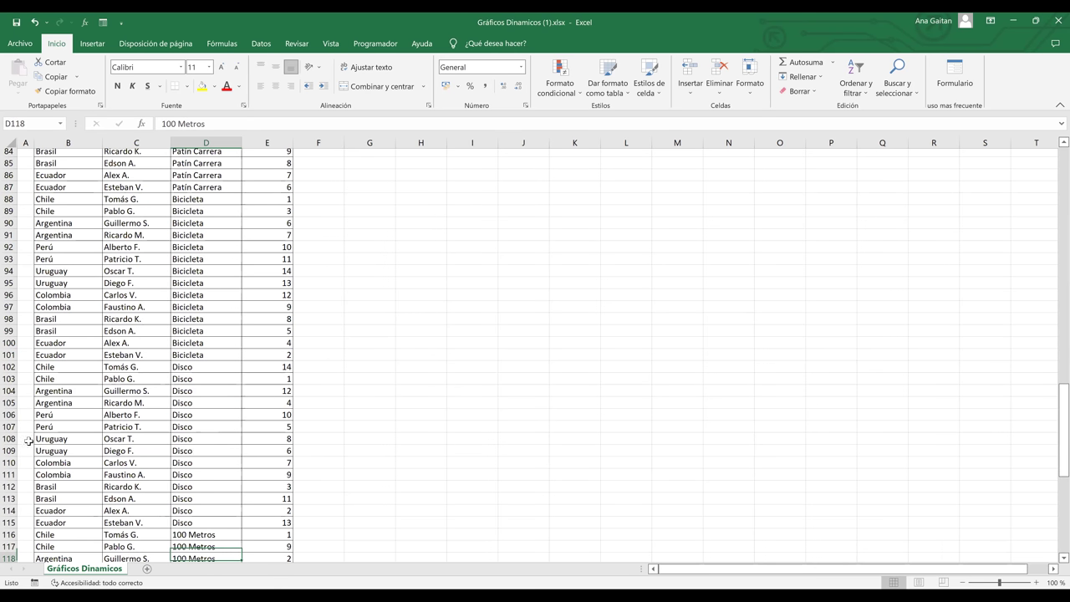
key(Down)
key(Down)
key(Down)
key(Down)
key(Down)
key(Down)
key(Down)
key(Down)
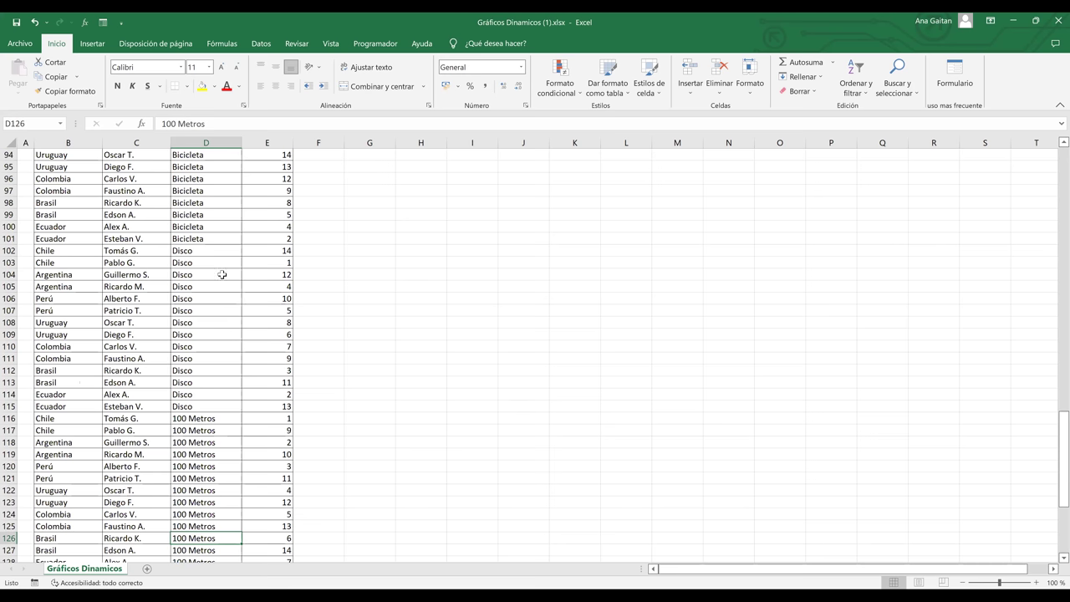
key(ctrl+Up)
key(ctrl+Up)
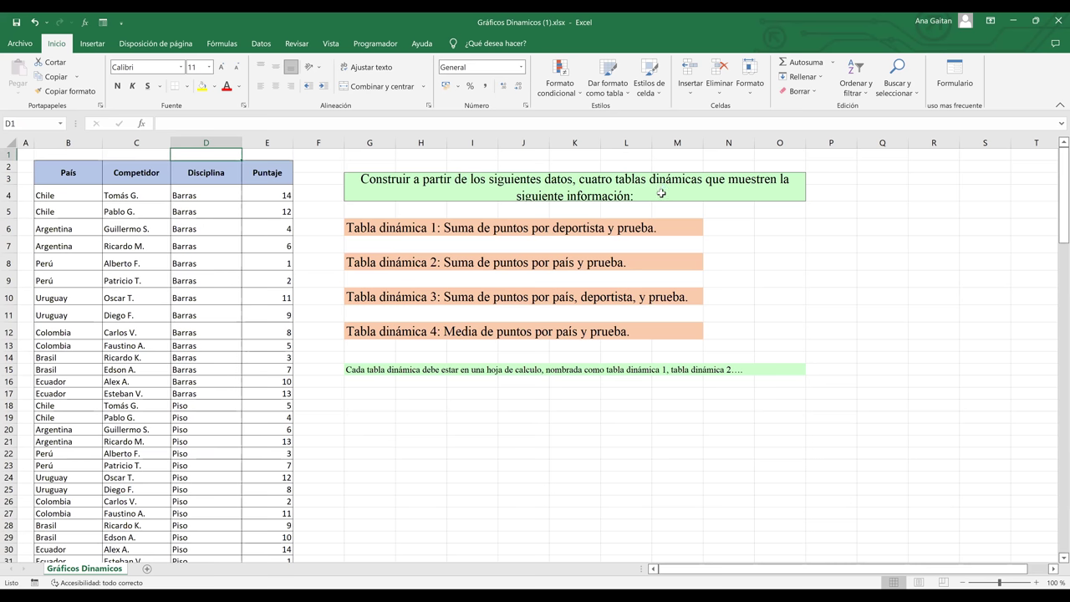
Step: Copy the heading "Tabla dinámica 1: Suma de puntos por deportista y prueba." into cell A1 of a new sheet
click(623, 228)
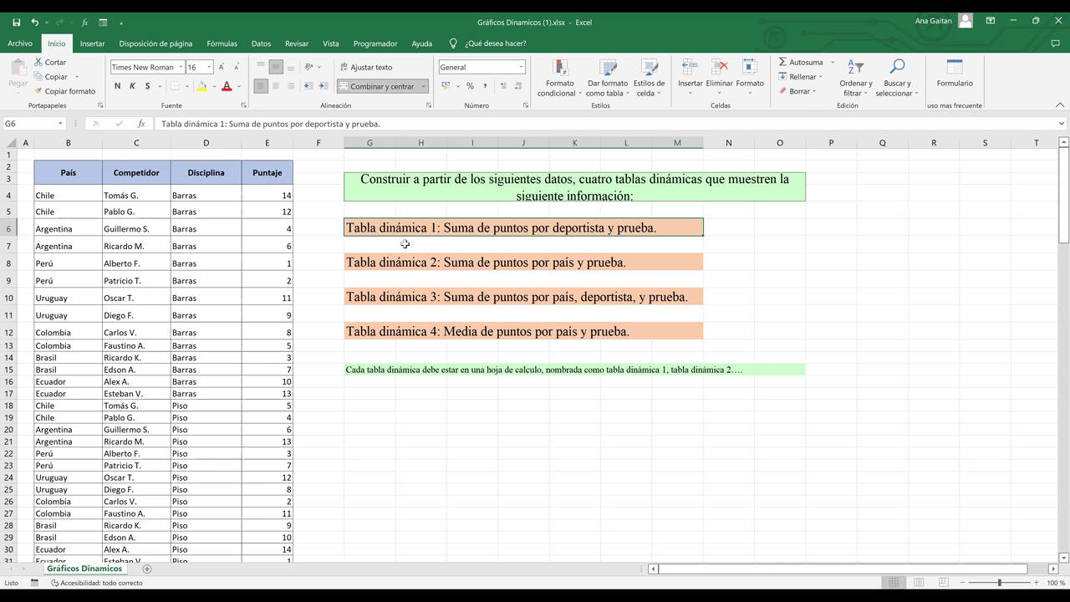
key(ctrl+c)
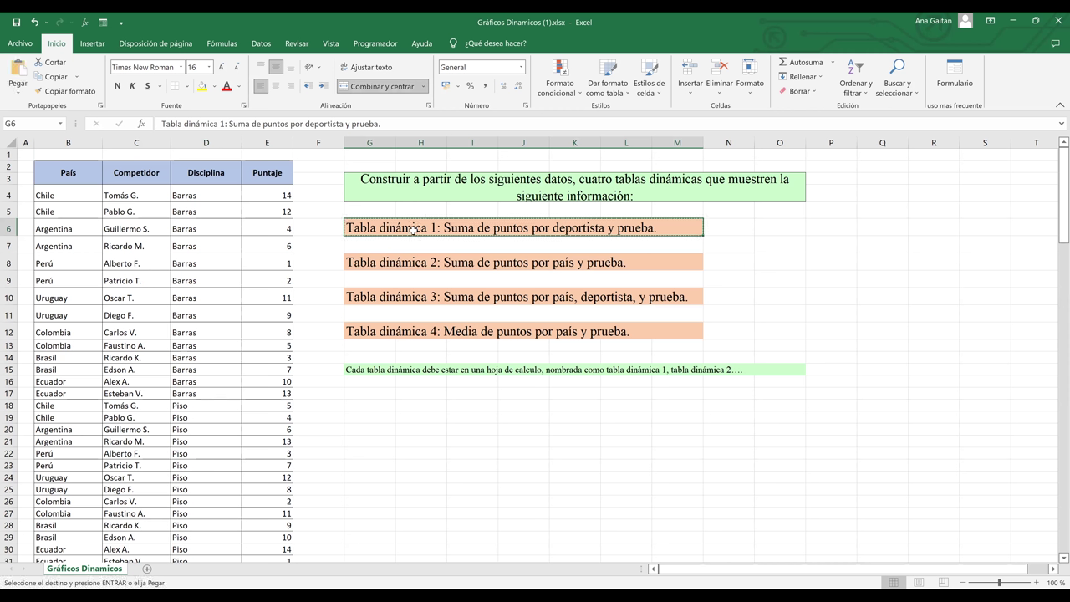
click(147, 570)
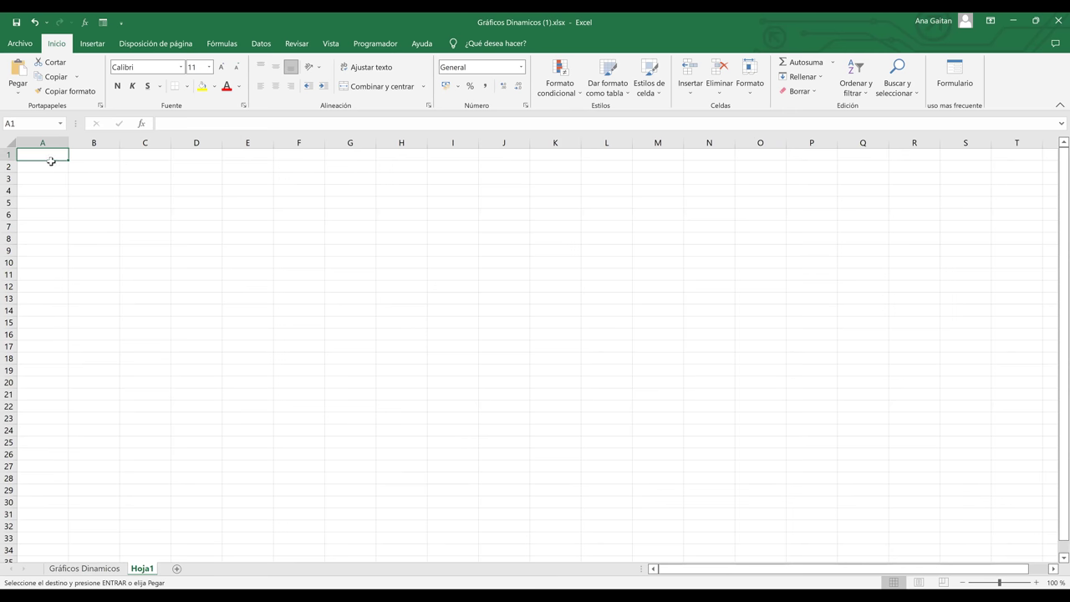
key(ctrl+v)
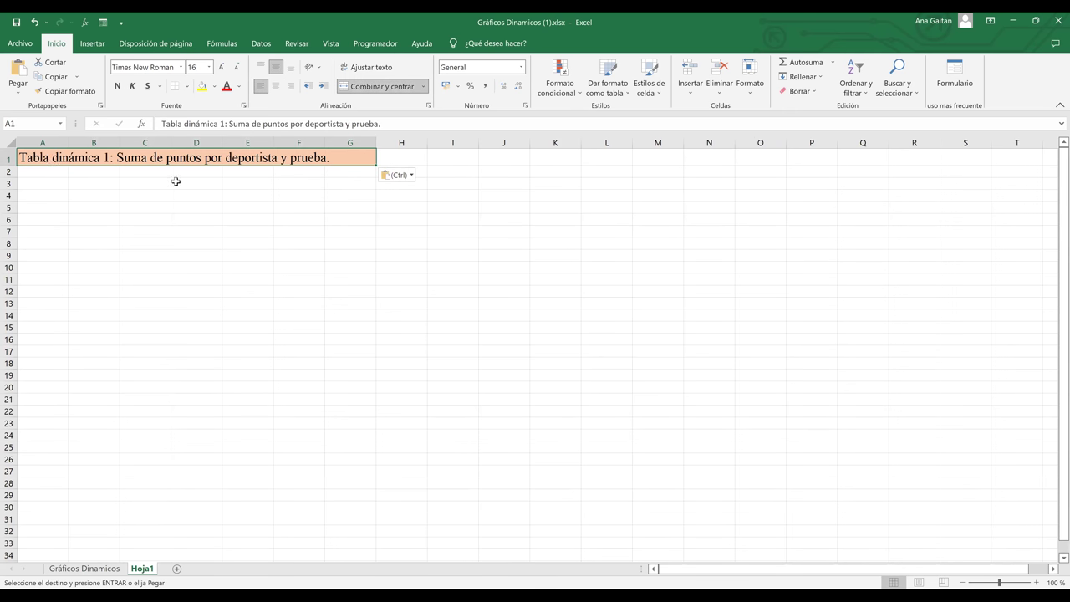
Step: Insert a pivot table at cell B7 of Hoja1 using the range B2:E143 from the Gráficos Dinamicos sheet
click(176, 184)
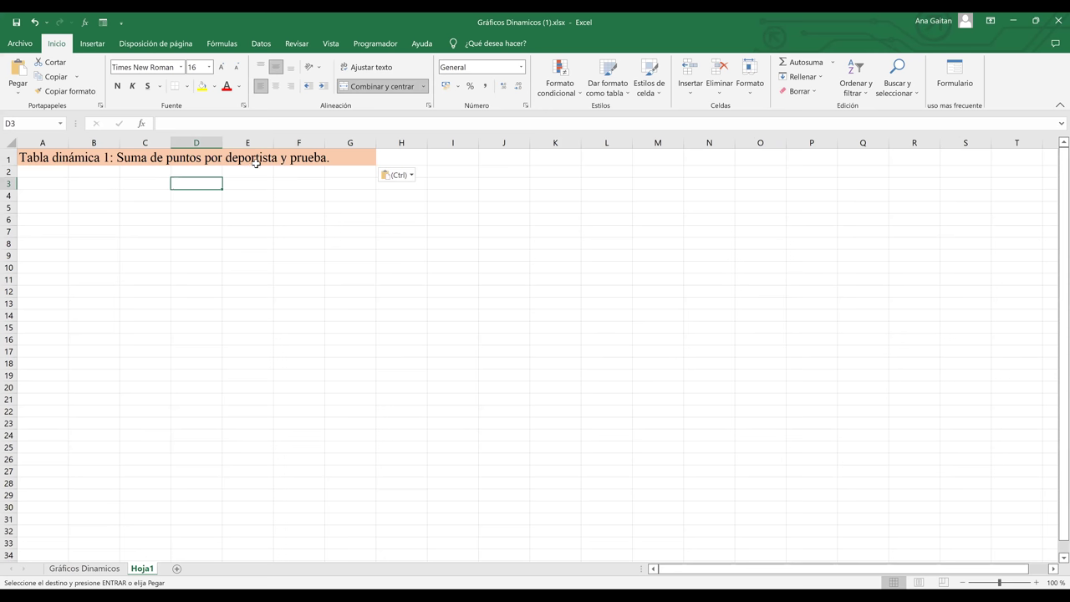
click(95, 233)
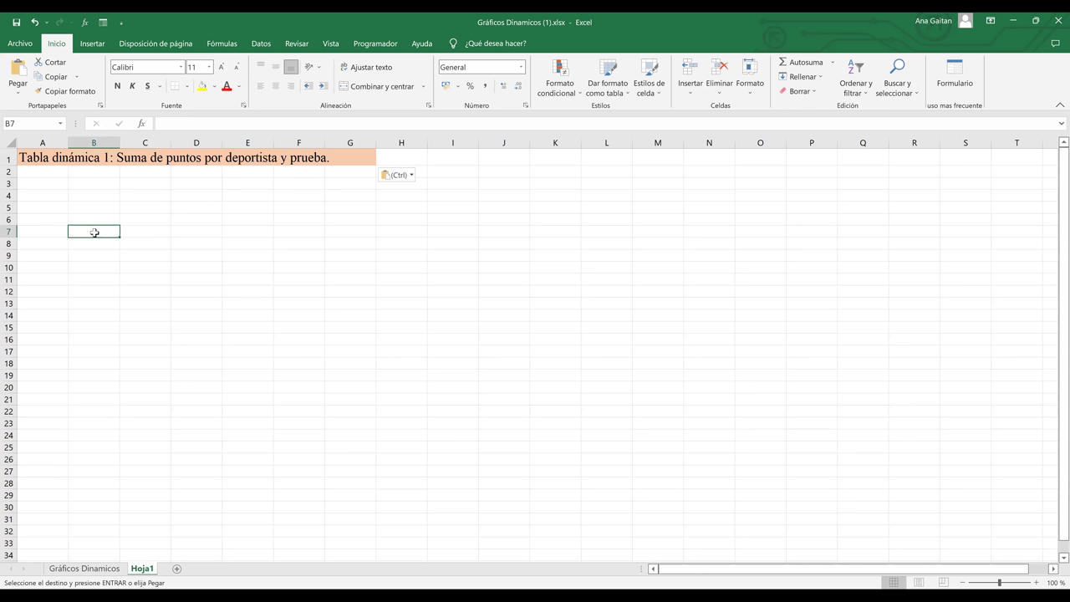
click(97, 48)
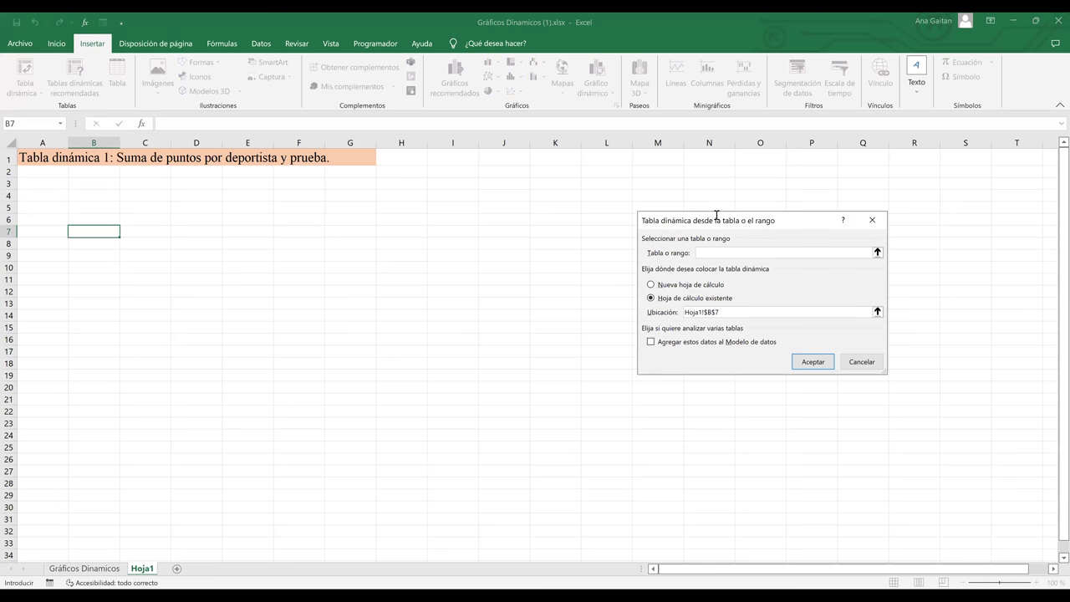
click(96, 571)
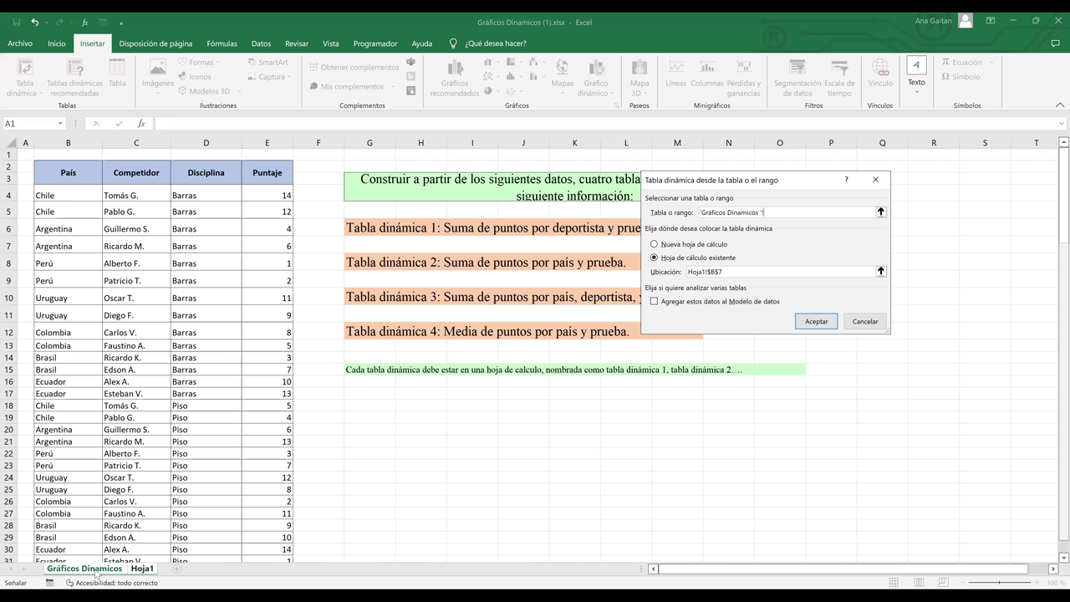
click(46, 168)
key(ctrl+shift+Right)
key(ctrl+shift+Down)
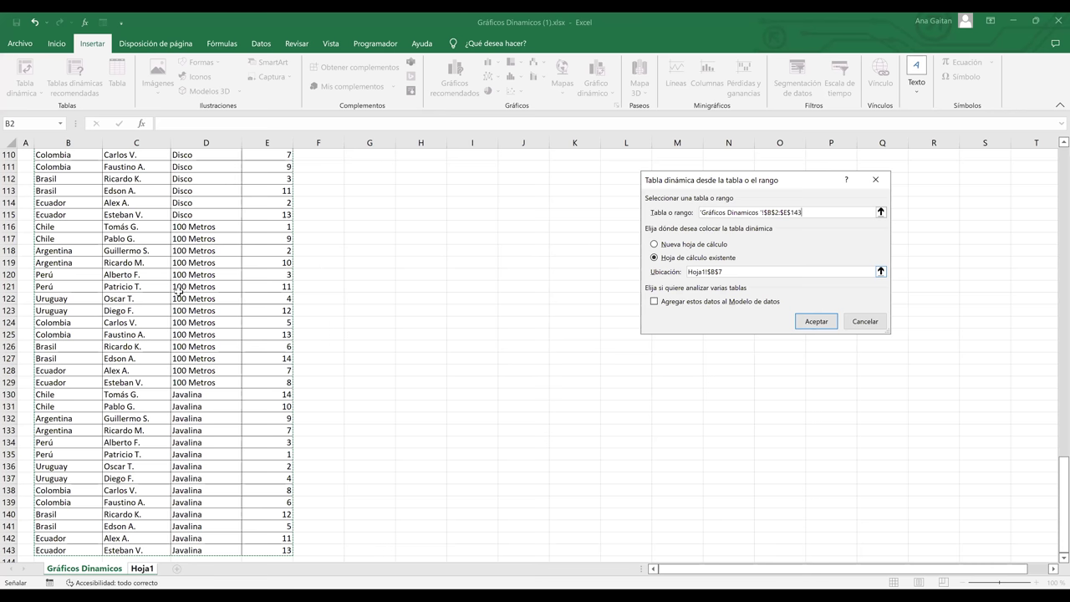
key(Return)
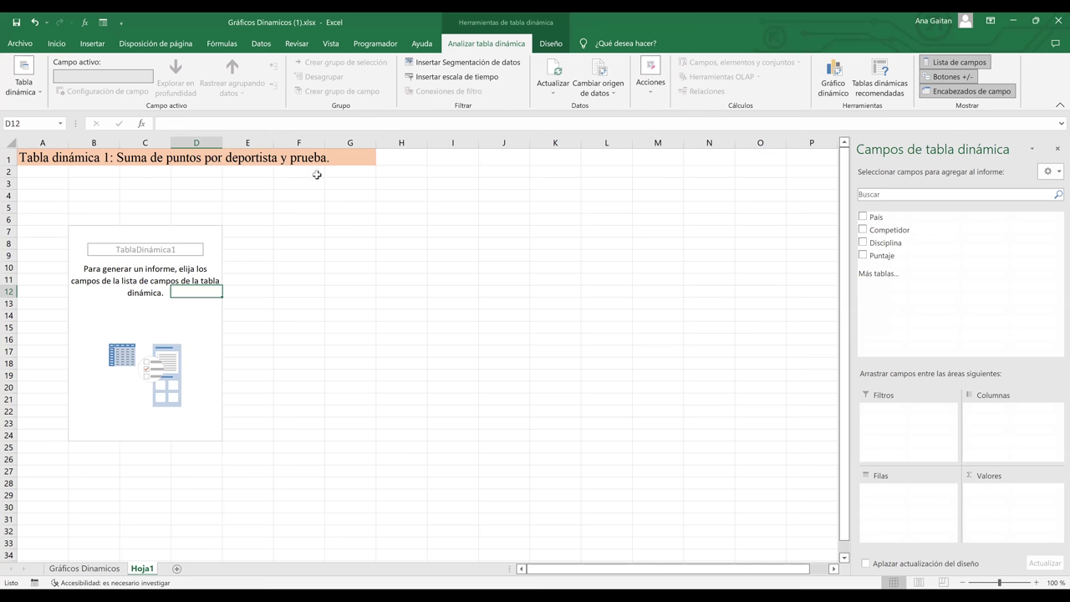
Step: Add Puntaje as a summed value and Competidor and Disciplina as row fields in the pivot table
click(863, 256)
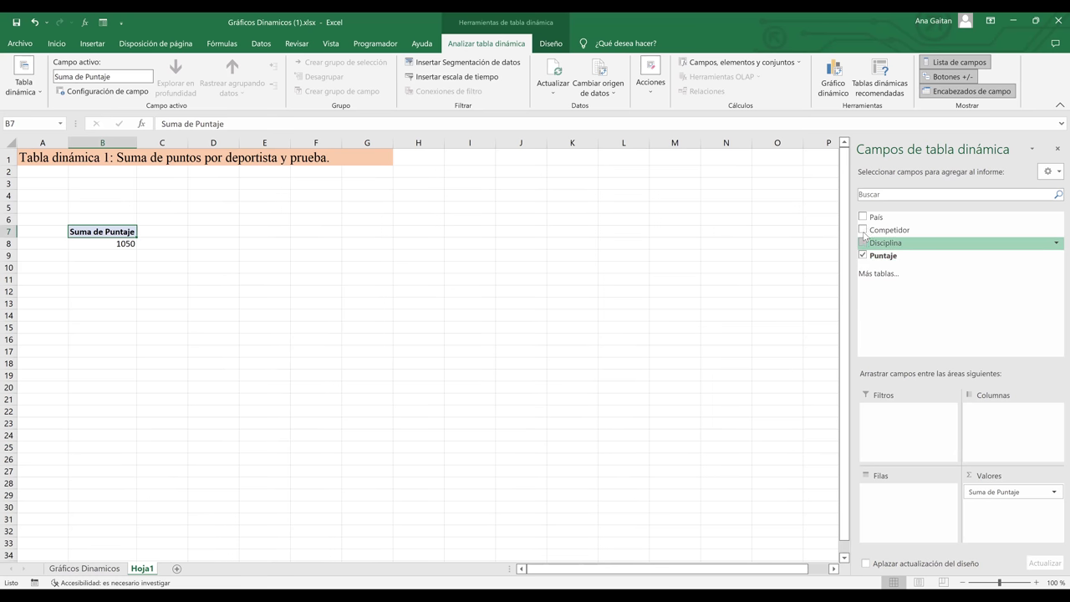
click(863, 230)
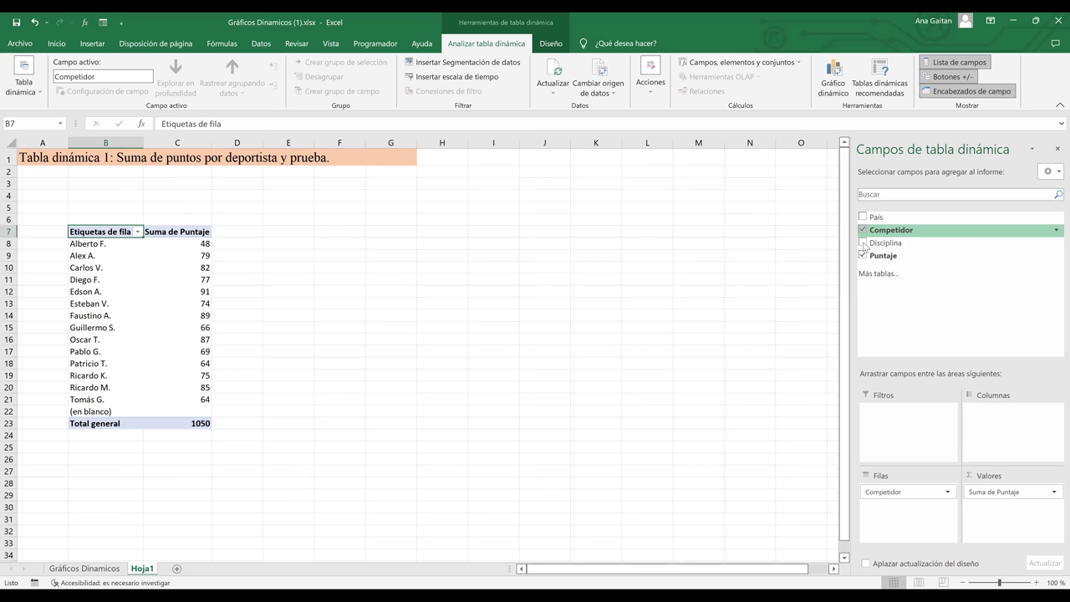
click(865, 244)
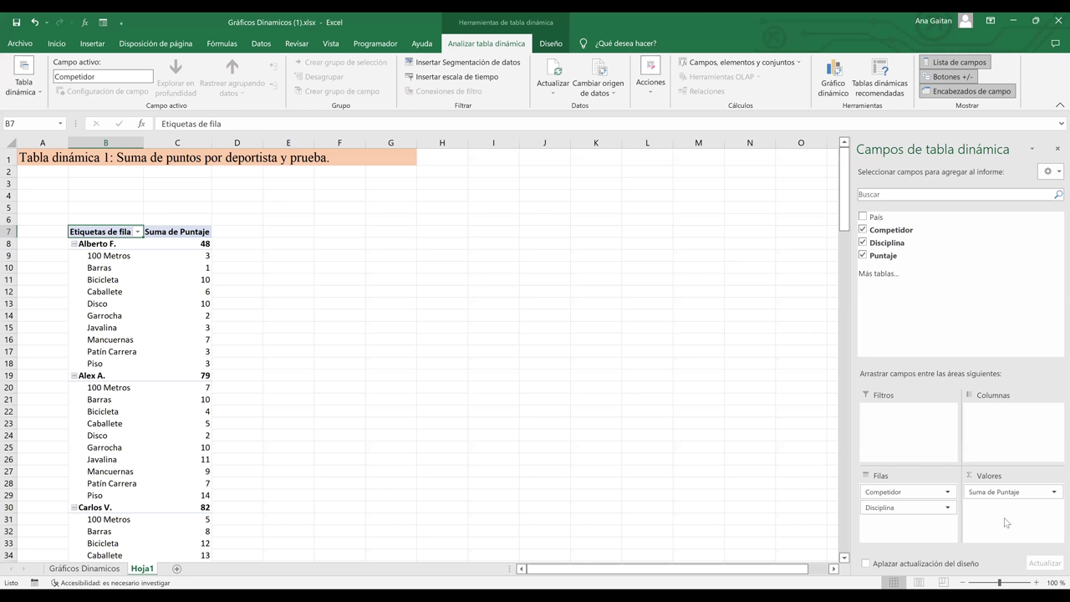
drag(887, 258, 914, 431)
click(1054, 492)
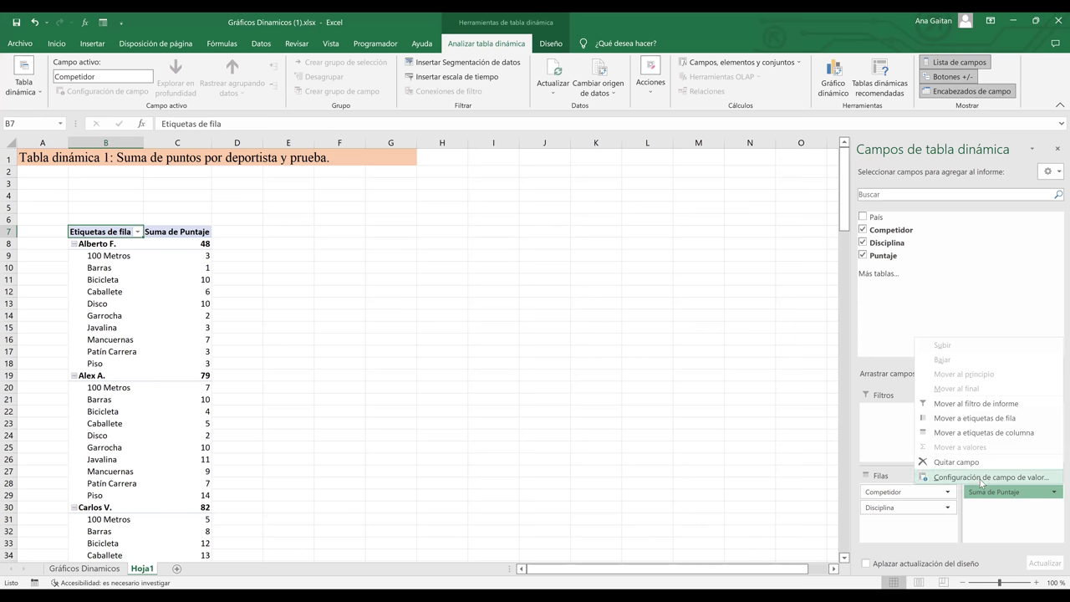
click(1010, 517)
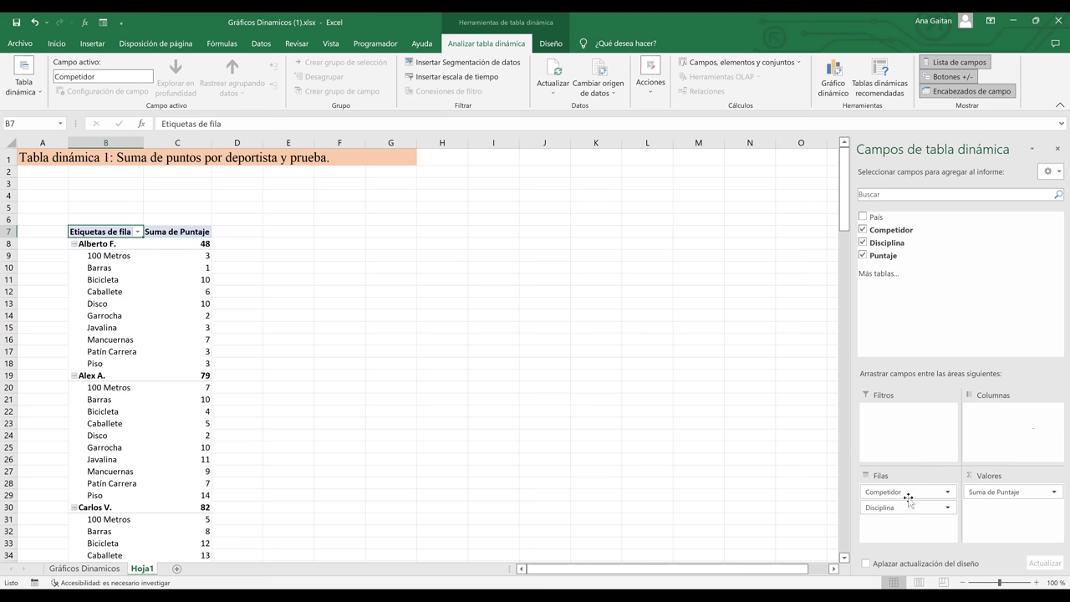
Step: Move the Competidor field from the pivot table's rows to its columns
drag(908, 493, 1002, 431)
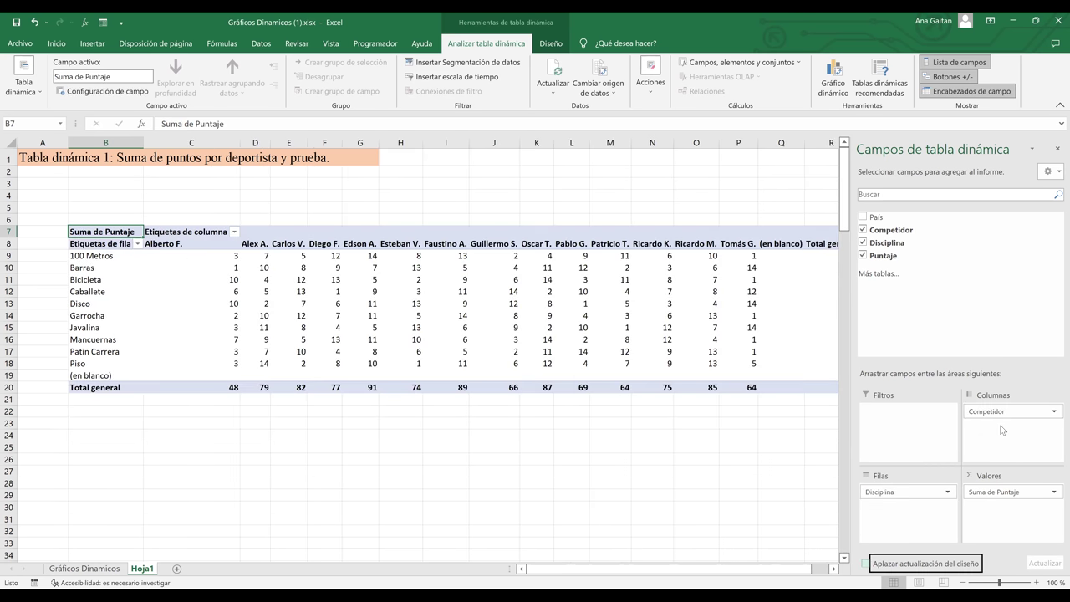
mouse_move(733, 572)
mouse_down()
mouse_move(755, 572)
mouse_move(735, 575)
mouse_up()
scroll(148, 376, left, 1)
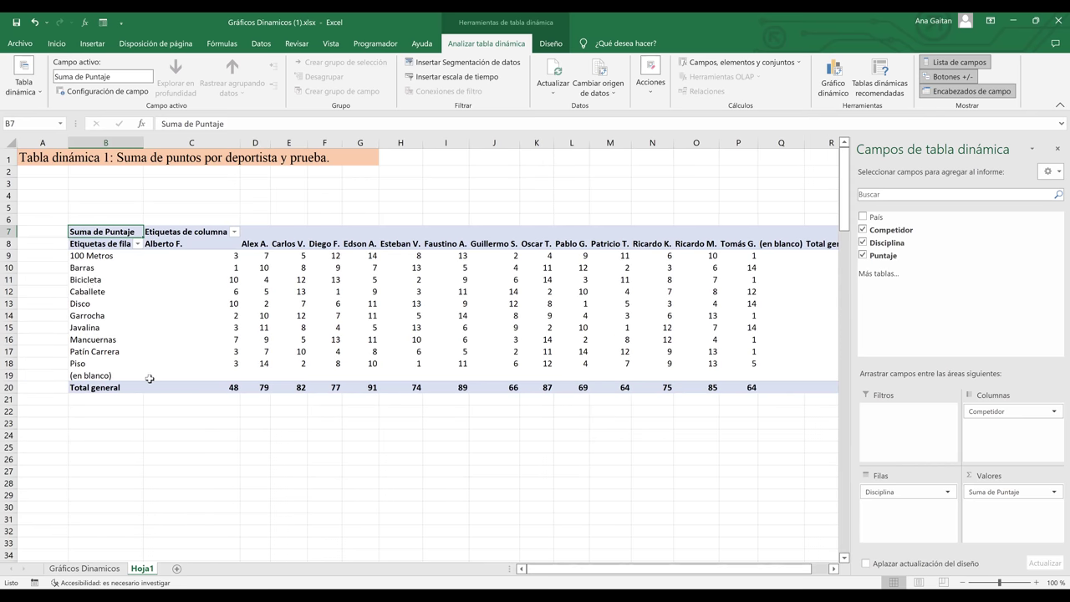
Step: Examine the pivot table's Disciplina rows and Competidor columns, including the (en blanco) row and column
click(82, 267)
click(7, 256)
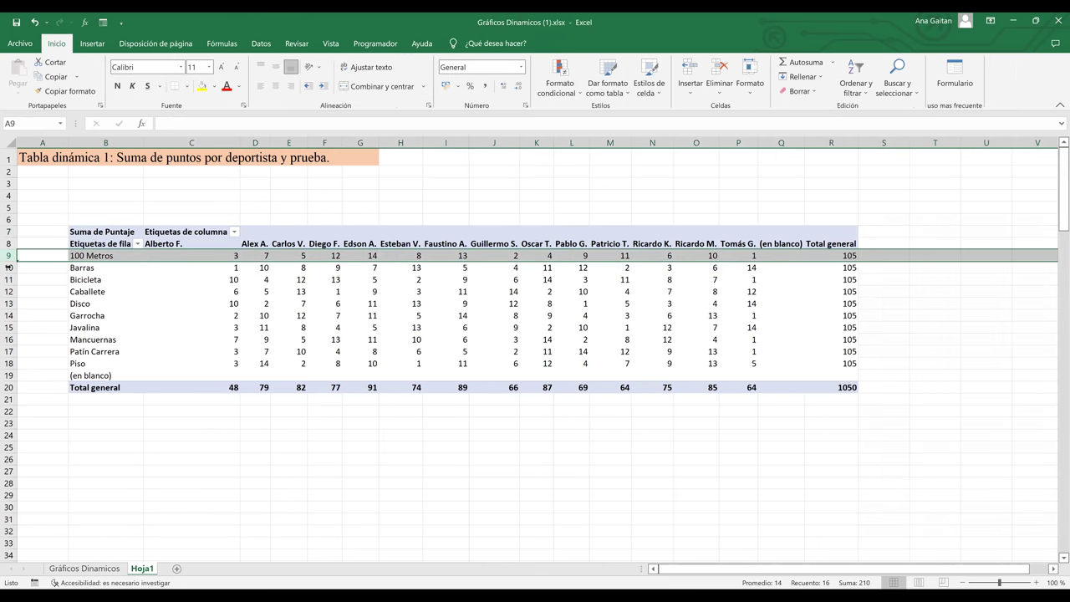
click(7, 279)
click(8, 303)
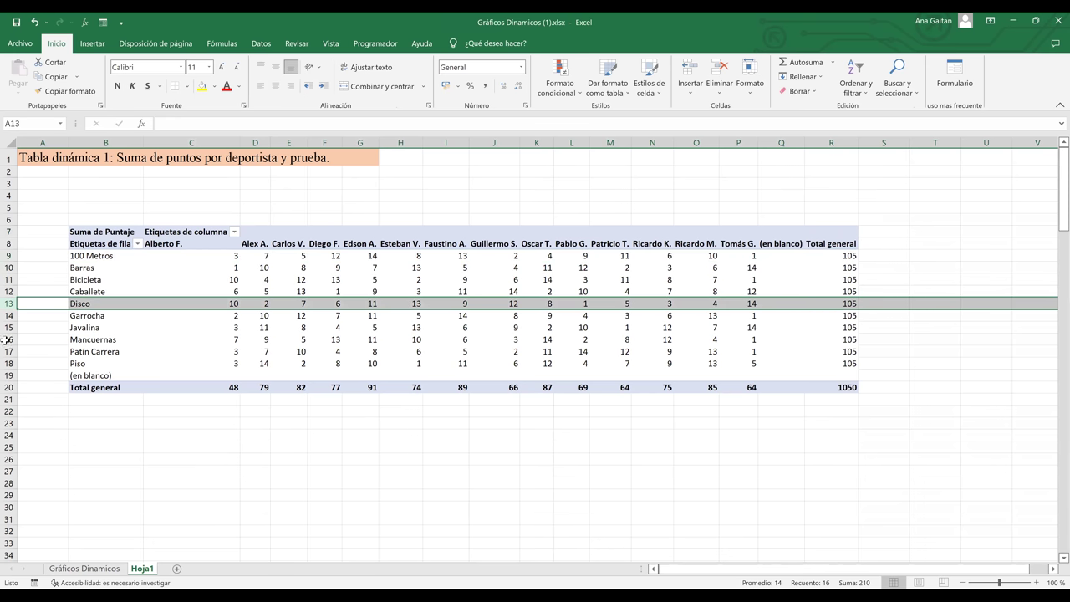
click(6, 341)
click(7, 351)
click(6, 363)
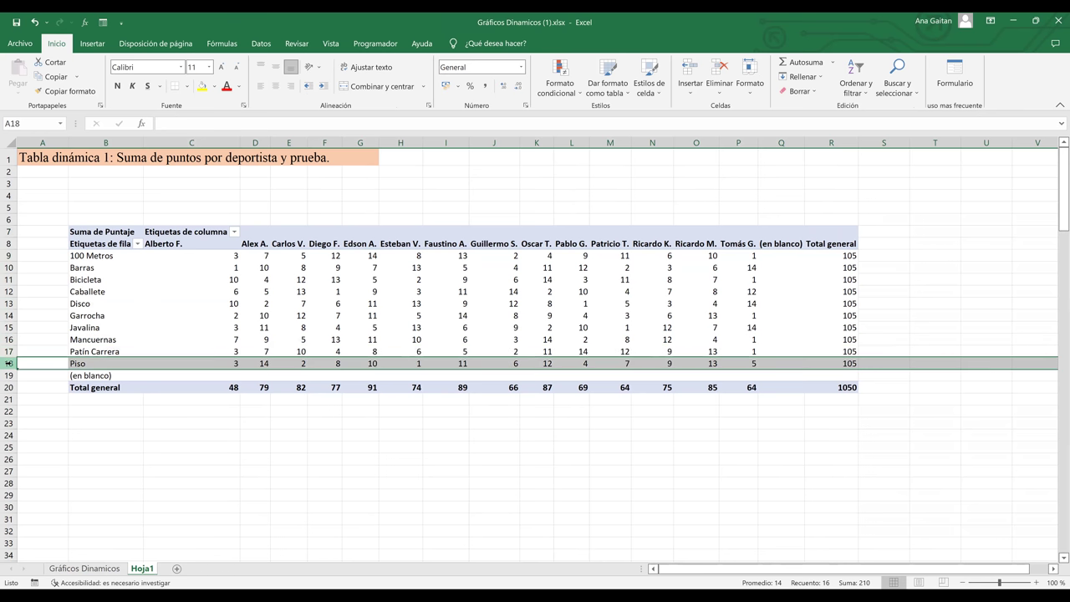
click(6, 376)
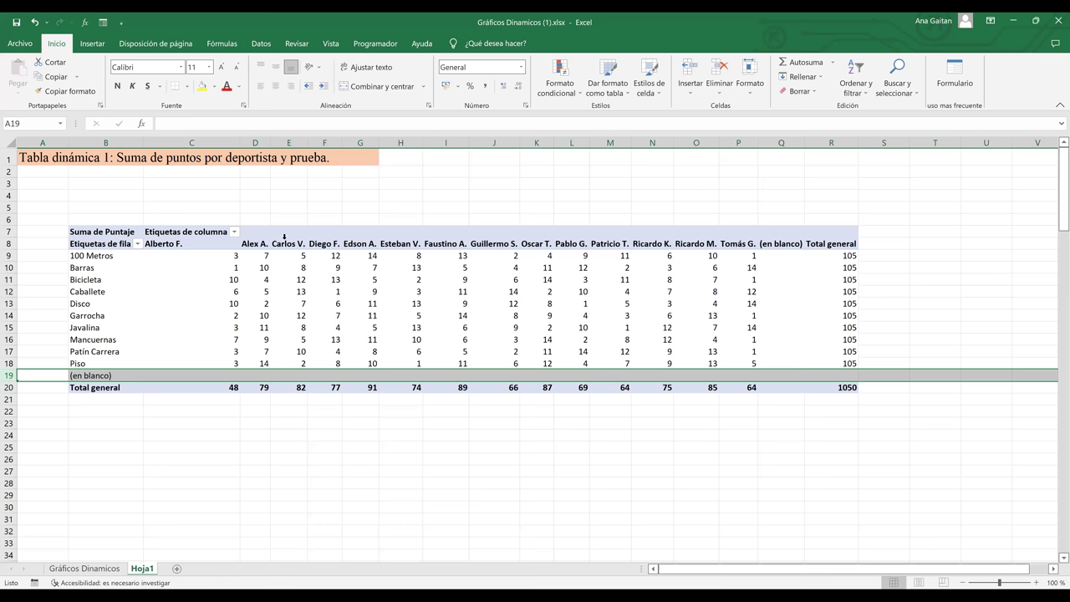
click(257, 235)
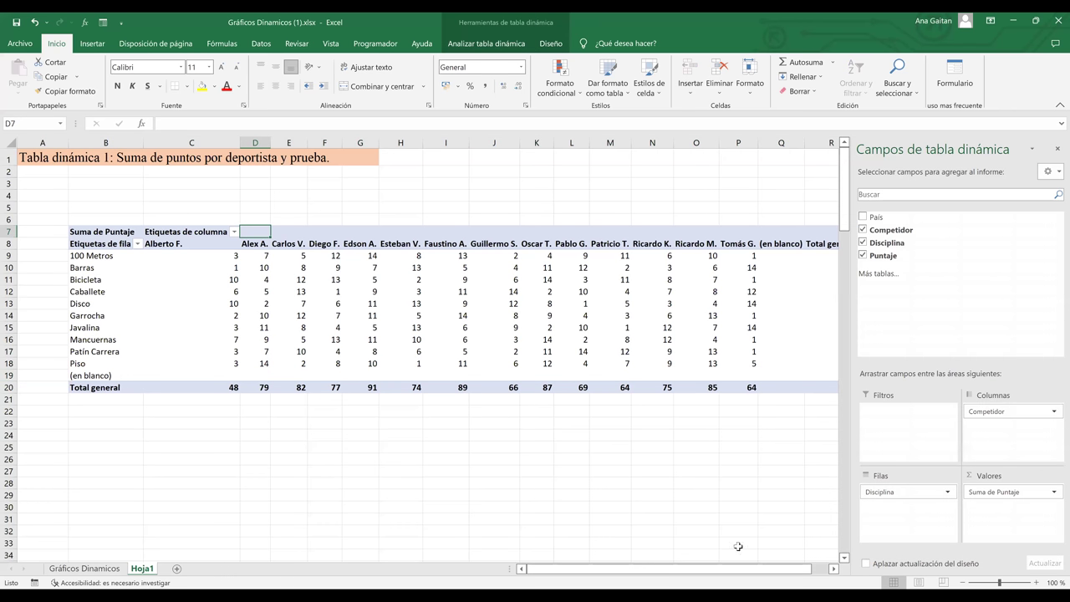
click(834, 571)
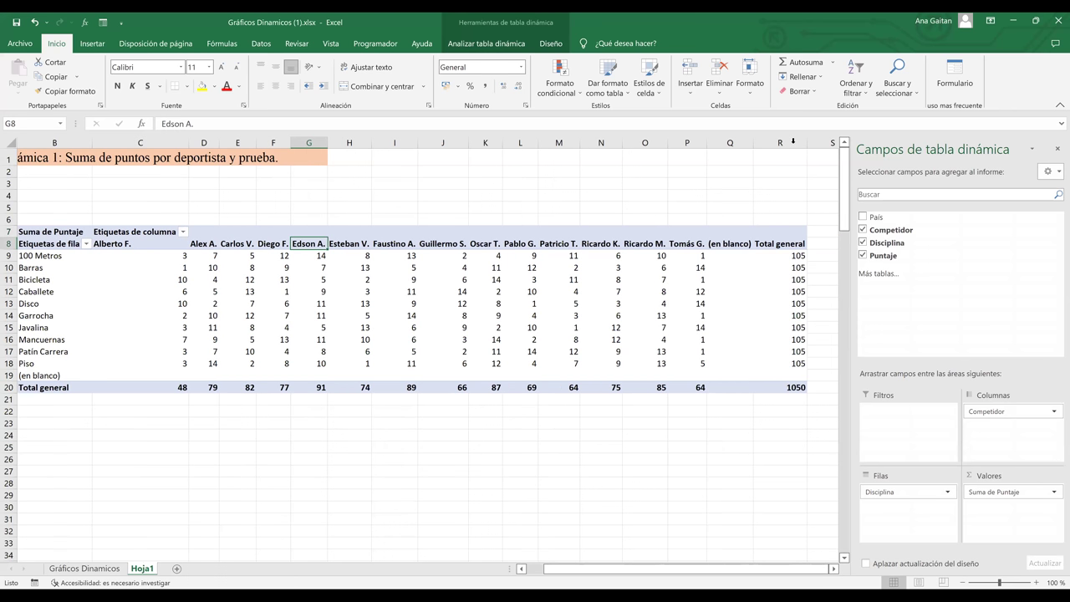
click(792, 142)
click(721, 258)
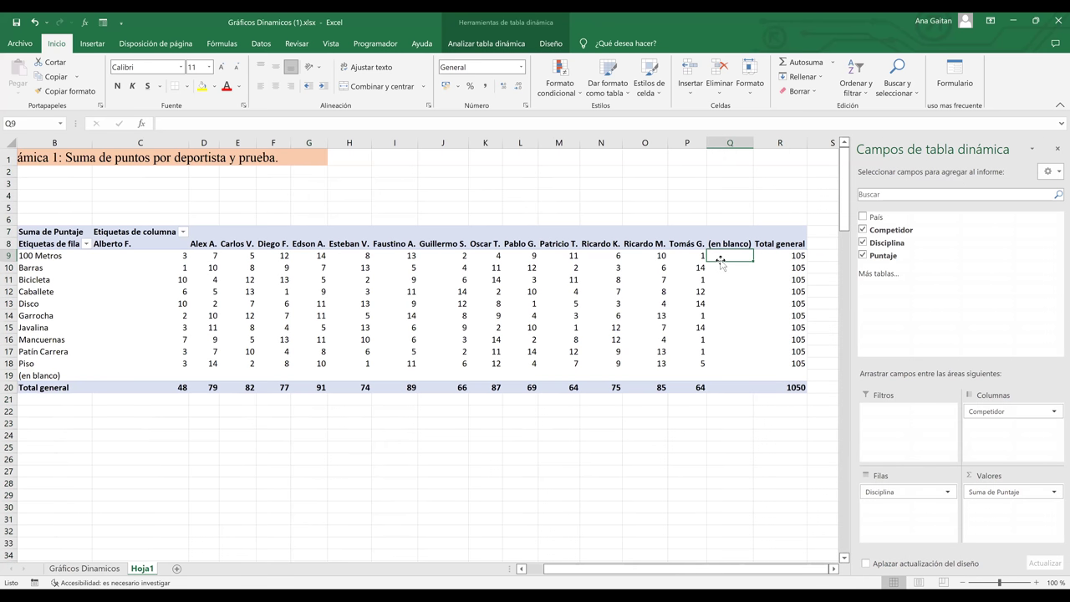
Step: Unmerge the País, Competidor, Disciplina and Puntaje headers in the Gráficos Dinamicos source data and copy header row B2:E2
click(92, 570)
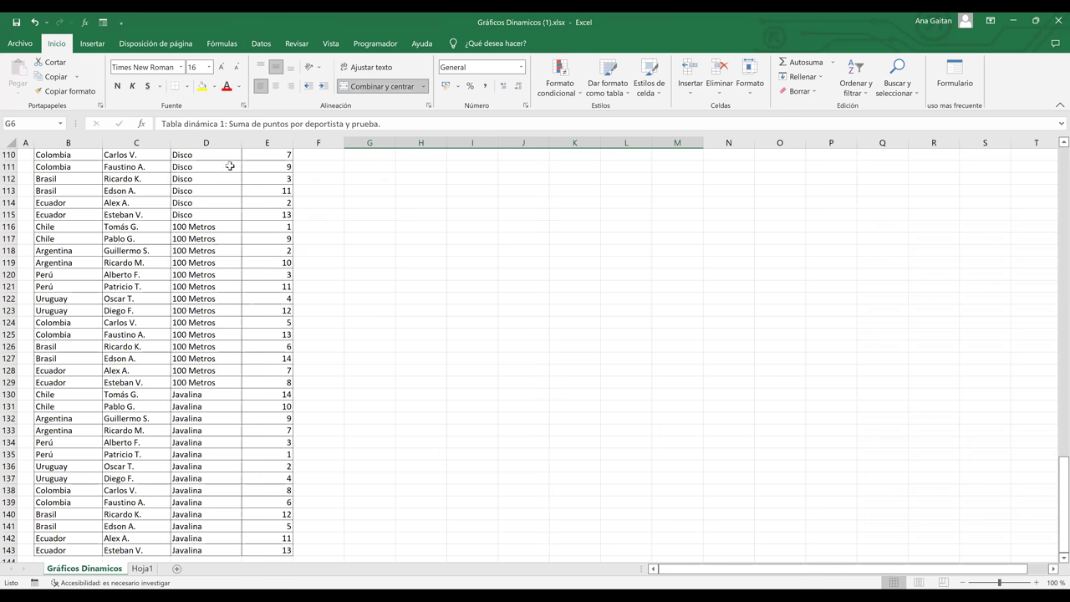
click(66, 177)
key(ctrl+Up)
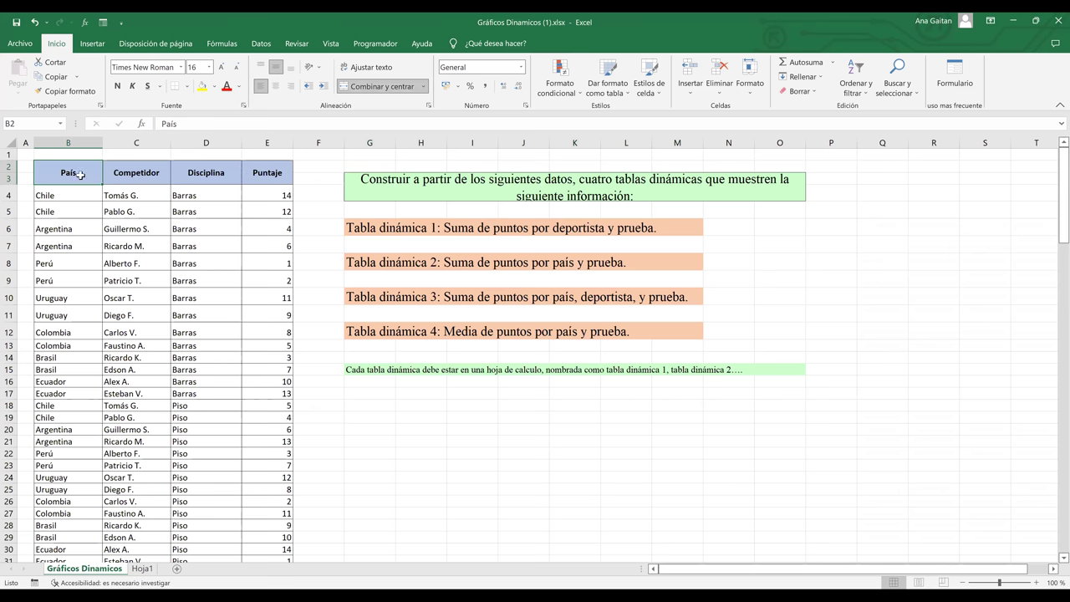
key(shift+Right)
key(shift+Right)
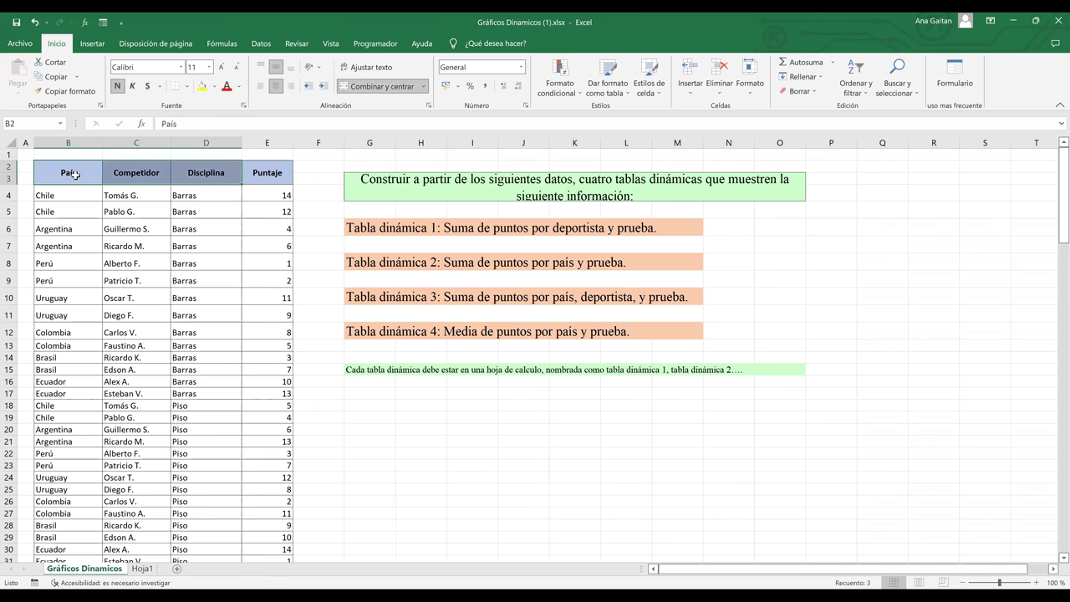
click(393, 86)
click(123, 180)
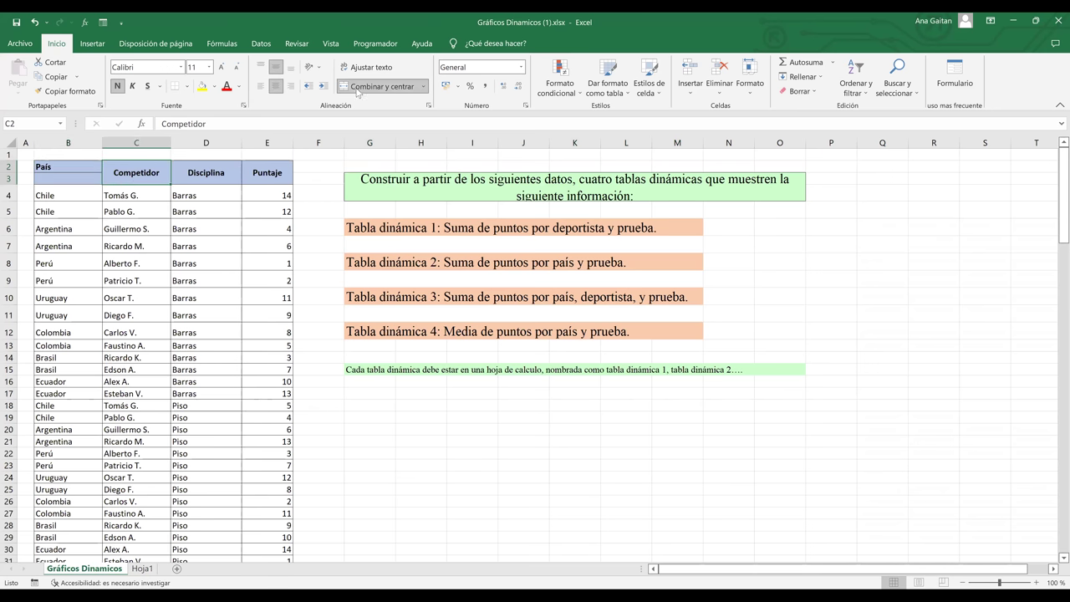
key(F4)
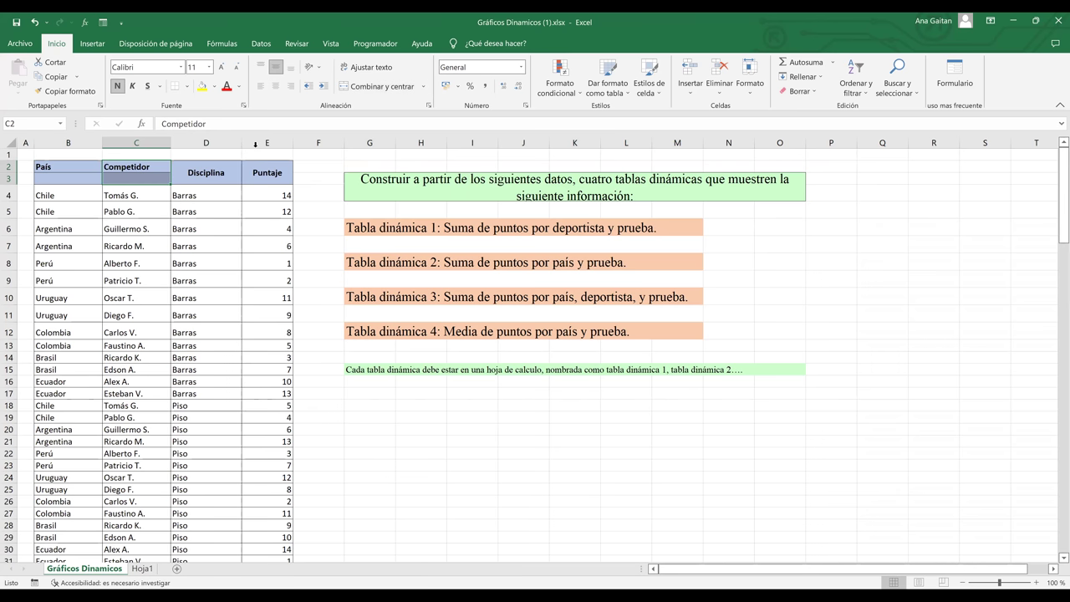
key(Right)
key(F4)
key(Right)
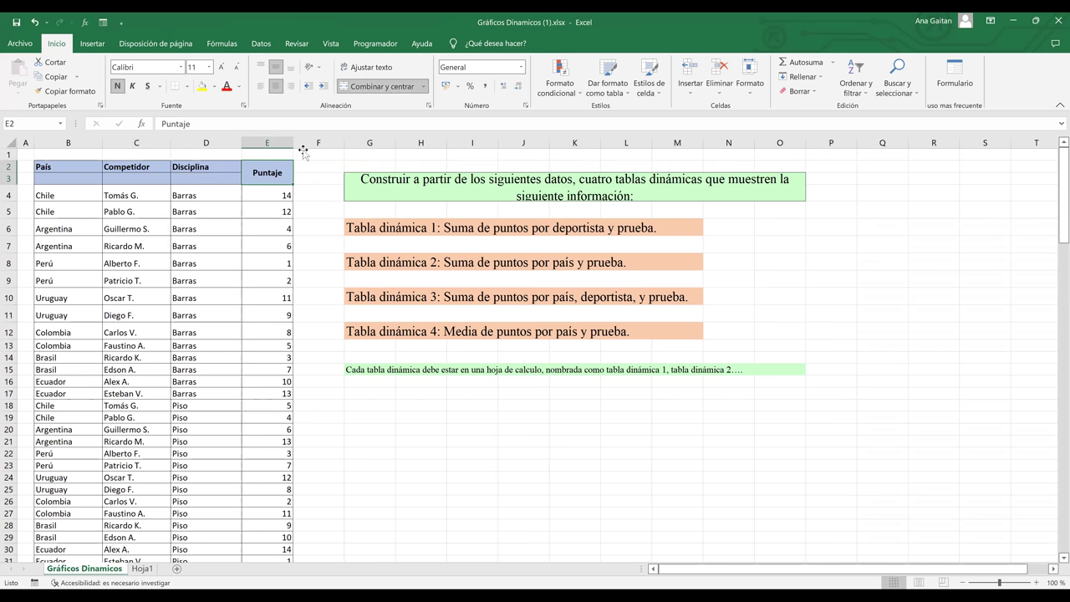
click(385, 90)
drag(69, 165, 268, 166)
key(ctrl+c)
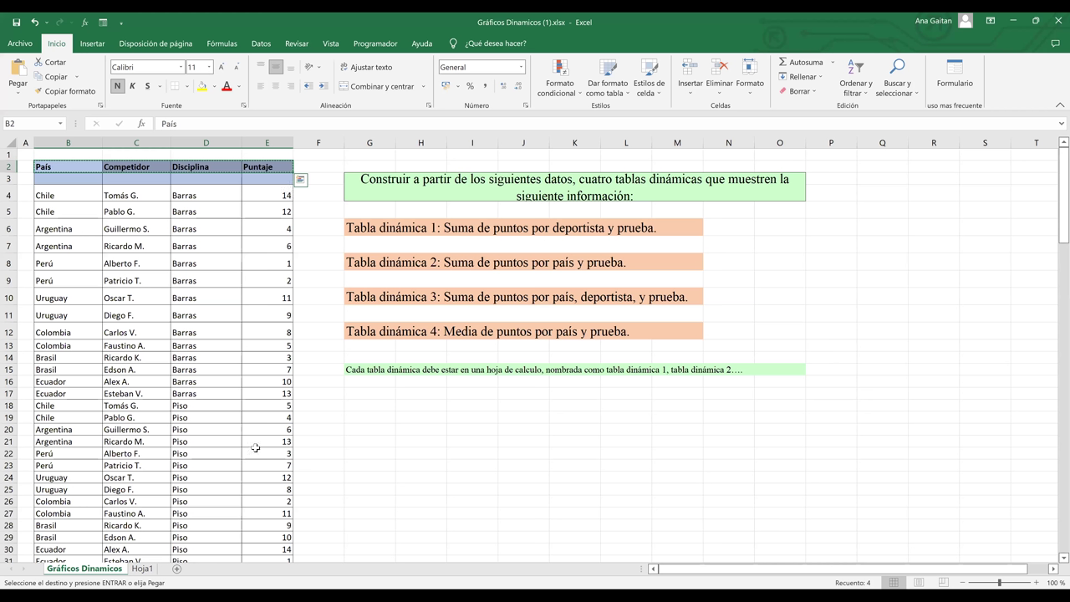
Step: Rename the pivot table sheet Hoja1 as TD1
click(140, 571)
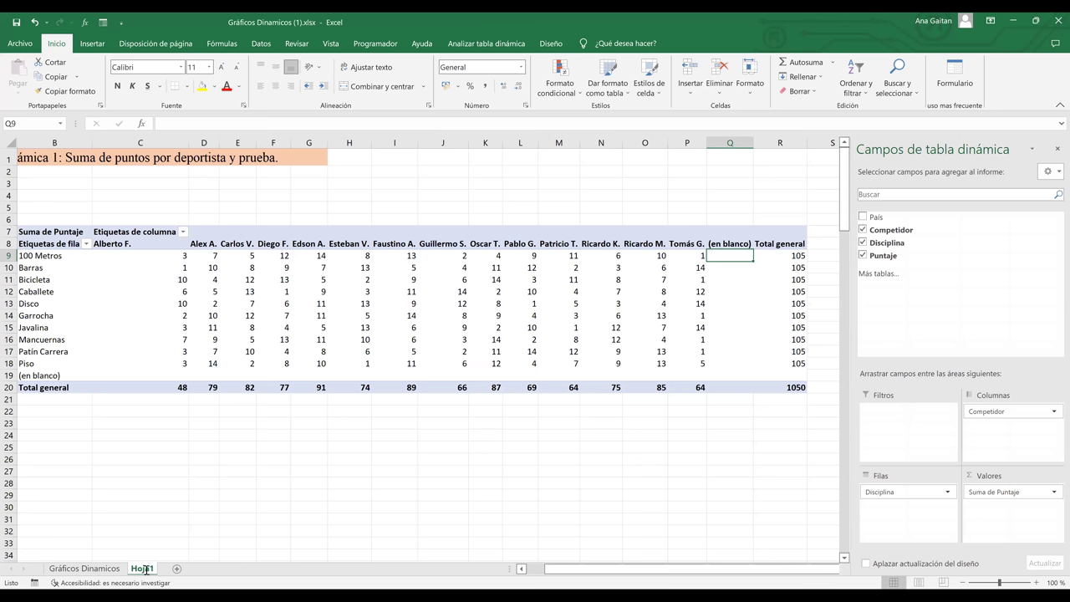
double_click(144, 570)
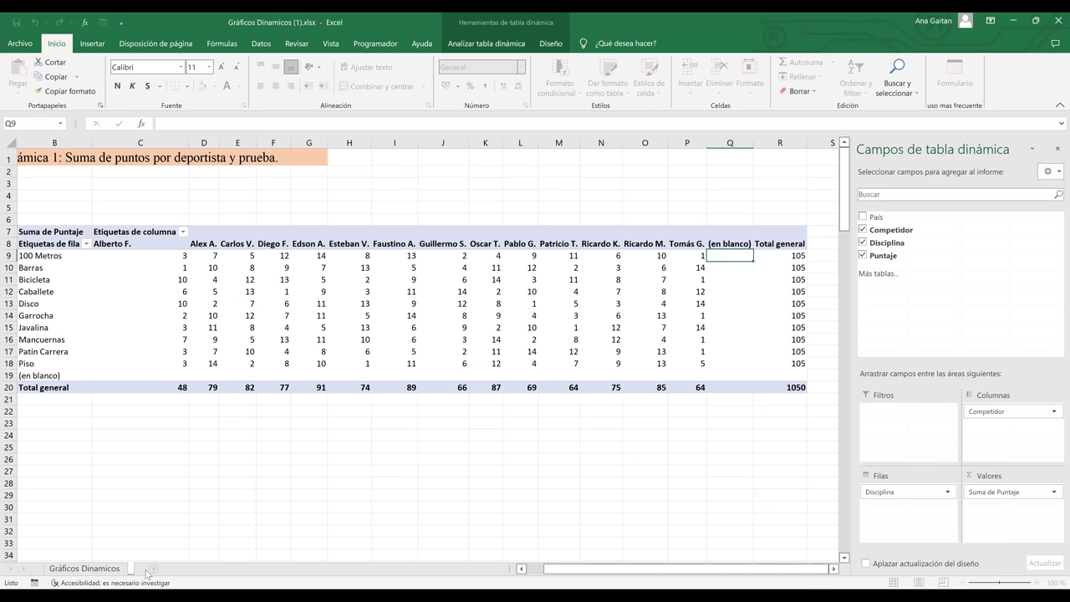
text(t)
key(BackSpace)
text(TD1)
key(Return)
click(373, 468)
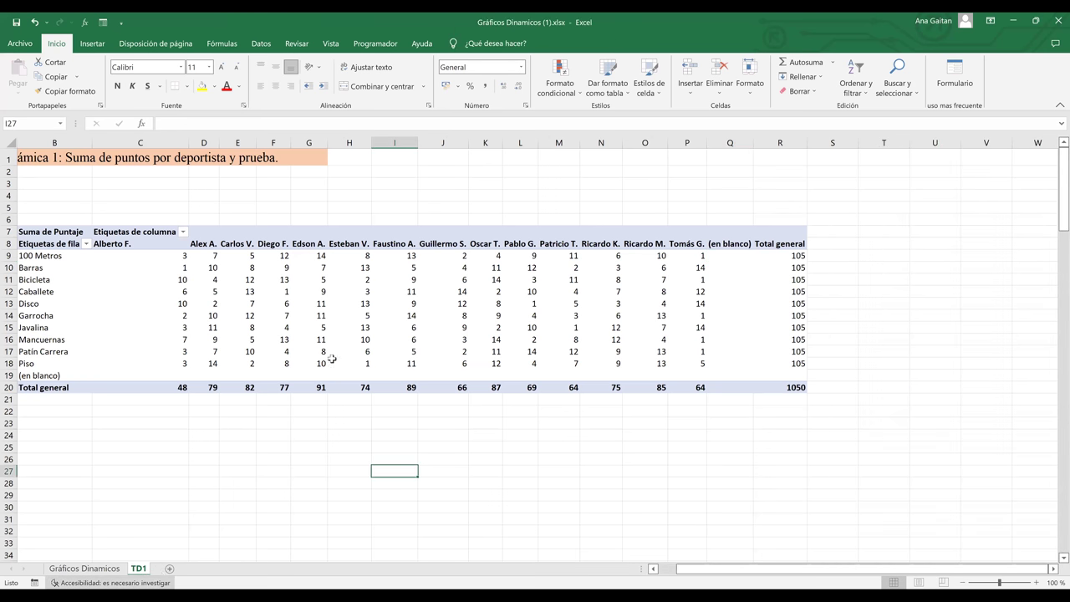
Step: Refresh all workbook data so the pivot table on TD1 reflects the corrected source headers
click(334, 361)
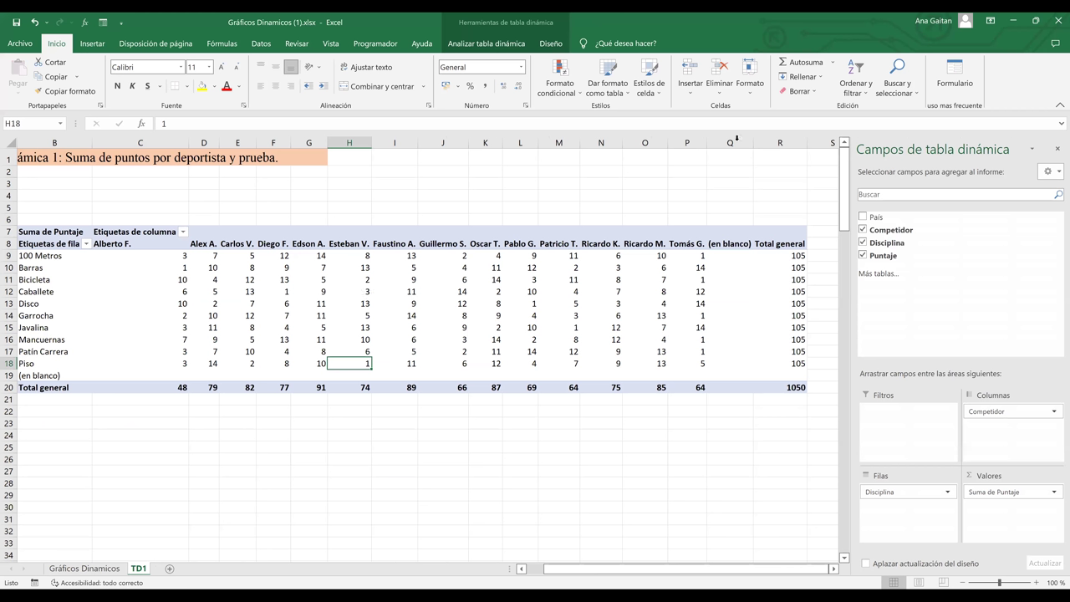
click(737, 138)
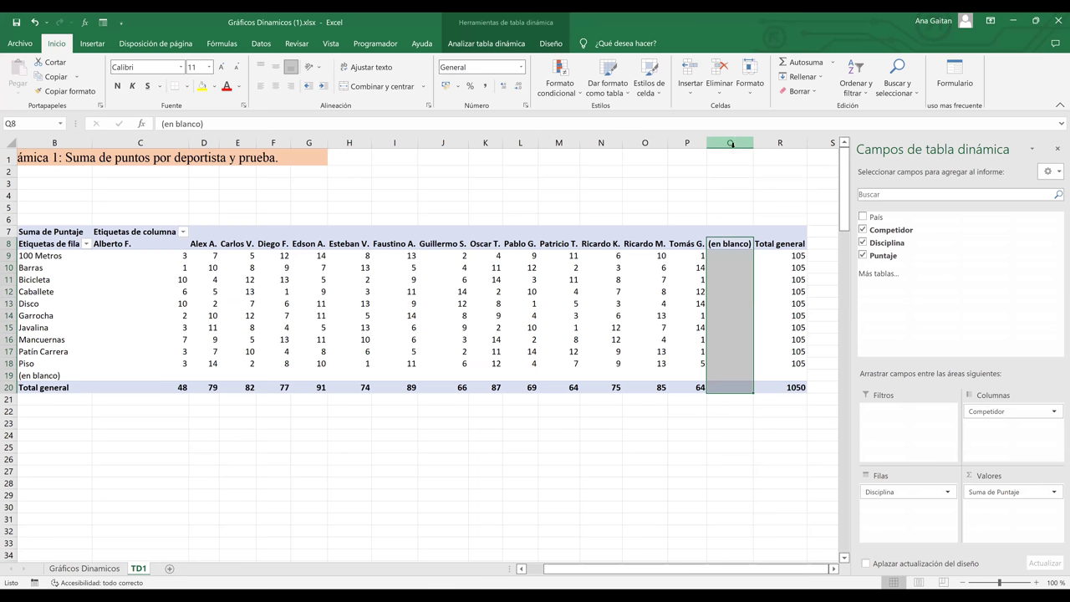
click(262, 44)
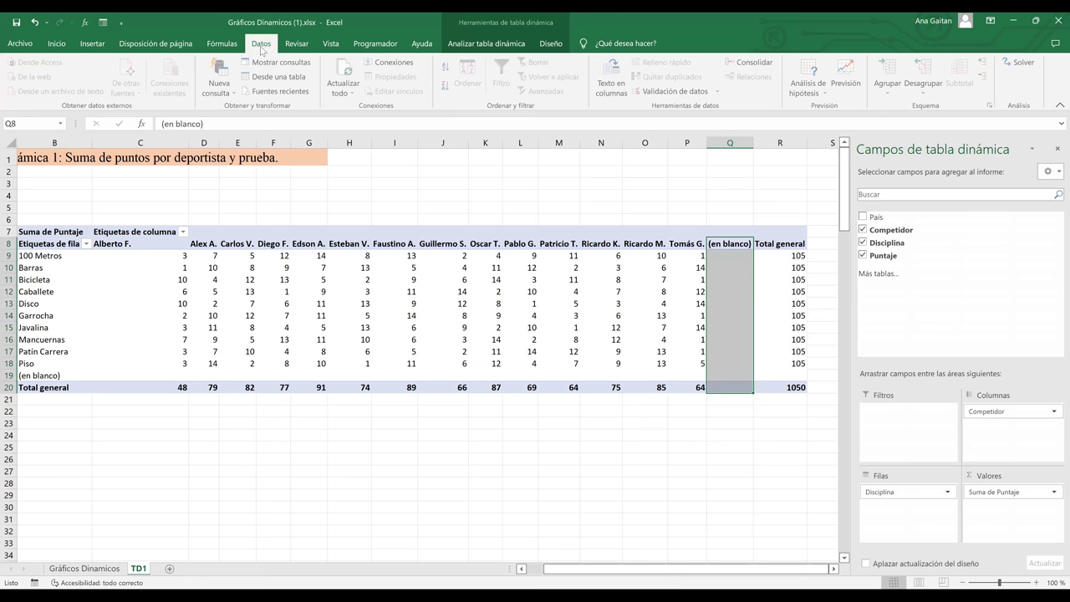
click(331, 90)
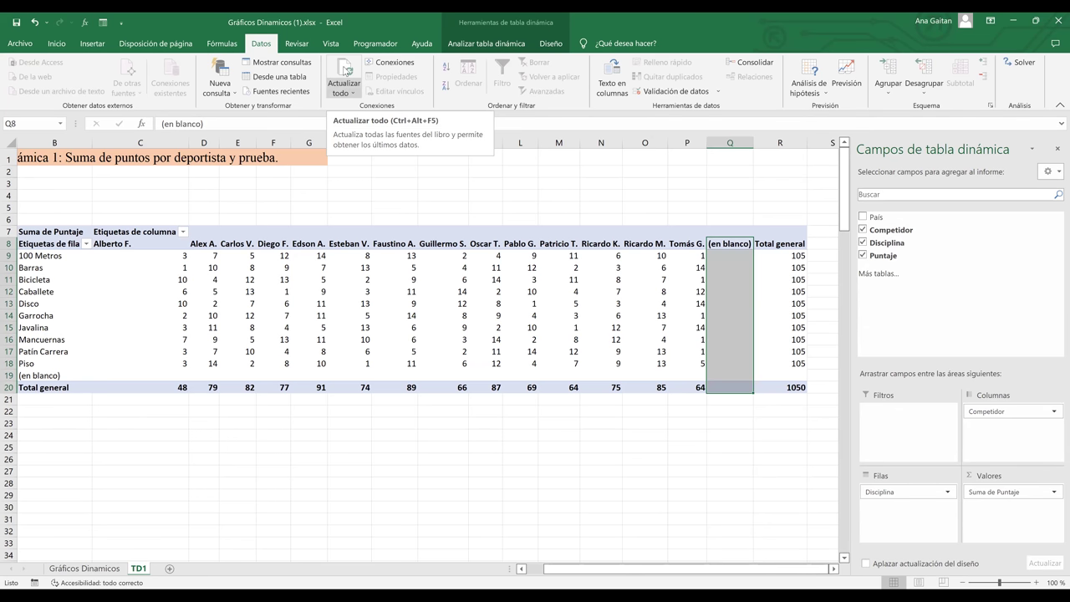
click(347, 70)
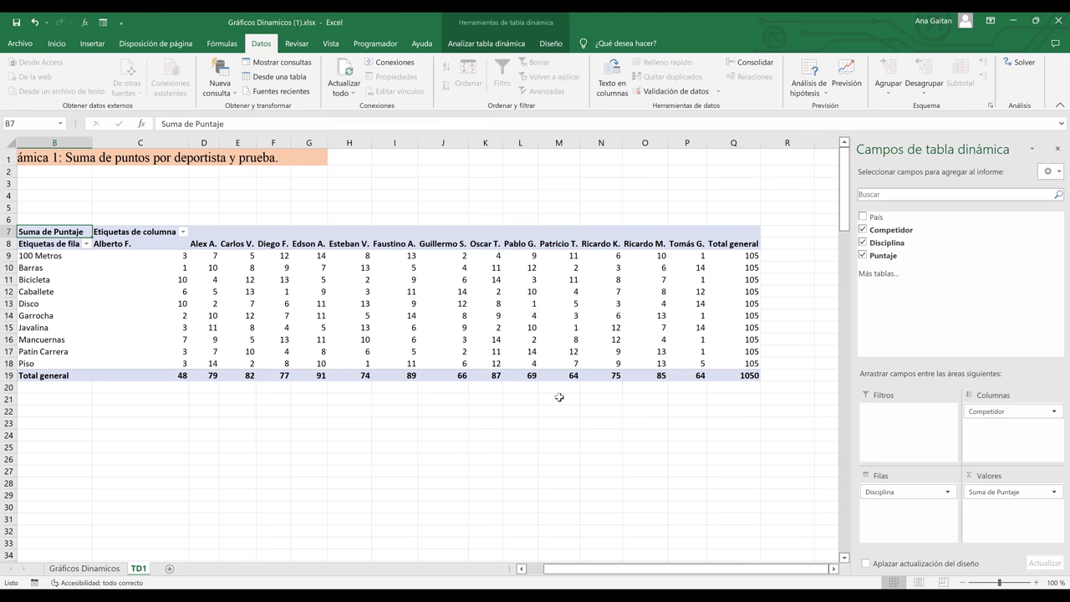
Step: Review the refreshed pivot table's competitor columns and its point totals for each Disciplina row
click(689, 142)
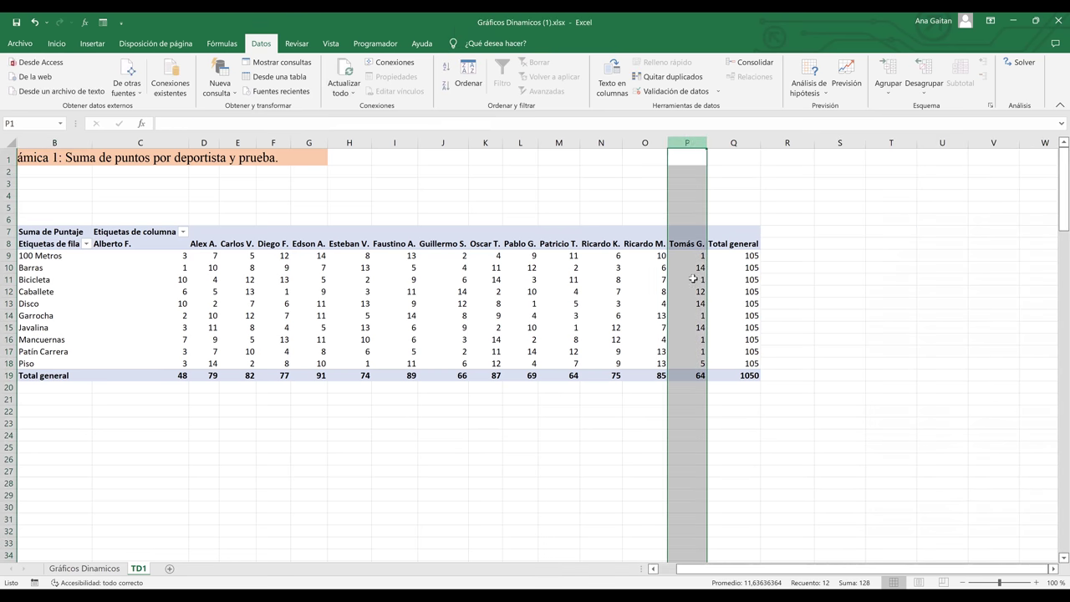
click(649, 363)
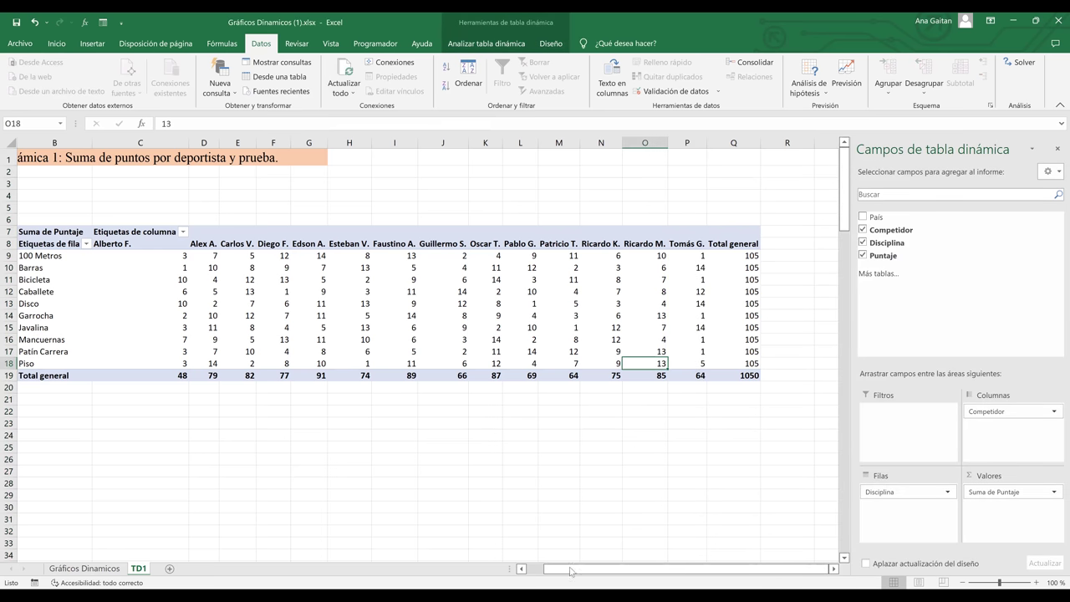
drag(571, 573, 535, 580)
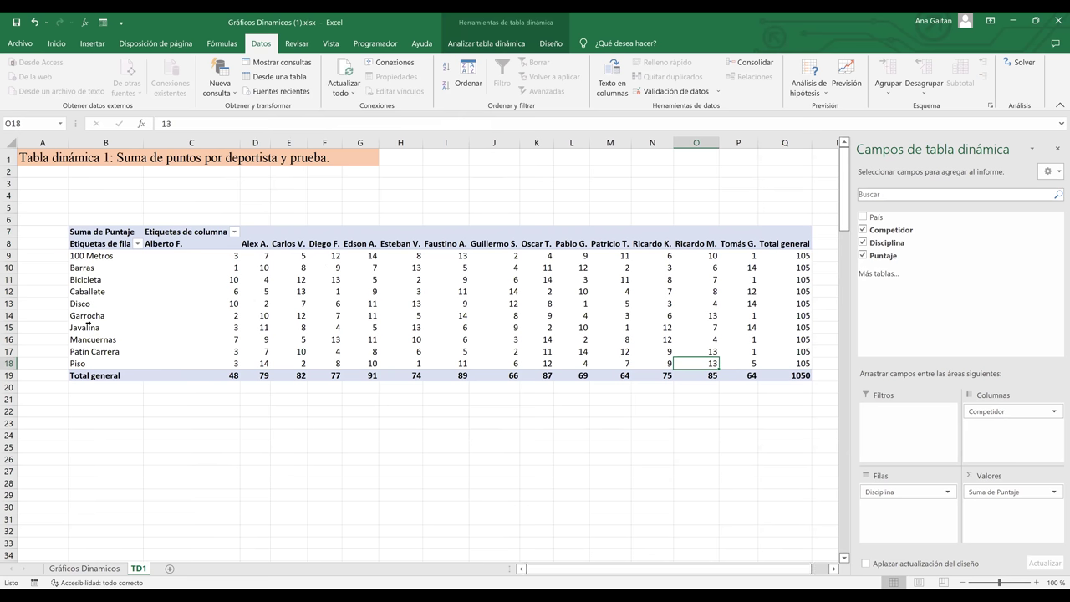
click(229, 294)
click(81, 289)
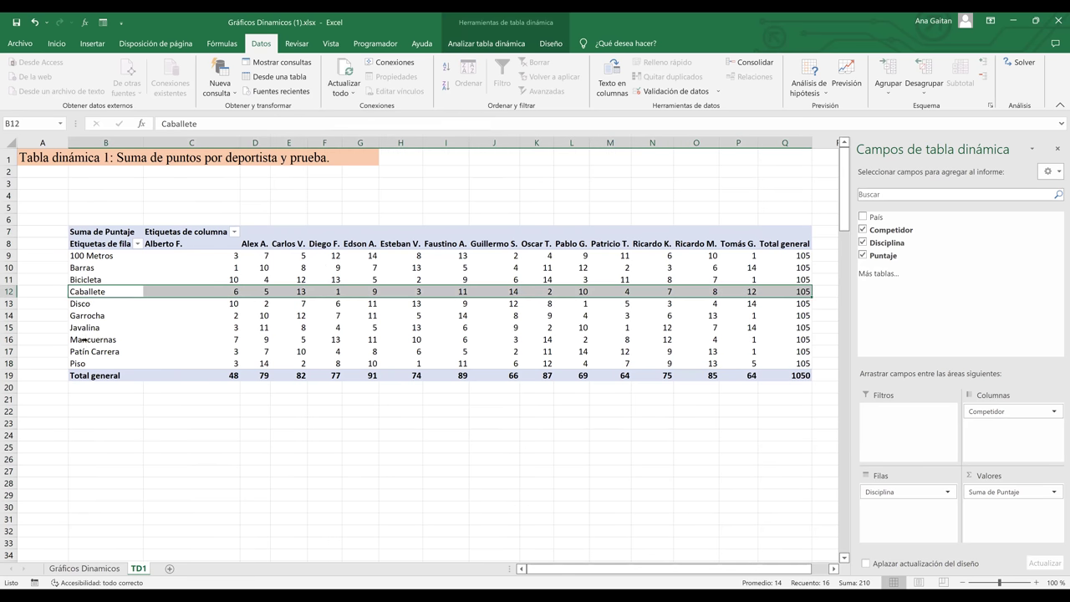
key(Down)
key(Down)
key(Down)
key(Down)
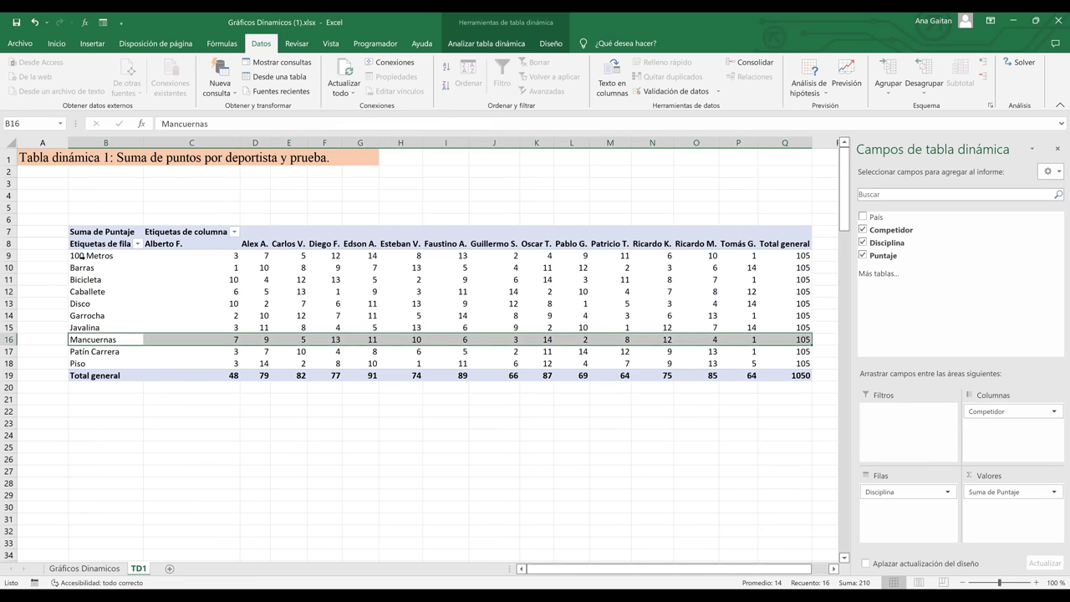
click(80, 256)
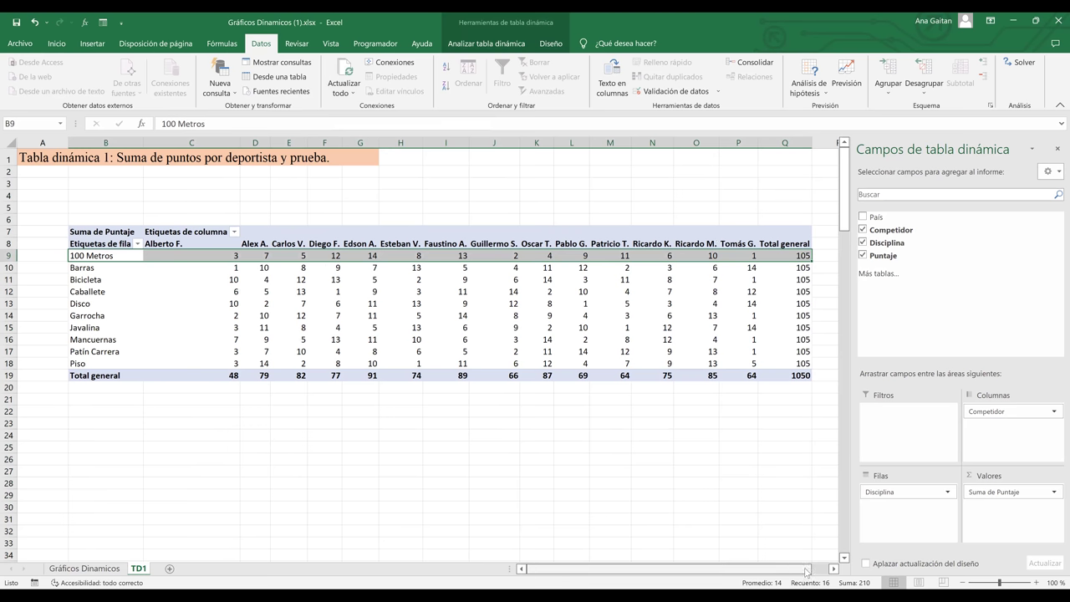
Step: Swap the pivot table's layout so that Competidor supplies the rows and Disciplina supplies the columns
drag(799, 572, 806, 573)
click(659, 313)
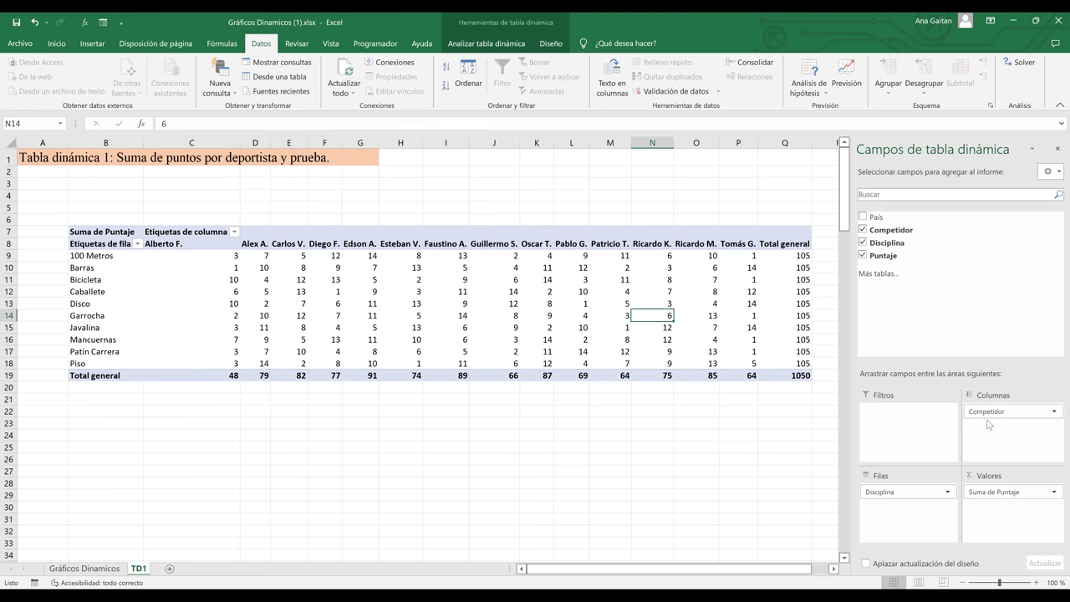
drag(991, 411, 1018, 432)
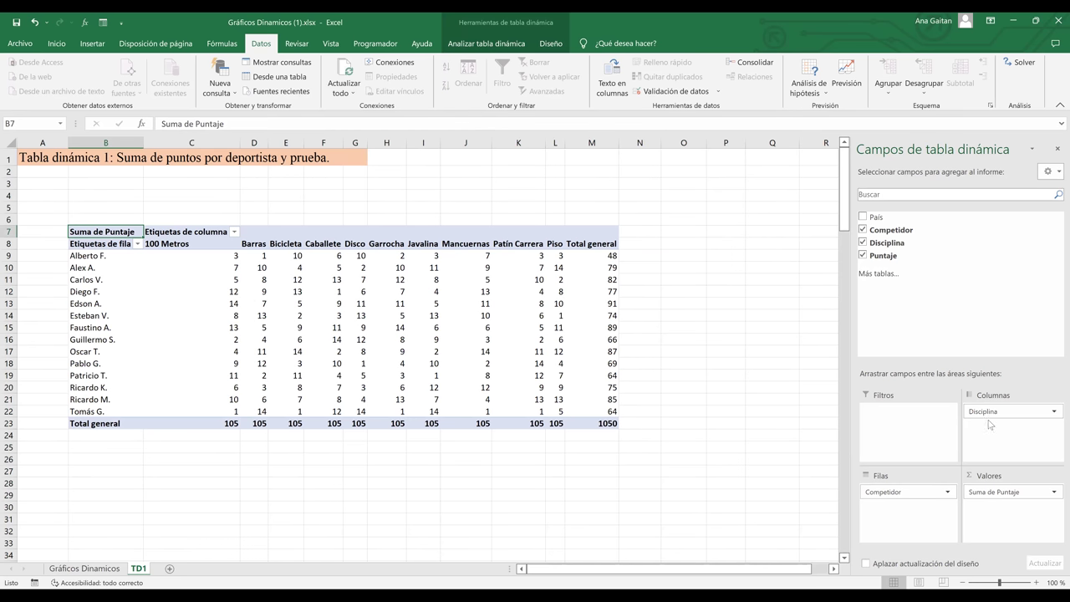
click(71, 316)
click(71, 351)
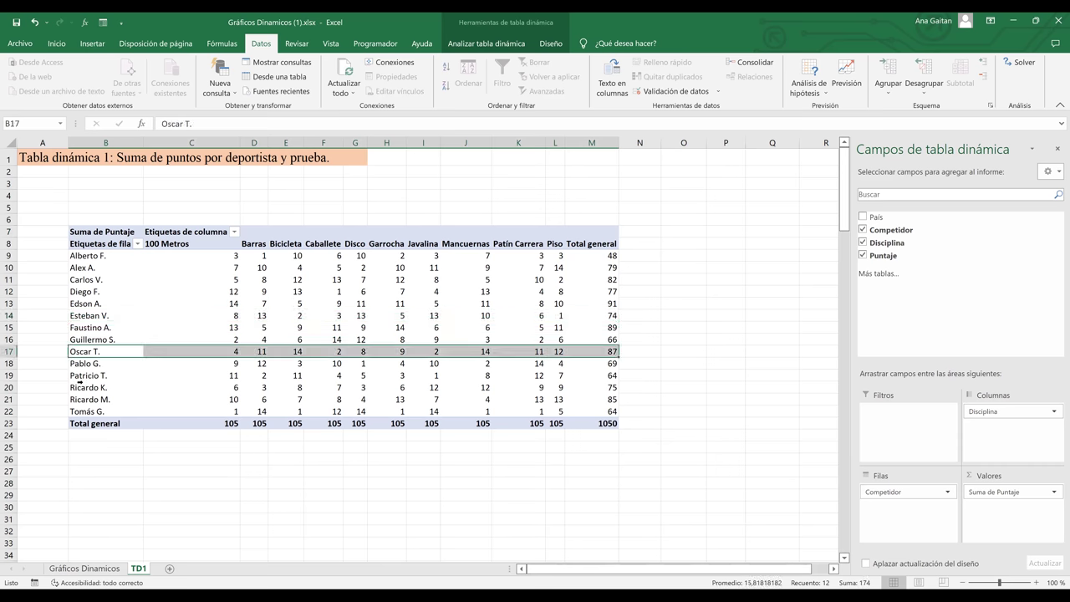
click(81, 385)
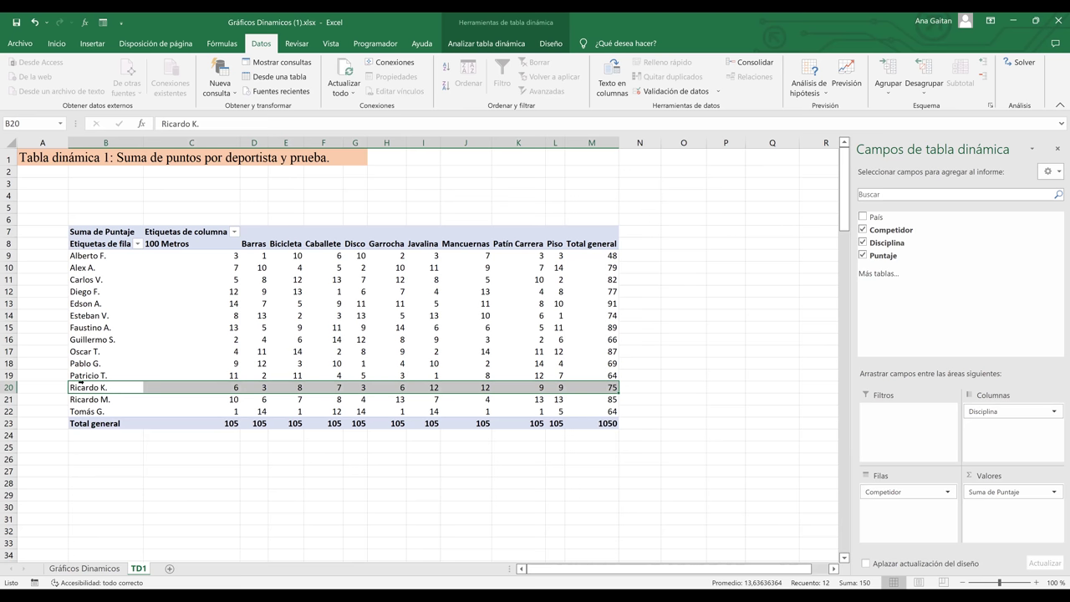
Step: Insert a clustered column (Columnas agrupadas) pivot chart from the TD1 pivot table, previewing the area, radial, surface and pie types first
click(223, 506)
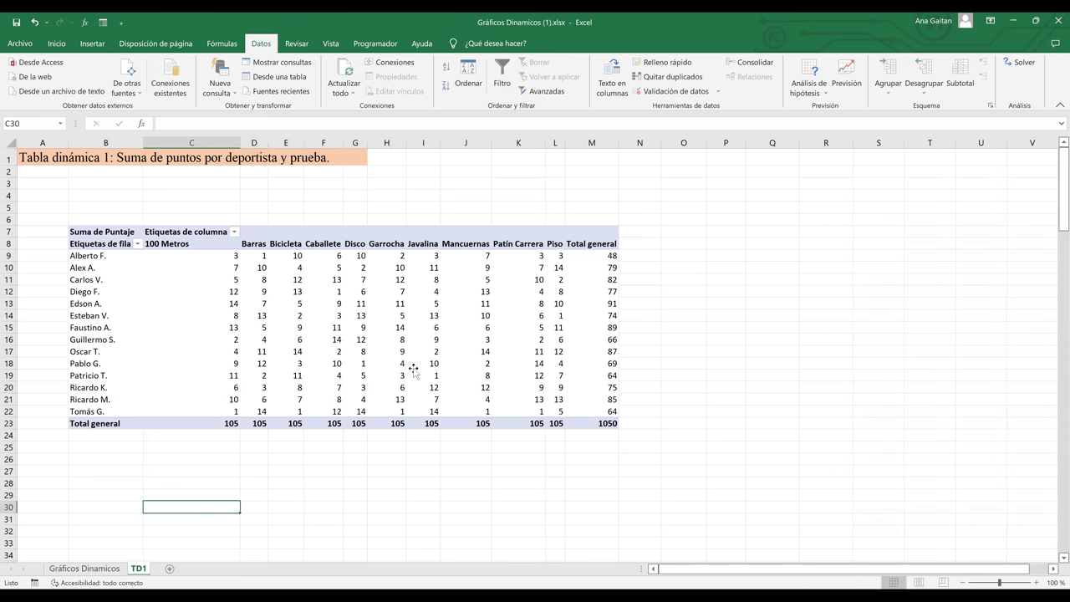
click(413, 367)
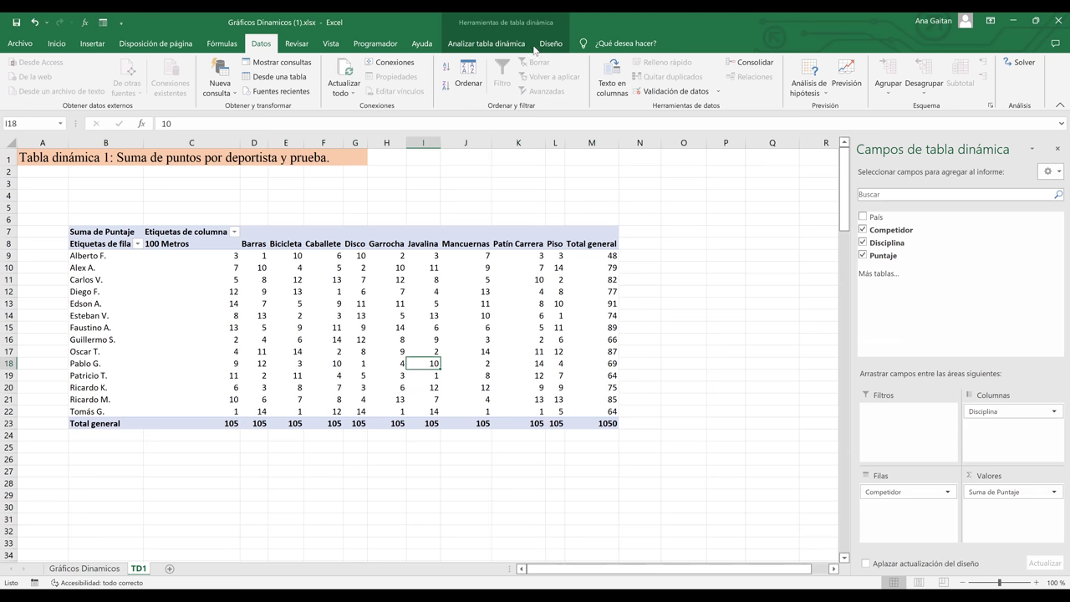
click(542, 49)
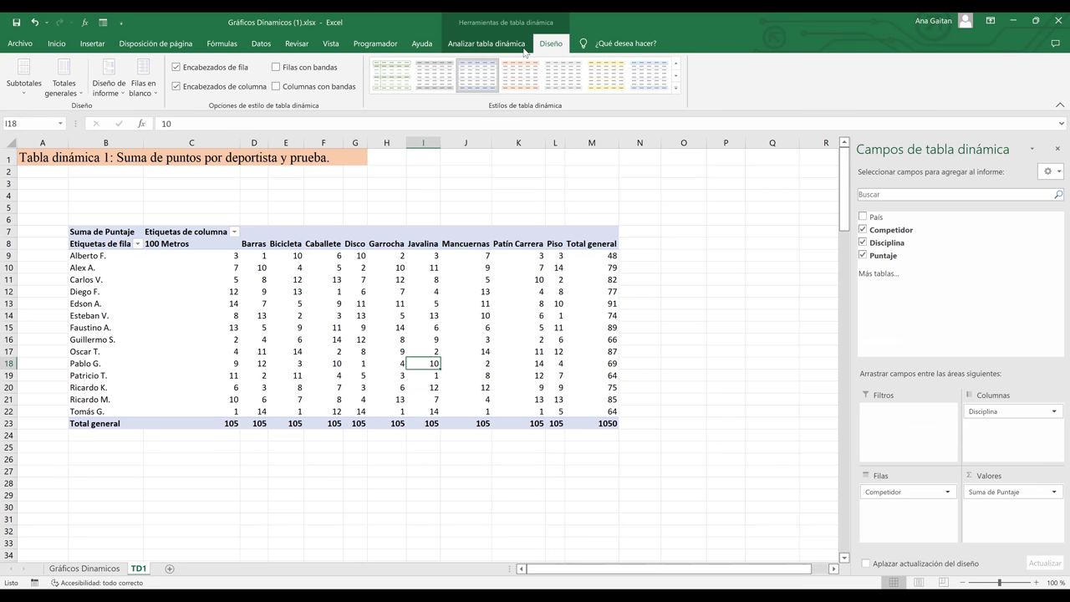
click(524, 48)
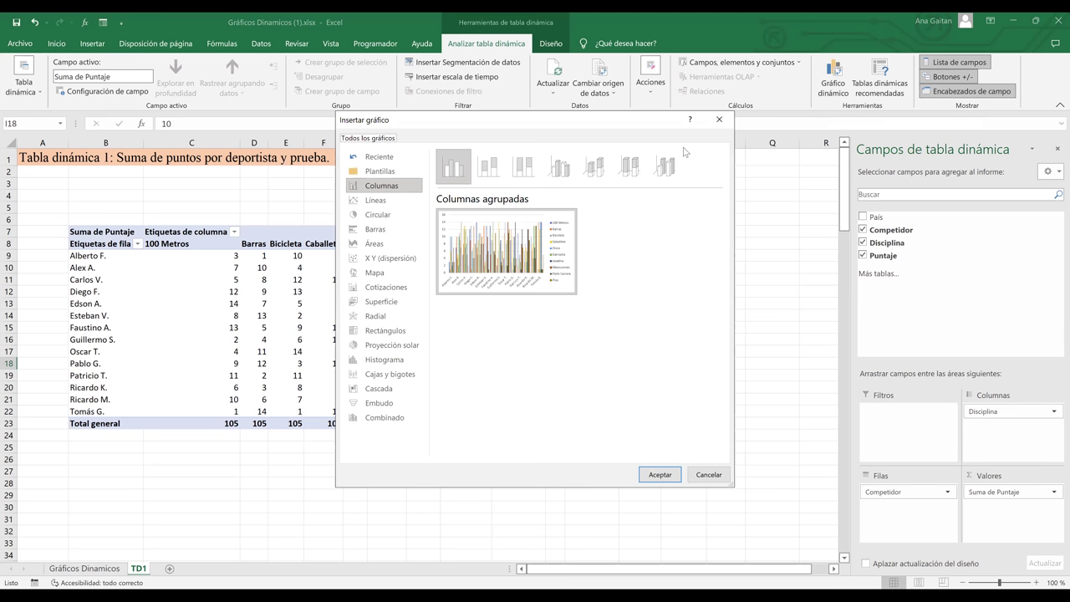
drag(393, 127, 384, 164)
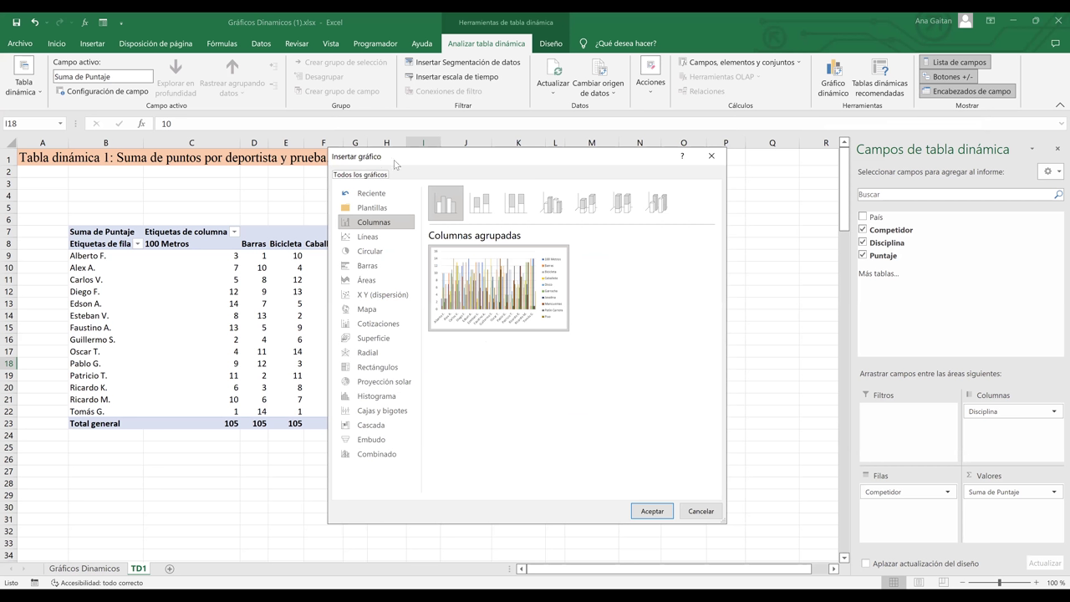
click(367, 280)
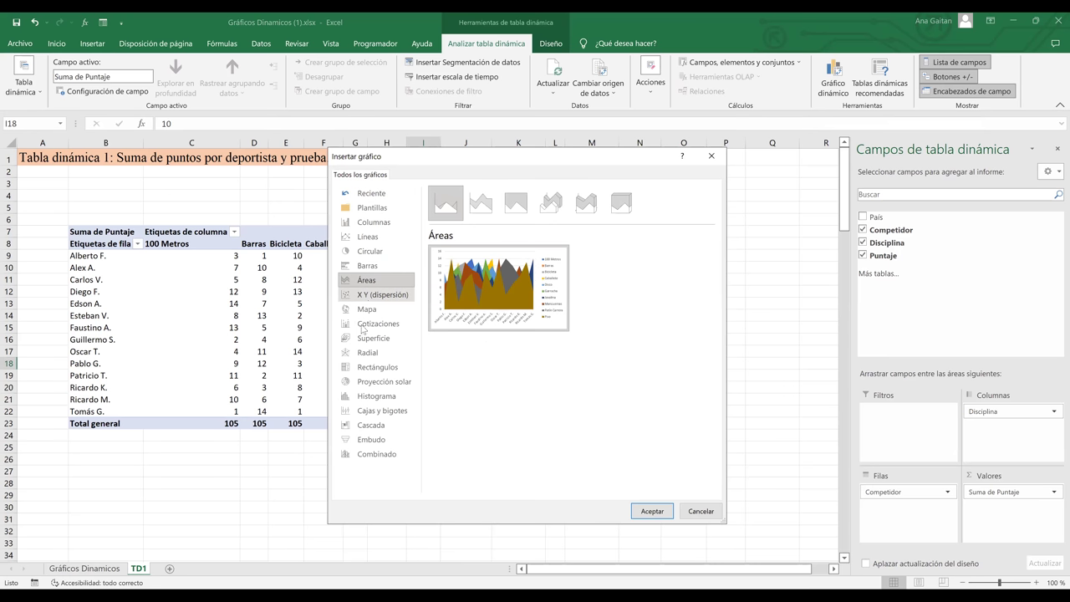
click(361, 353)
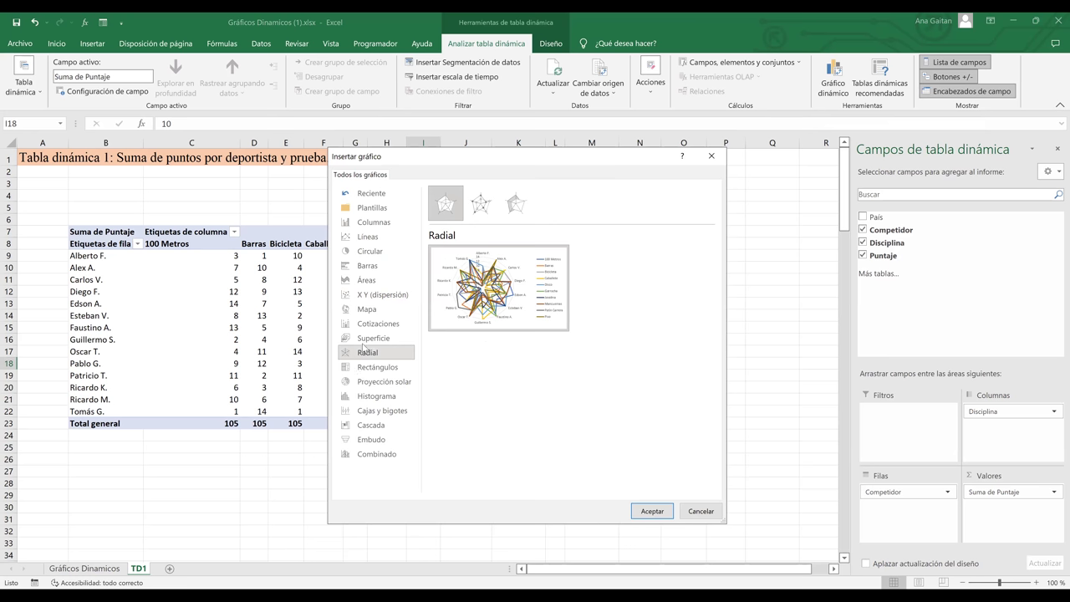
click(365, 338)
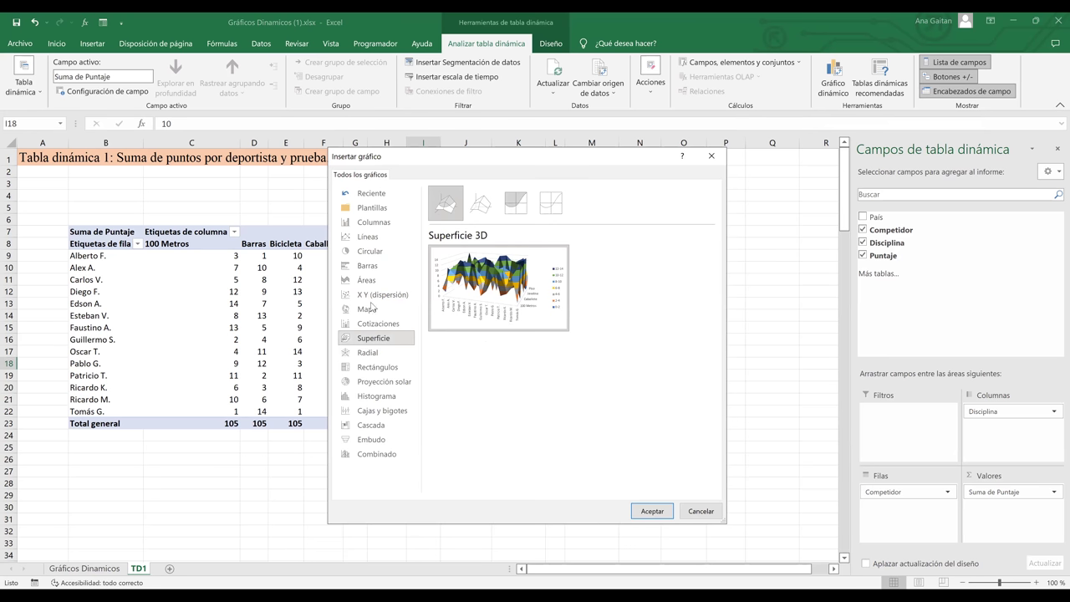
click(368, 251)
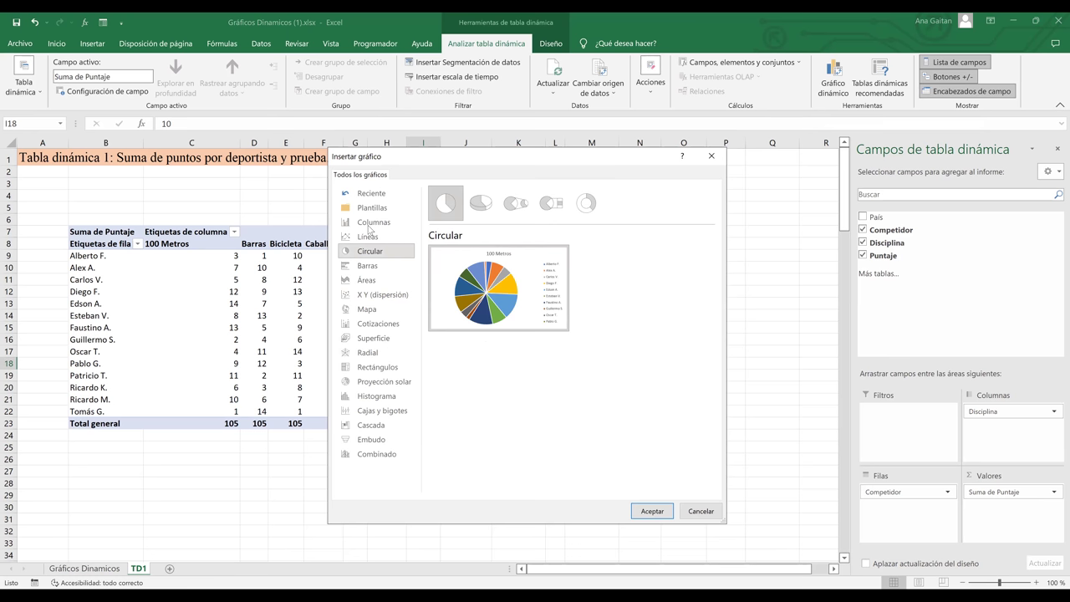
click(368, 226)
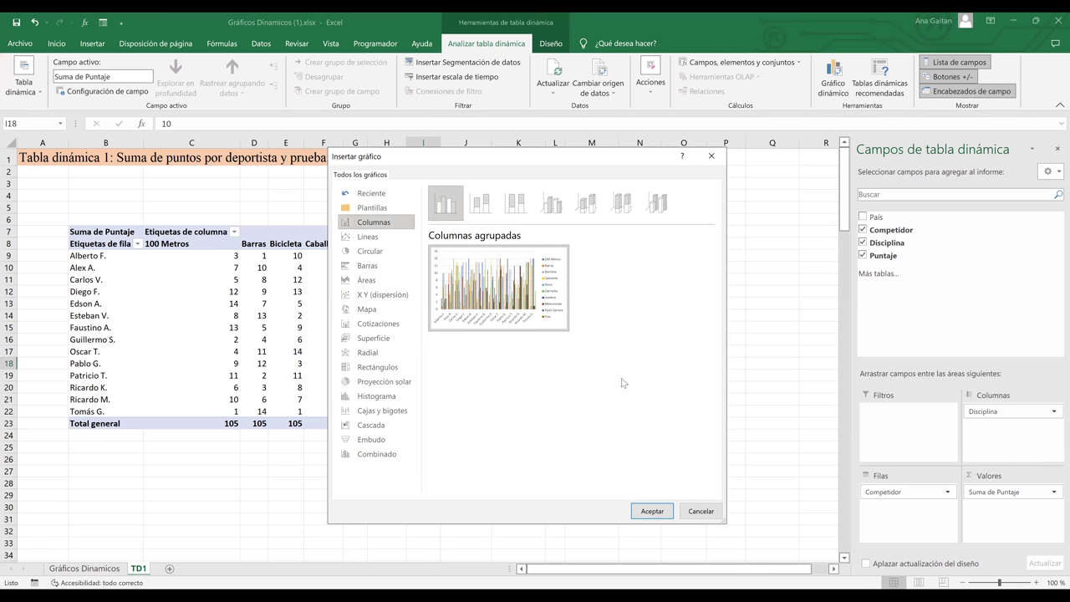
click(651, 511)
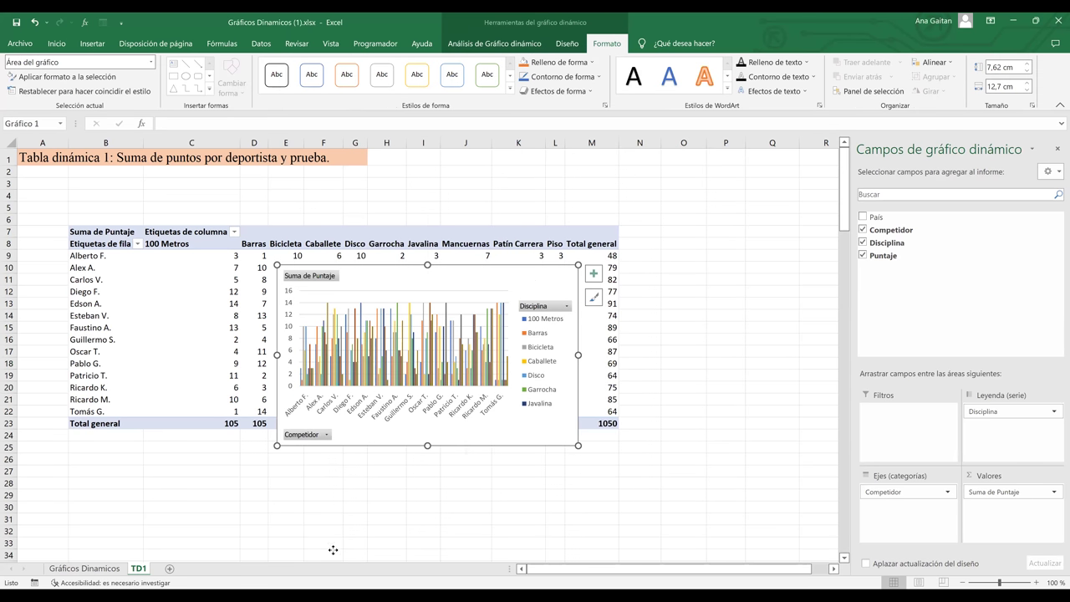
Step: Place the pivot chart below the pivot table and enlarge it to about 7.94 cm high by 42.46 cm wide
scroll(545, 469, down, 1)
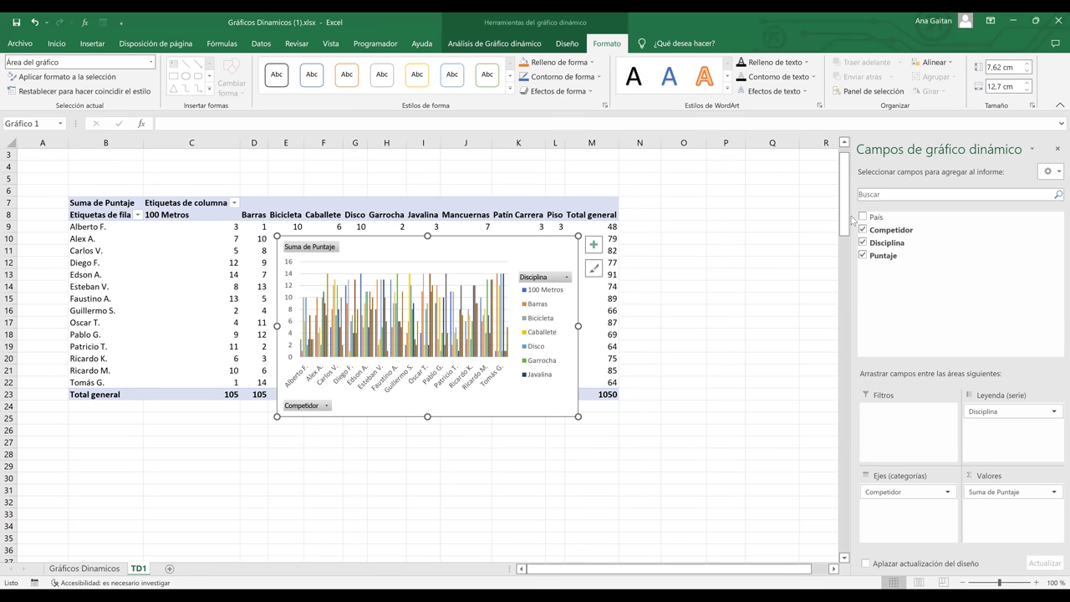
scroll(851, 215, down, 3)
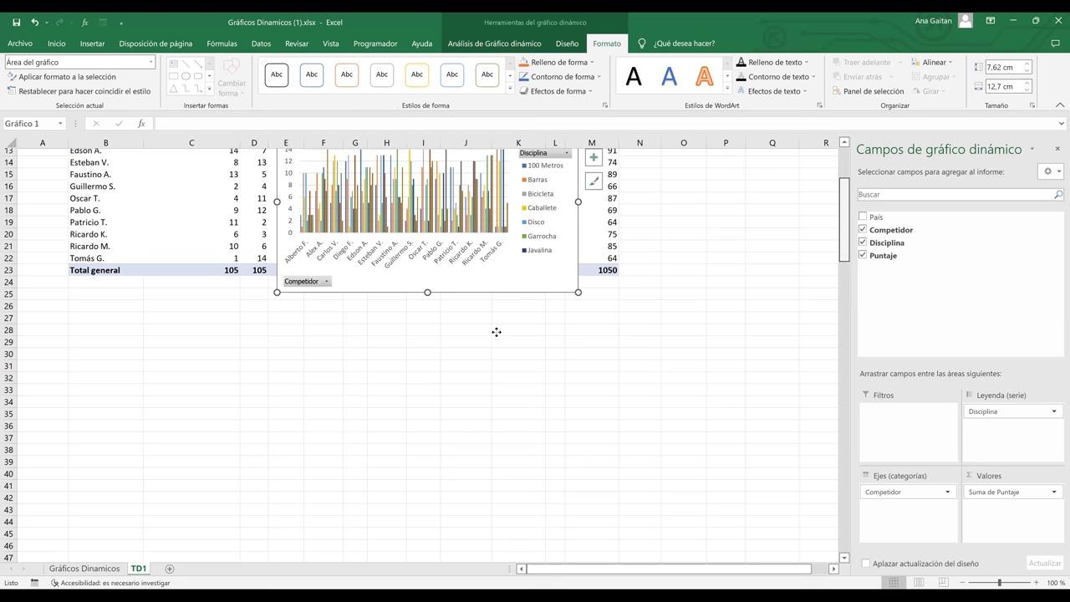
scroll(469, 402, up, 1)
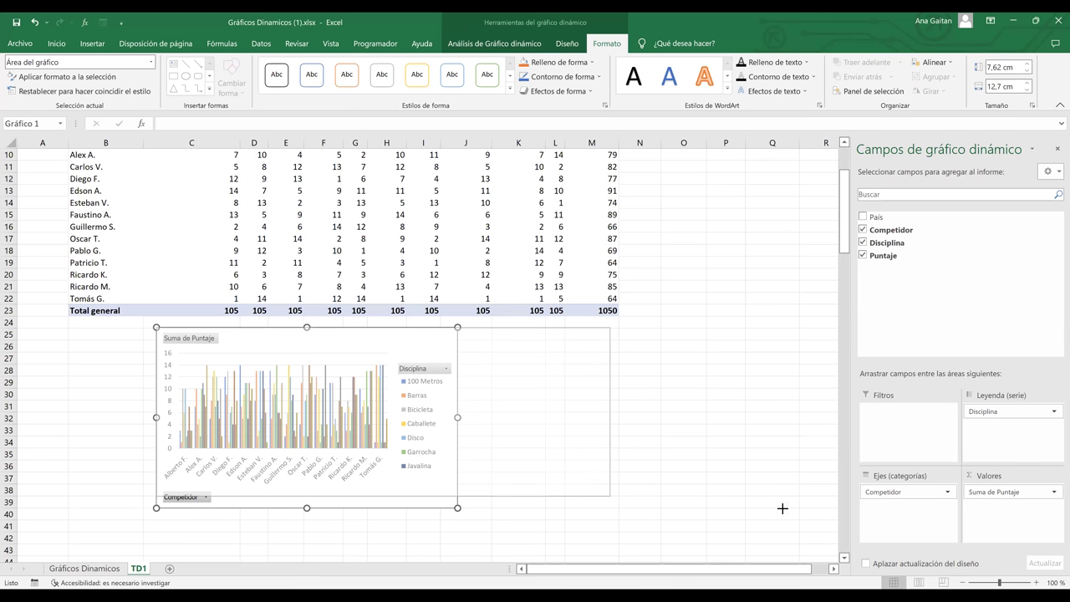
drag(790, 515, 789, 514)
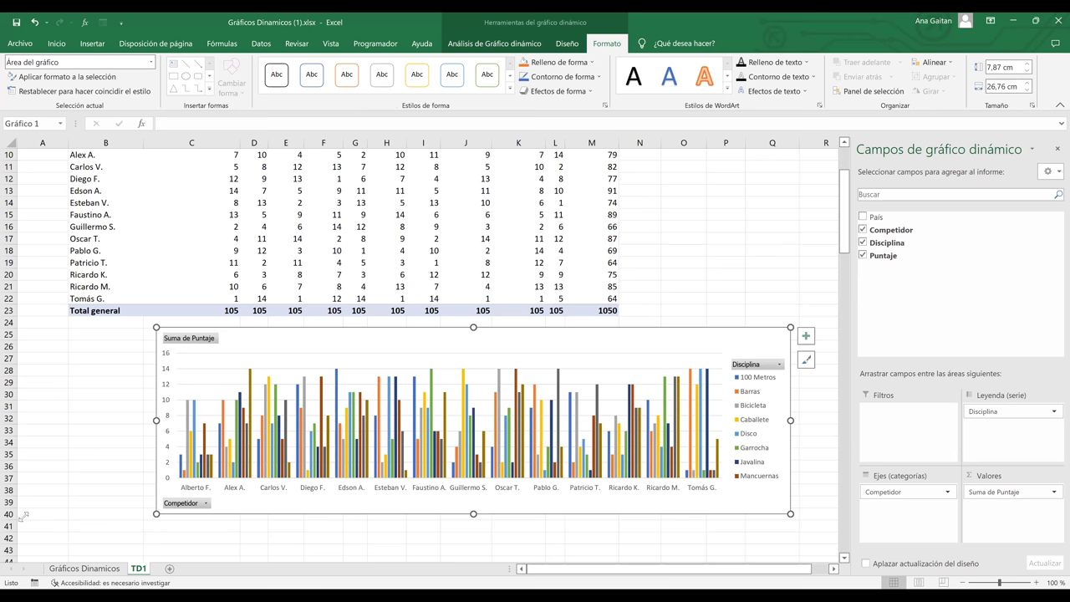
drag(23, 516, 24, 515)
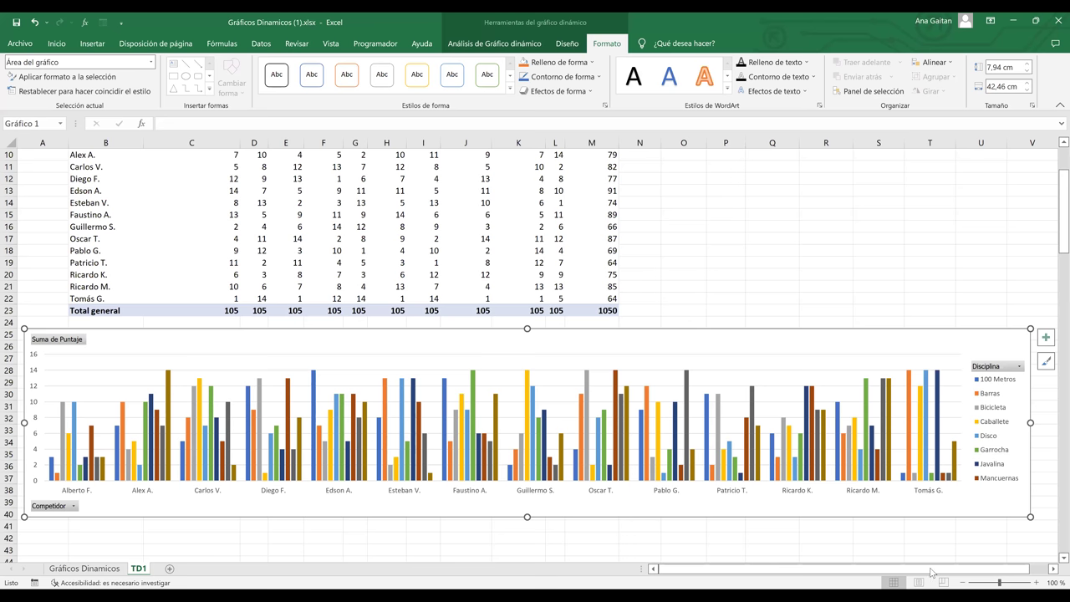
key(Escape)
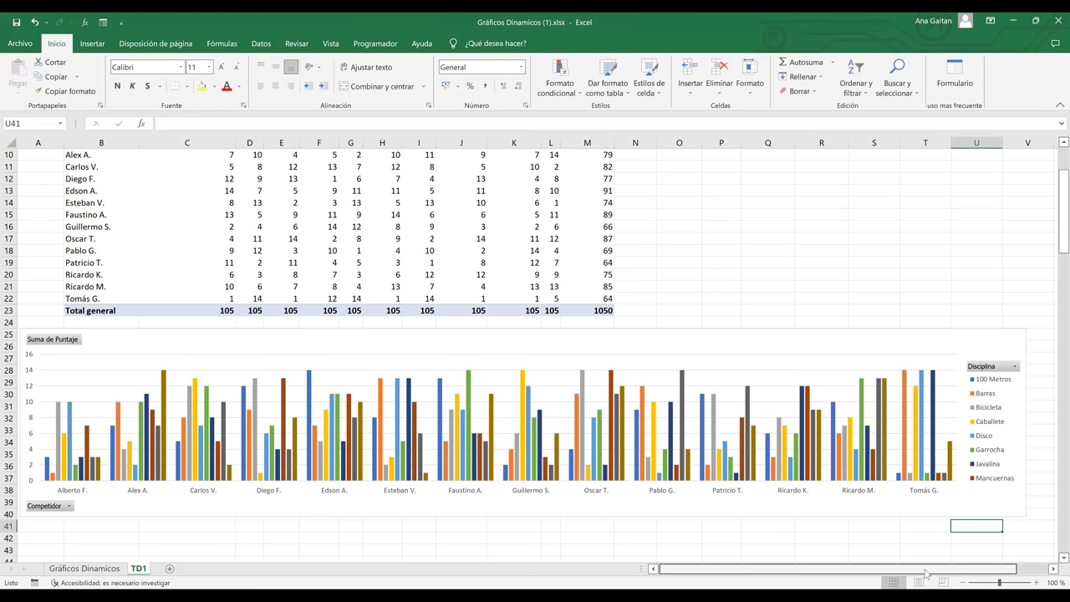
scroll(163, 494, left, 1)
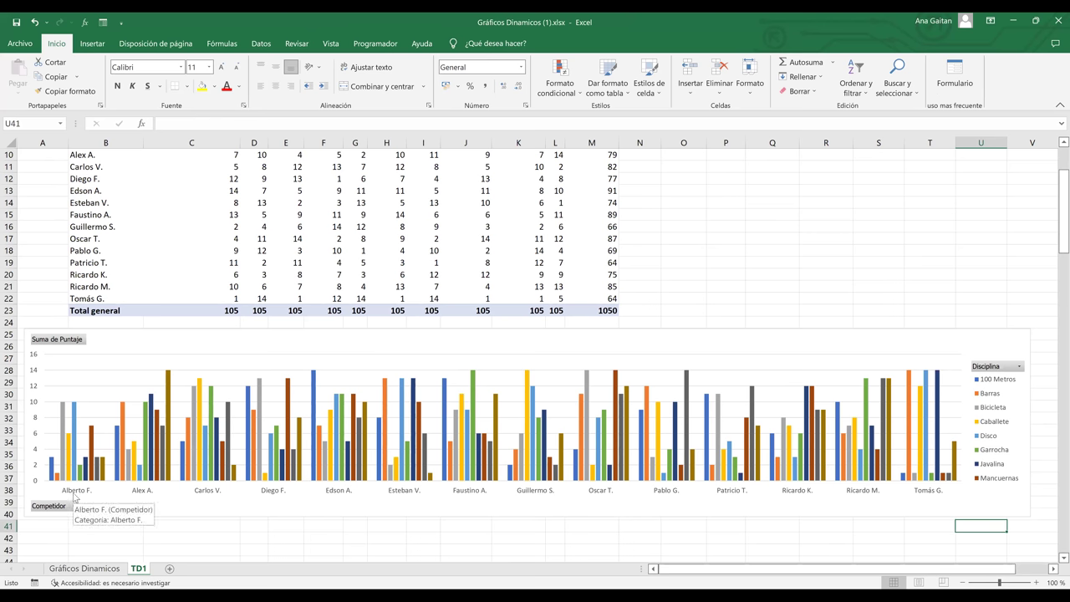
Step: Examine the pivot chart's competitor axis, its available chart elements and discipline columns, and the pivot table it is based on
click(60, 494)
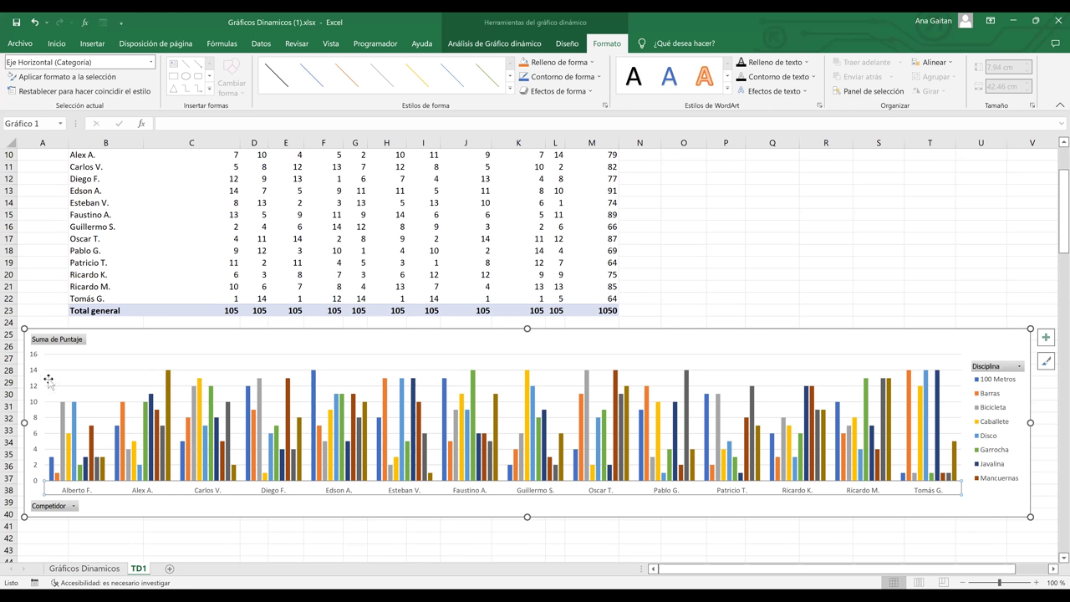
click(1047, 338)
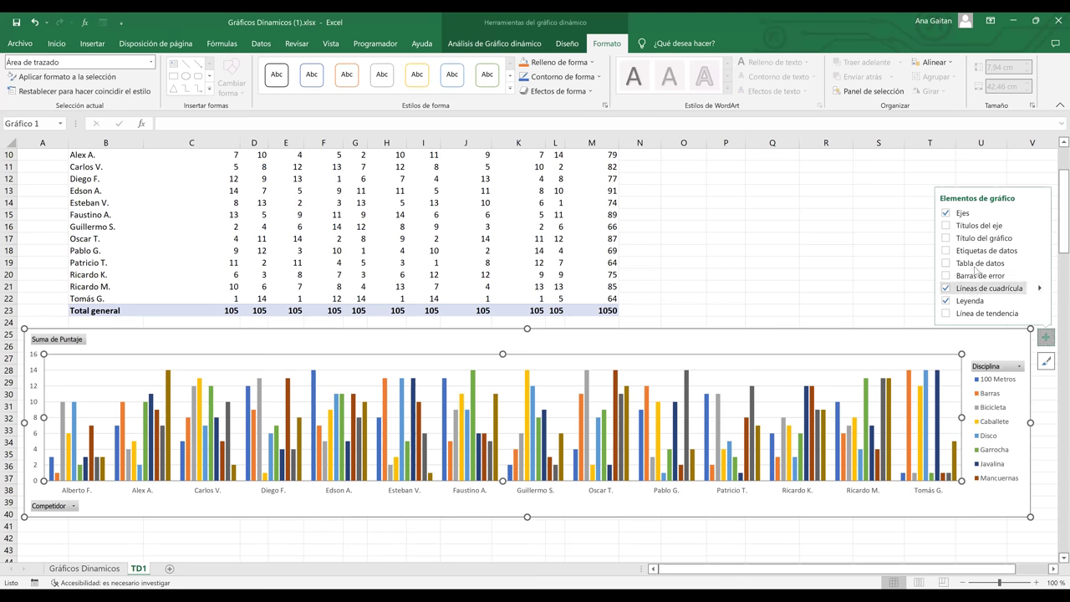
click(976, 272)
click(958, 279)
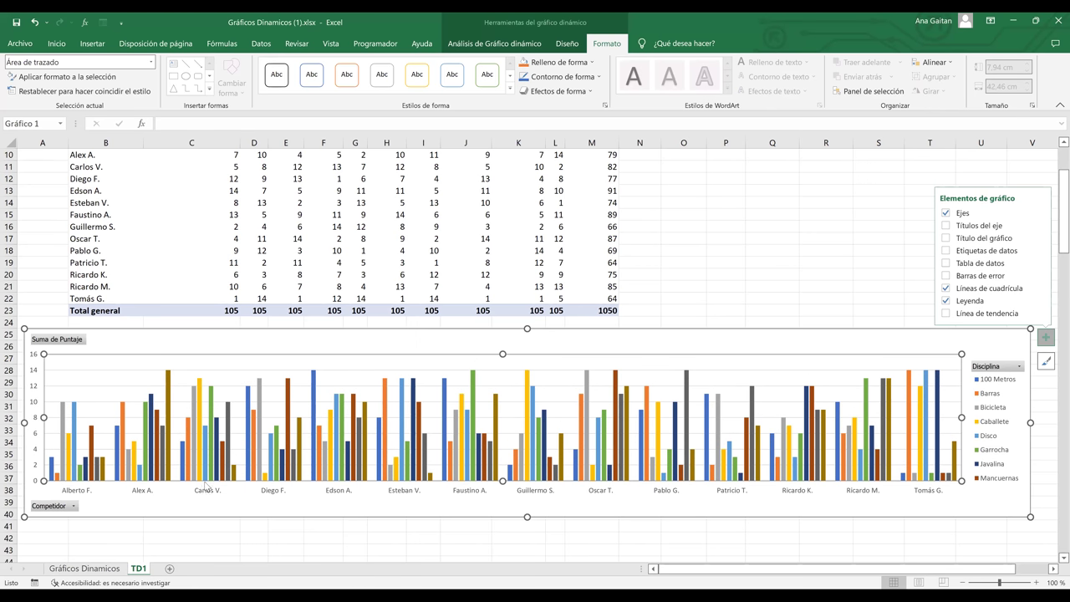
key(Escape)
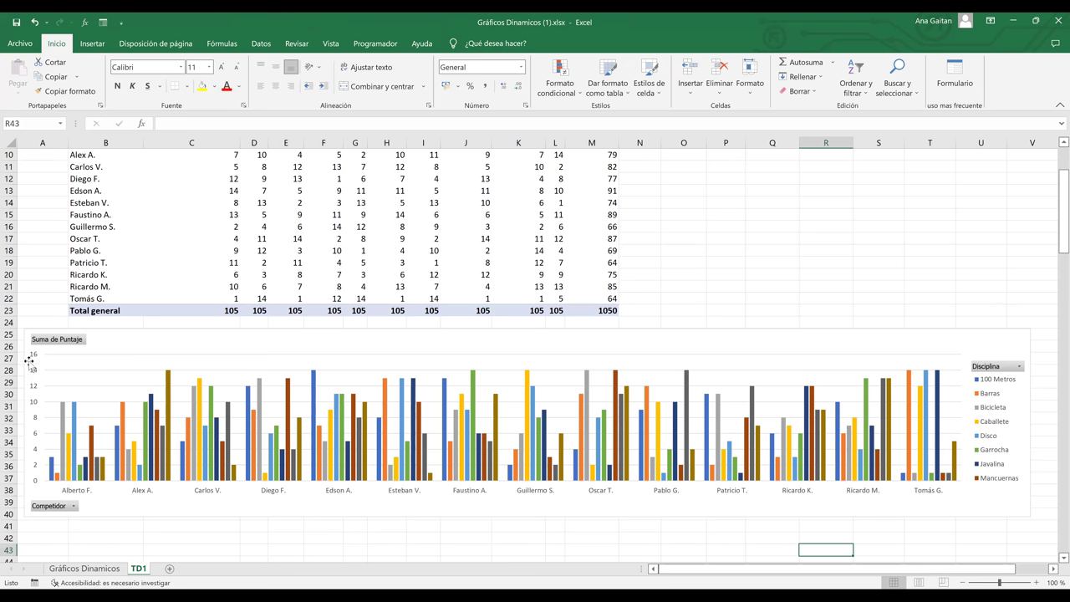
click(60, 483)
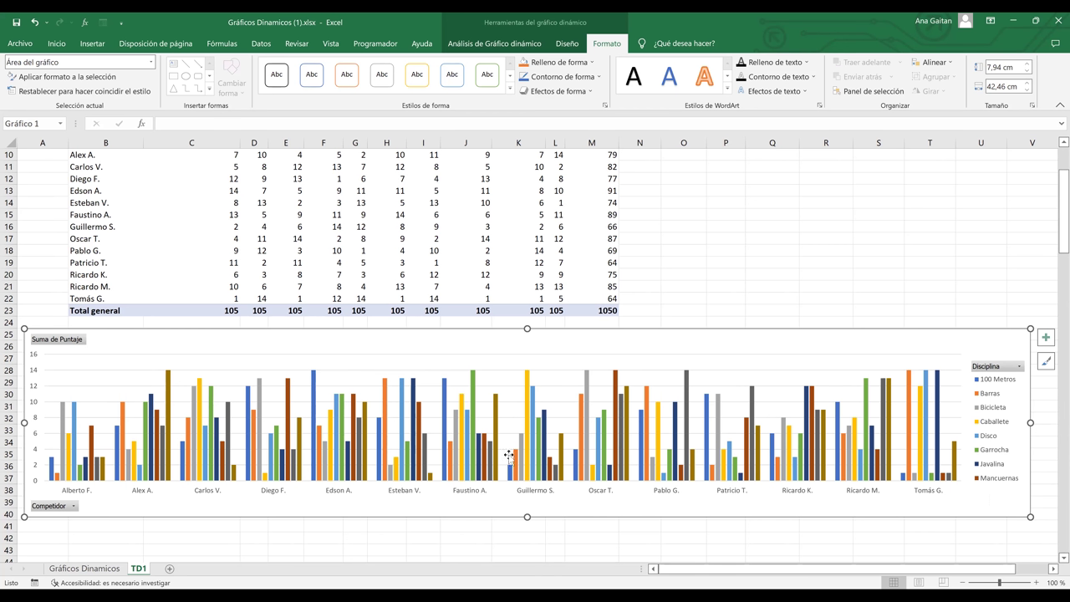
click(517, 276)
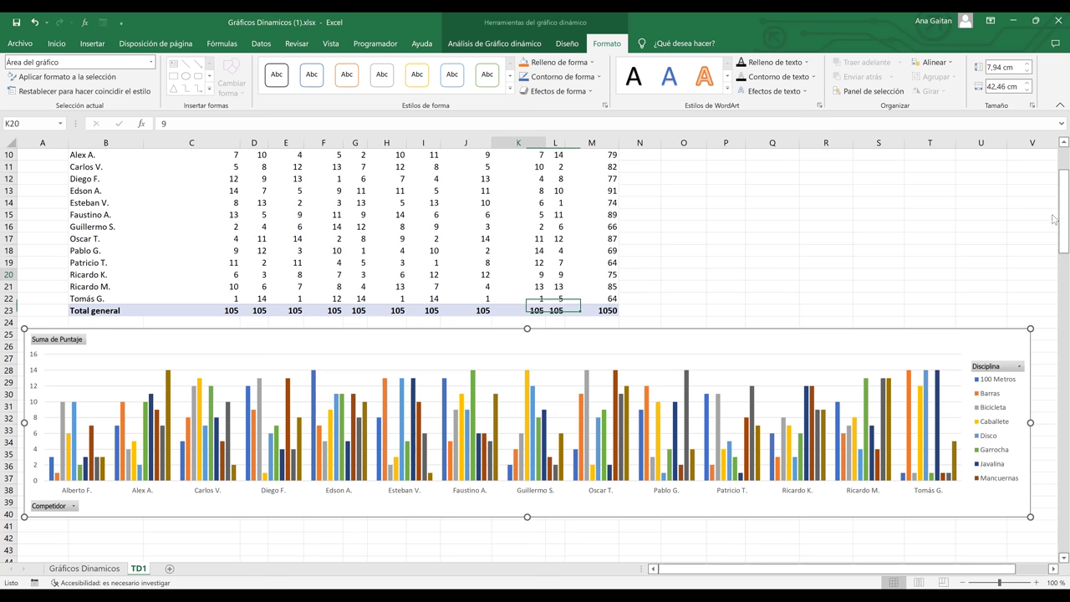
scroll(276, 244, up, 2)
click(278, 240)
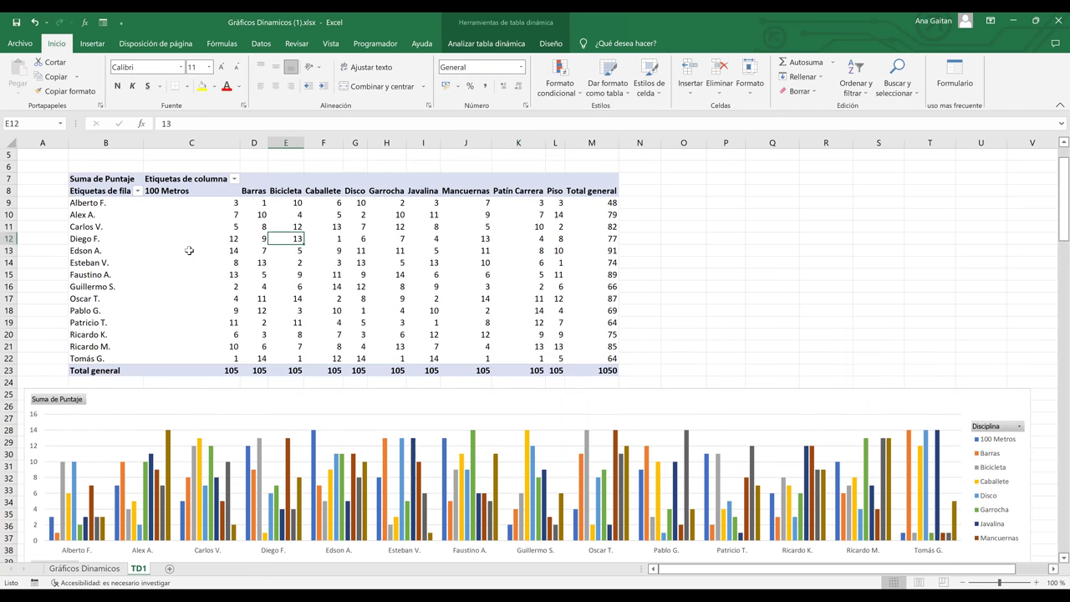
Step: Show the pivot table's field list again and move Disciplina from the columns to the rows, nested under Competidor
click(478, 44)
key(Left)
key(Left)
key(Down)
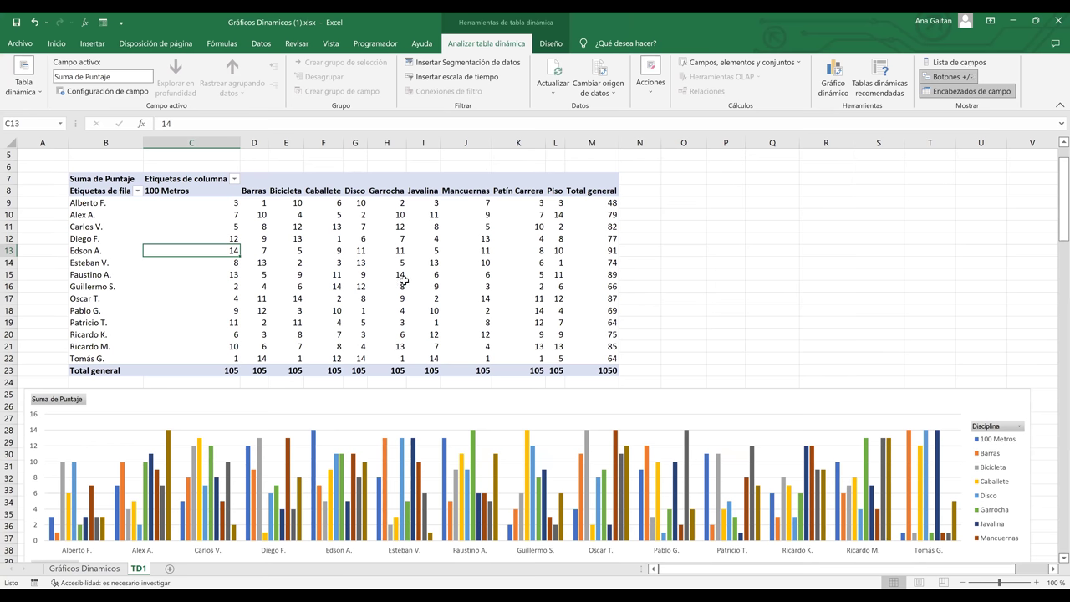
key(Right)
key(Right)
key(Right)
key(Right)
key(Right)
key(Down)
key(Down)
key(Down)
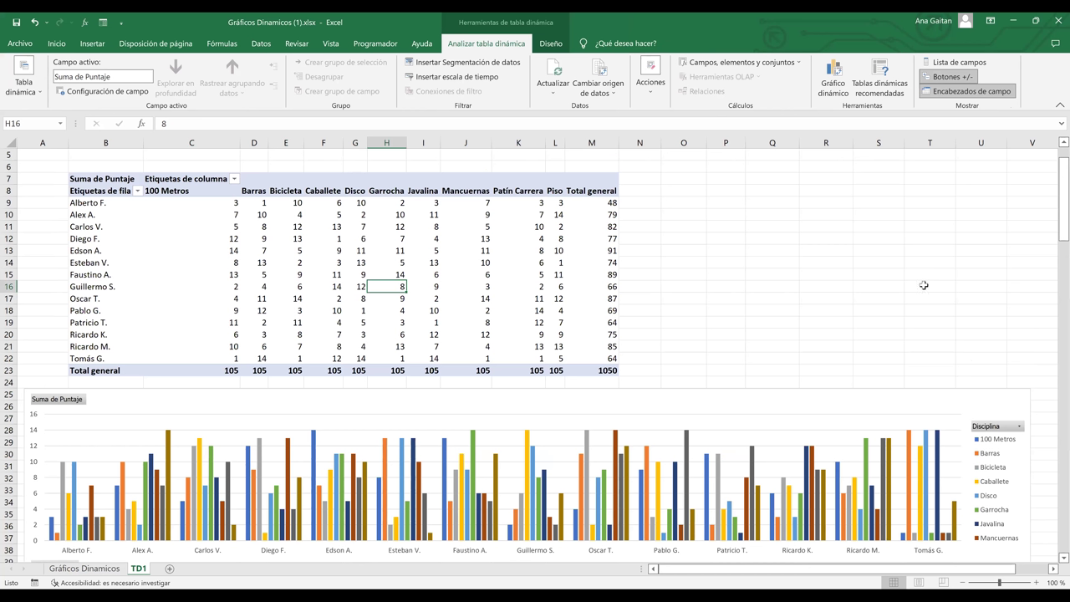
click(972, 64)
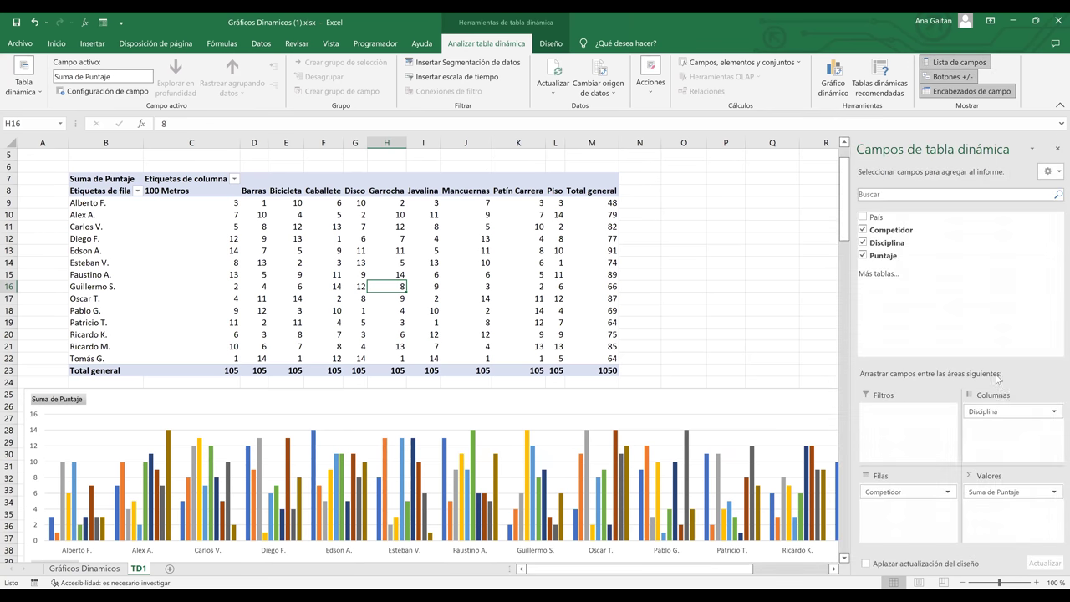
drag(881, 219, 924, 426)
drag(993, 412, 896, 514)
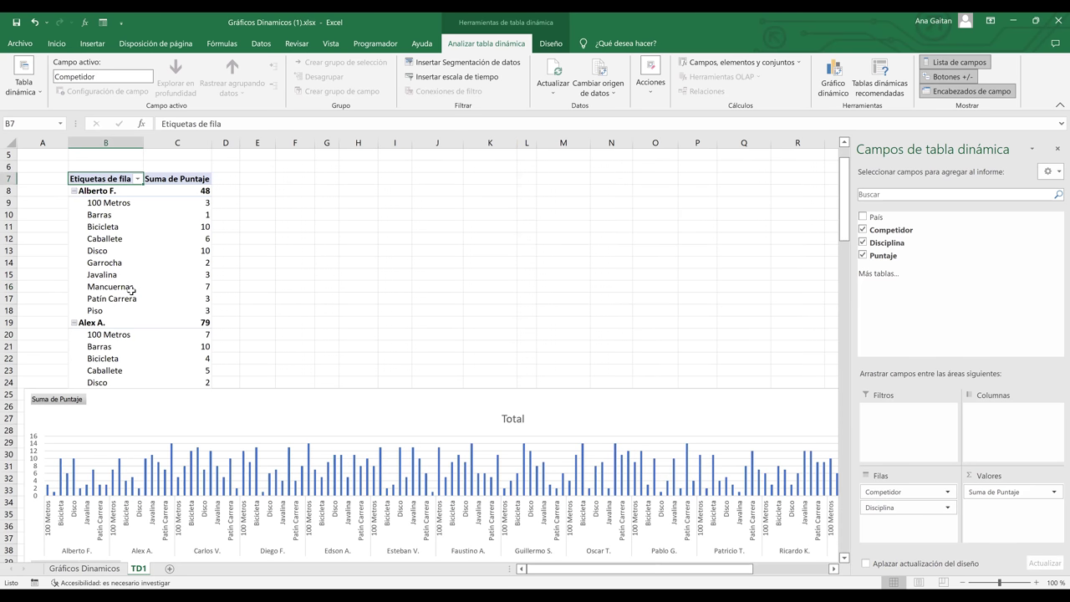
Step: Hide the field list and review how disciplines nested under each competitor appear in the pivot chart and the pivot table
click(636, 532)
click(842, 246)
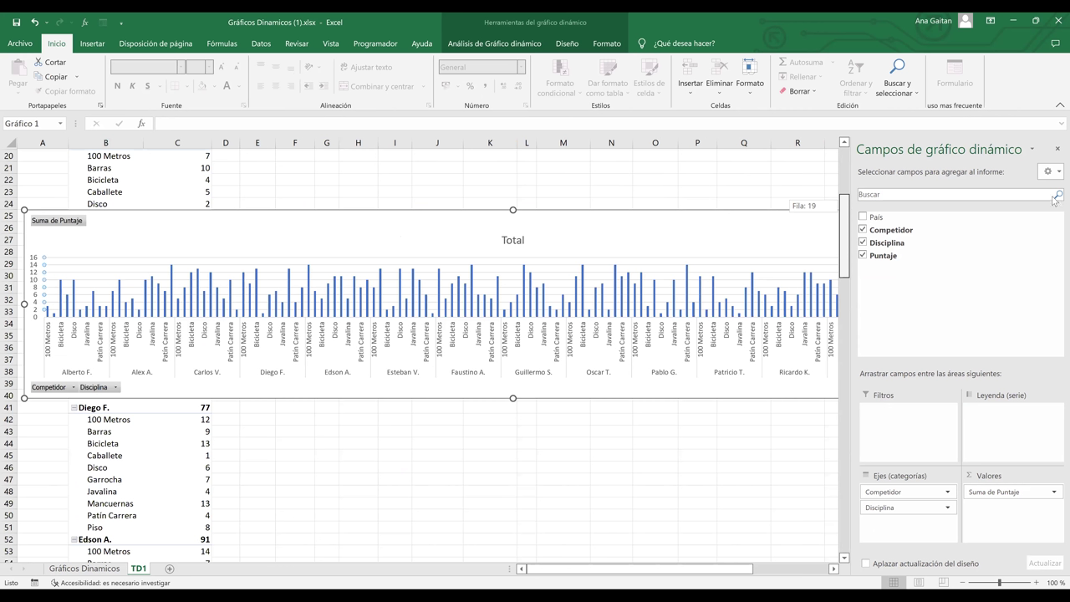
click(1055, 152)
click(869, 490)
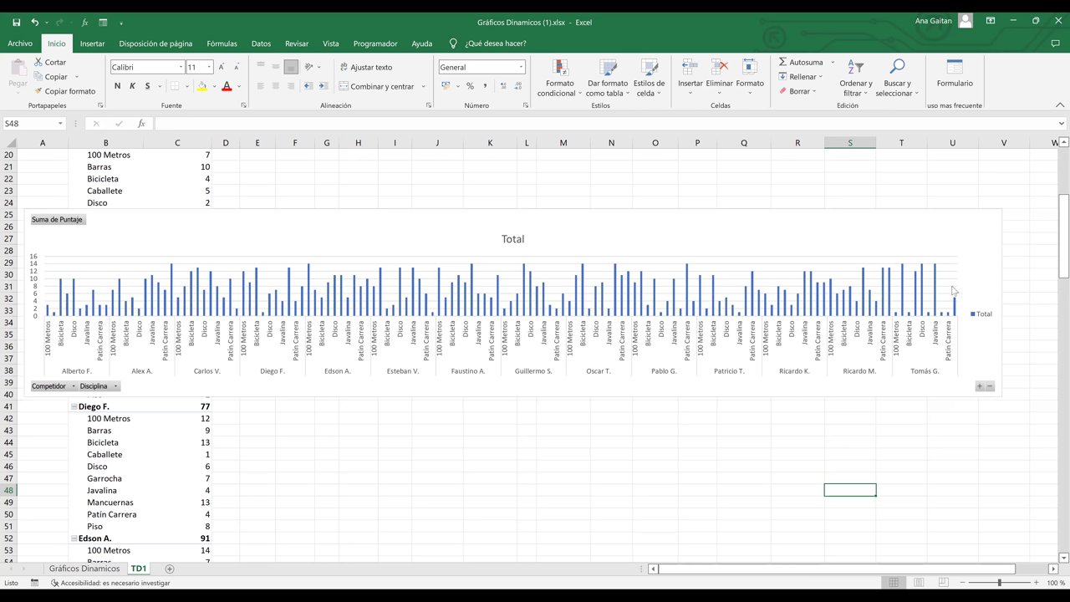
drag(1053, 240, 1053, 199)
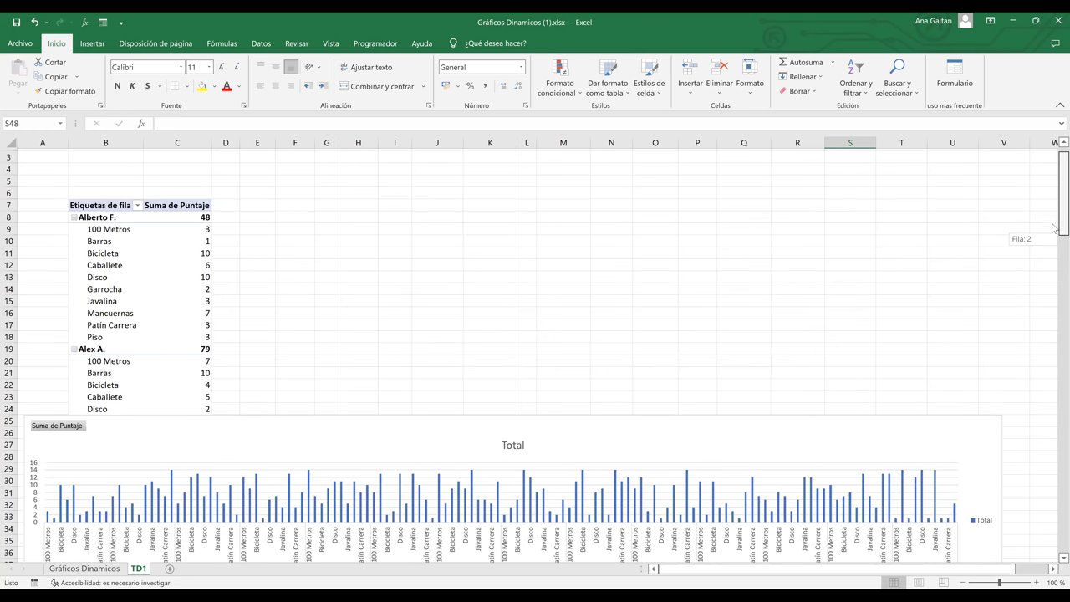
scroll(136, 203, down, 4)
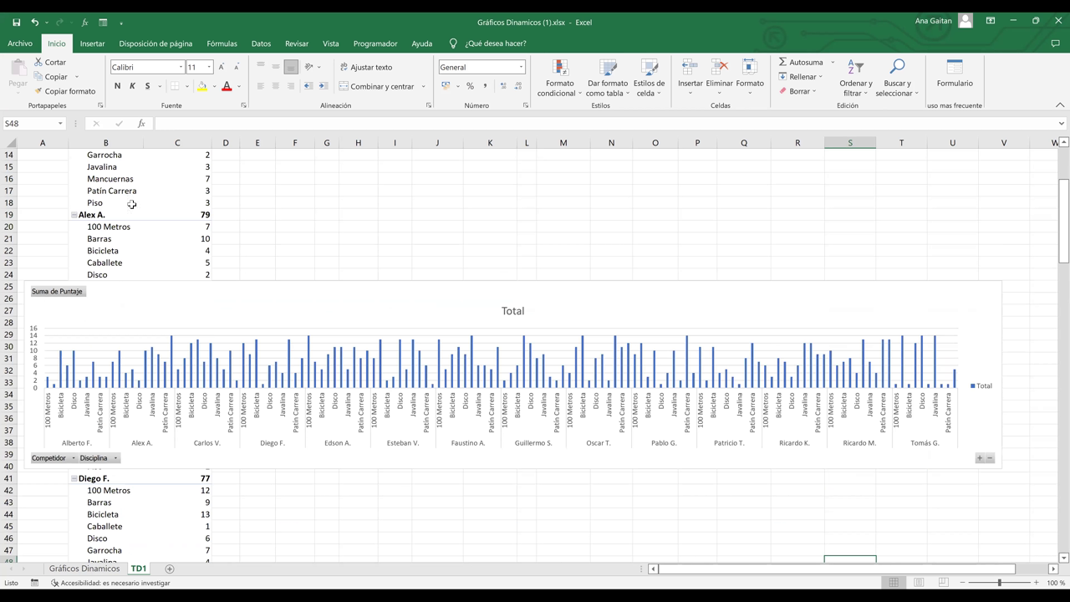
click(132, 204)
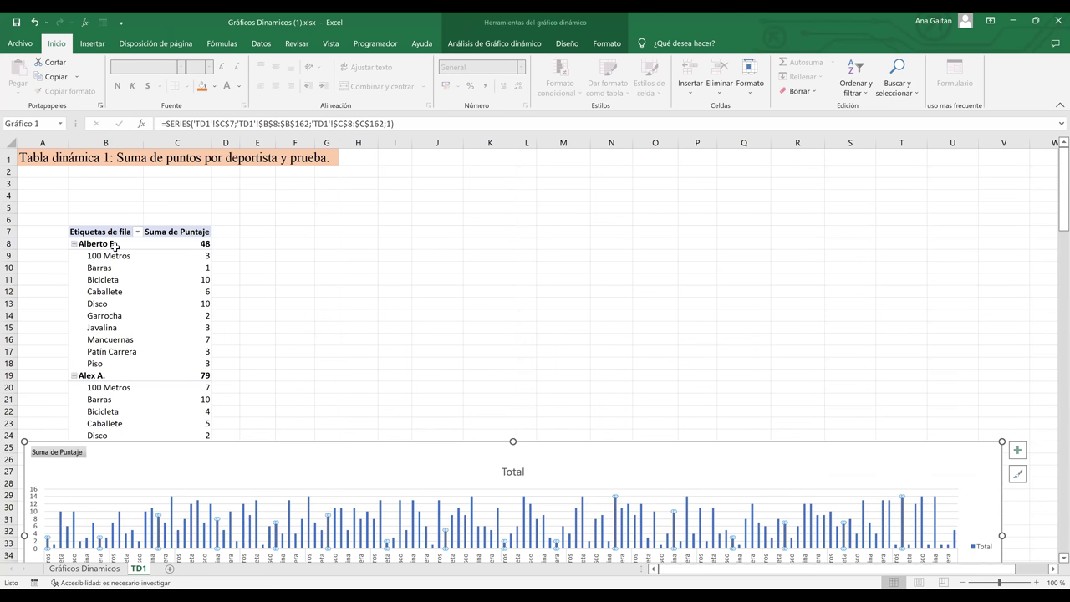
click(199, 243)
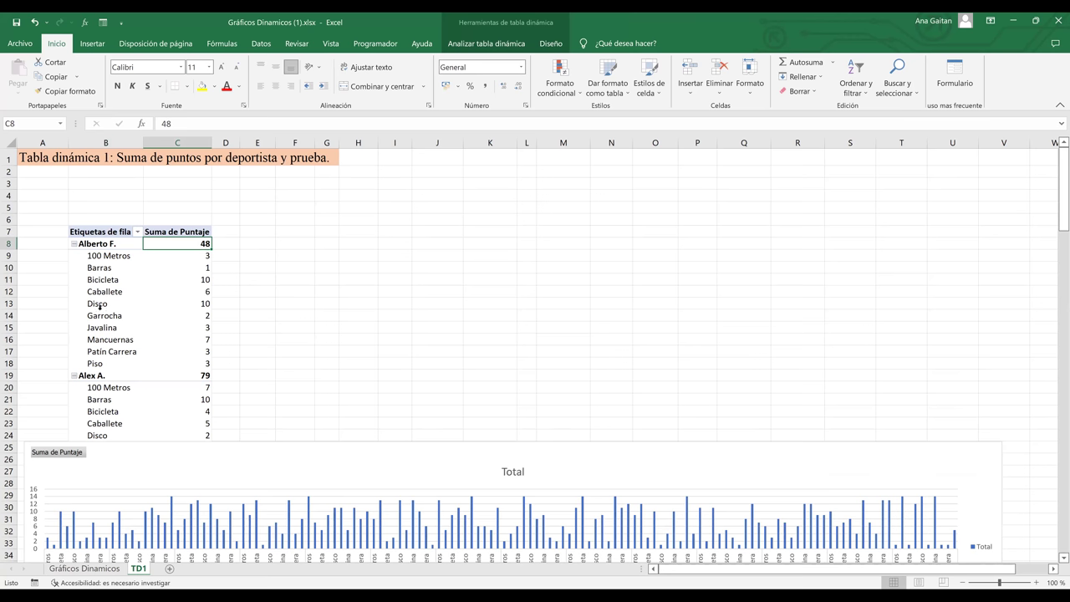
Step: Examine the disciplines and their scores nested under the first competitor in the TD1 pivot table
click(103, 293)
click(103, 273)
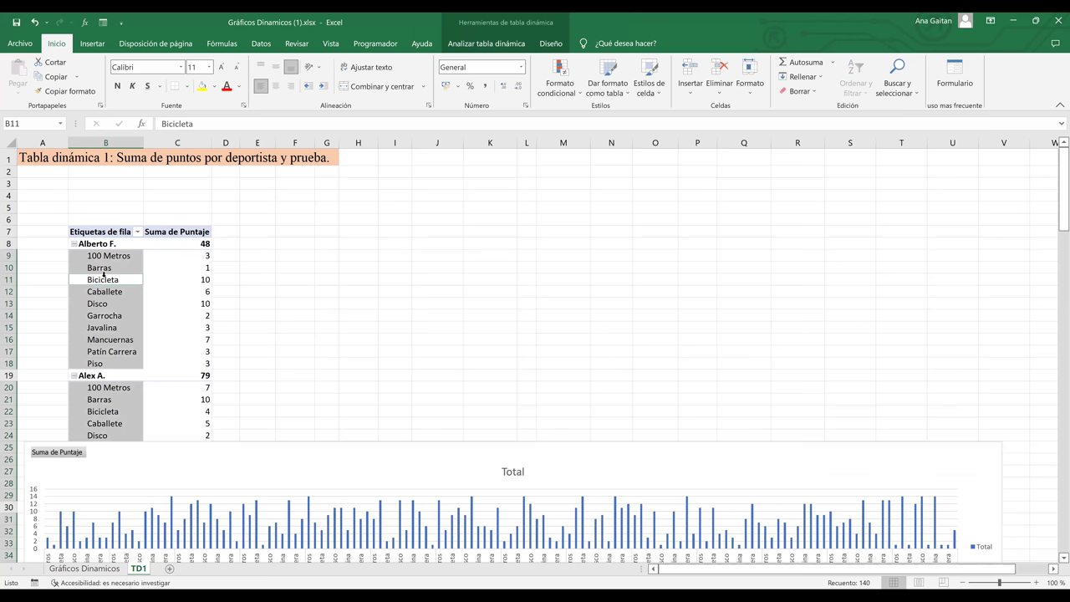
click(126, 279)
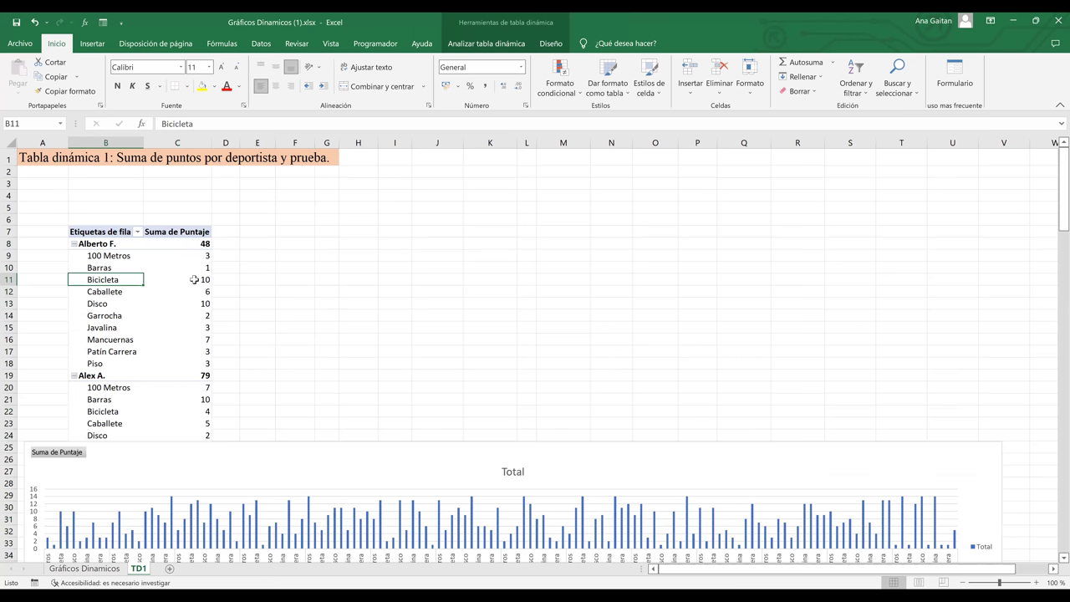
click(155, 279)
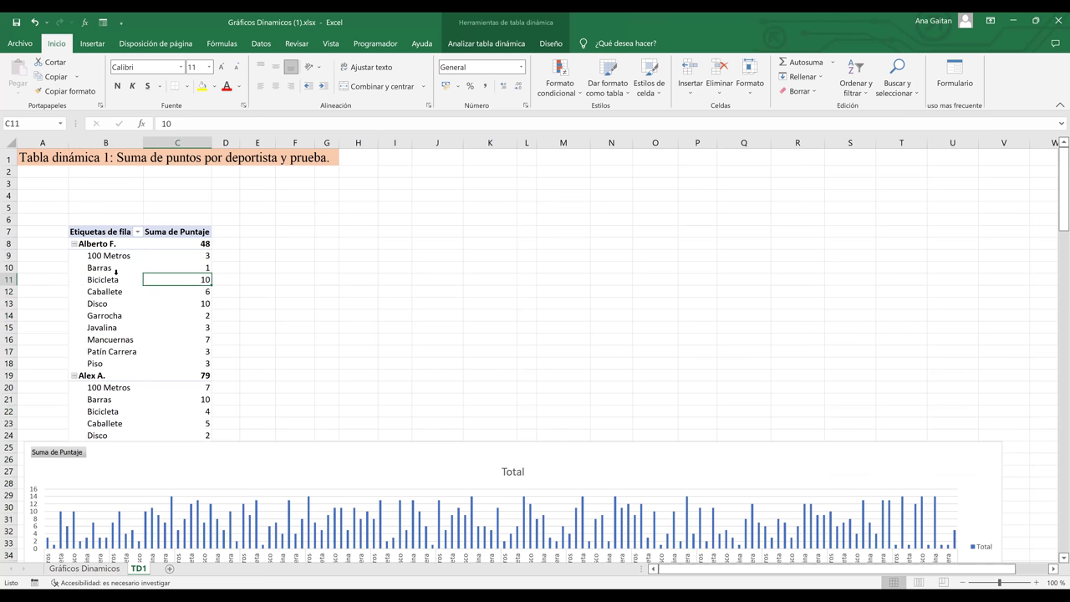
click(115, 271)
click(105, 267)
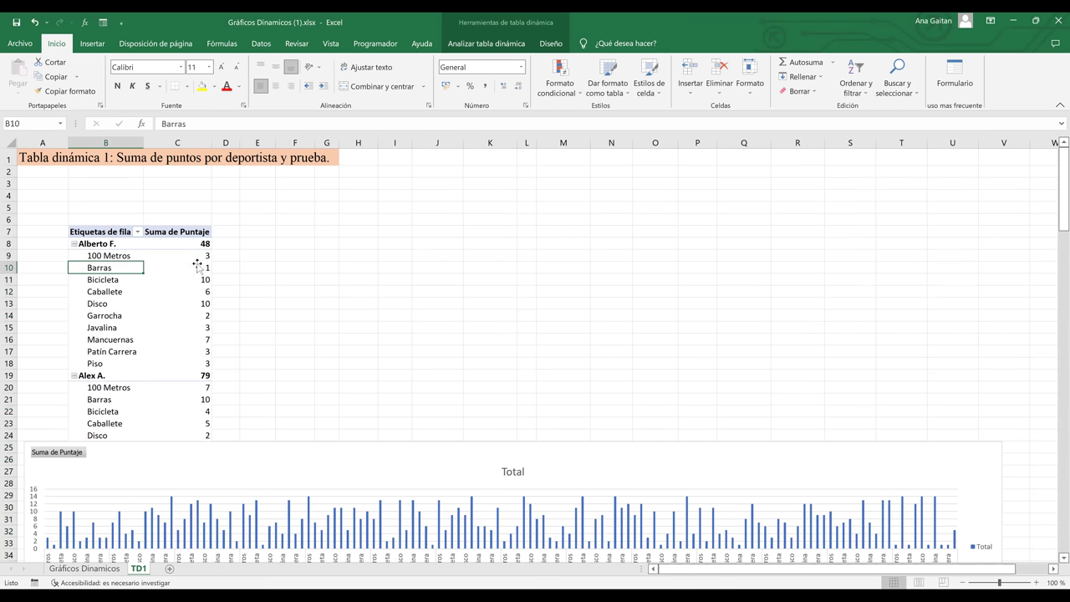
click(198, 265)
click(385, 267)
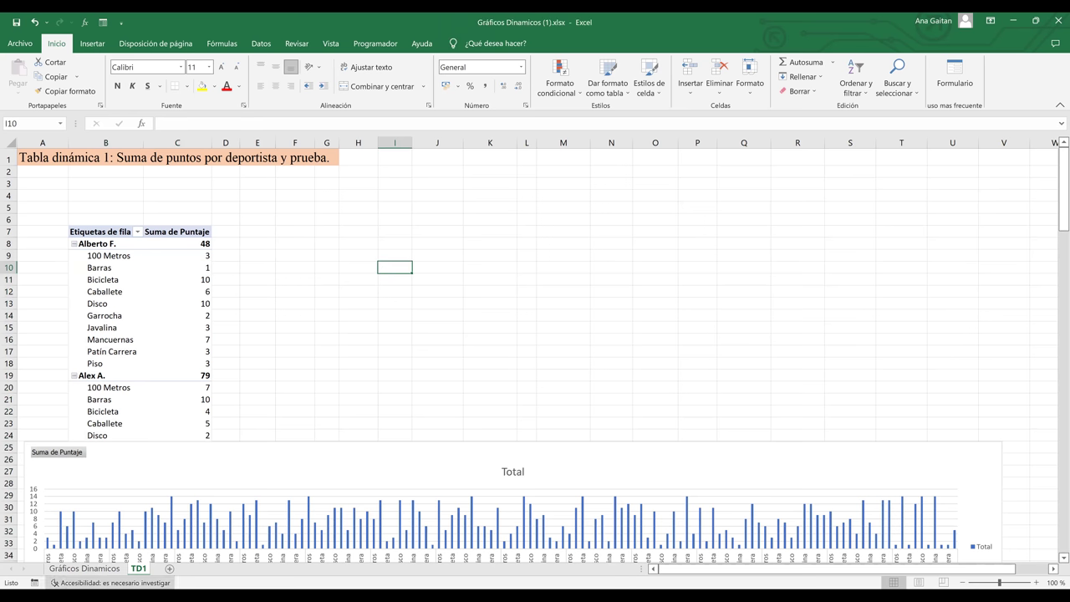
Step: Copy the heading "Tabla dinámica 2: Suma de puntos por país y prueba." from Gráficos Dinamicos into cell A1 of a new sheet
click(84, 568)
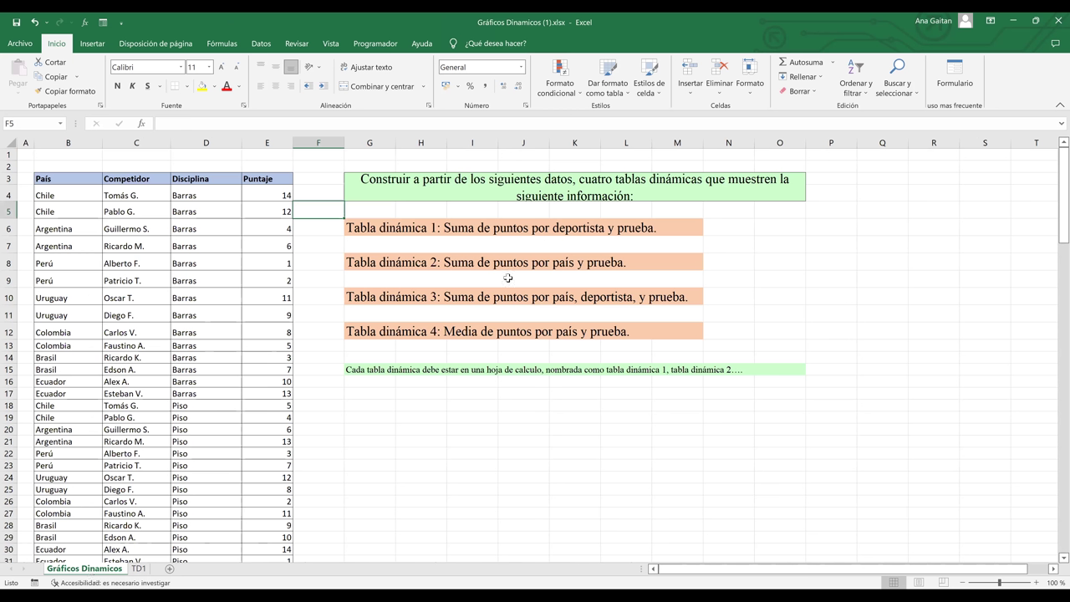
click(471, 269)
key(ctrl+c)
click(170, 570)
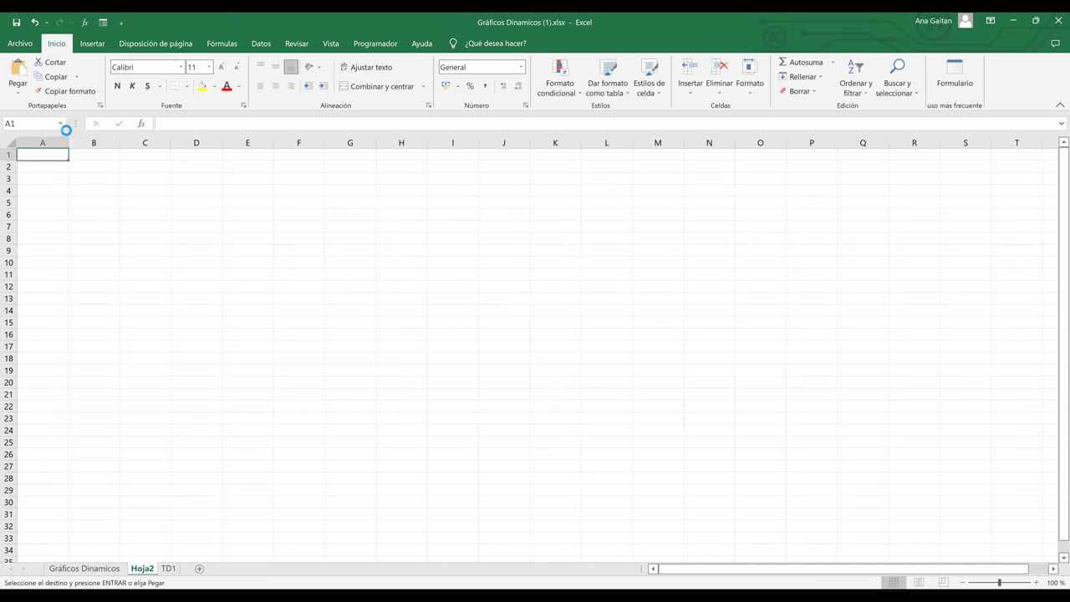
key(ctrl+v)
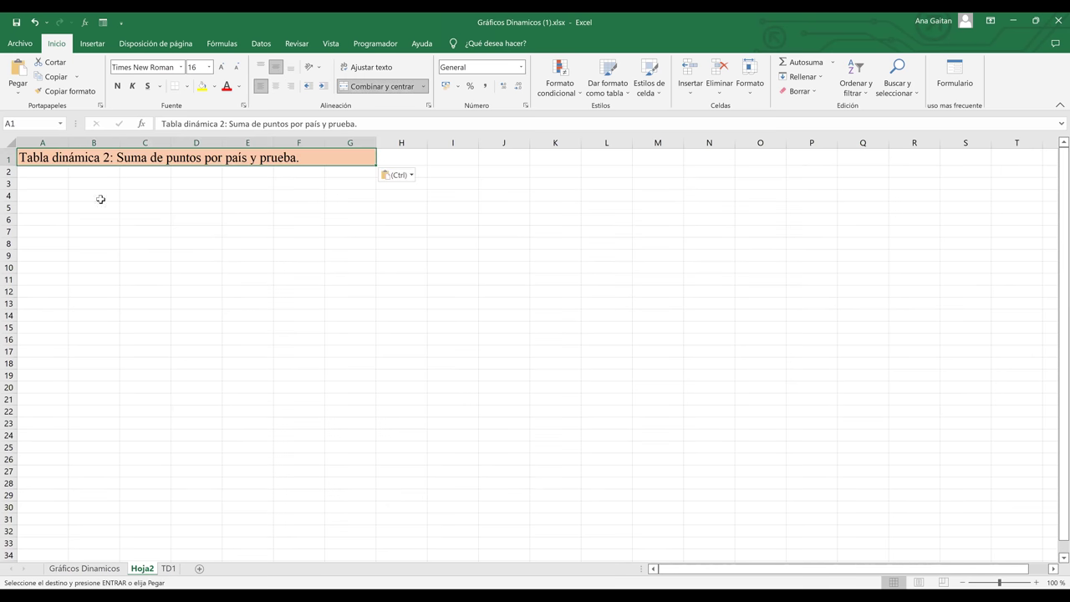
Step: Rename the new sheet holding the second heading as TD2
click(159, 513)
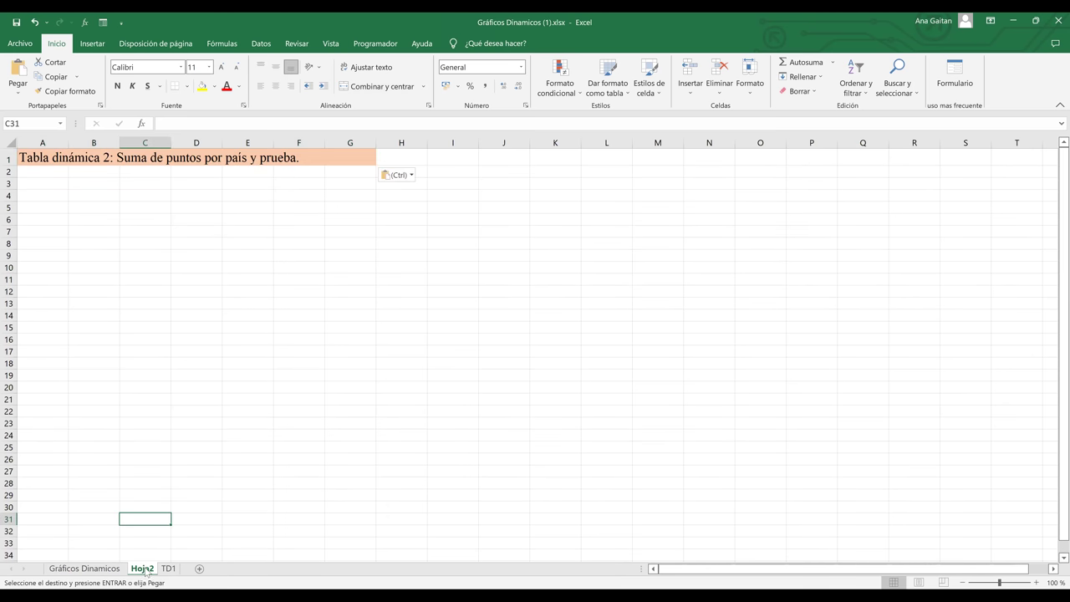
double_click(144, 568)
text(TD2)
key(Return)
click(228, 254)
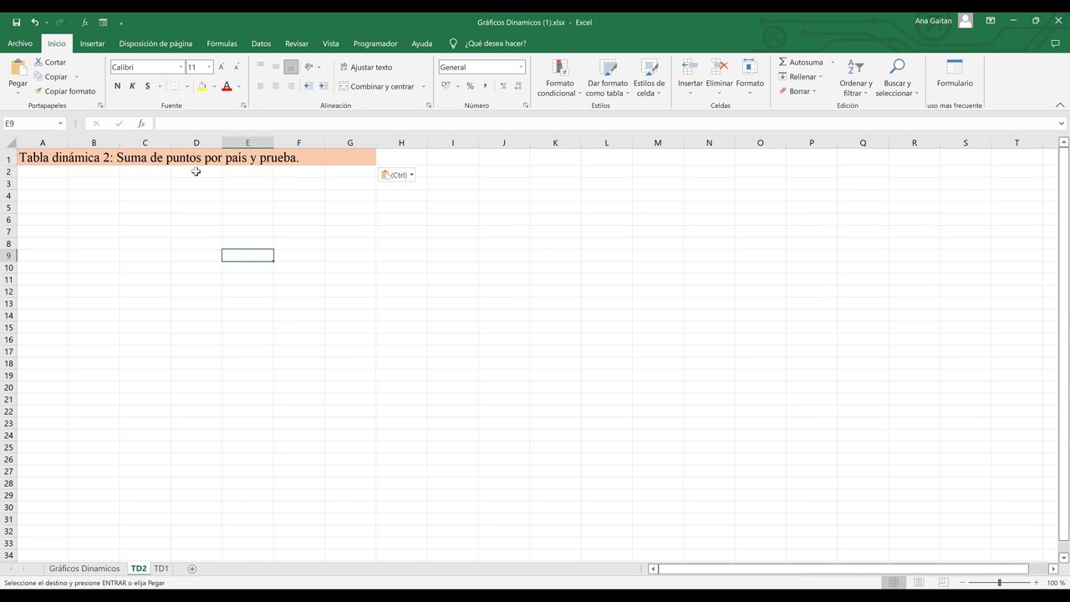
Step: Insert a pivot chart with its pivot table at cell E19 of TD2, using the range B3:E143 on Gráficos Dinamicos as source
click(228, 379)
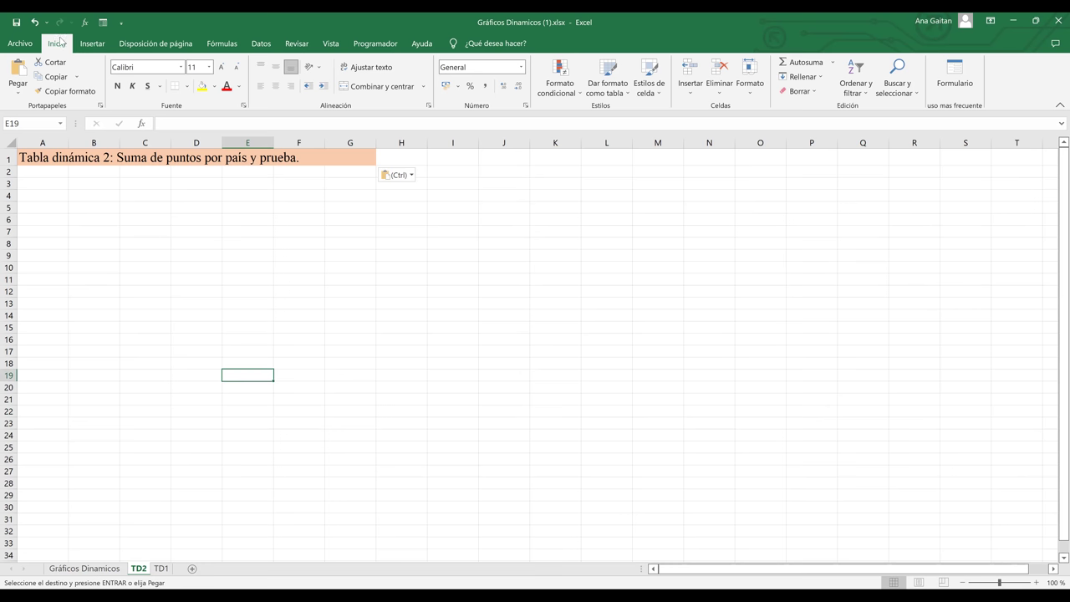
click(90, 47)
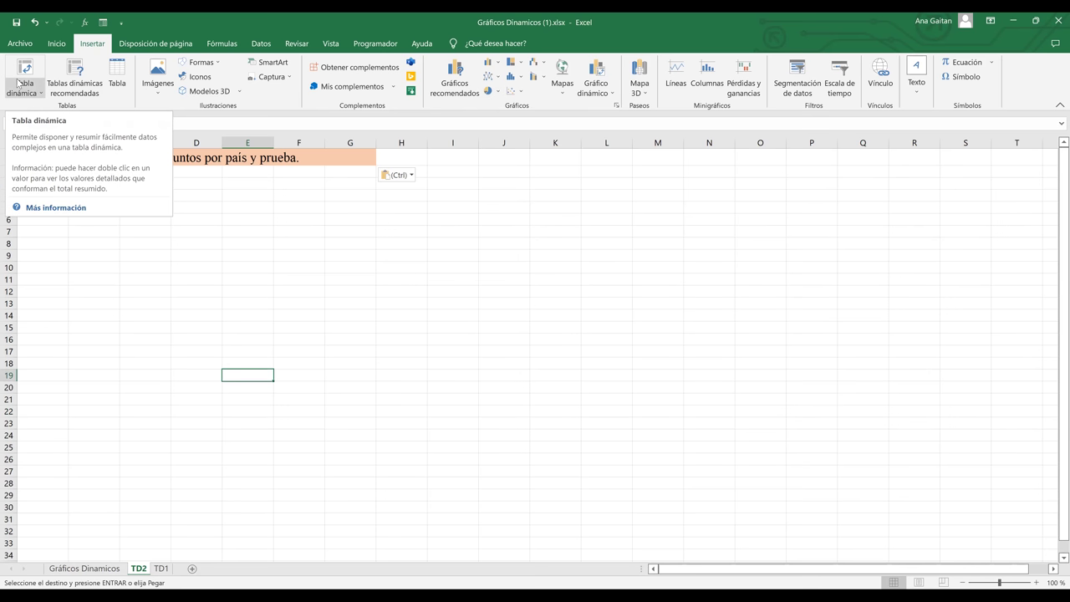
click(597, 72)
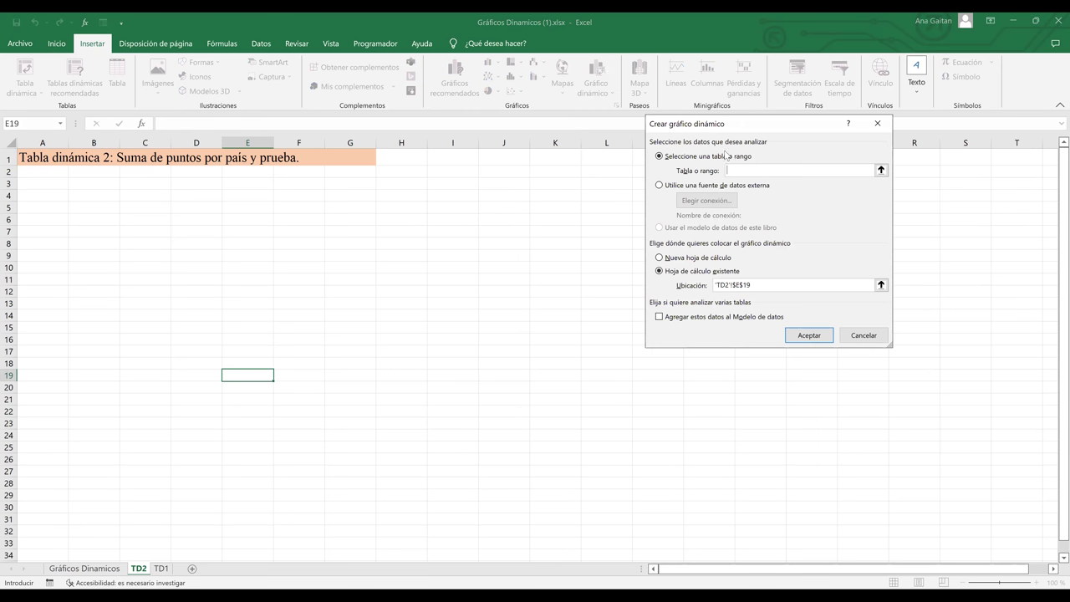
drag(750, 124, 677, 184)
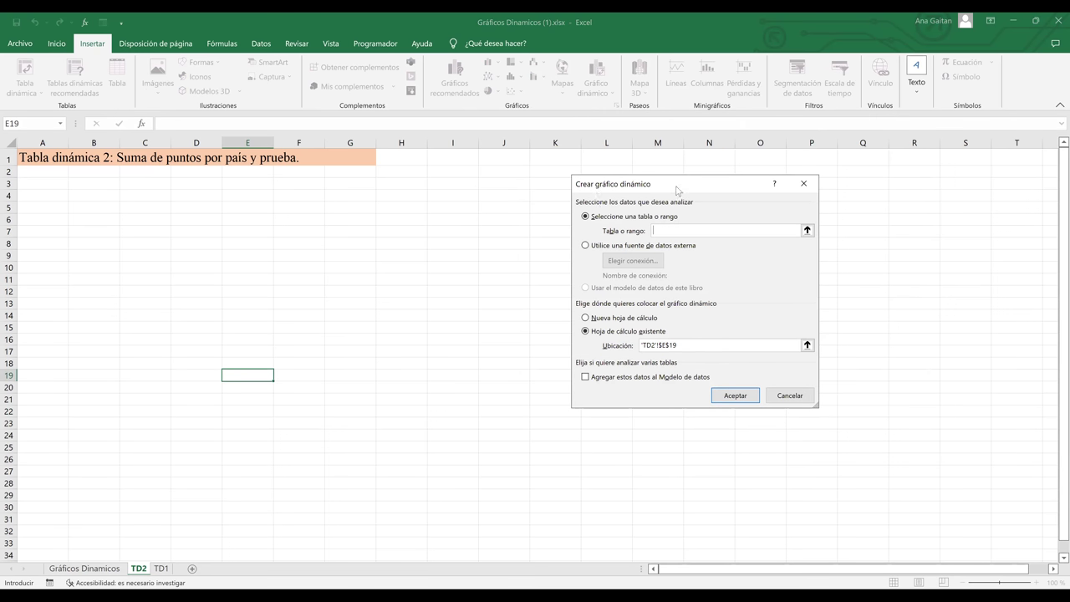
drag(676, 190, 677, 181)
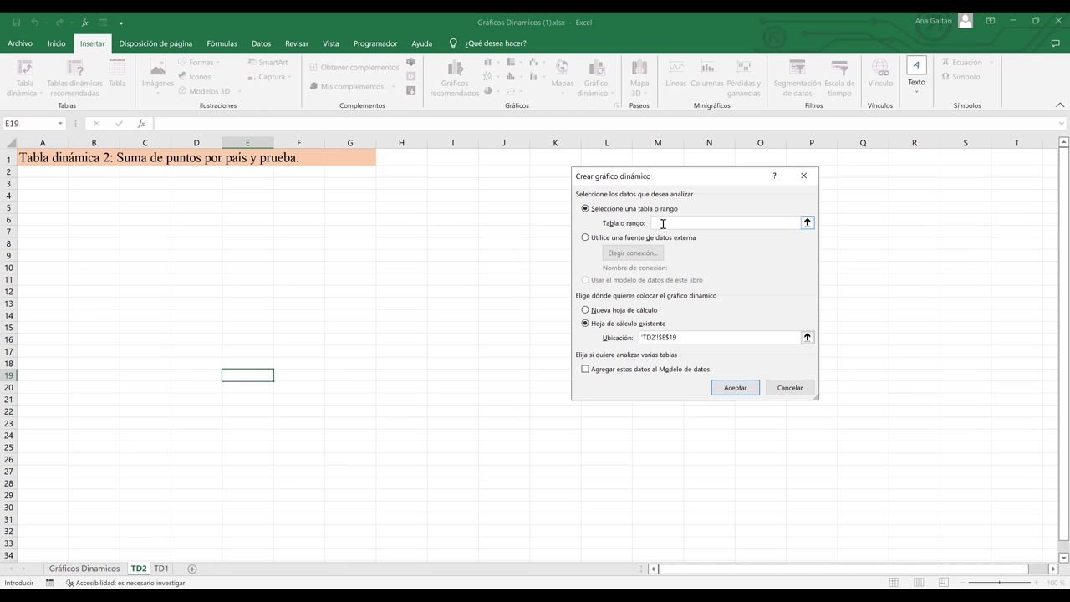
click(75, 571)
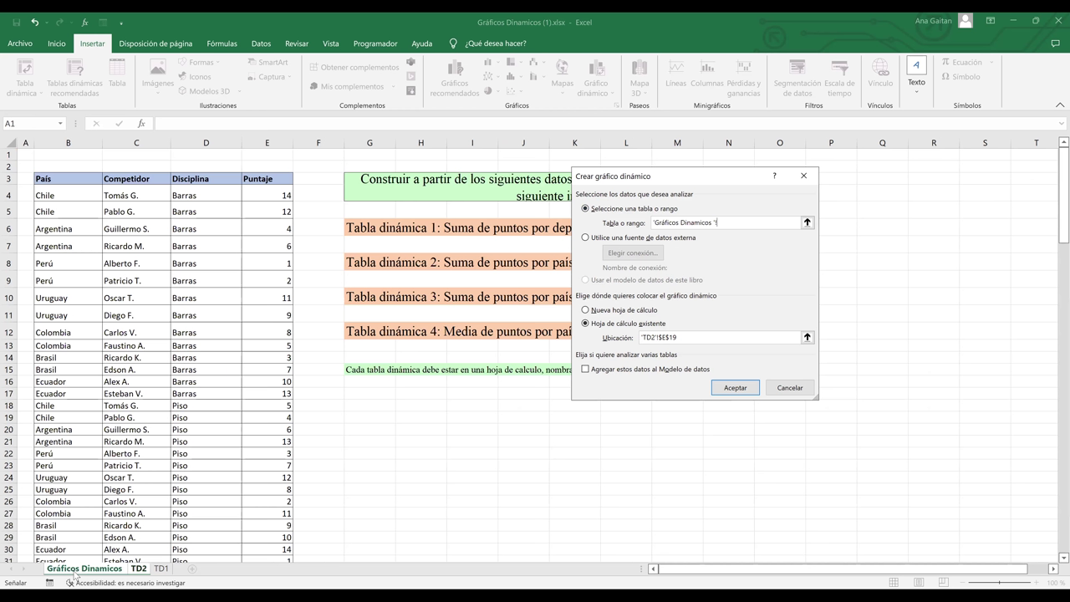
click(39, 179)
key(ctrl+shift+Right)
key(ctrl+shift+Down)
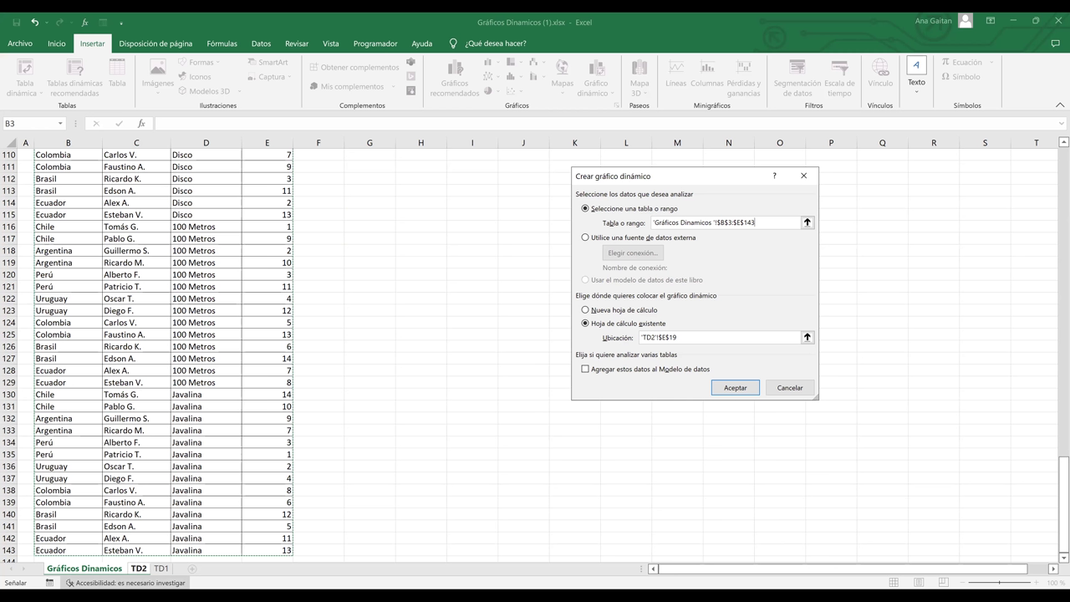
click(739, 389)
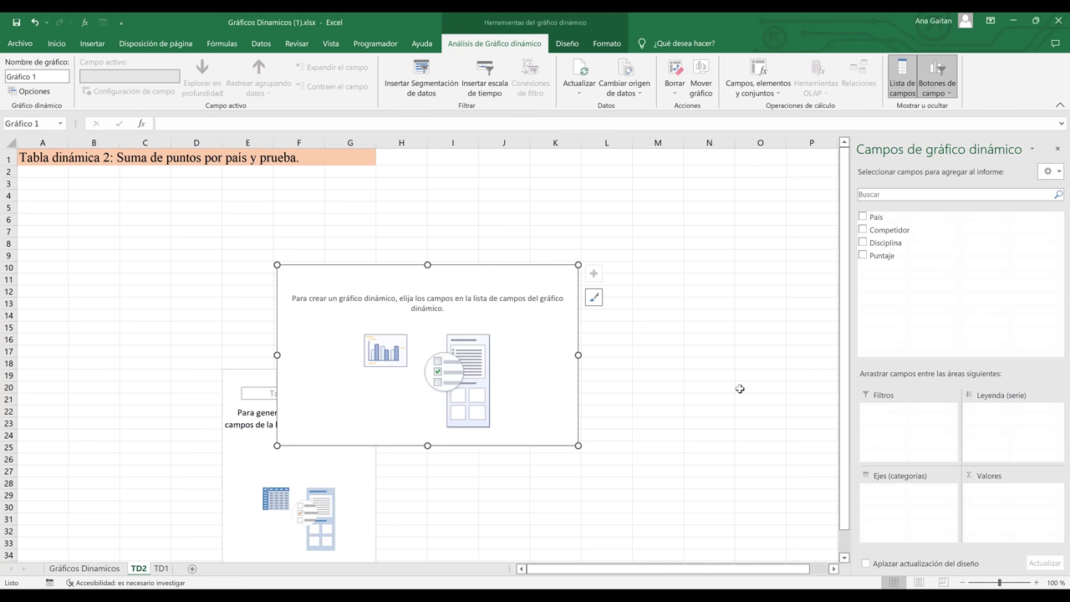
Step: Compare the field lists and areas offered for the empty pivot table and the empty pivot chart on TD2
click(716, 458)
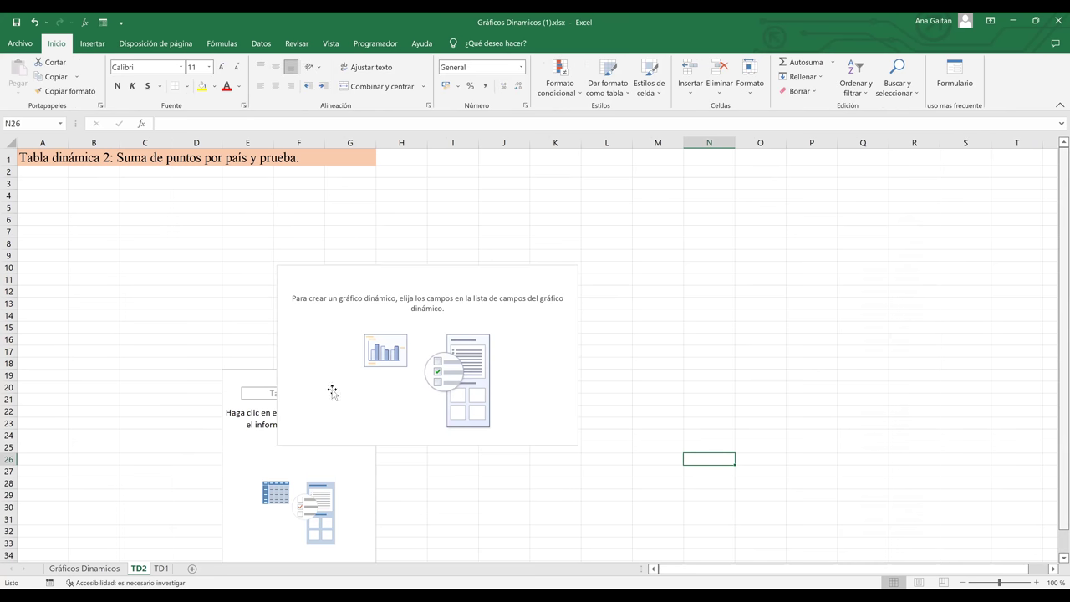
click(258, 448)
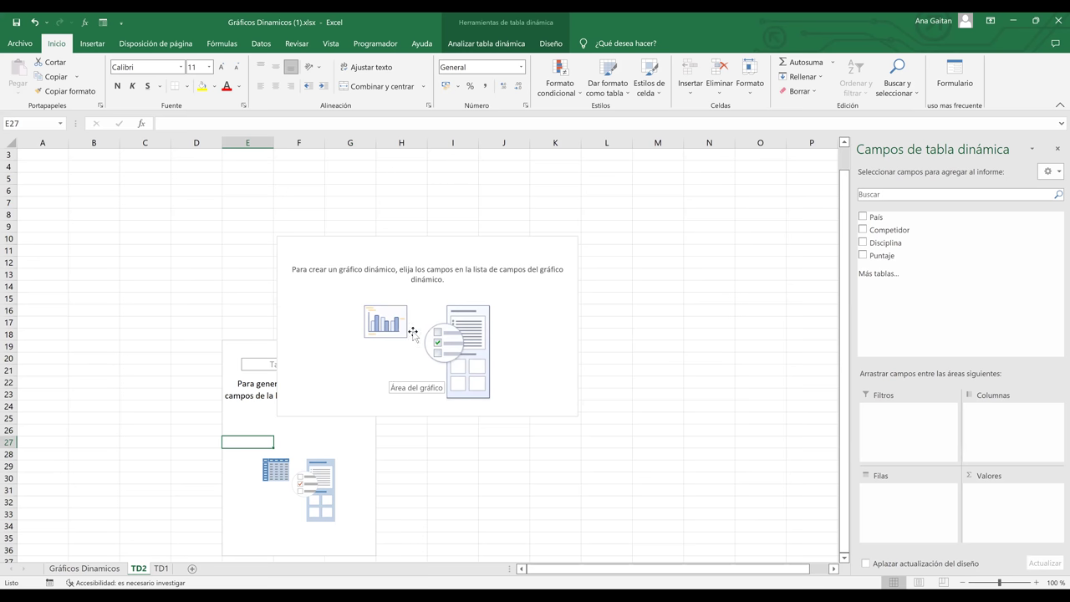
click(413, 333)
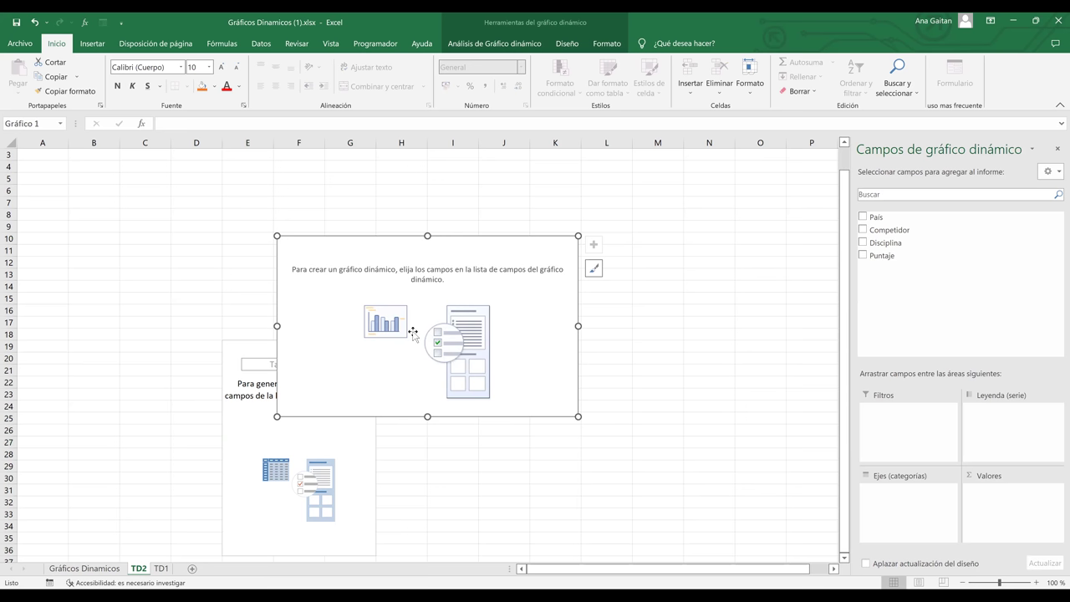
click(258, 465)
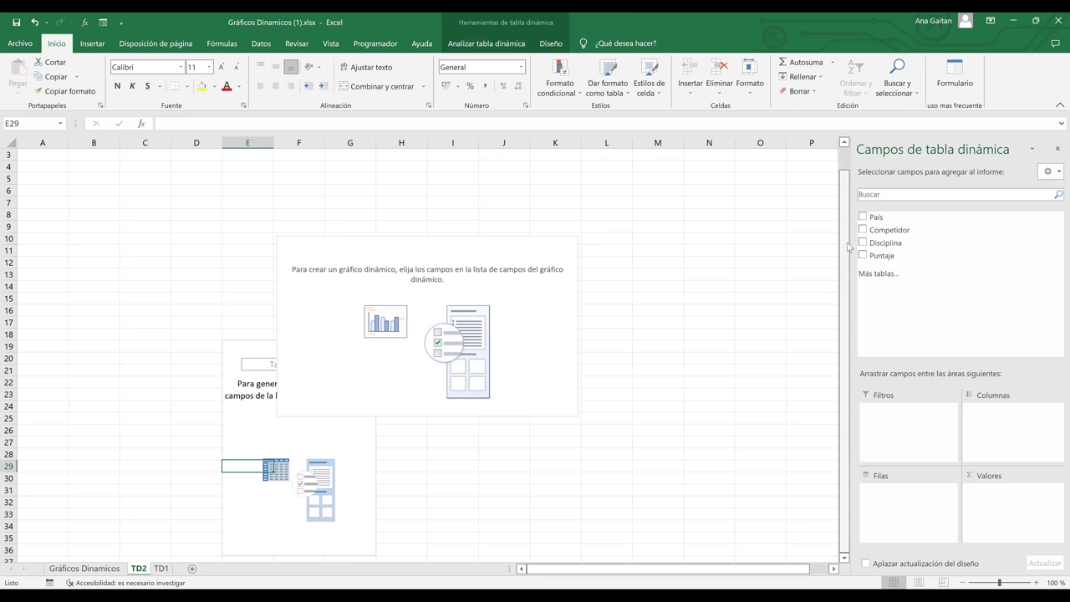
scroll(172, 175, up, 1)
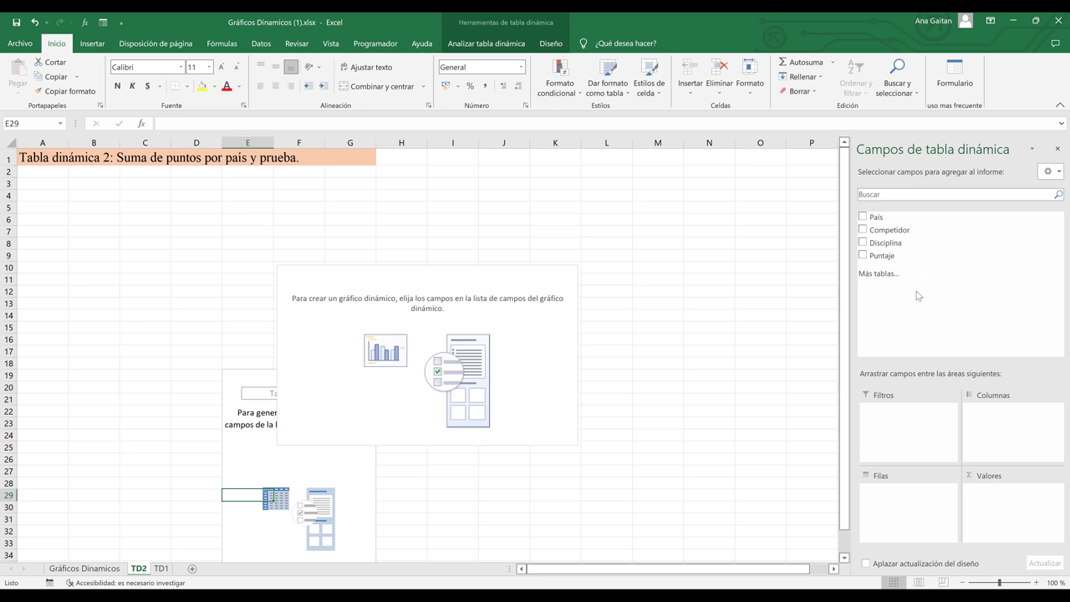
Step: Add País and Disciplina as rows and the sum of Puntaje as values, and move the pivot chart beside the sheet heading, clear of the table
click(864, 217)
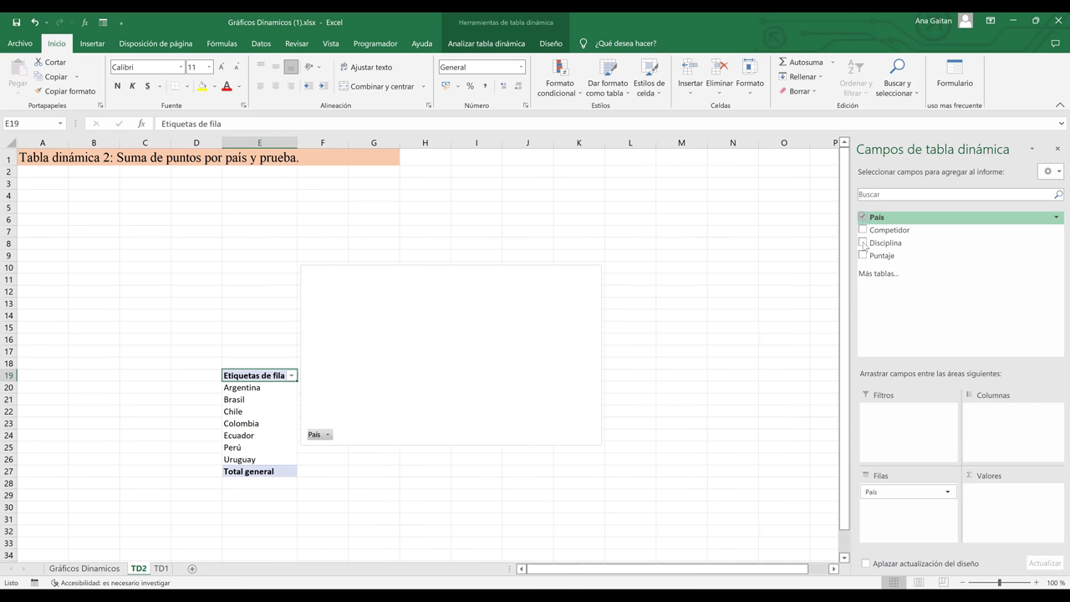
click(862, 252)
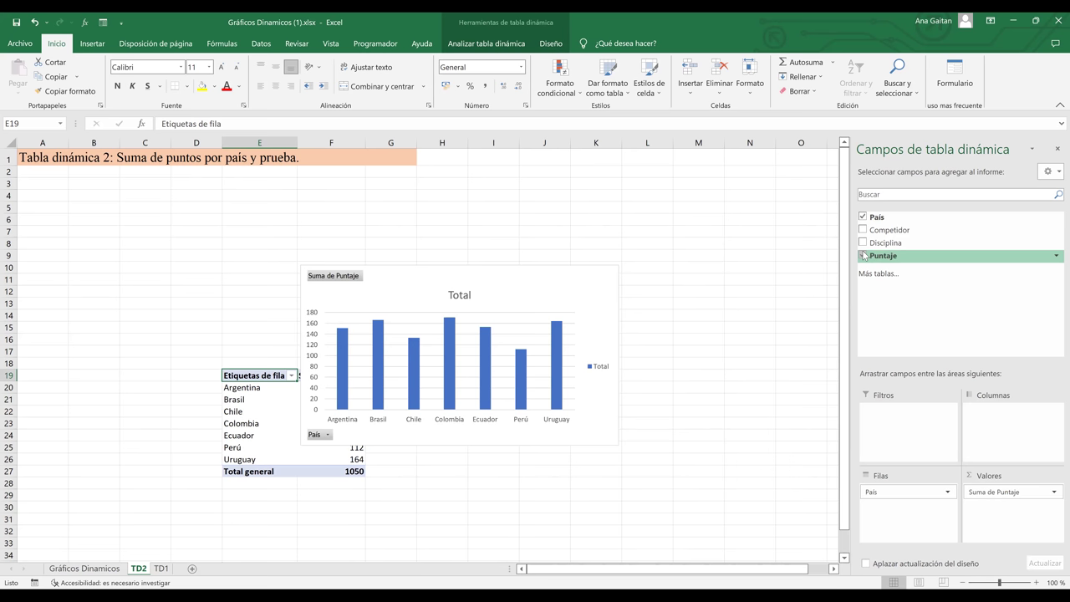
click(863, 243)
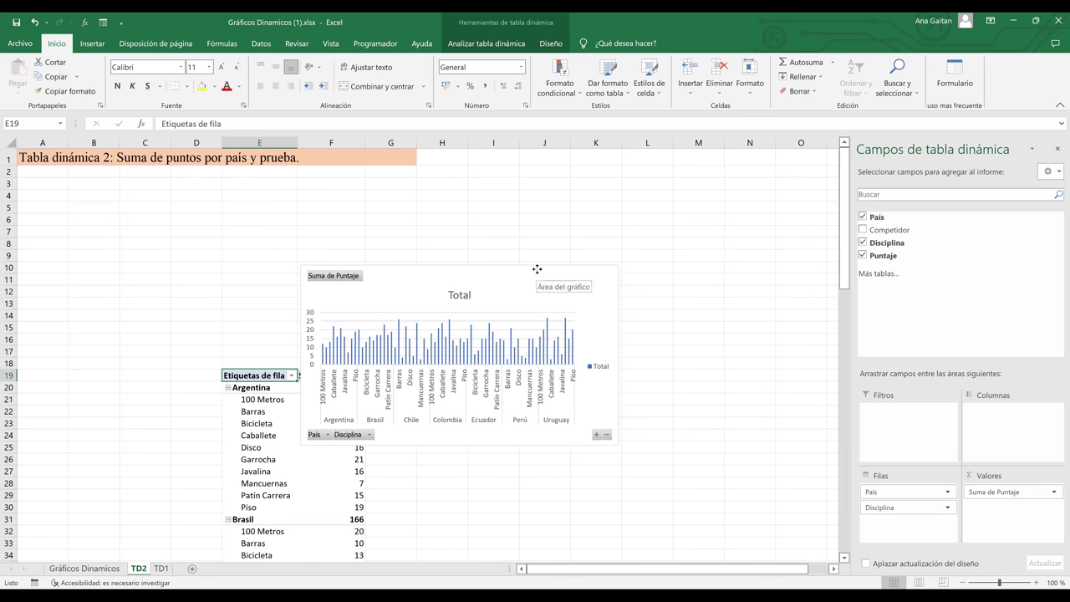
drag(695, 251, 747, 232)
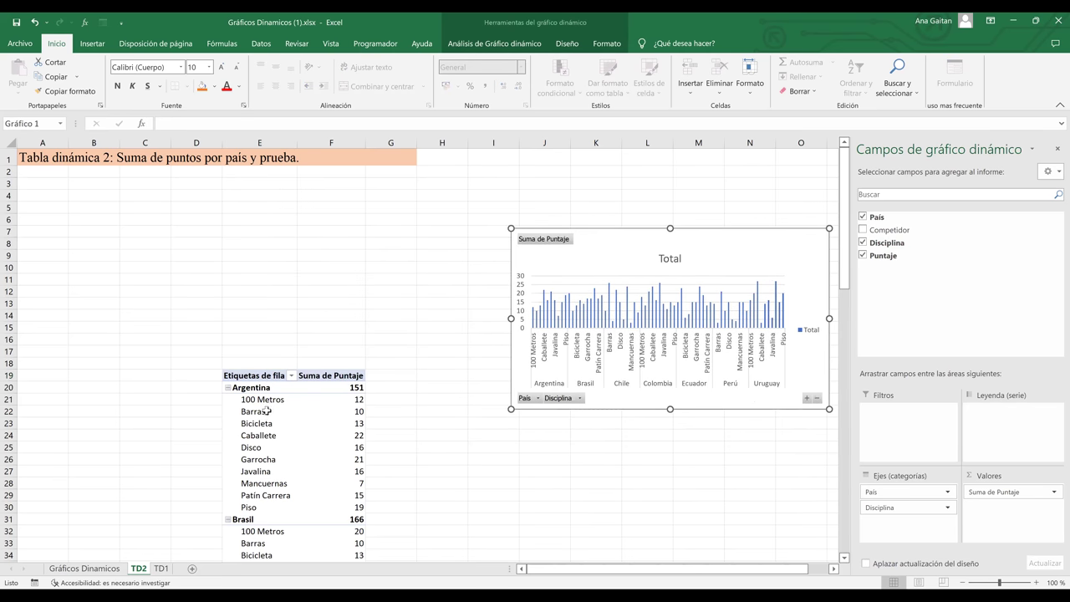
drag(650, 232, 569, 157)
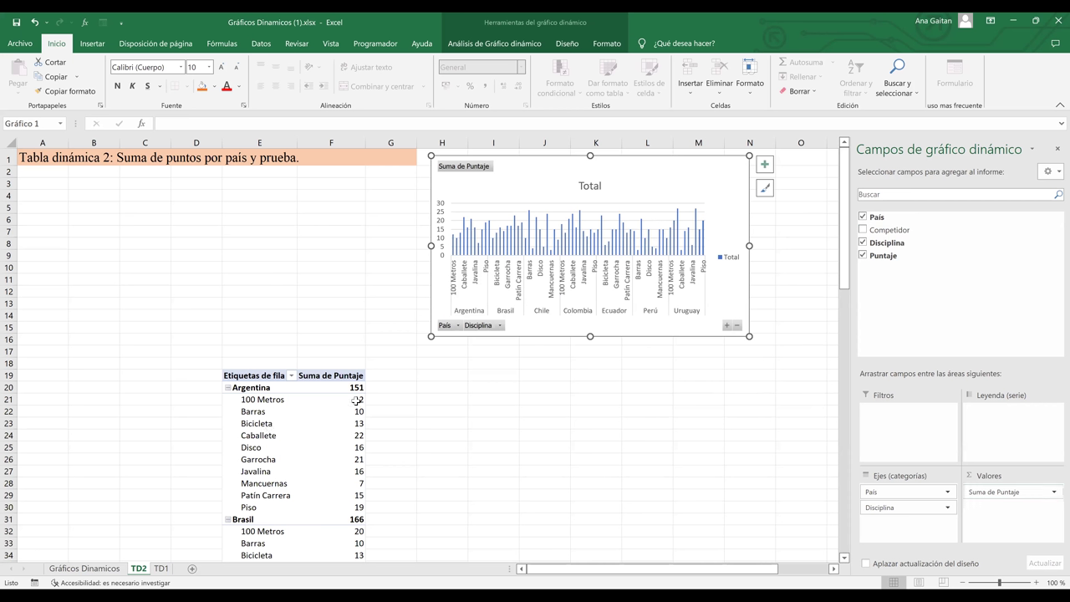
Step: Examine Argentina's total and its scores per discipline, and look through the other countries in the TD2 pivot table
click(356, 388)
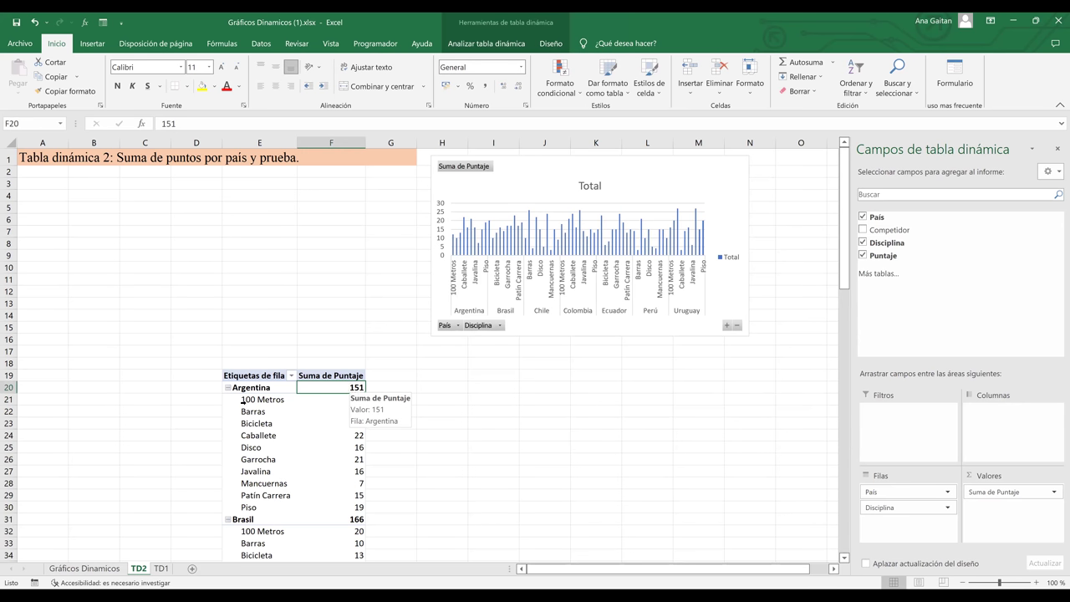
click(243, 402)
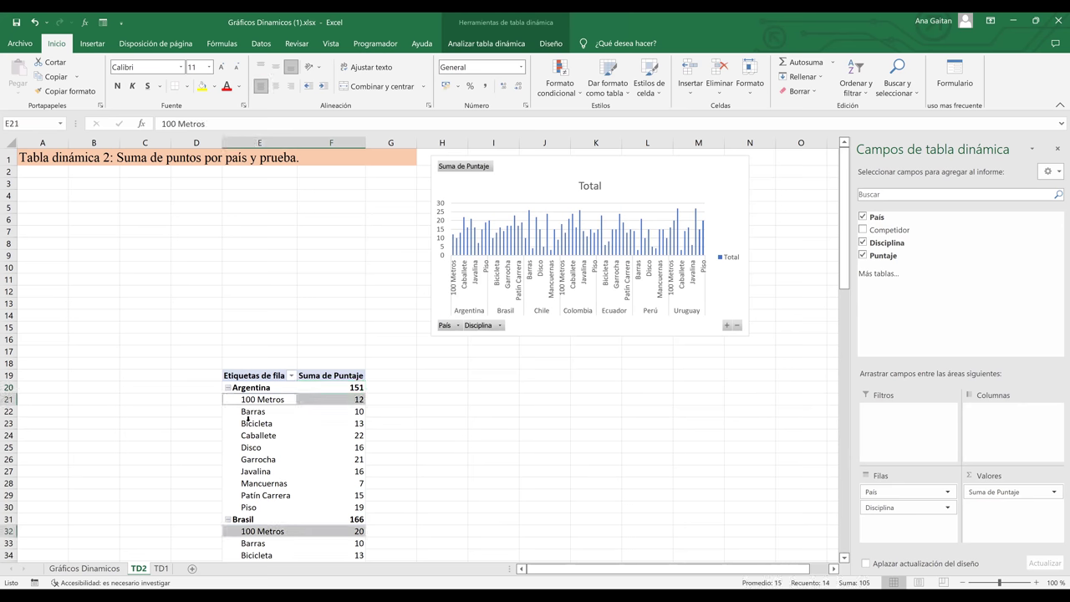
click(249, 416)
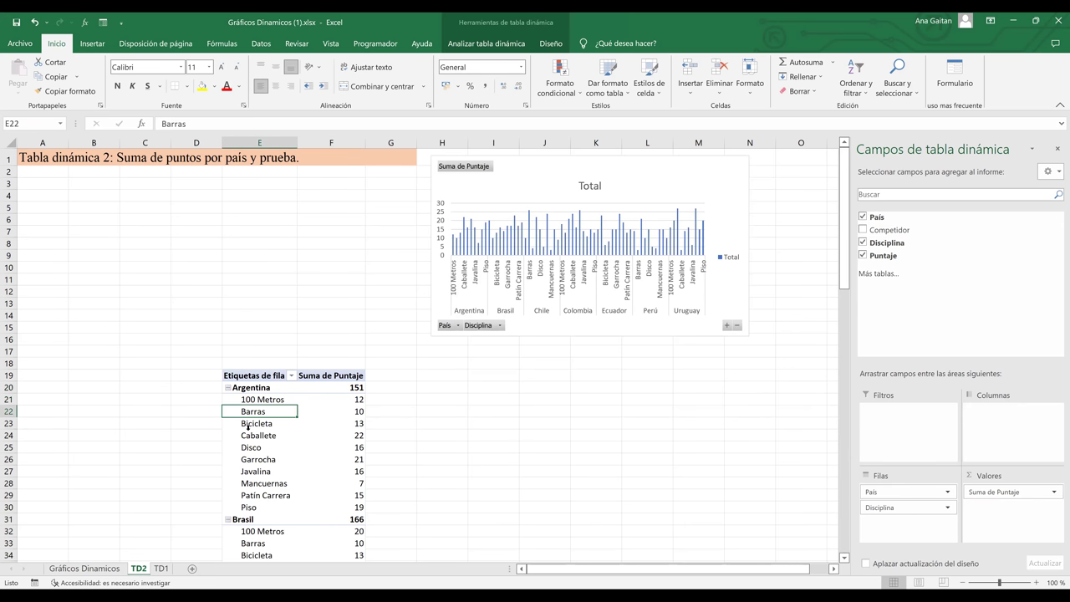
click(351, 412)
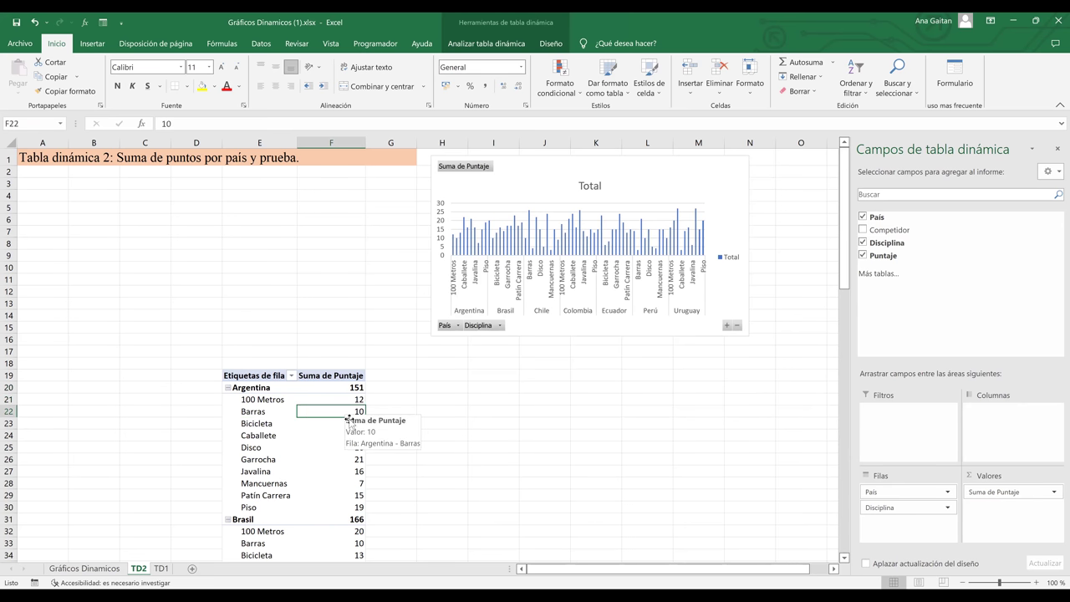
click(355, 436)
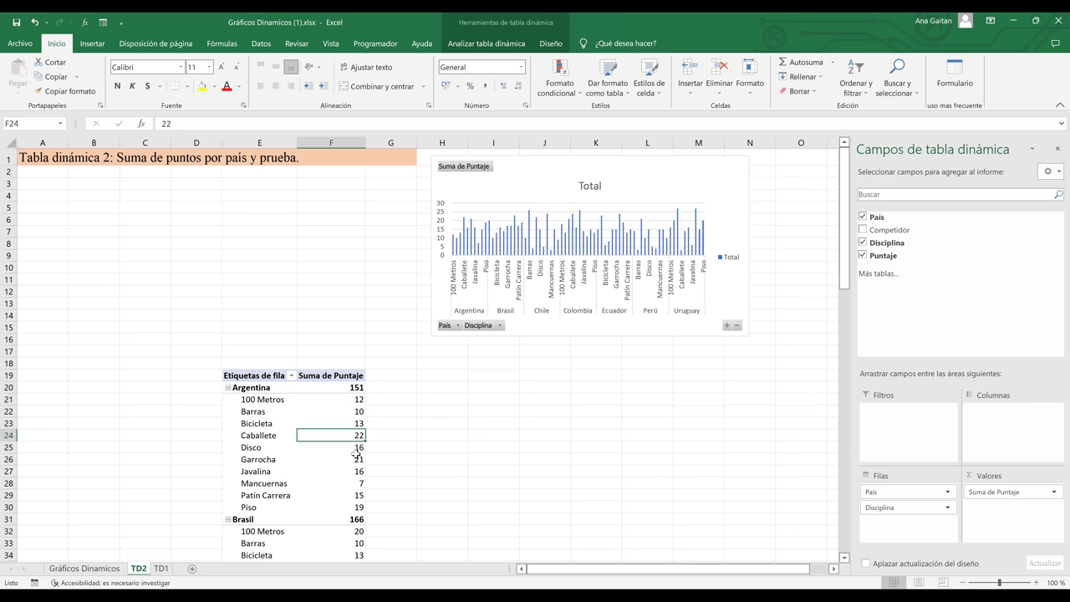
click(254, 388)
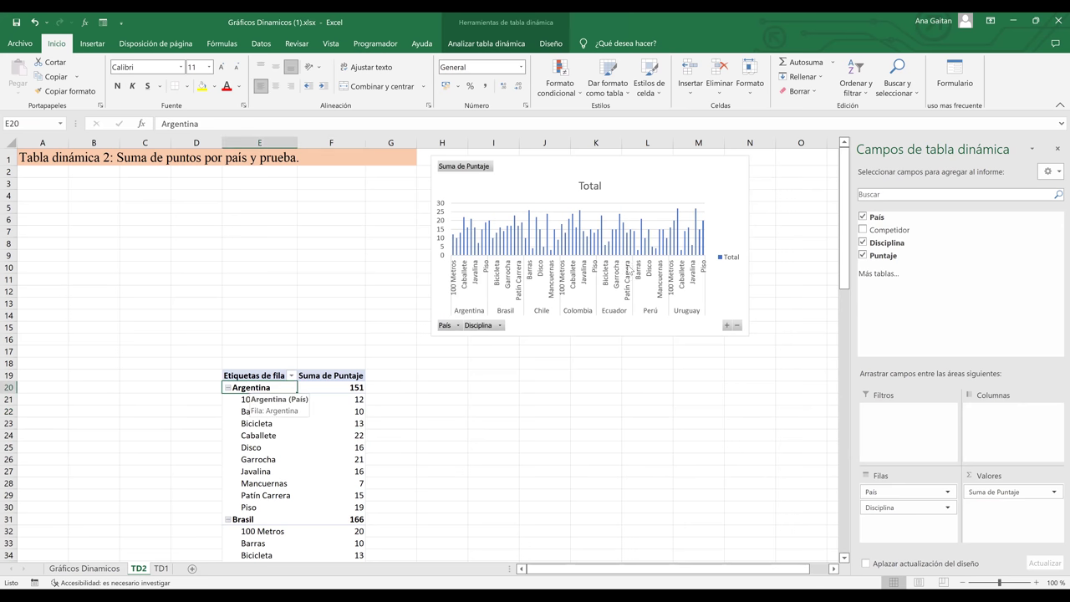
drag(845, 262, 845, 308)
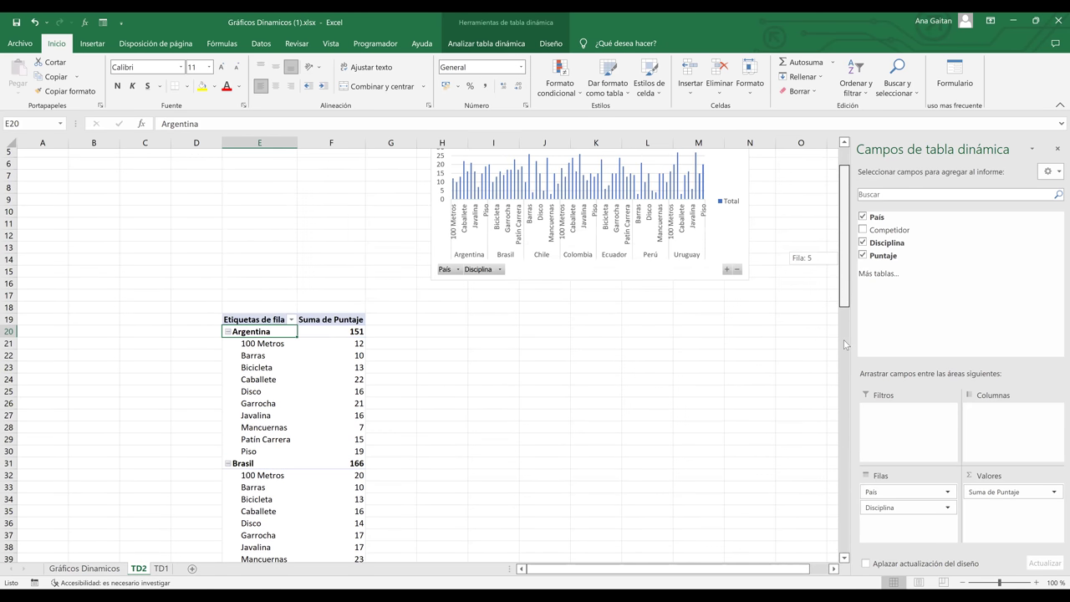
drag(845, 355, 840, 212)
drag(837, 192, 844, 253)
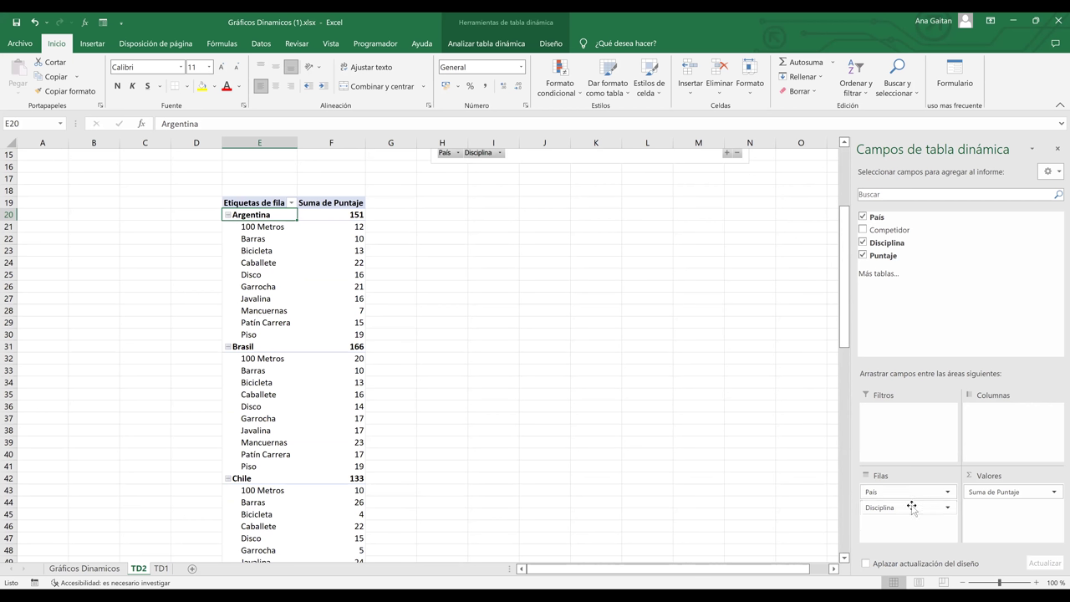
Step: Move Disciplina from the rows to the columns of the TD2 pivot table, leaving País as the only row field
drag(912, 507, 912, 507)
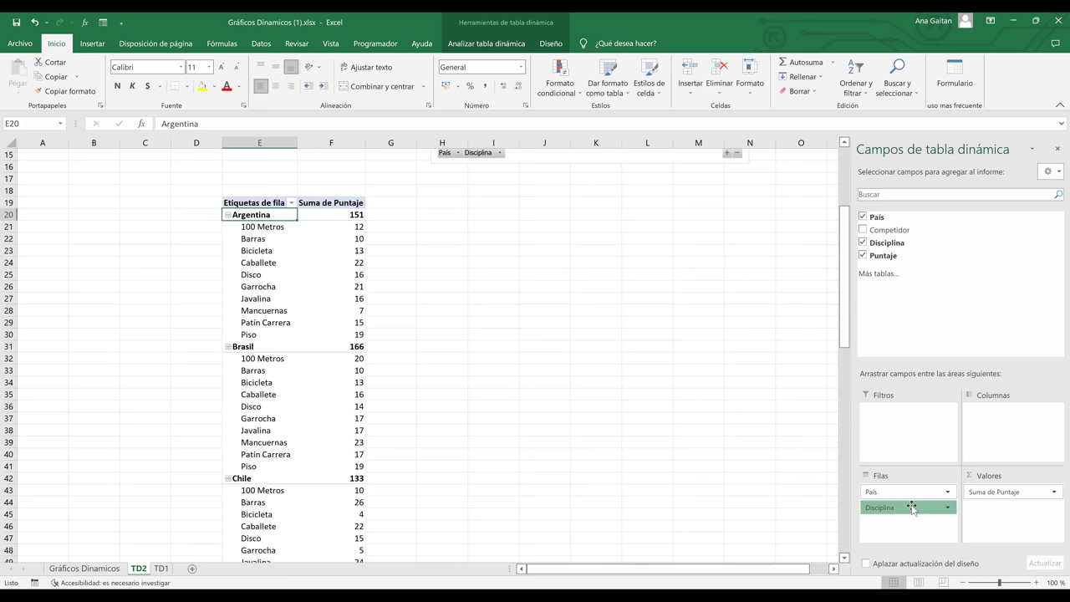
mouse_move(912, 506)
mouse_down()
mouse_move(997, 450)
mouse_move(1012, 456)
mouse_move(1003, 443)
mouse_up()
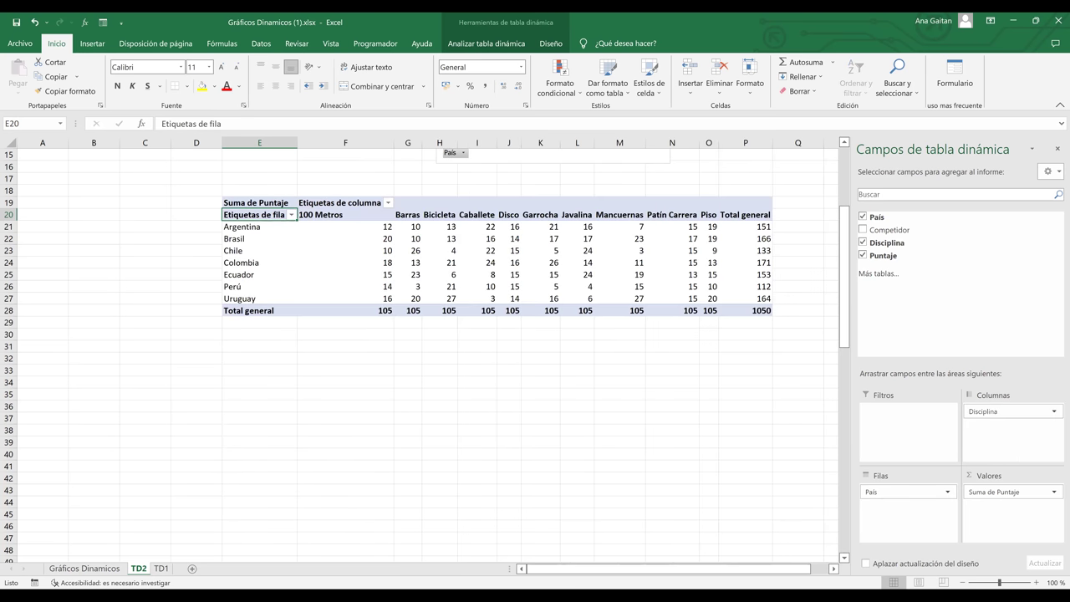
drag(729, 573, 378, 258)
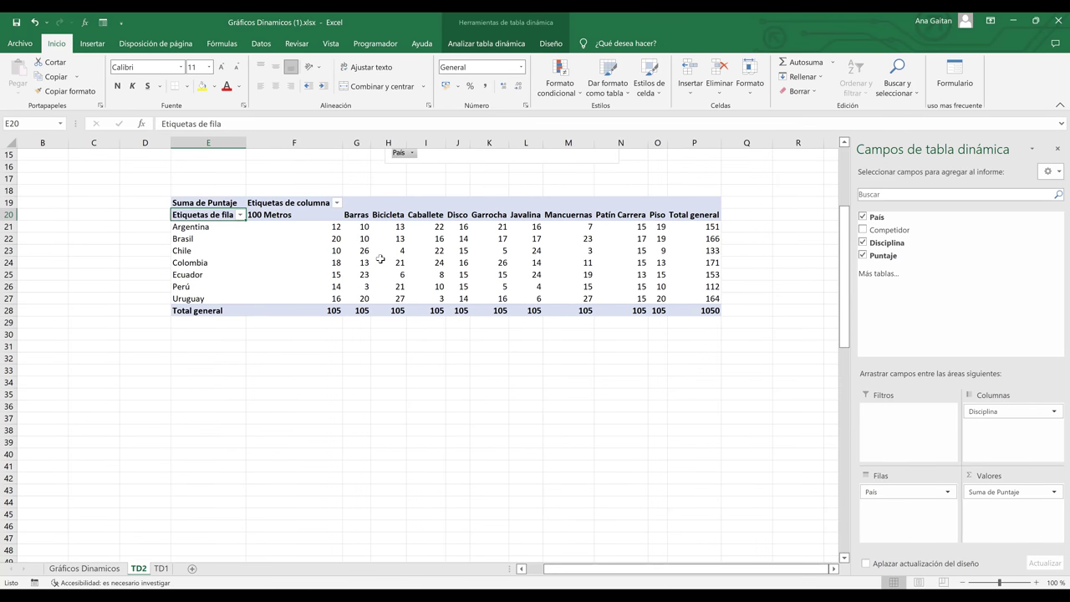
Step: Examine the discipline headings, Argentina's scores and the grand-total column of the country-by-discipline pivot table
click(295, 214)
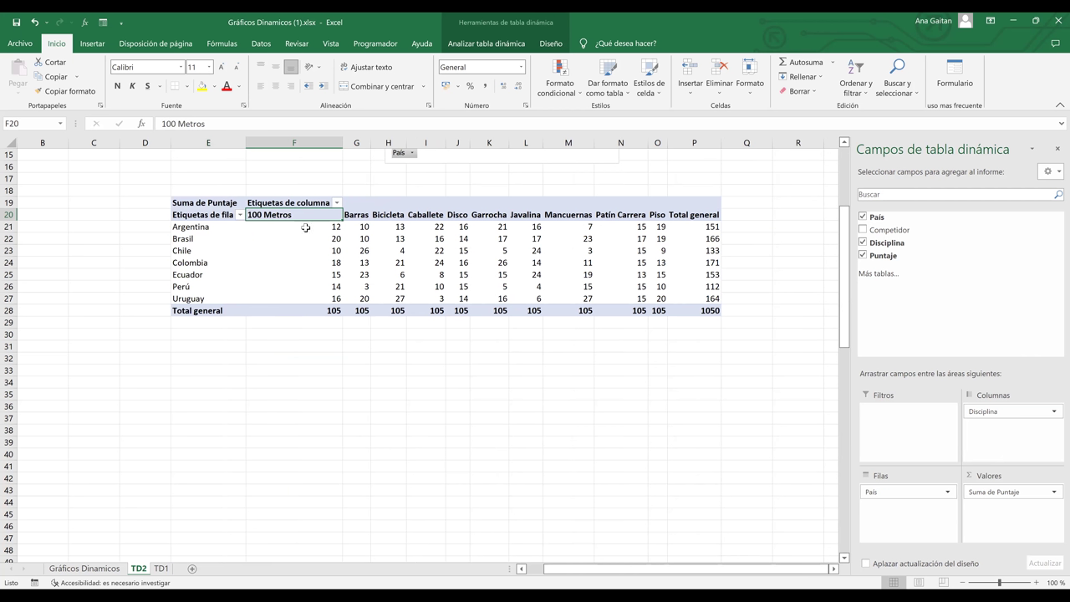
click(356, 215)
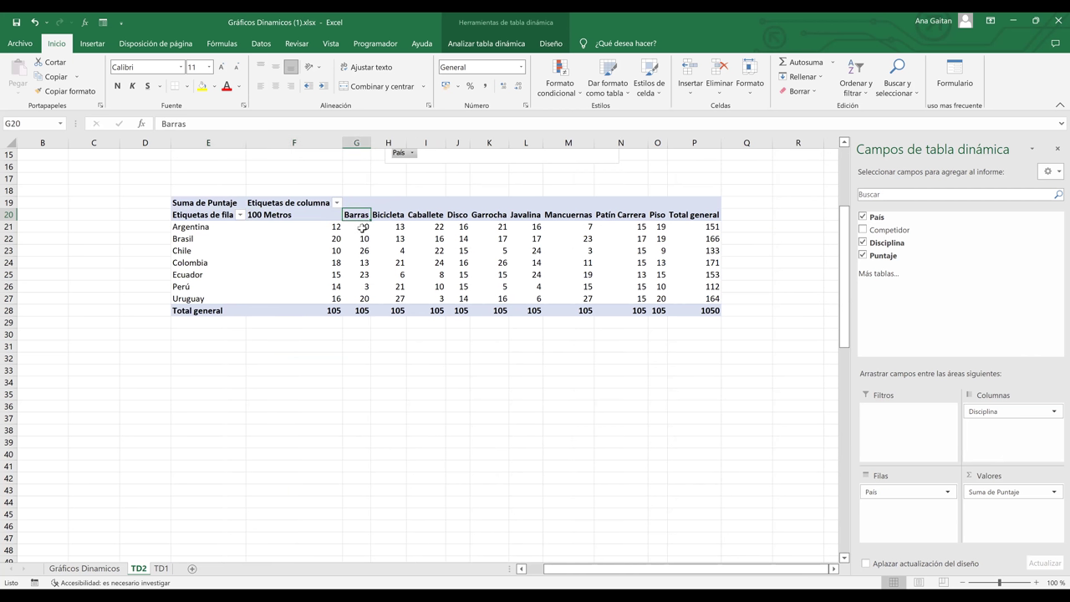
click(391, 226)
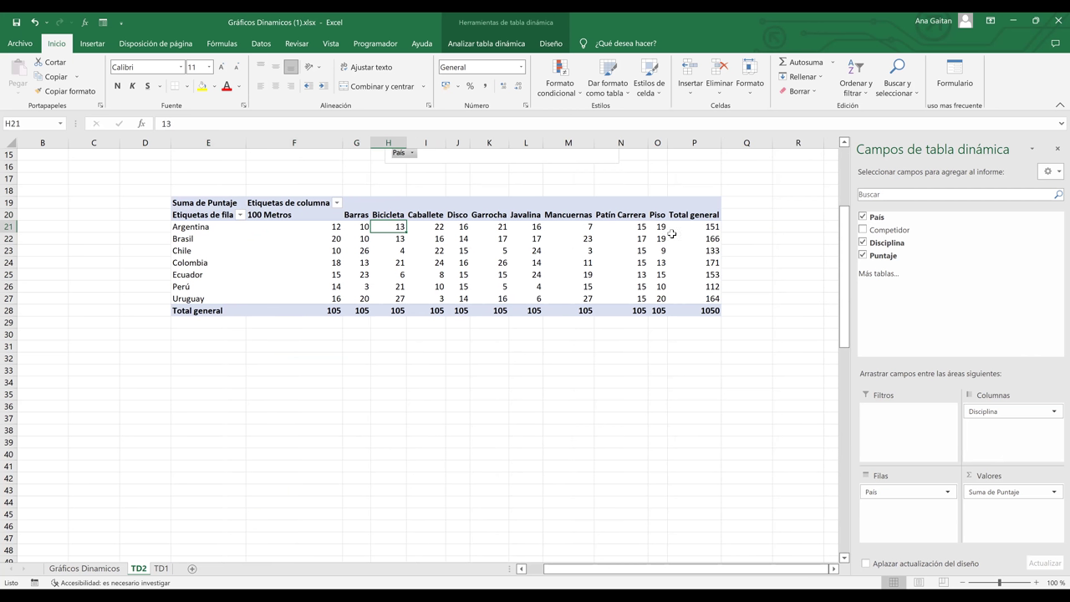
mouse_move(672, 234)
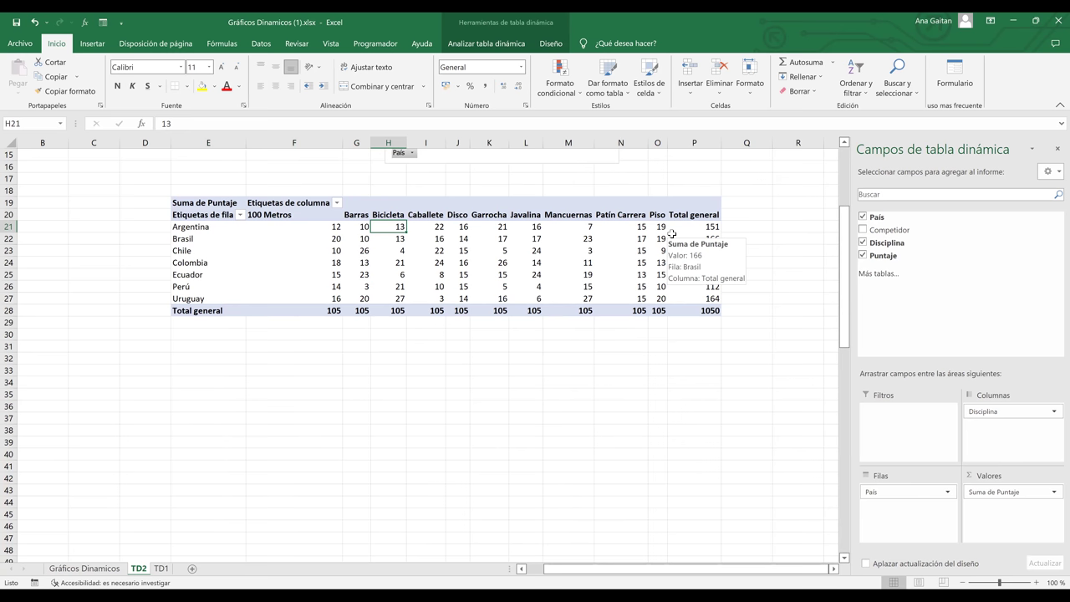
click(693, 143)
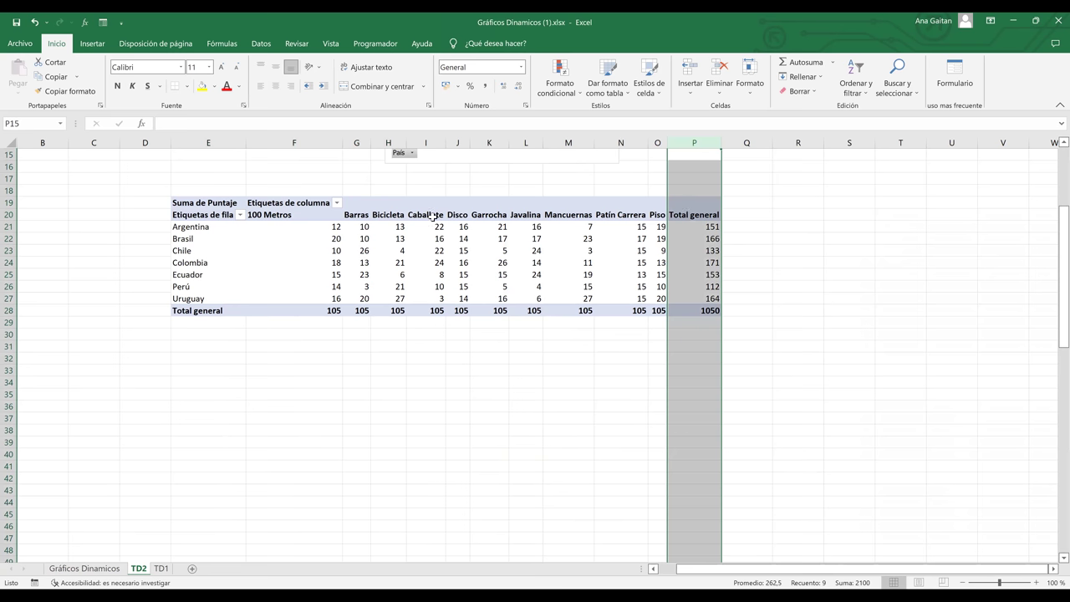
click(703, 226)
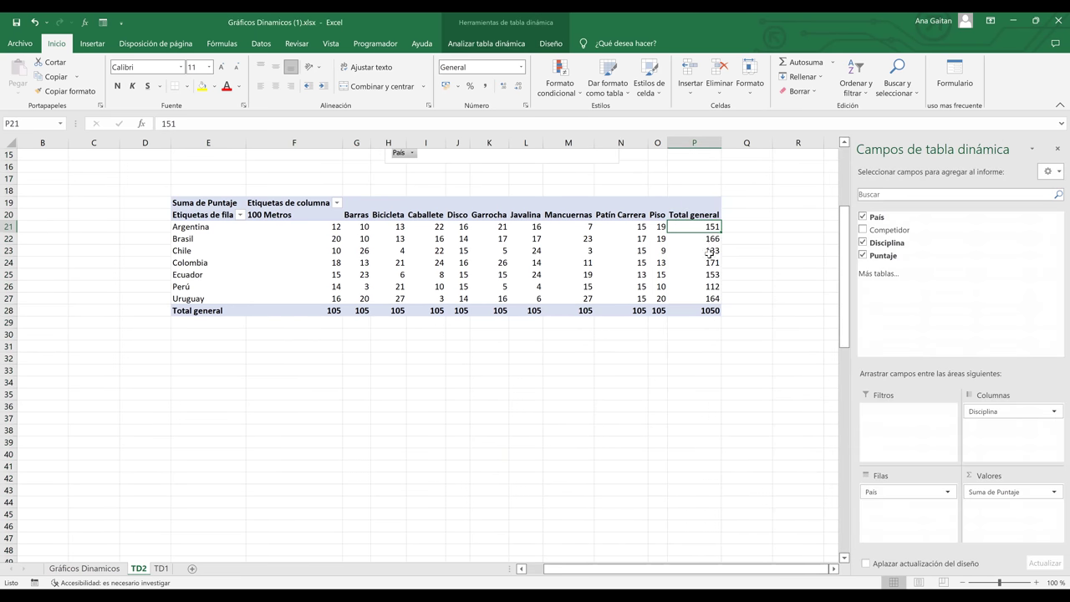
click(733, 376)
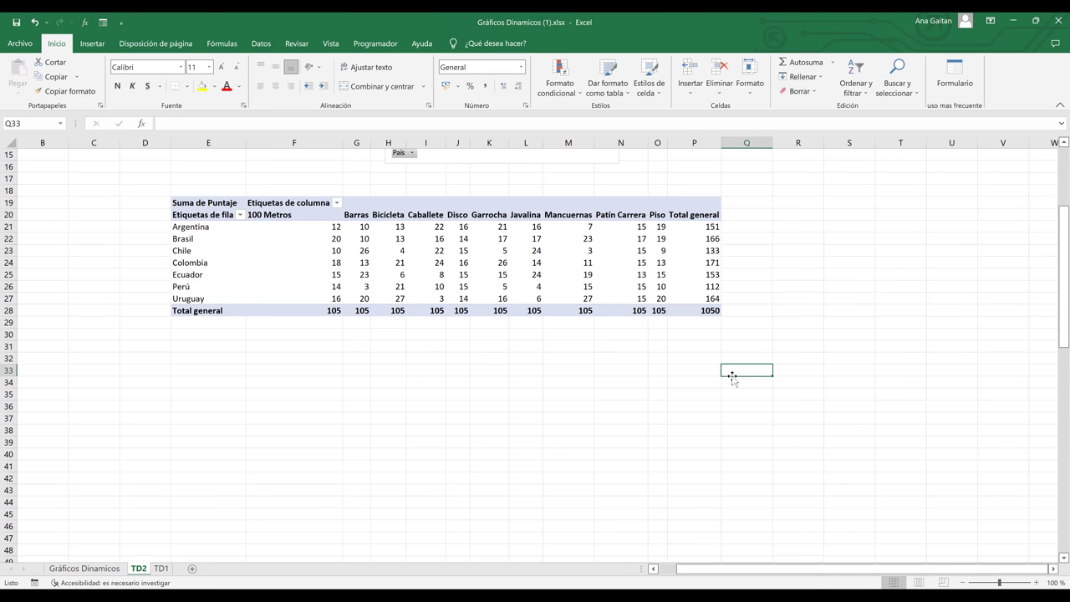
Step: Widen the pivot chart on sheet TD2 so its right edge reaches column W, closing the chart fields pane
drag(1054, 286, 1054, 178)
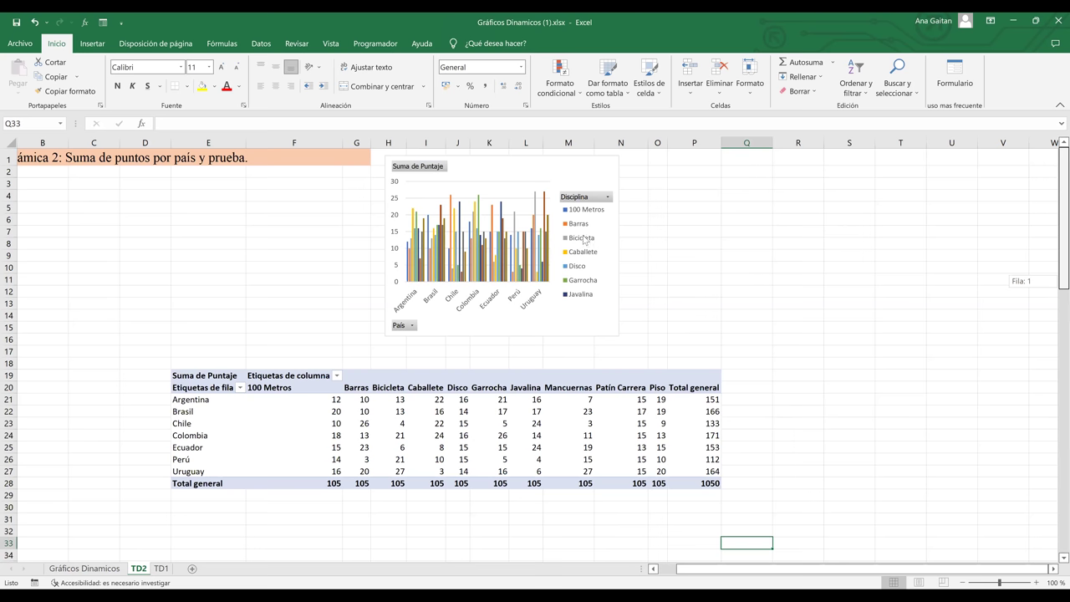
click(540, 316)
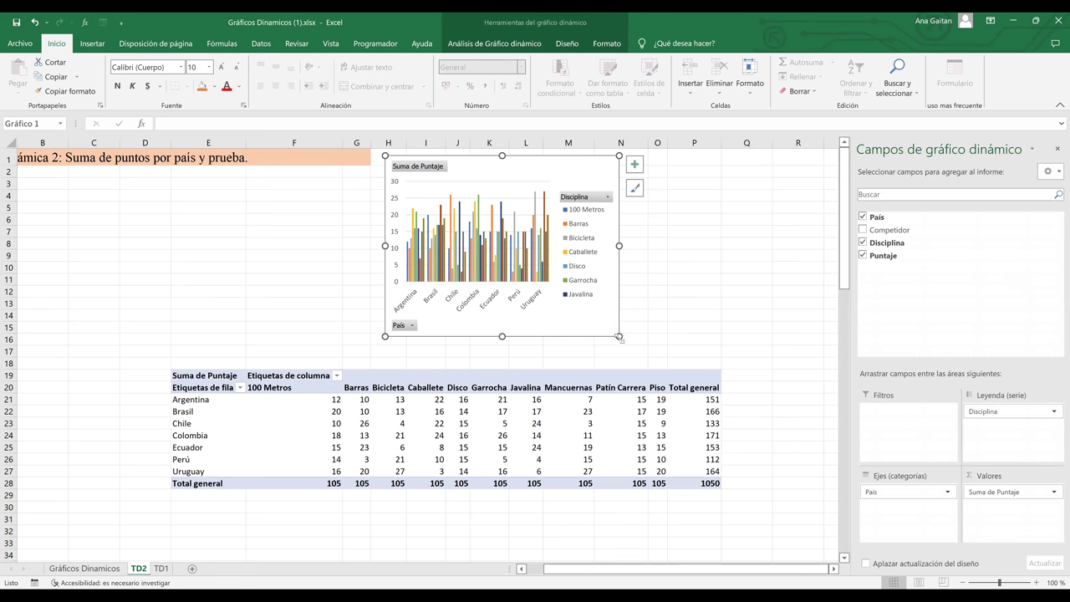
drag(654, 335, 833, 339)
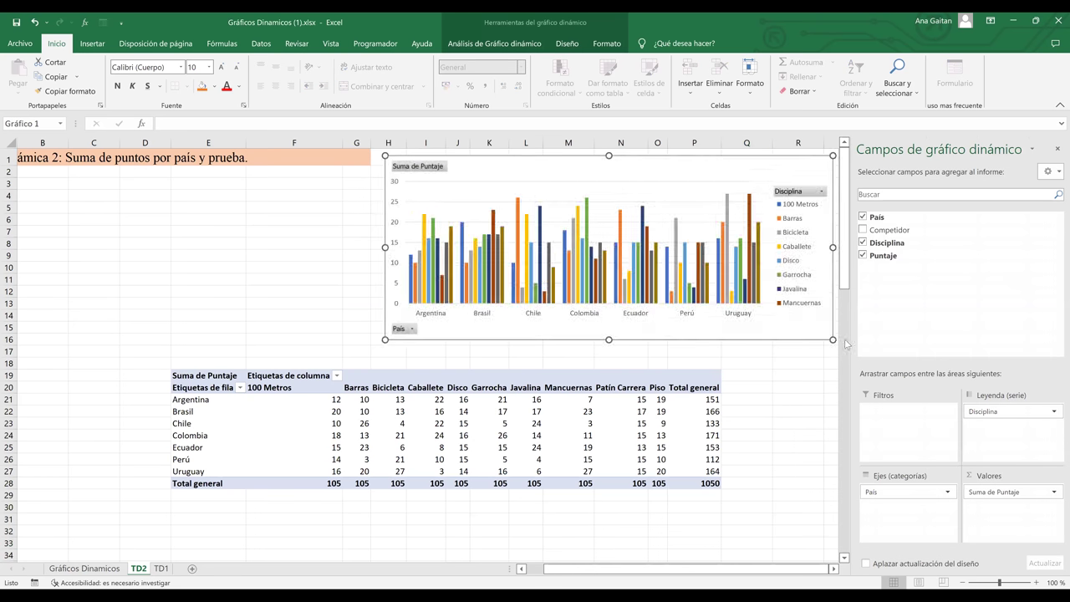
click(1056, 150)
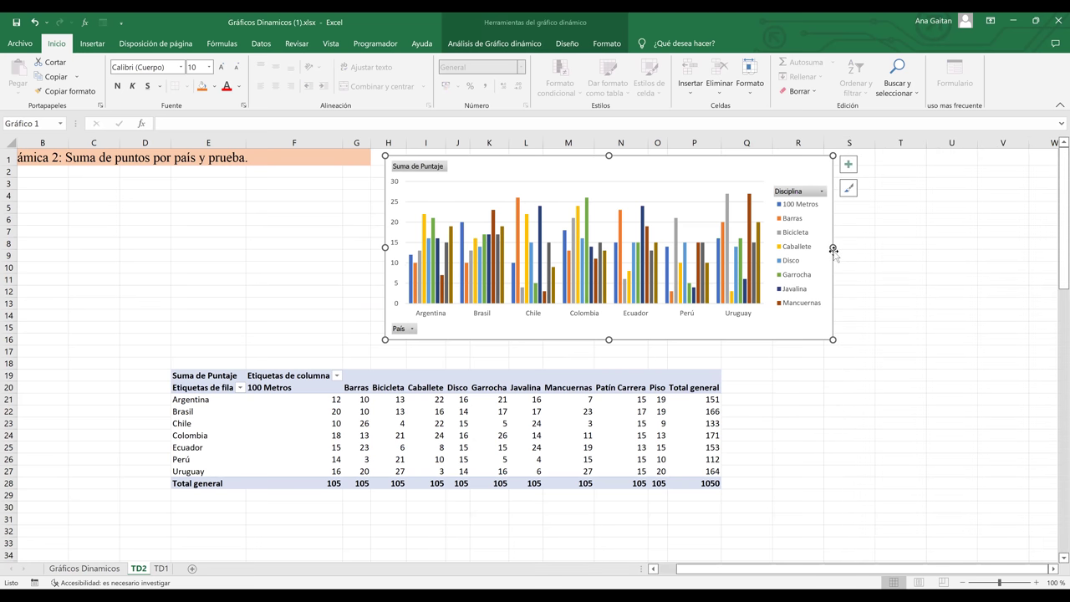
drag(966, 256, 1053, 257)
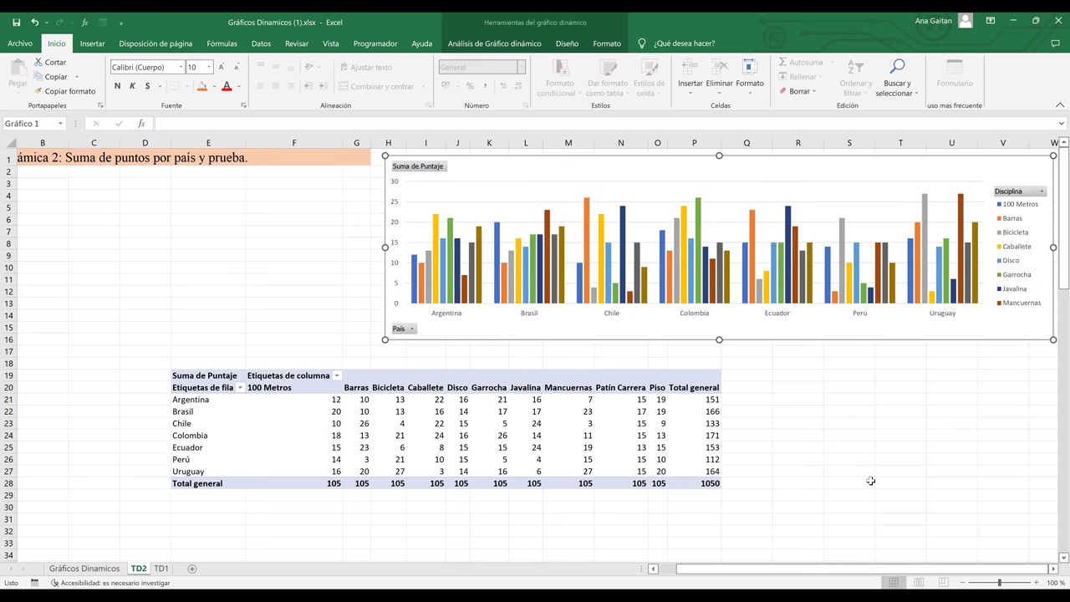
click(870, 481)
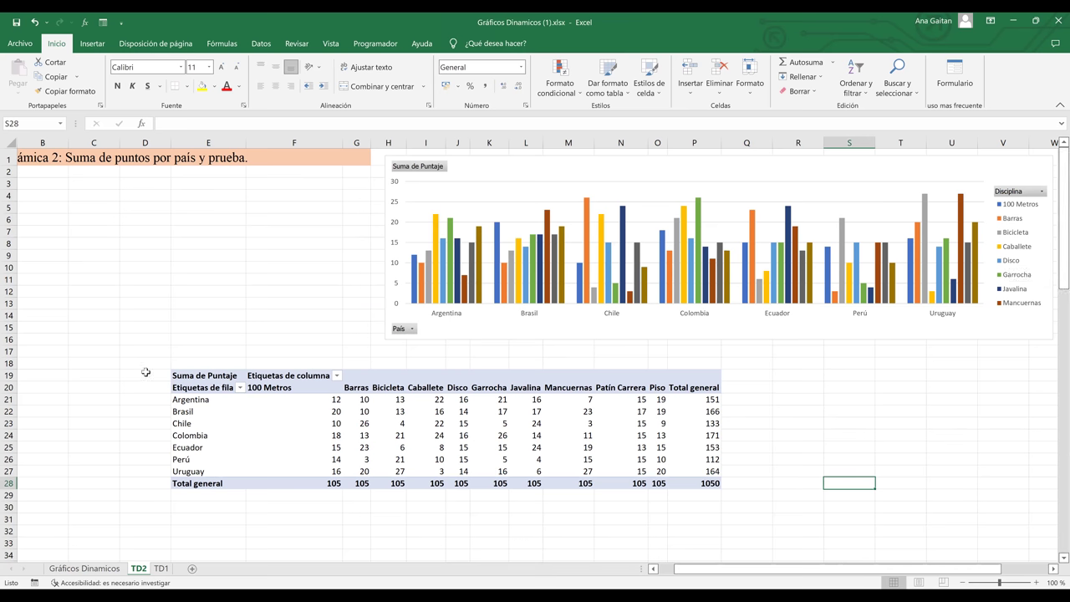
Step: Enlarge the pivot chart so it starts at column E and extends down to row 18, just above the pivot table
click(444, 299)
drag(387, 332, 45, 299)
drag(224, 328, 224, 328)
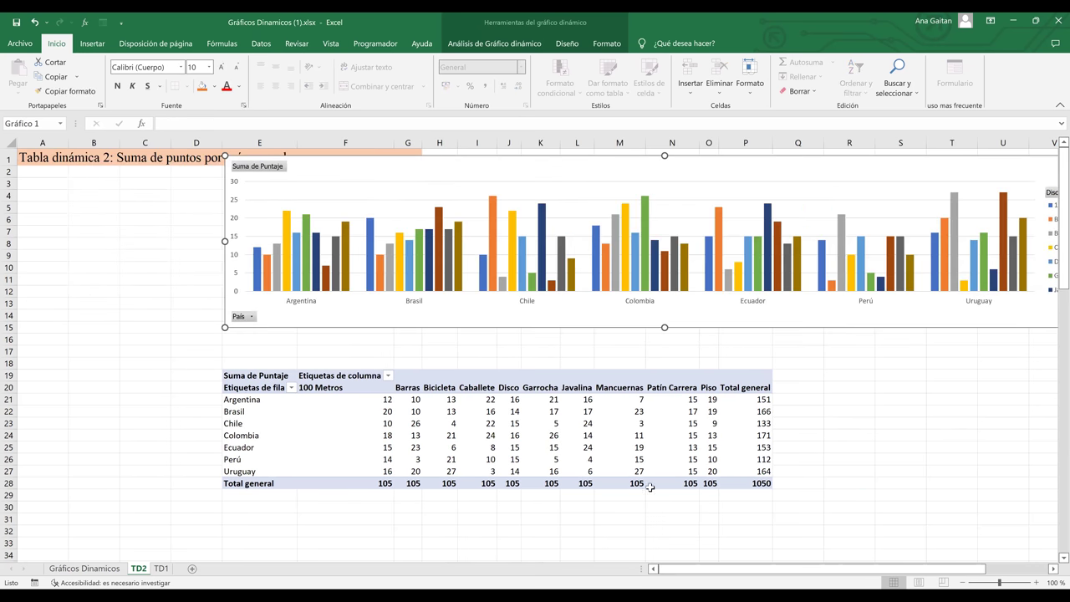
click(1053, 568)
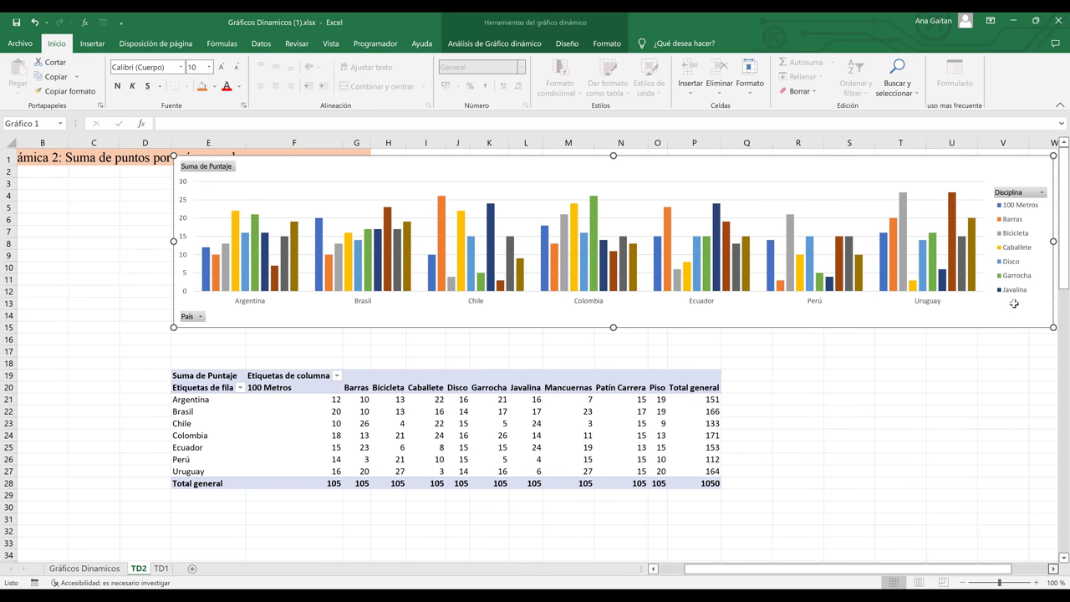
scroll(957, 318, right, 2)
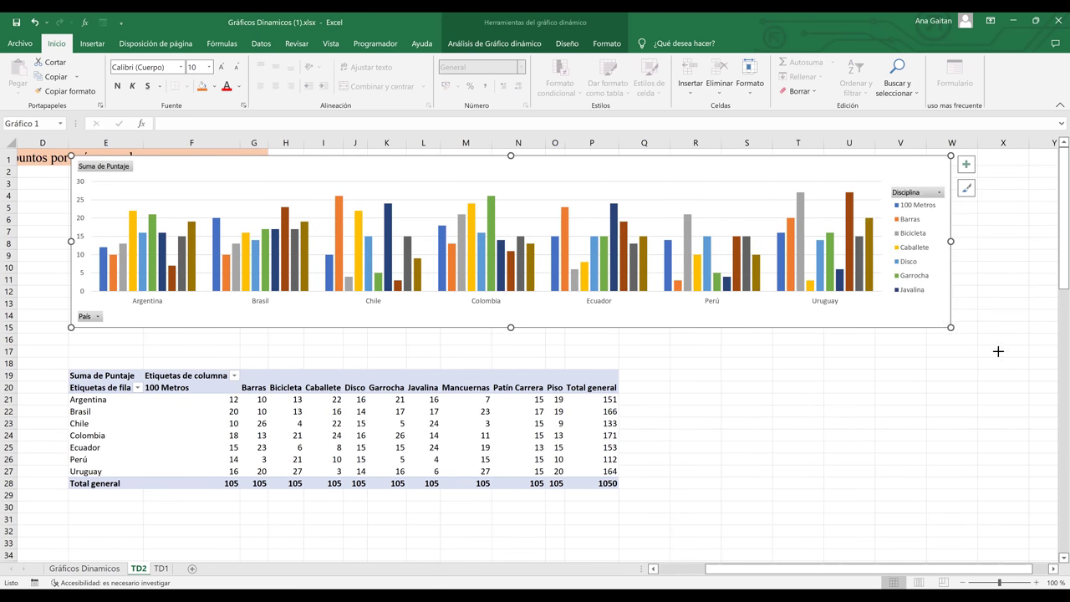
mouse_move(979, 418)
mouse_down()
mouse_move(994, 504)
mouse_move(1005, 505)
mouse_move(962, 357)
mouse_move(918, 367)
mouse_up()
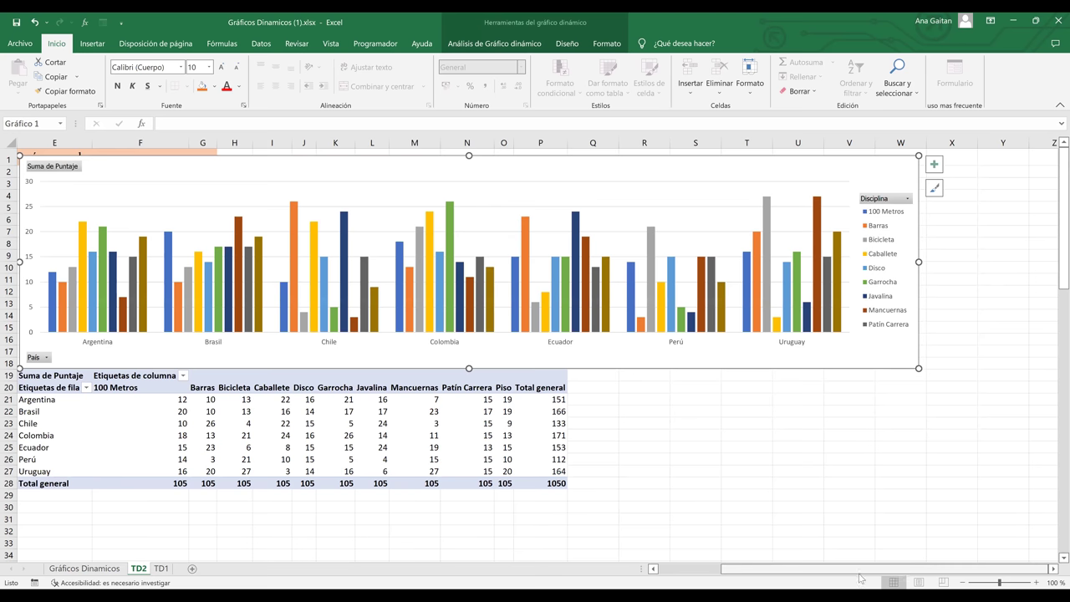
drag(870, 575, 879, 577)
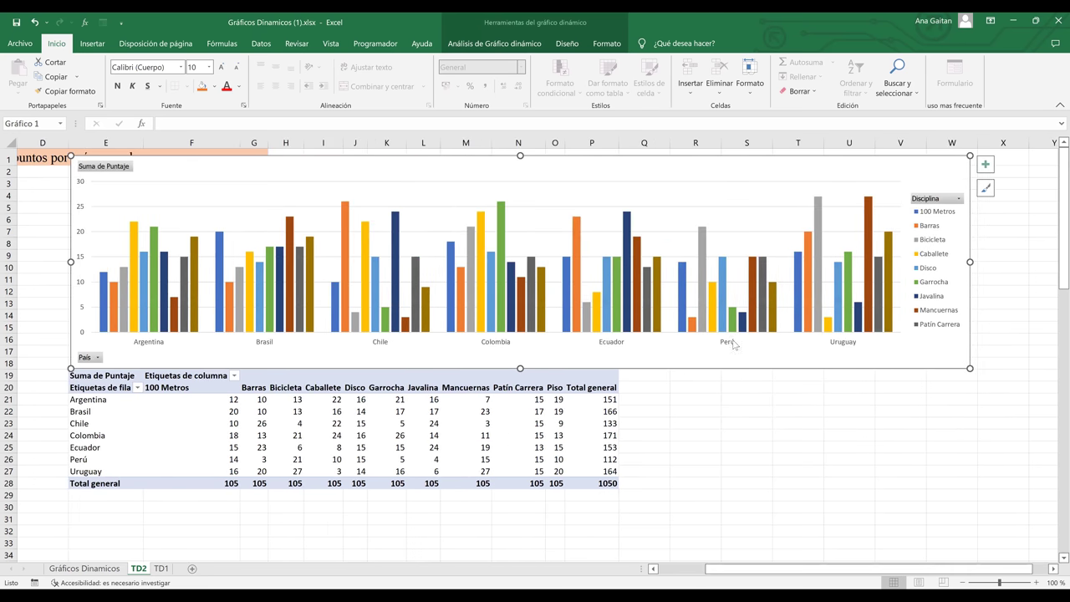
click(718, 347)
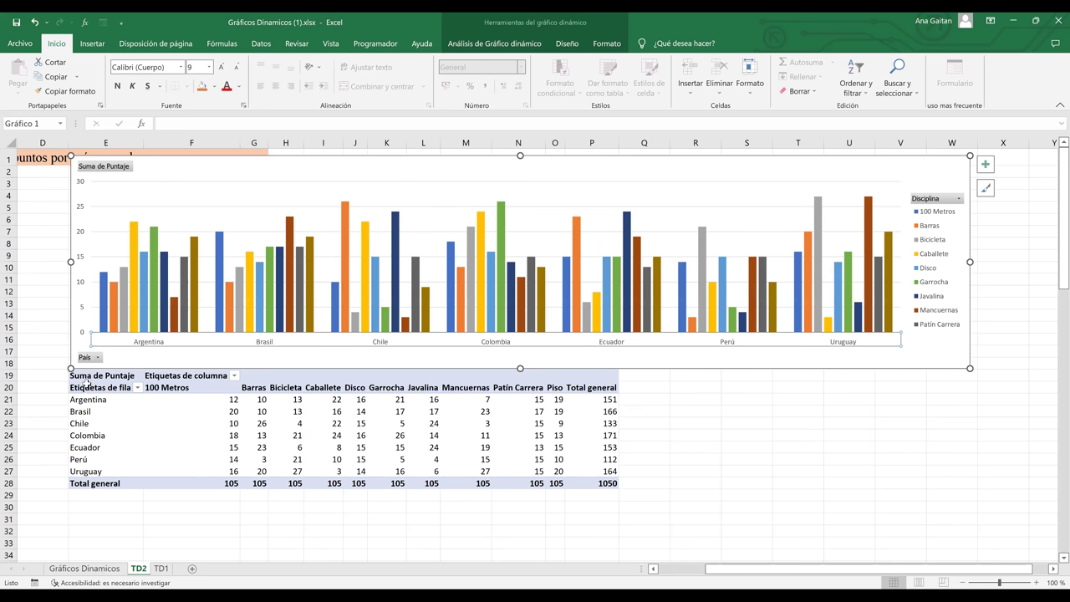
click(98, 358)
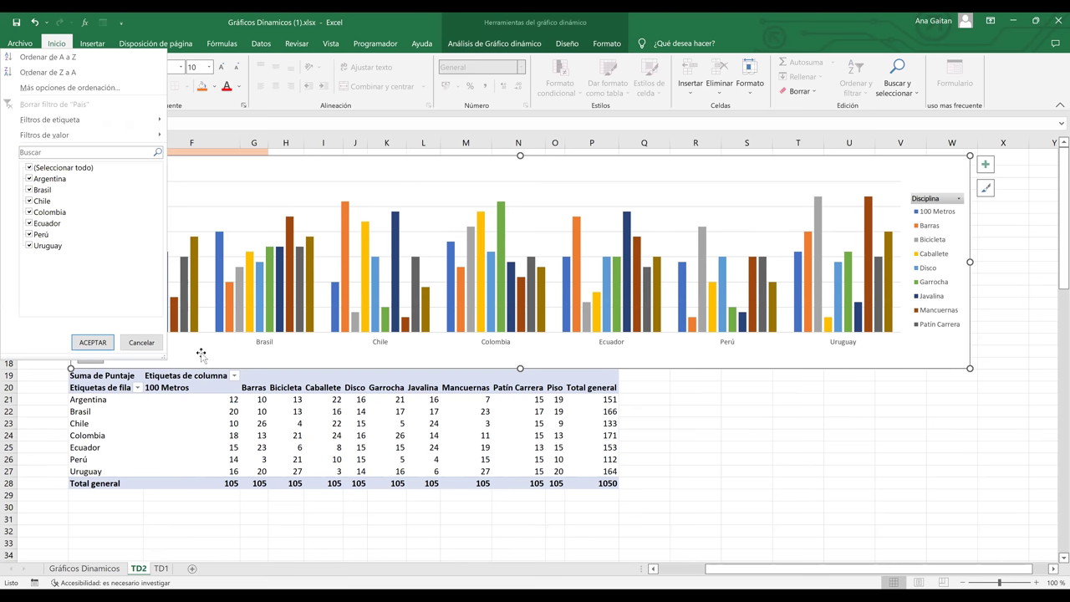
click(203, 350)
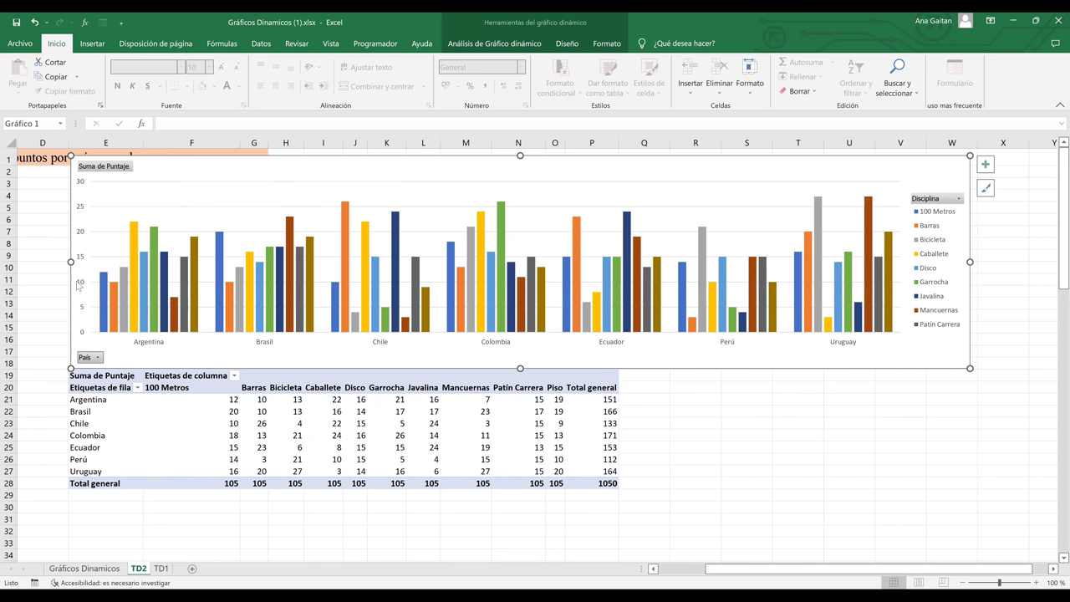
Step: Filter the pivot chart's País field to show only Colombia and Uruguay
click(95, 358)
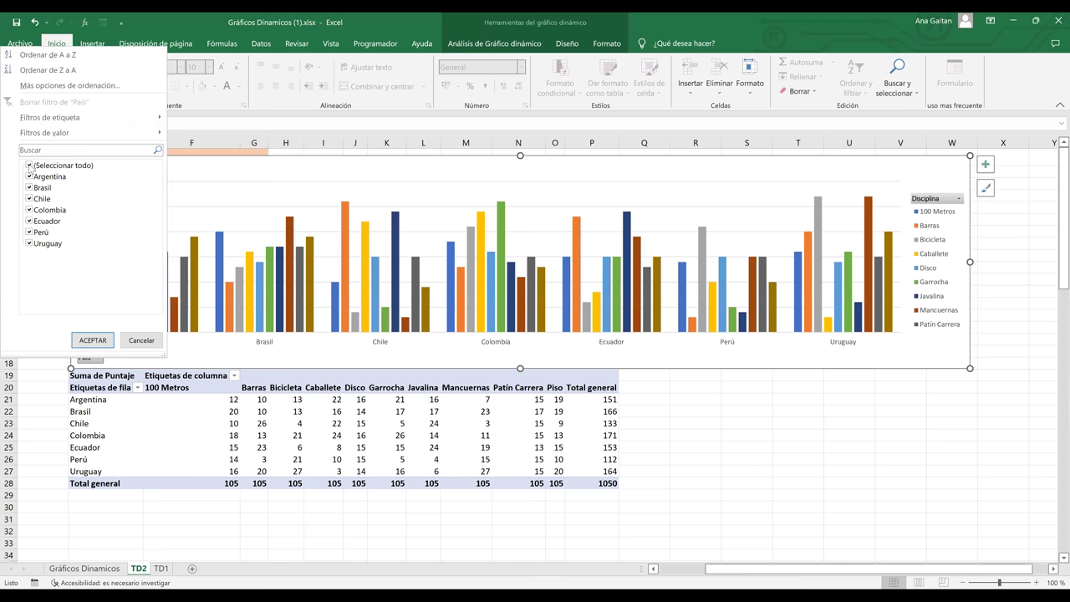
click(29, 167)
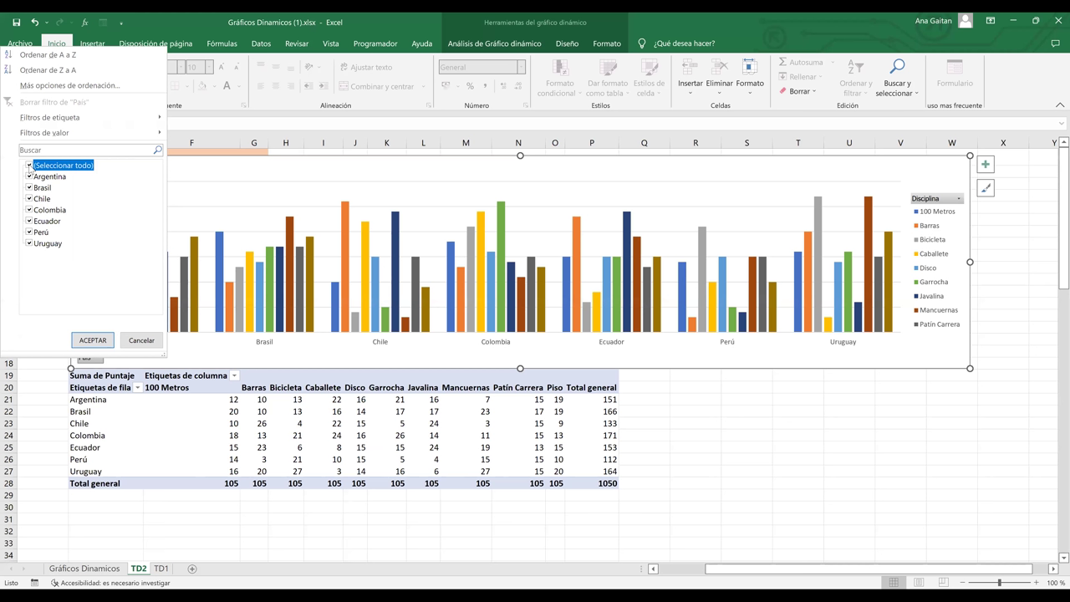
click(29, 166)
click(30, 211)
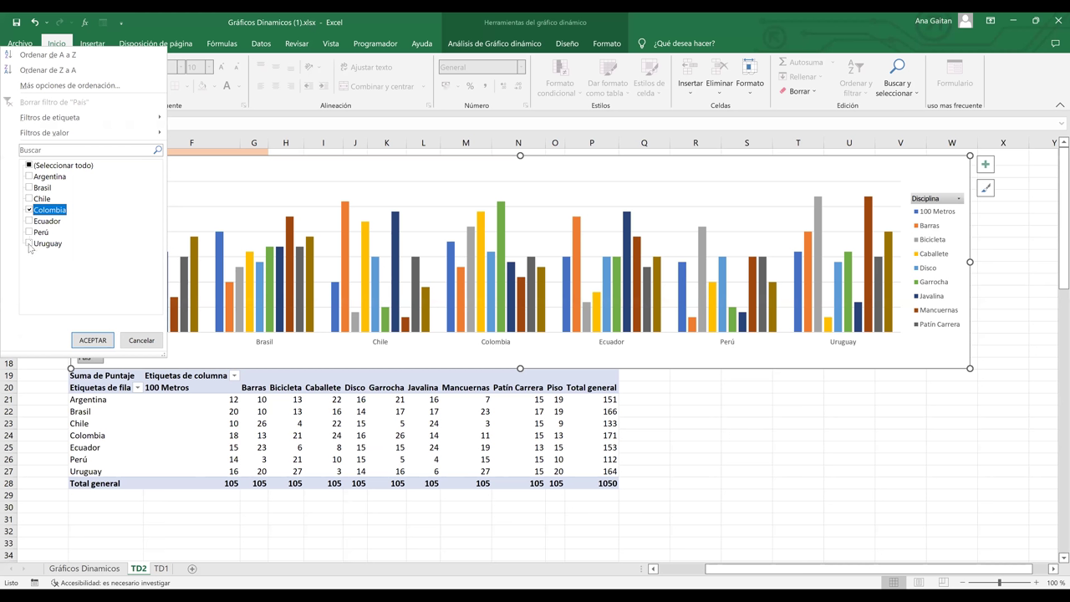
click(30, 243)
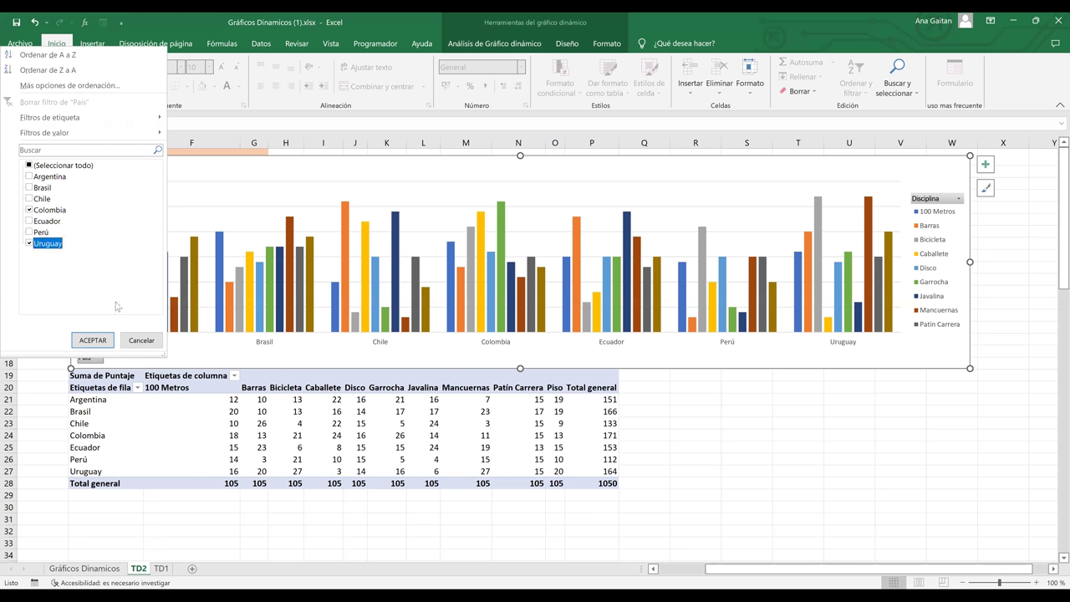
click(93, 341)
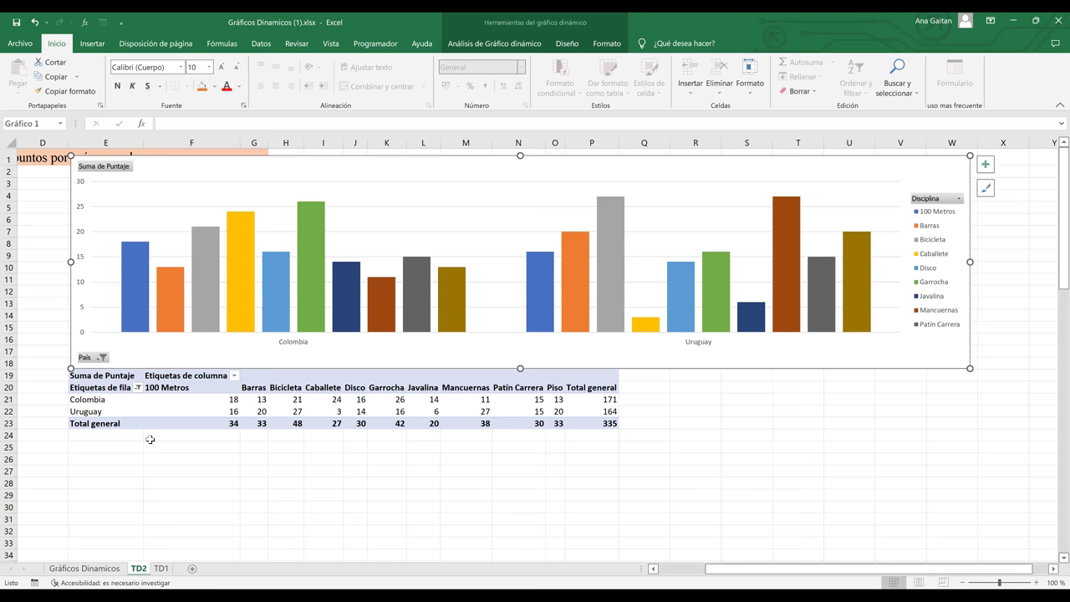
Step: Examine the Colombia and Uruguay rows of the filtered pivot table against the chart
click(87, 402)
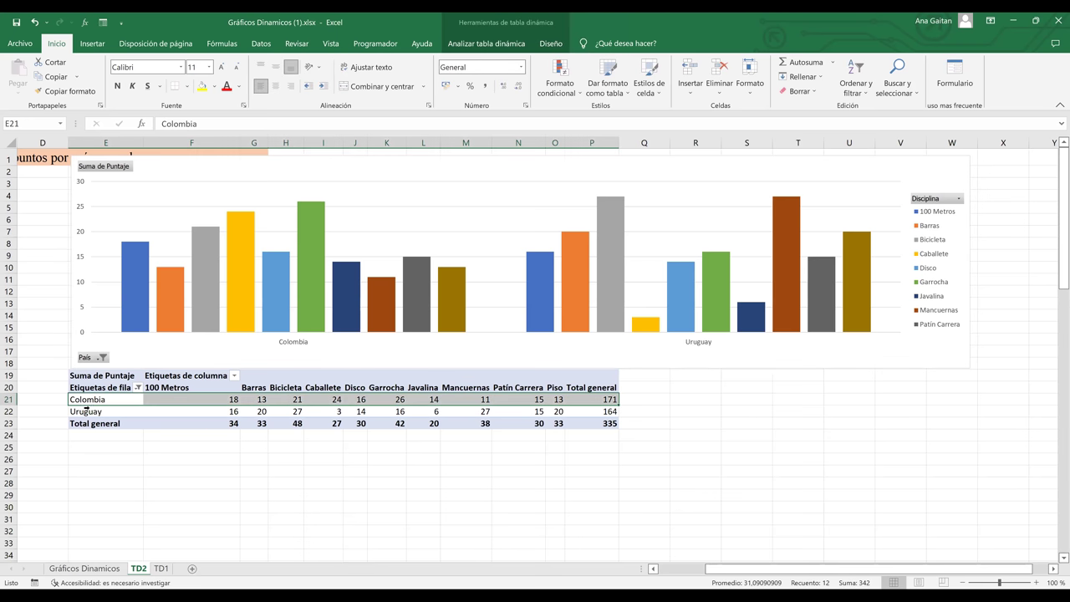
click(8, 400)
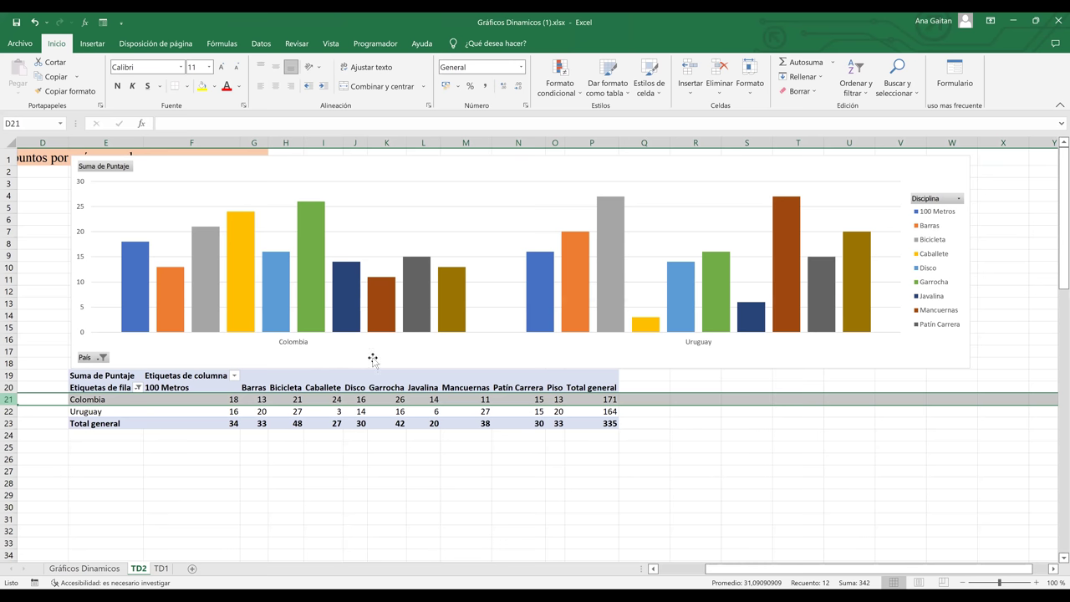
key(Down)
key(shift+space)
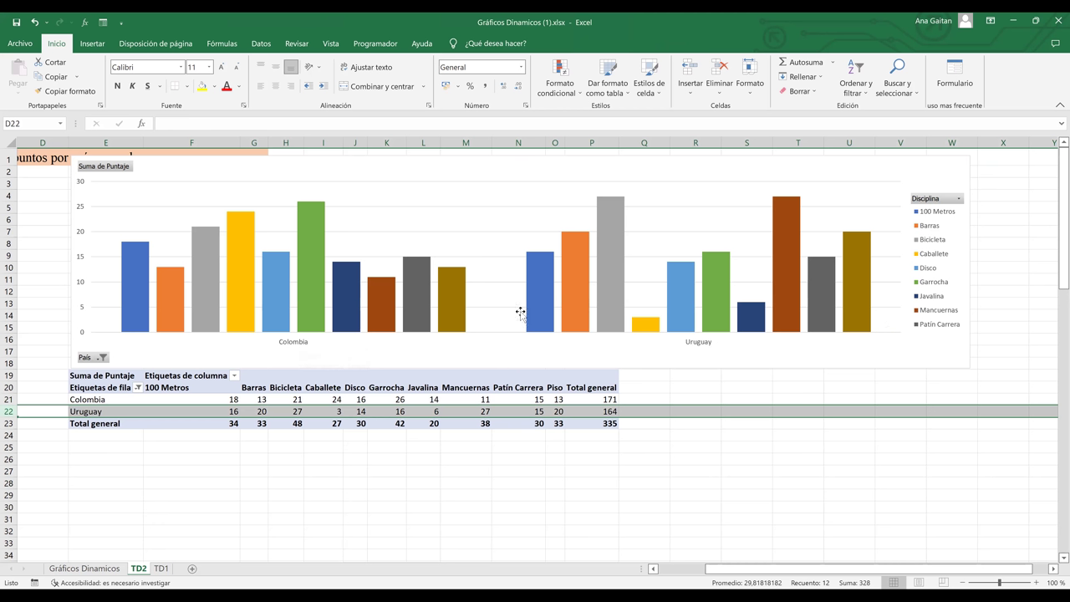
click(465, 458)
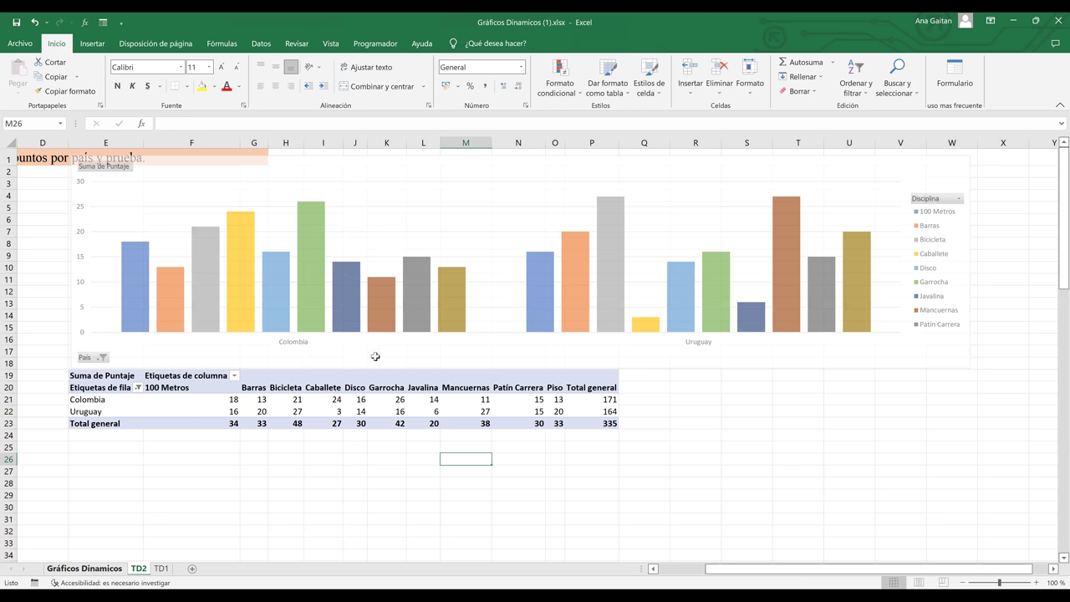
Step: Copy the "Tabla dinámica 3" heading from the Gráficos Dinamicos sheet into cell A1 of a new sheet
key(ctrl+Page_Up)
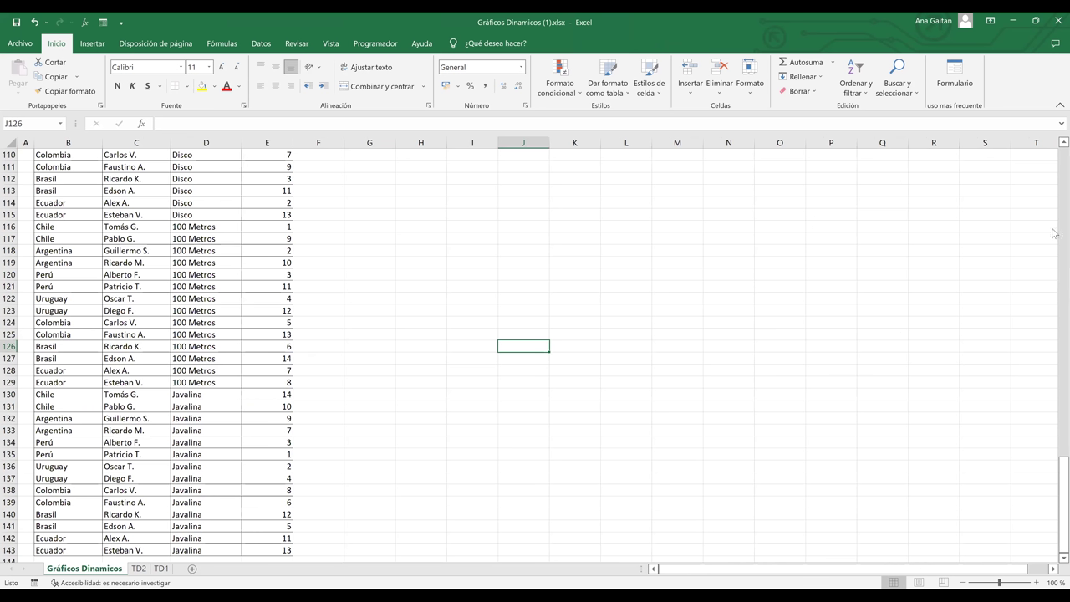
scroll(1053, 236, up, 10)
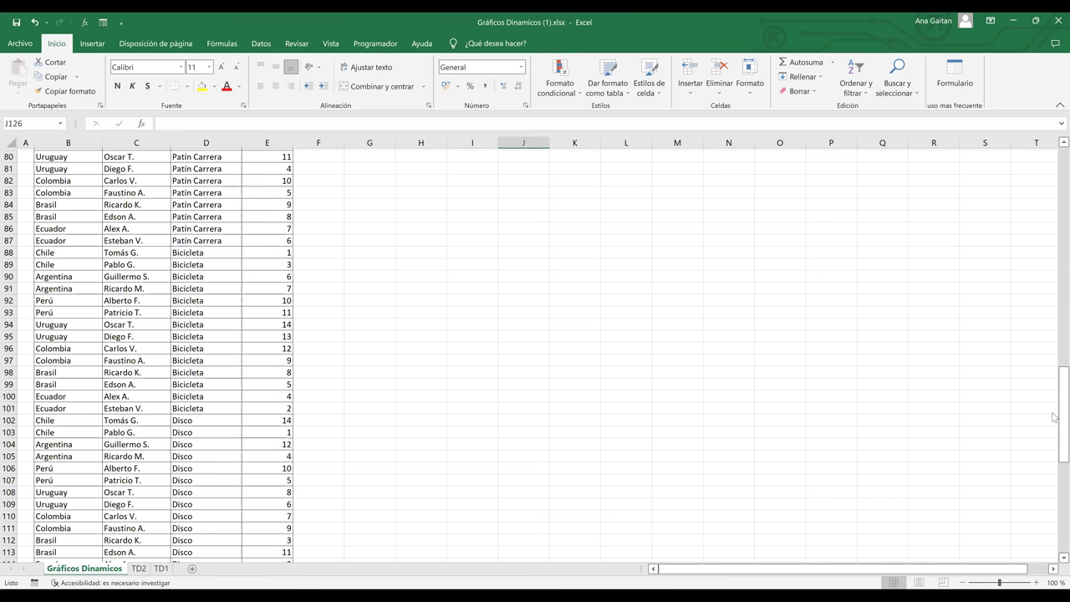
scroll(476, 274, up, 20)
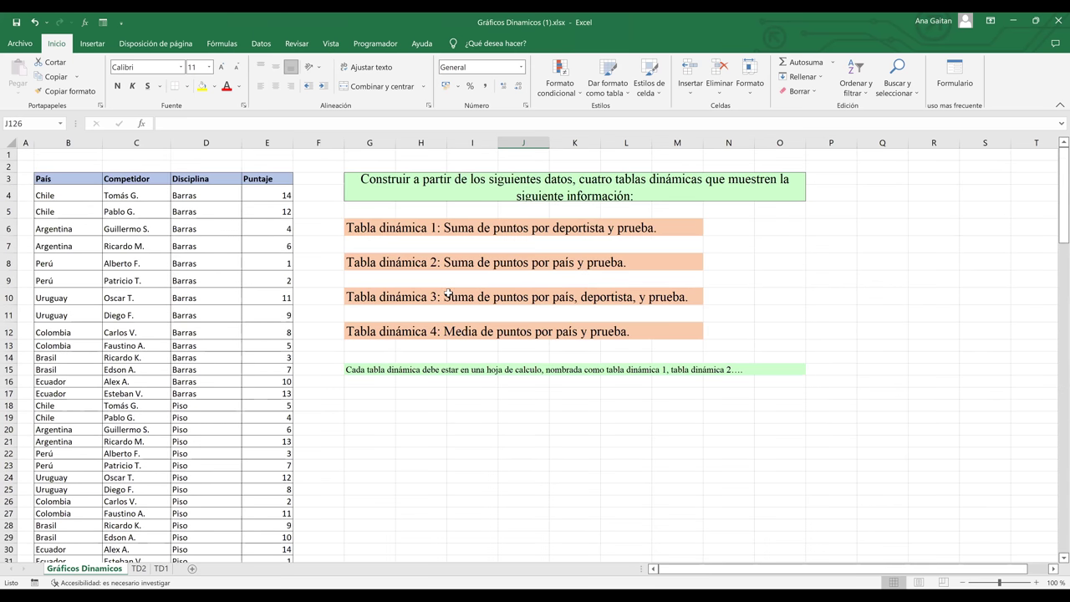
click(448, 294)
key(ctrl+c)
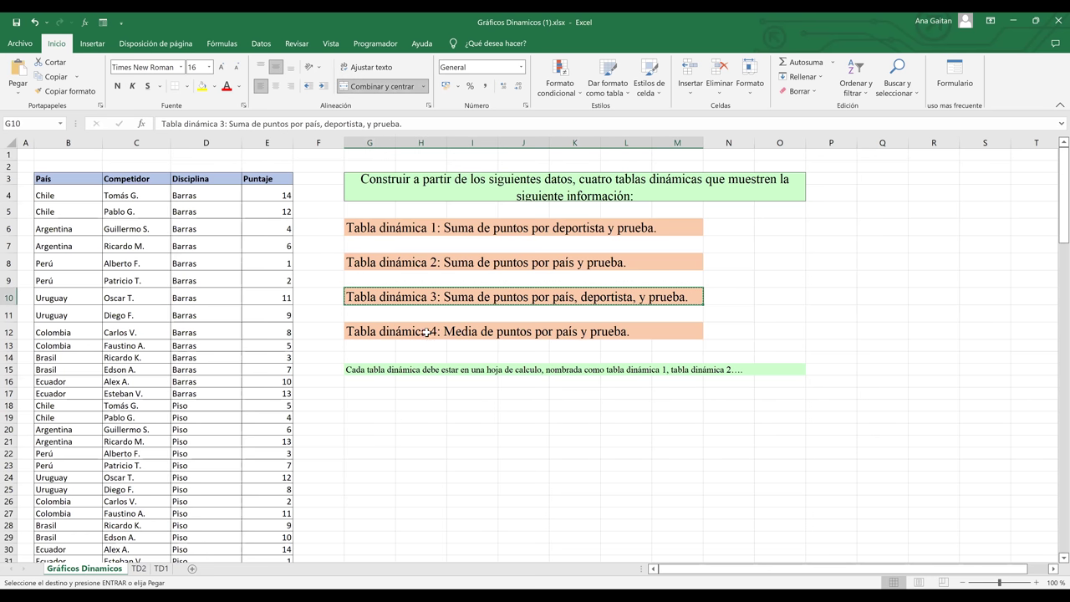
click(194, 571)
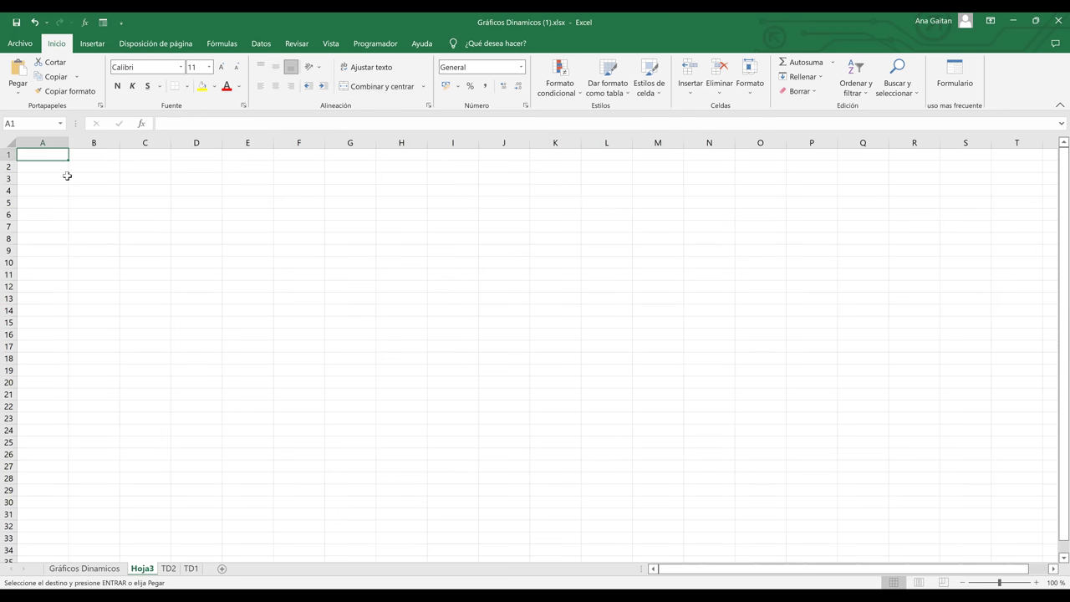
key(ctrl+v)
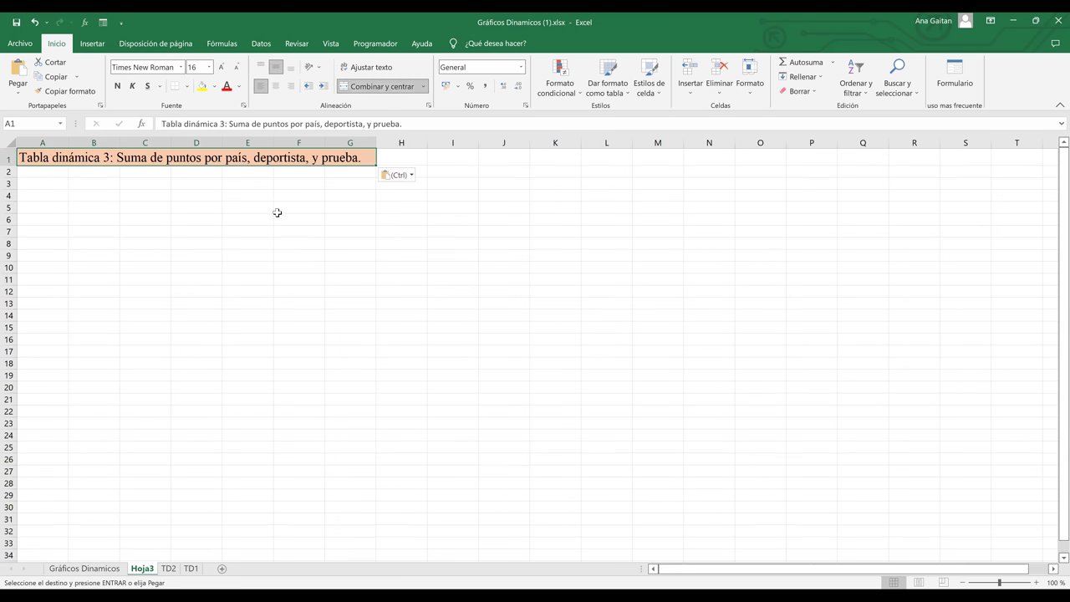
click(281, 215)
click(338, 159)
Step: Create a pivot table from range B3:E143 of the Gráficos Dinamicos sheet, placed at cell A3 of the existing new sheet
click(92, 44)
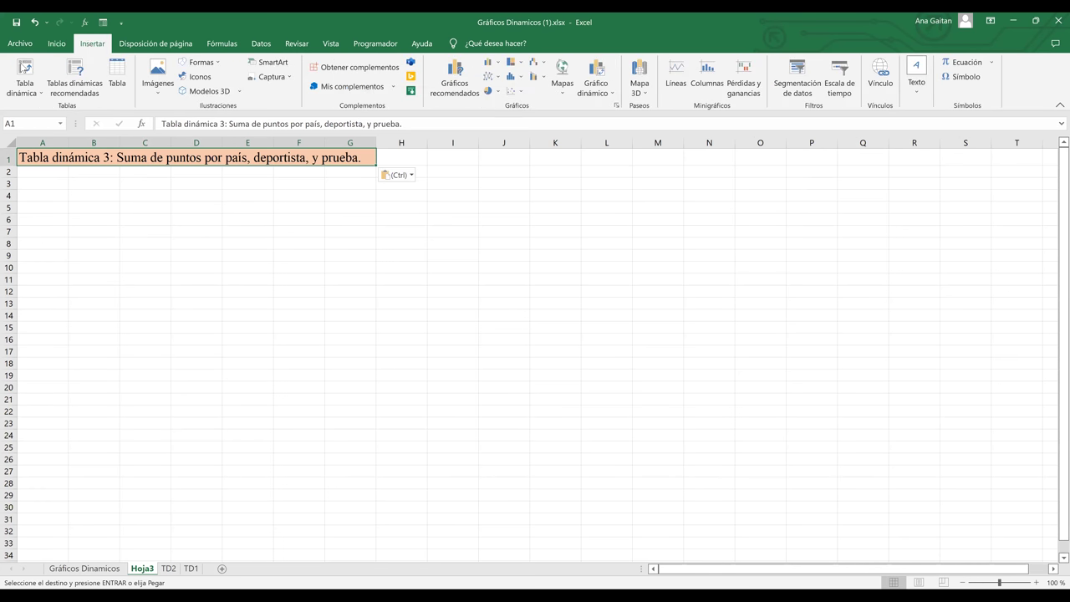
click(25, 66)
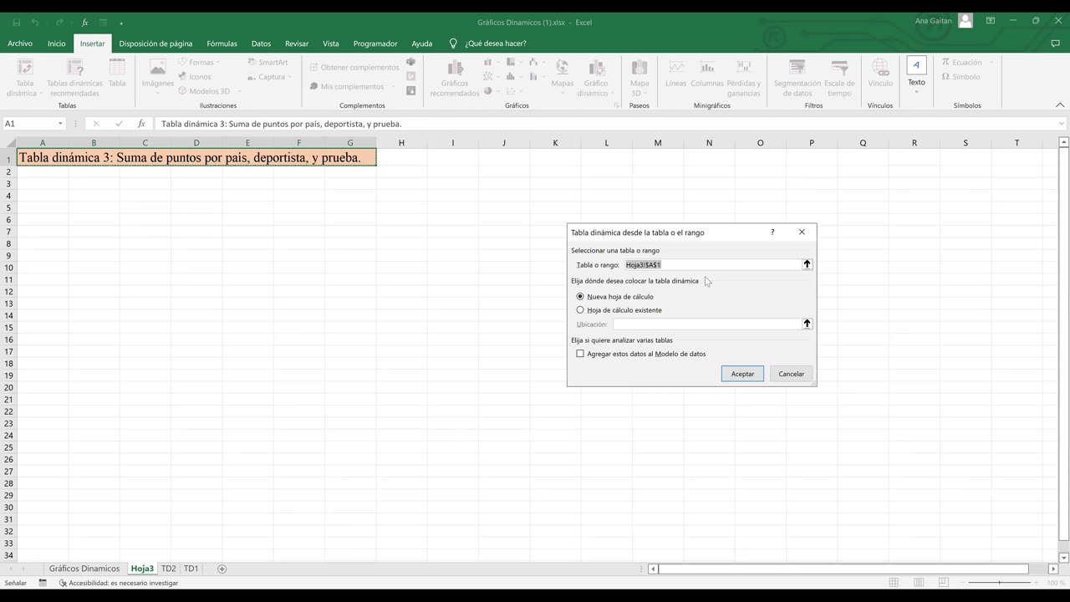
key(BackSpace)
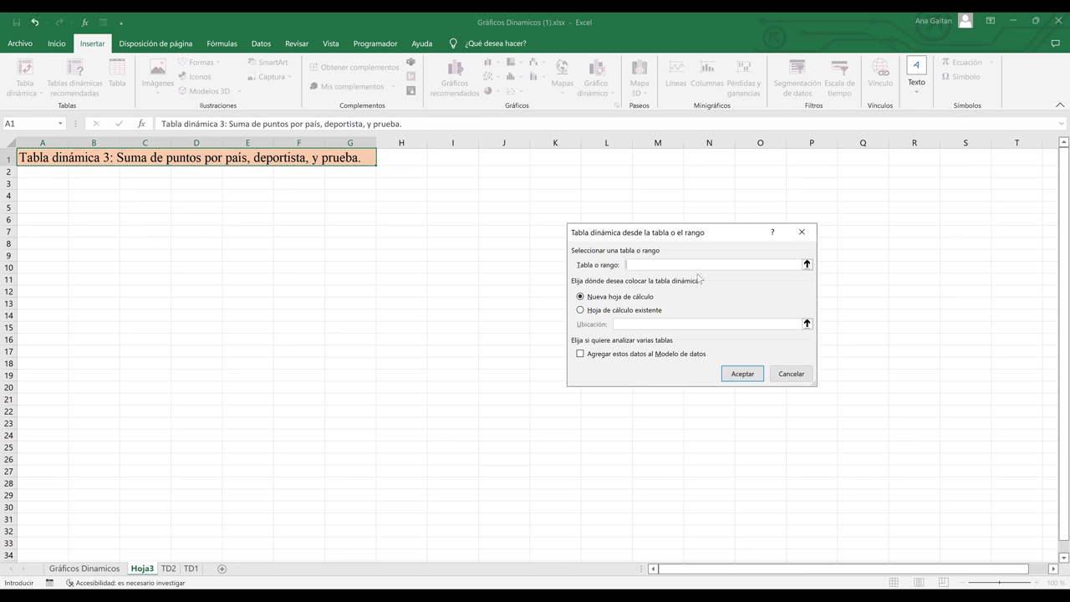
click(69, 573)
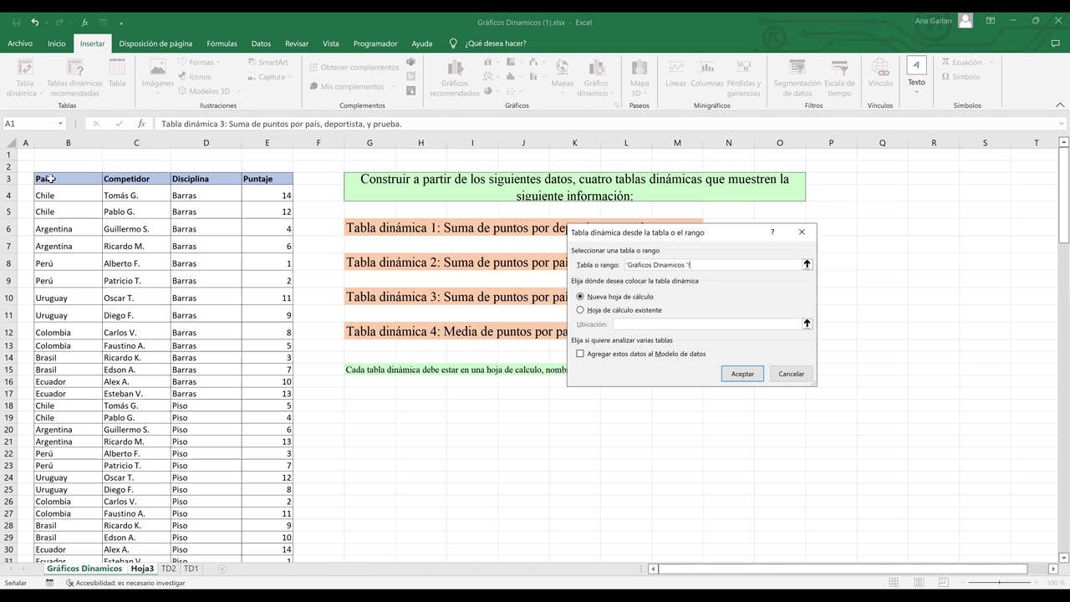
click(51, 178)
key(ctrl+shift+Down)
key(ctrl+shift+Right)
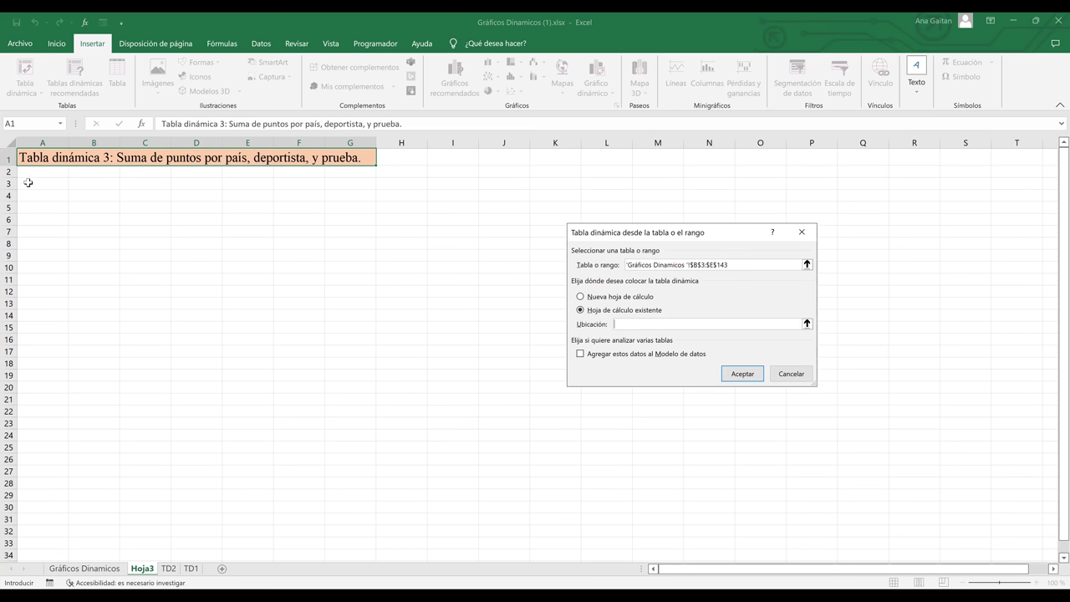
click(28, 183)
click(744, 375)
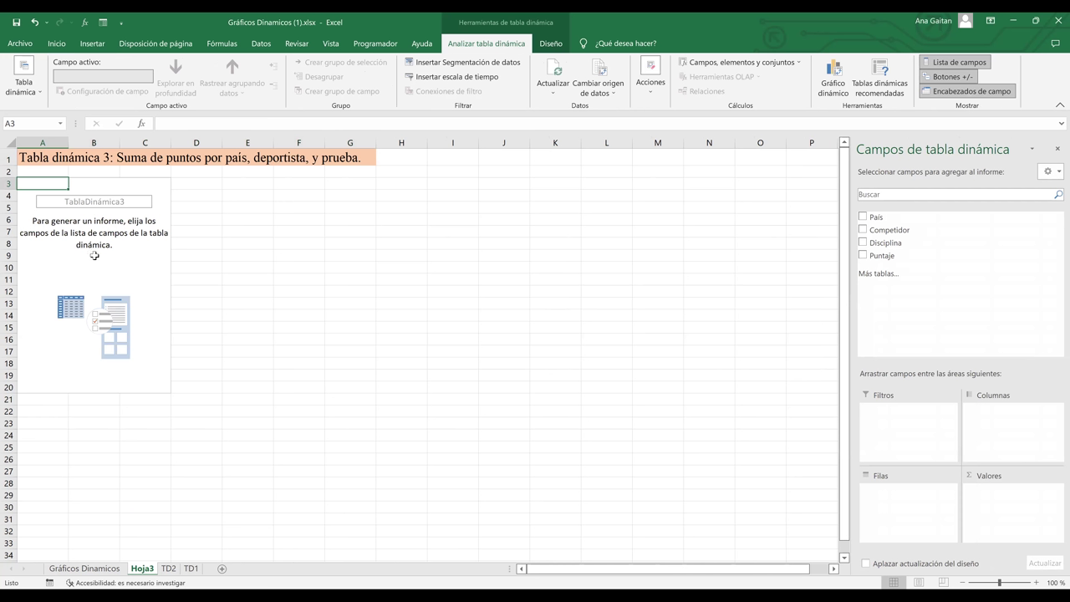
Step: Add País and Competidor as row fields and the sum of Puntaje as the values of the new pivot table
click(95, 256)
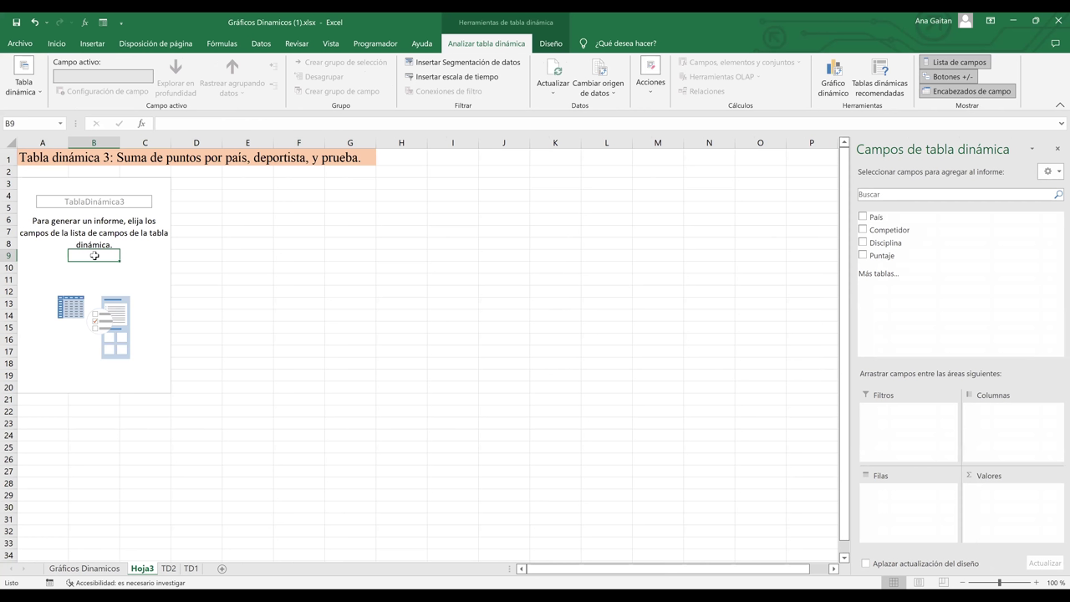
click(191, 568)
drag(863, 217, 864, 232)
click(864, 231)
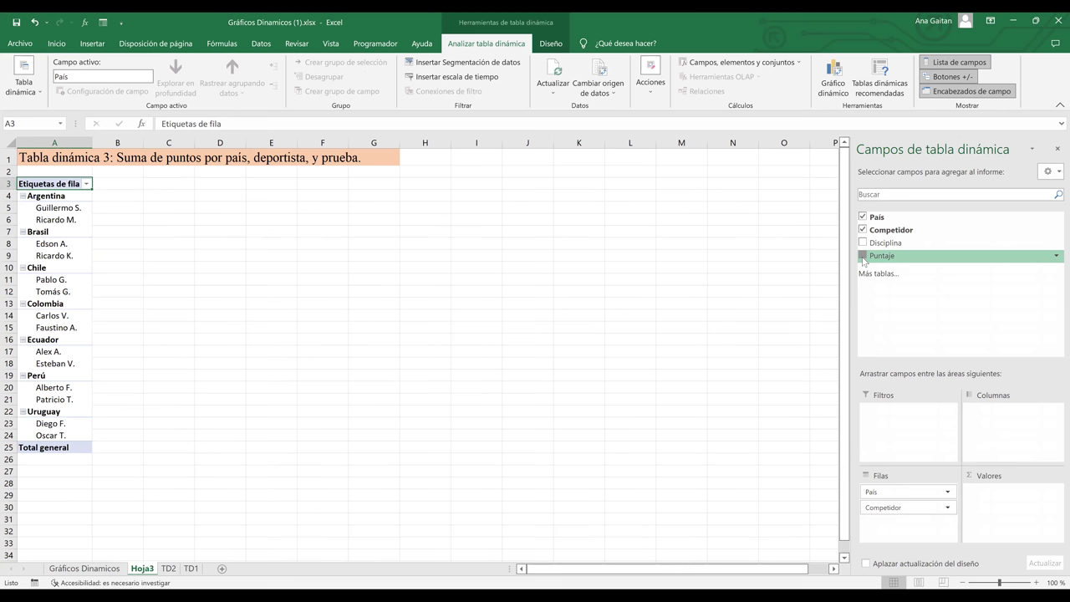
click(862, 256)
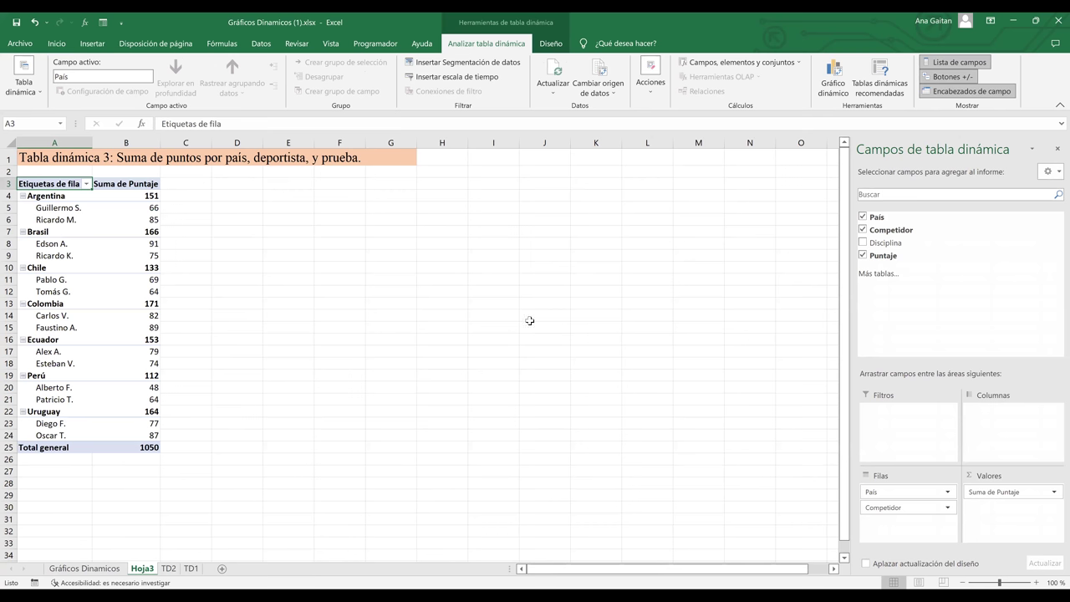
click(46, 225)
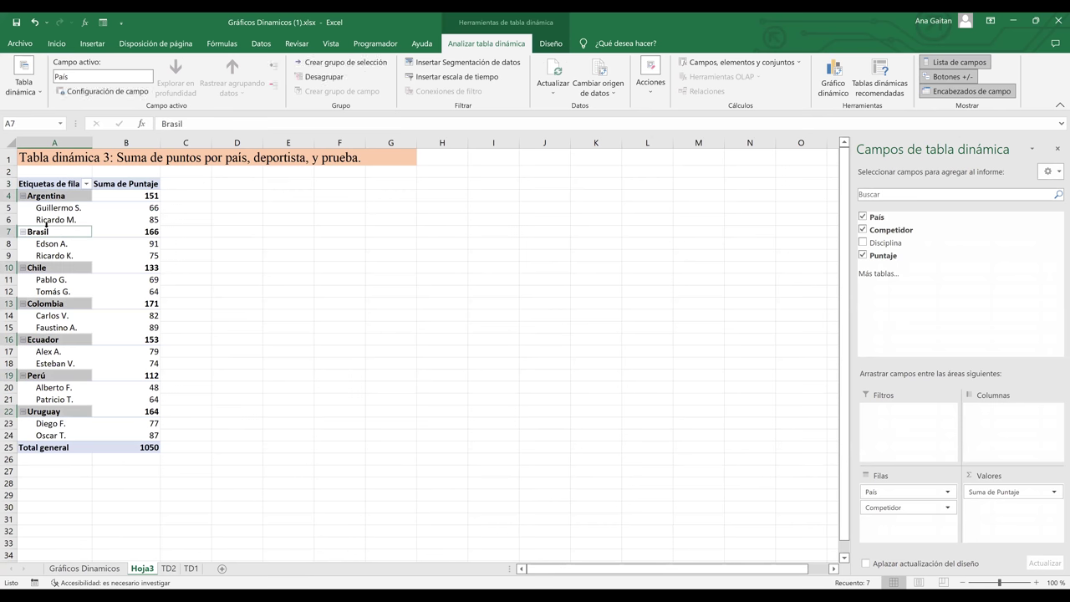
click(210, 242)
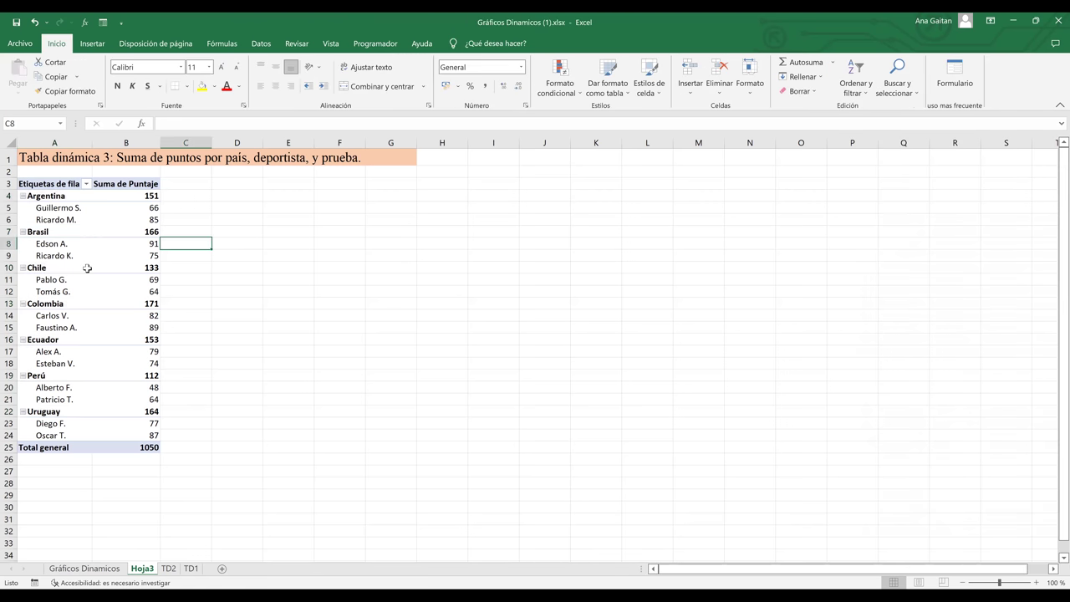
click(214, 209)
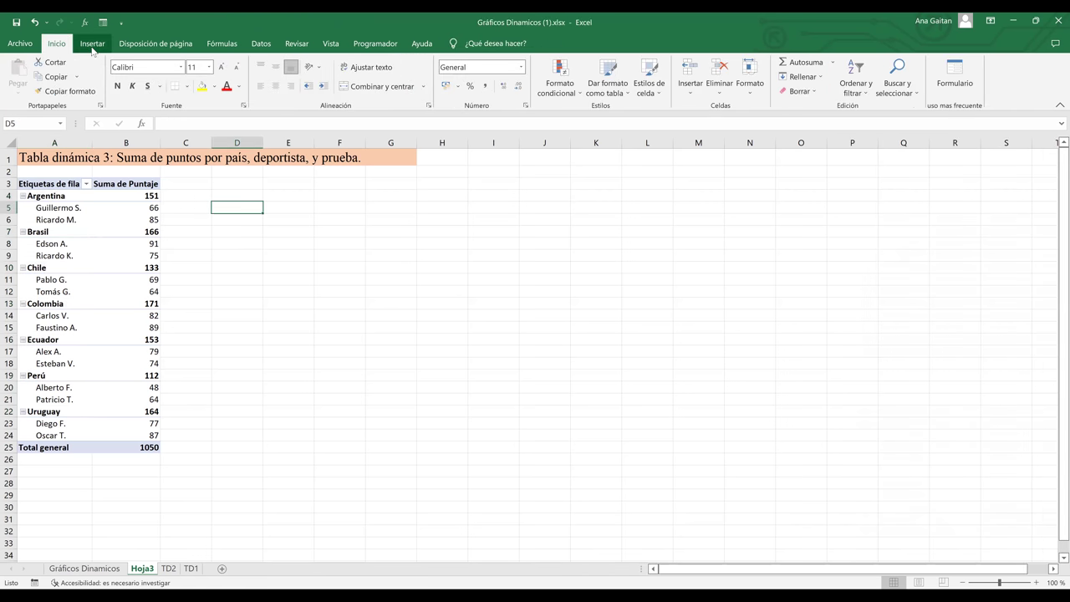
click(92, 48)
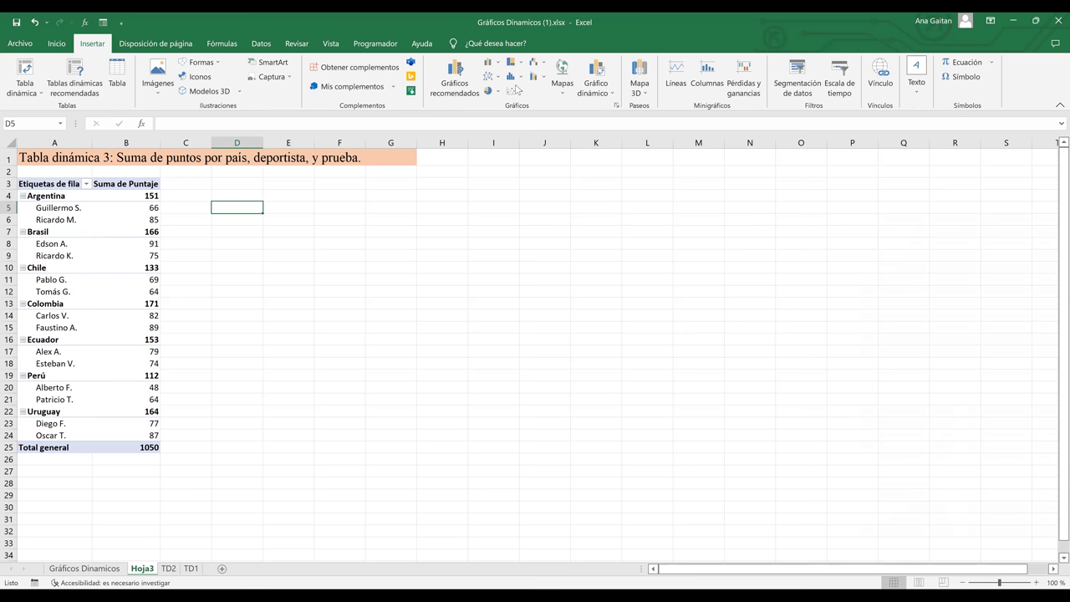
click(599, 72)
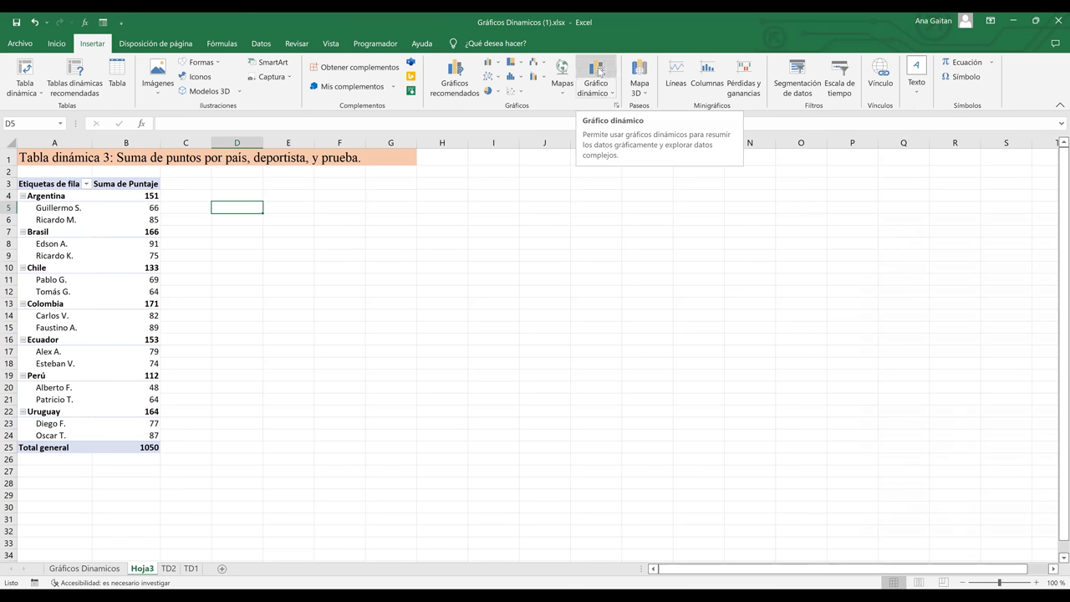
click(599, 72)
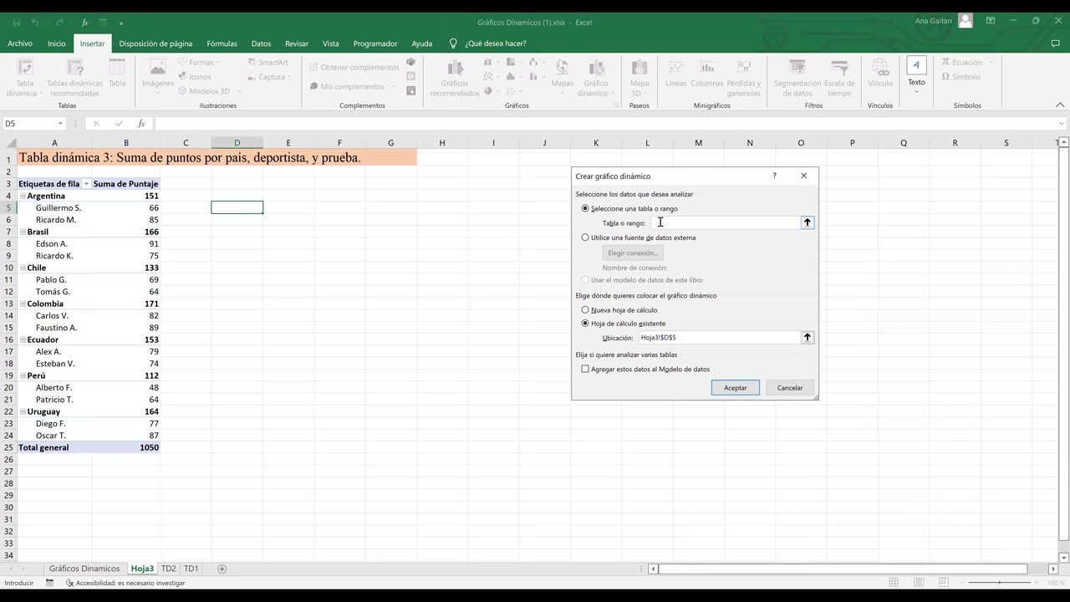
click(808, 178)
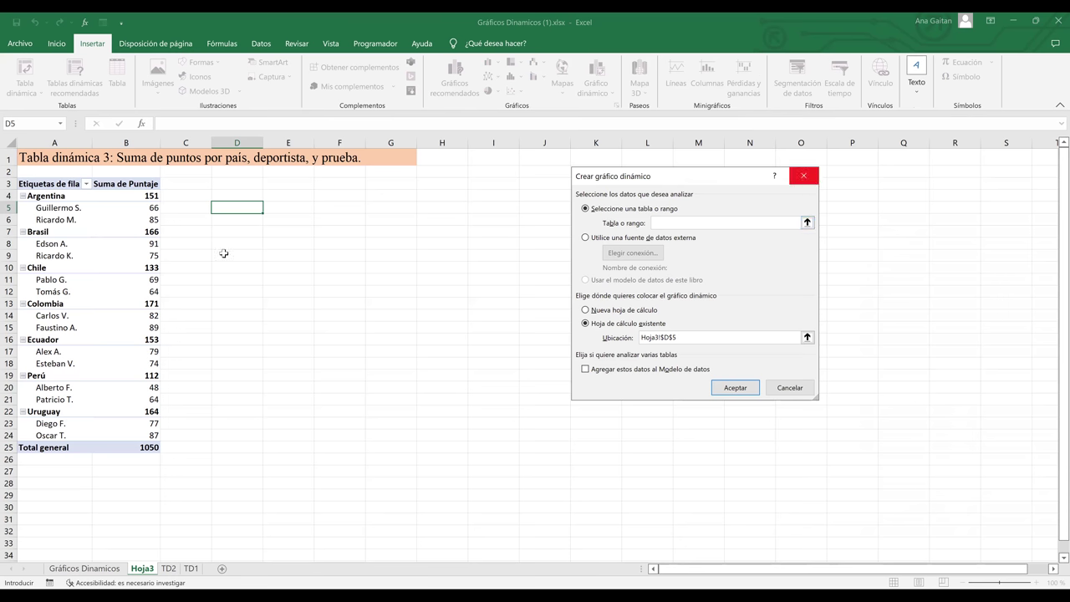
click(126, 231)
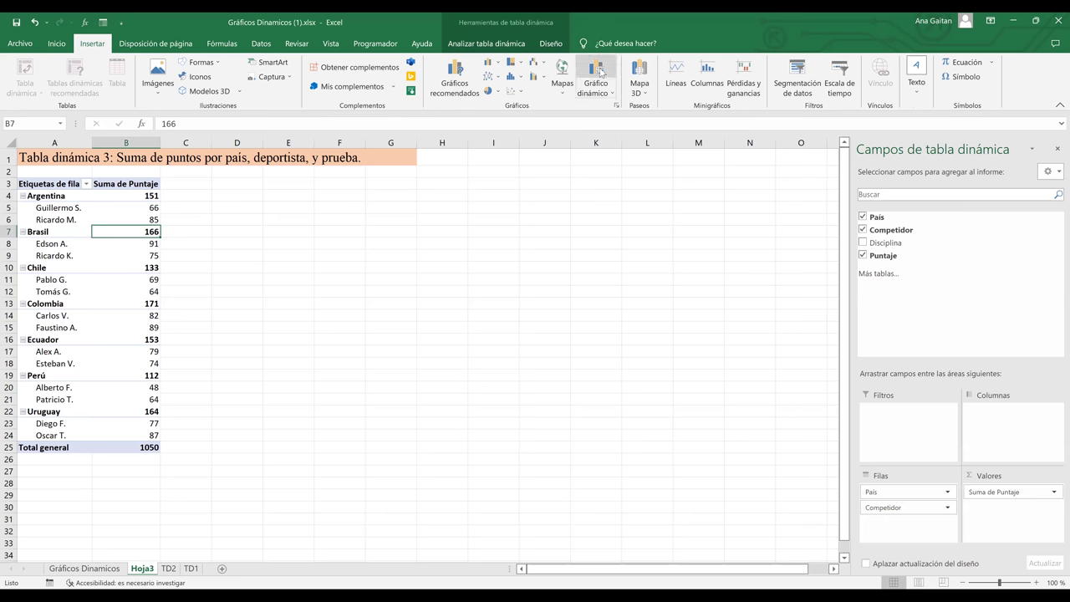
click(597, 70)
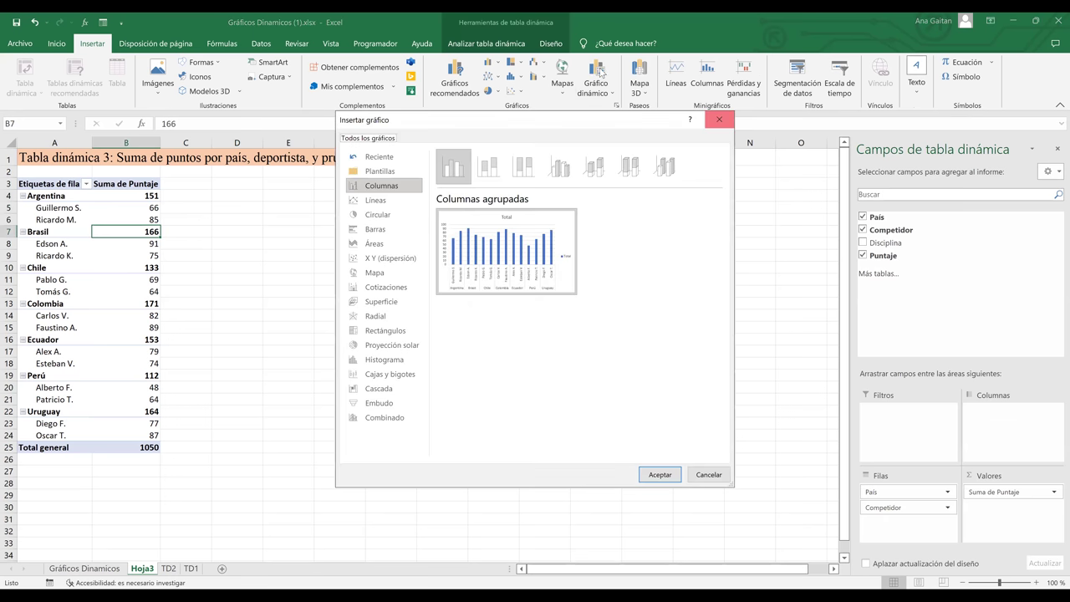
key(Escape)
click(242, 243)
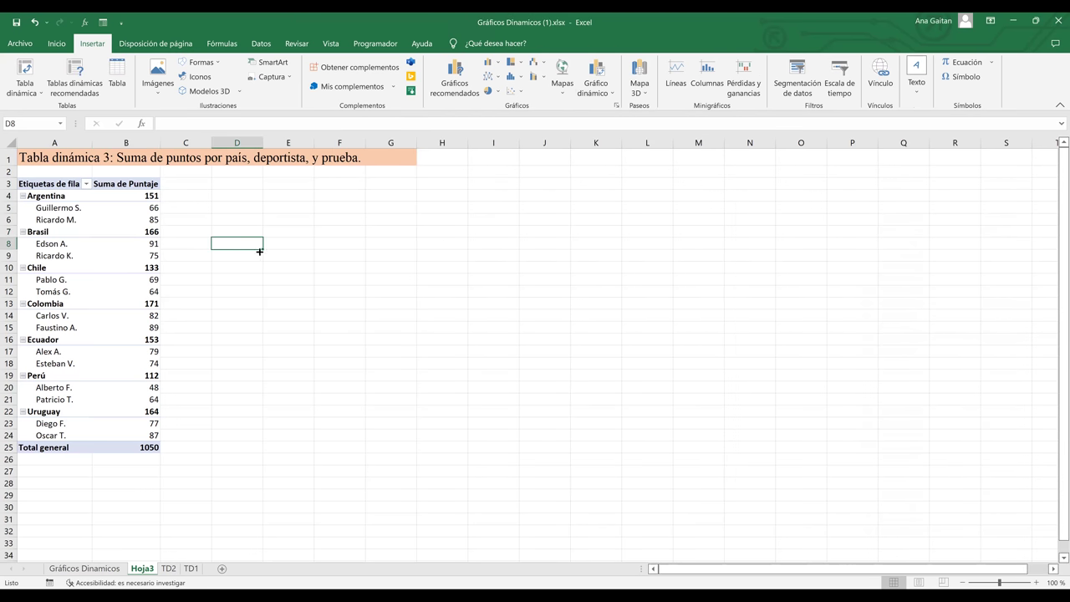
click(604, 74)
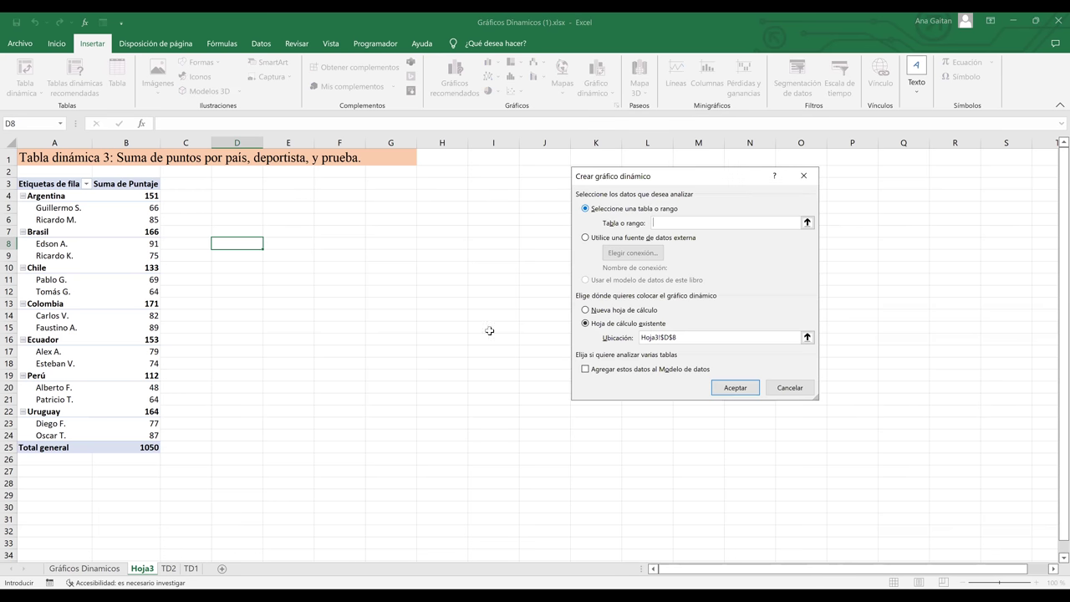
click(804, 178)
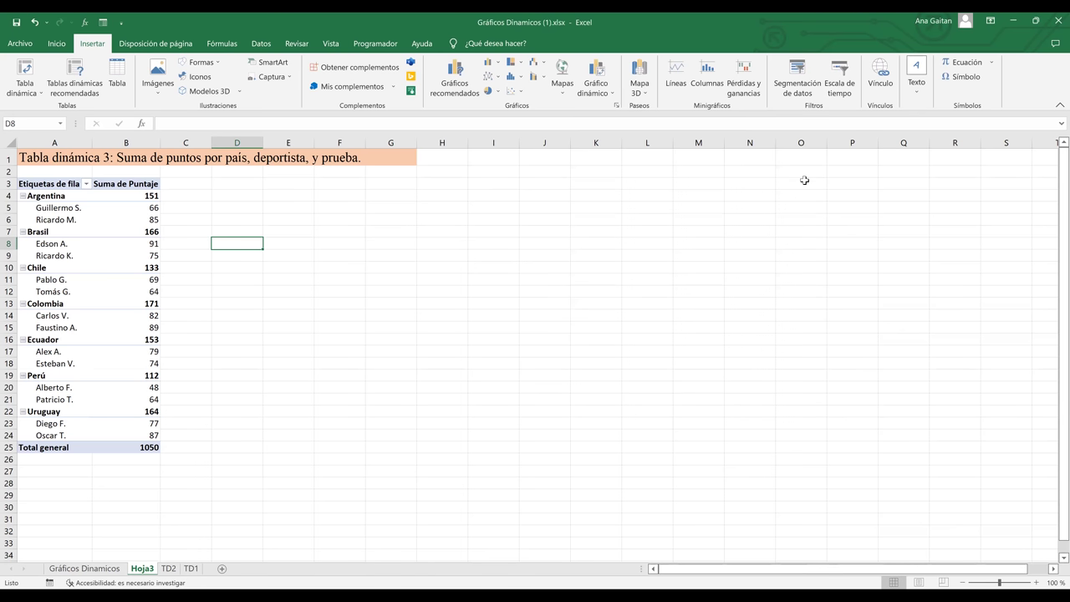
Step: Insert a circular (pie) pivot chart from the pivot table and place it beside the table, around columns H to N
click(95, 232)
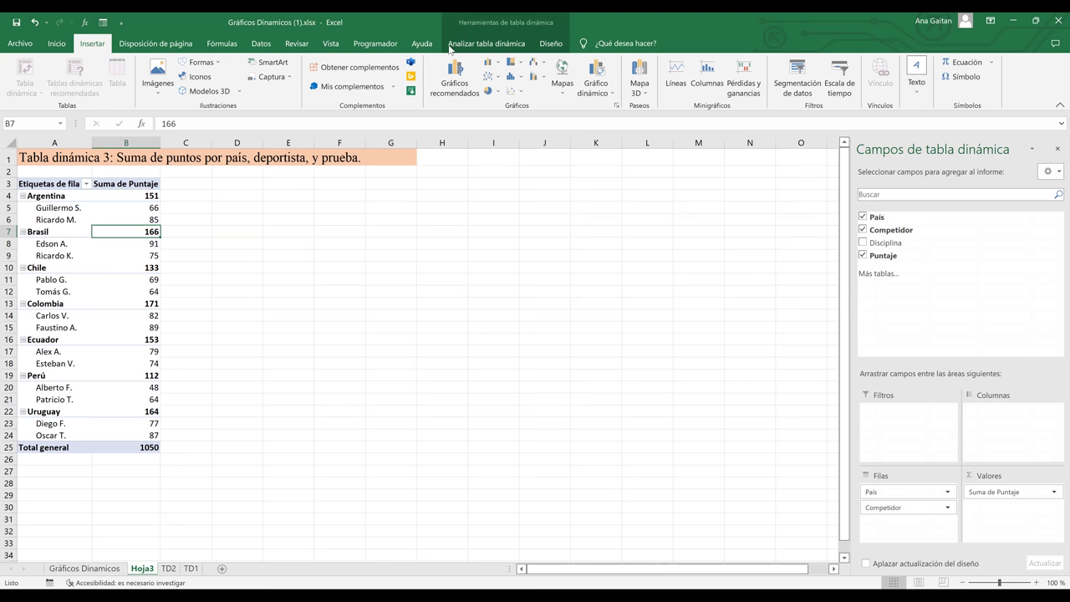
click(601, 73)
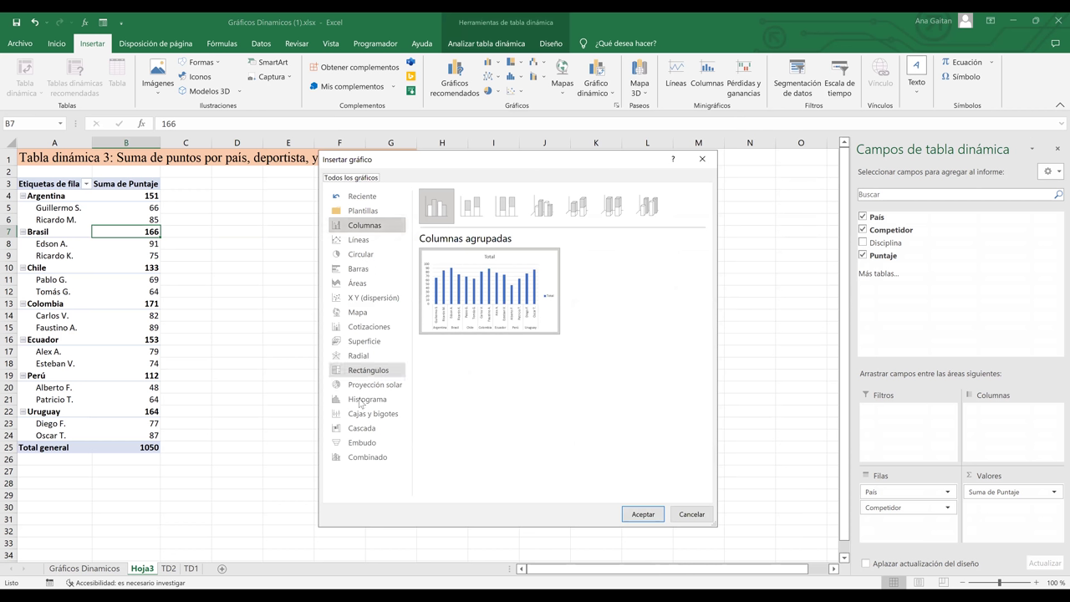
click(356, 259)
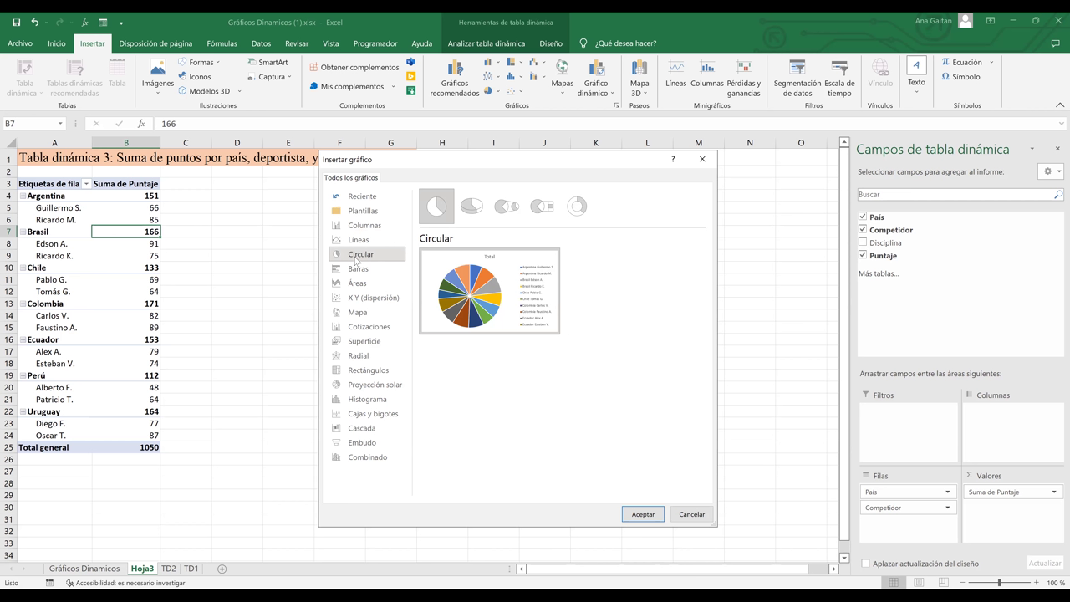
click(638, 515)
drag(583, 242, 707, 181)
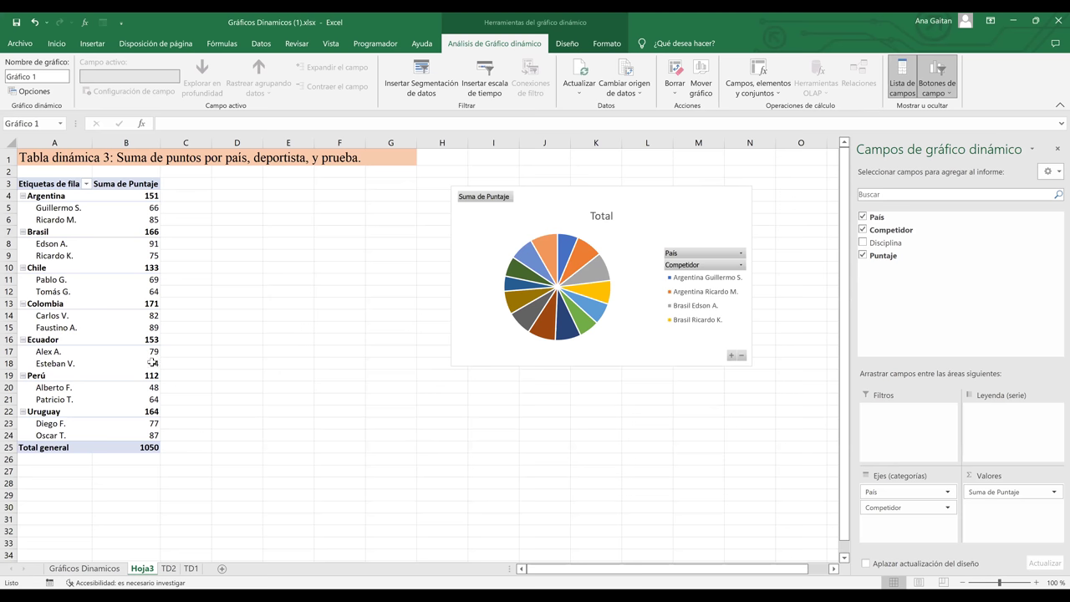
Step: Move the País field from the pivot table's rows to its columns and reposition the chart clear of the table, starting at column J
click(59, 318)
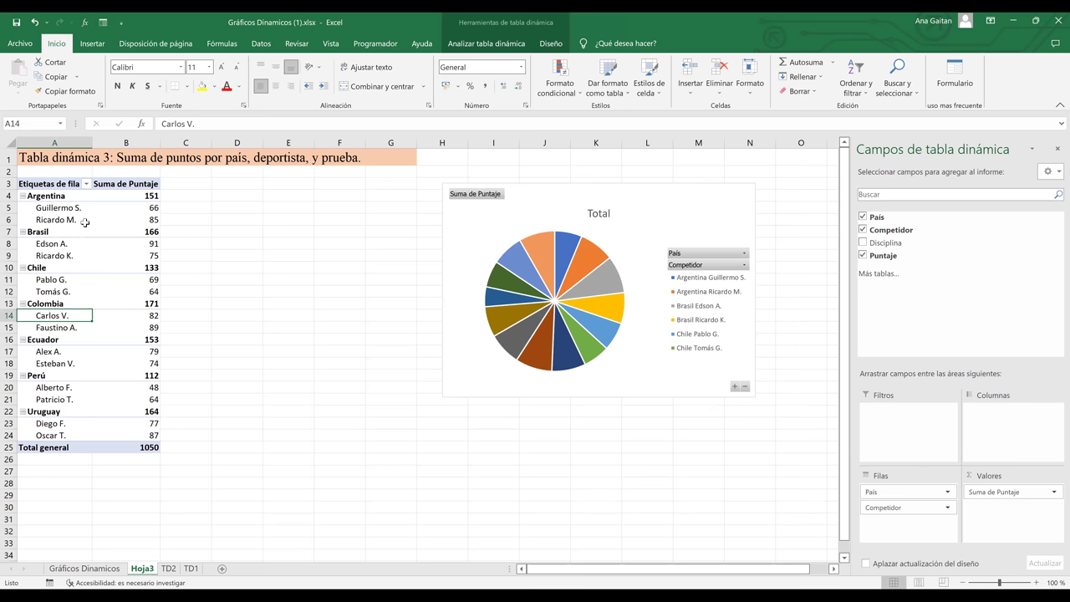
click(85, 222)
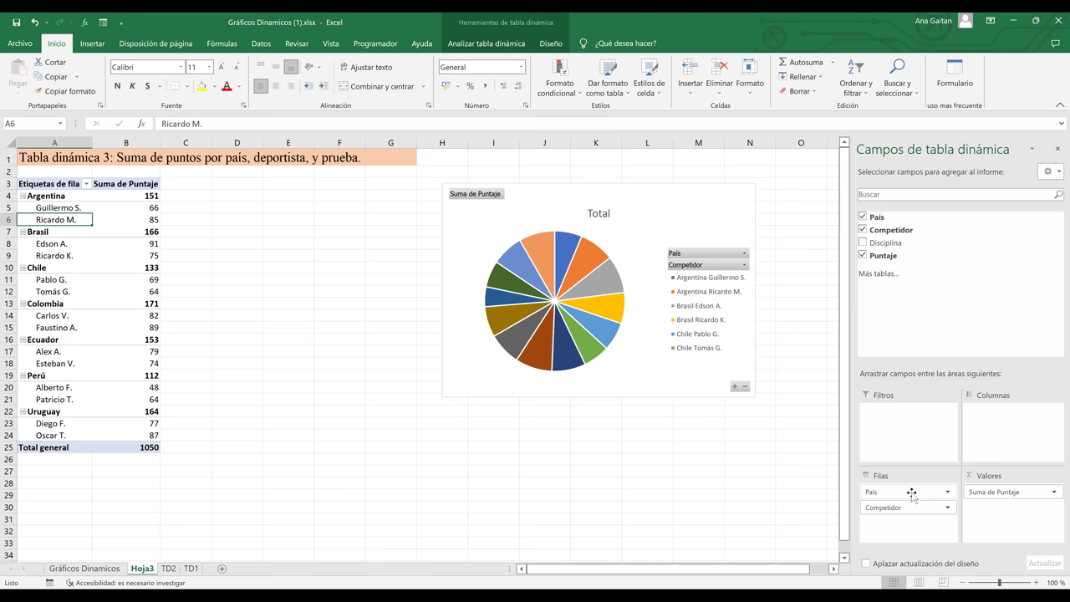
drag(911, 492, 1018, 433)
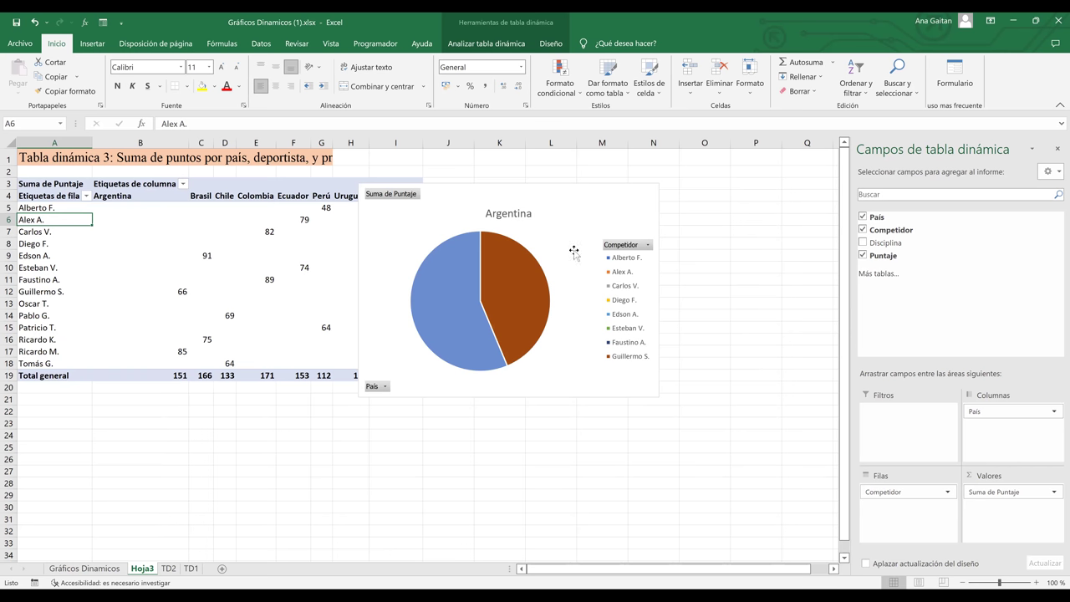
drag(571, 194, 681, 198)
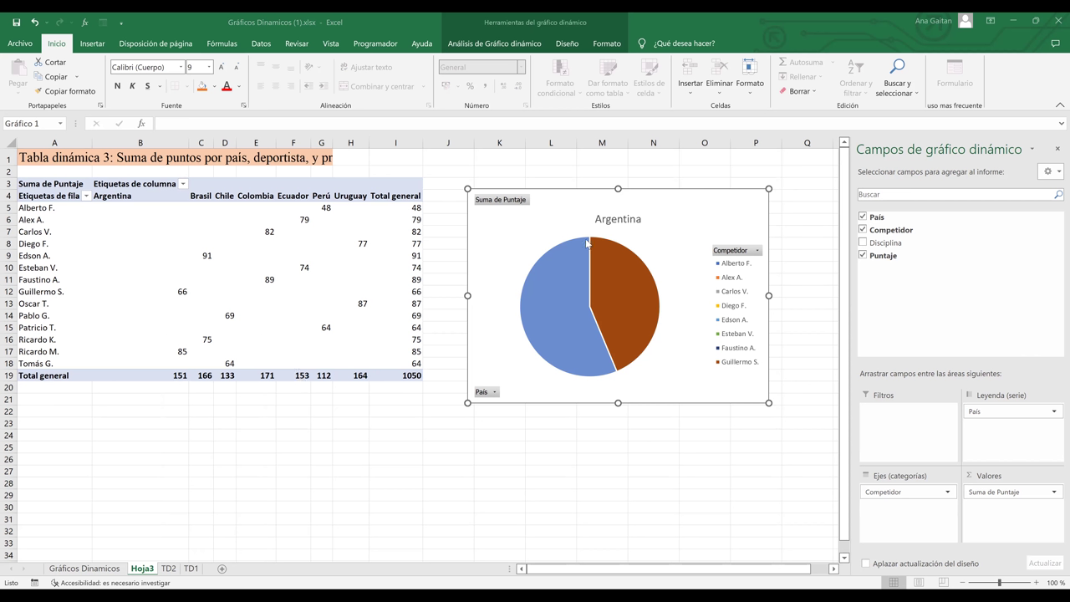
Step: Examine the pie slices and how the pivot table crosses the country columns with the competitor rows
mouse_move(585, 240)
mouse_move(495, 336)
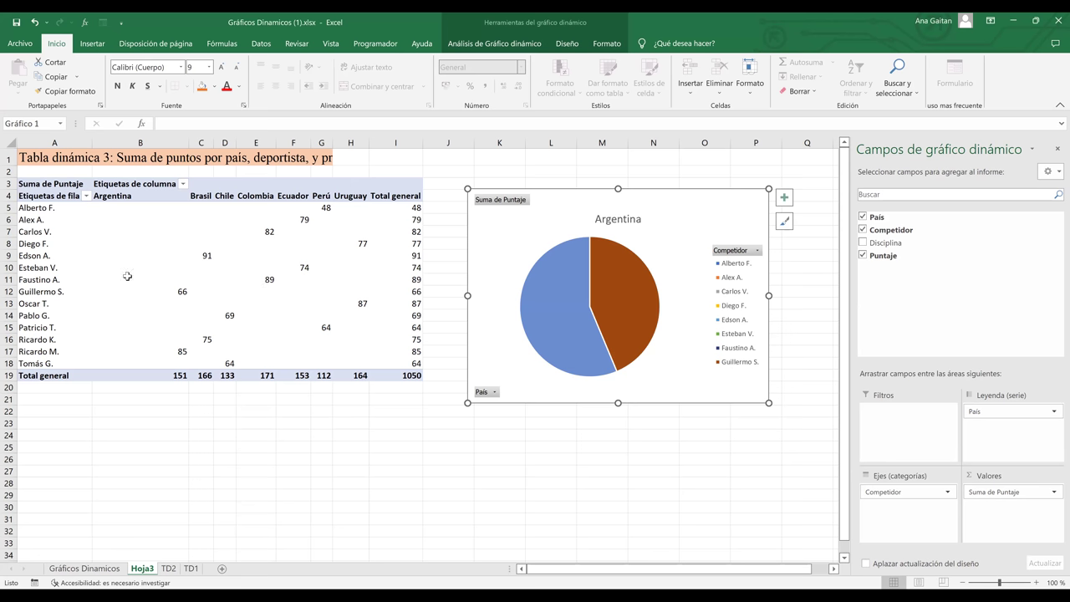
key(Escape)
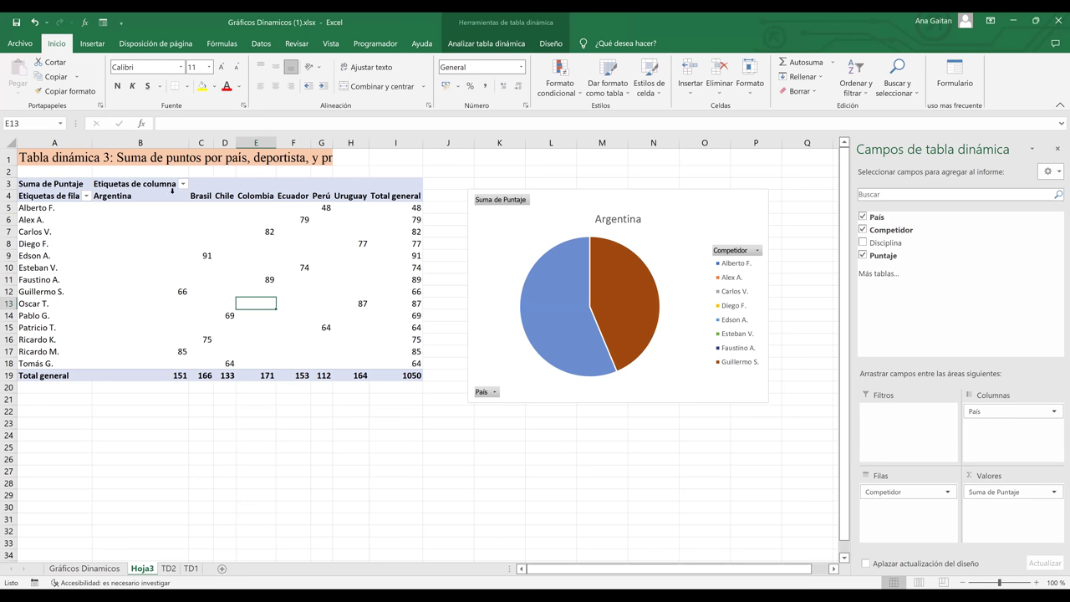
drag(124, 193, 266, 195)
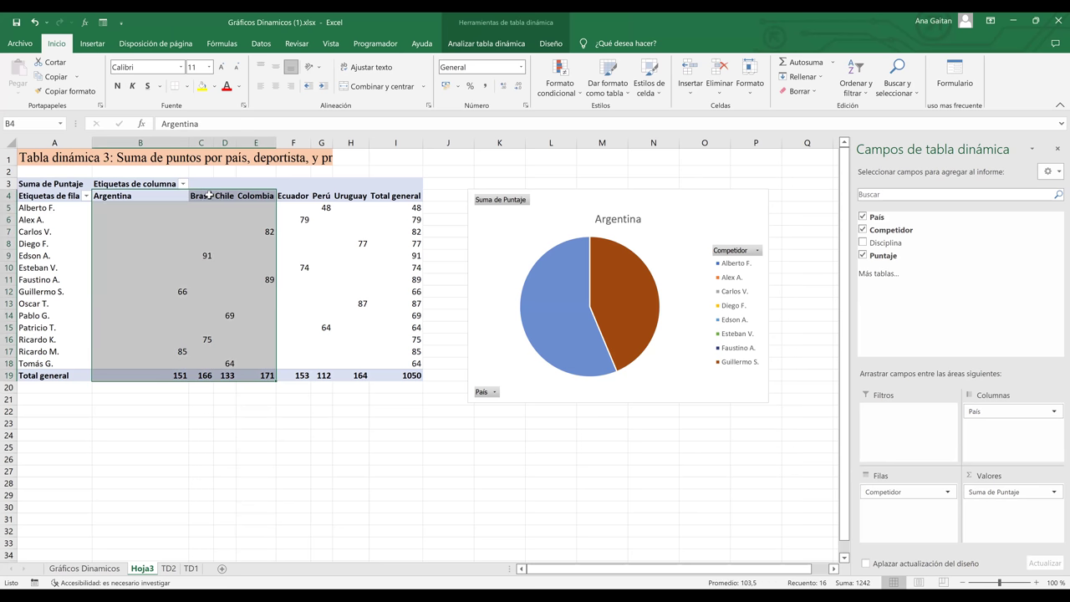
click(209, 194)
click(321, 231)
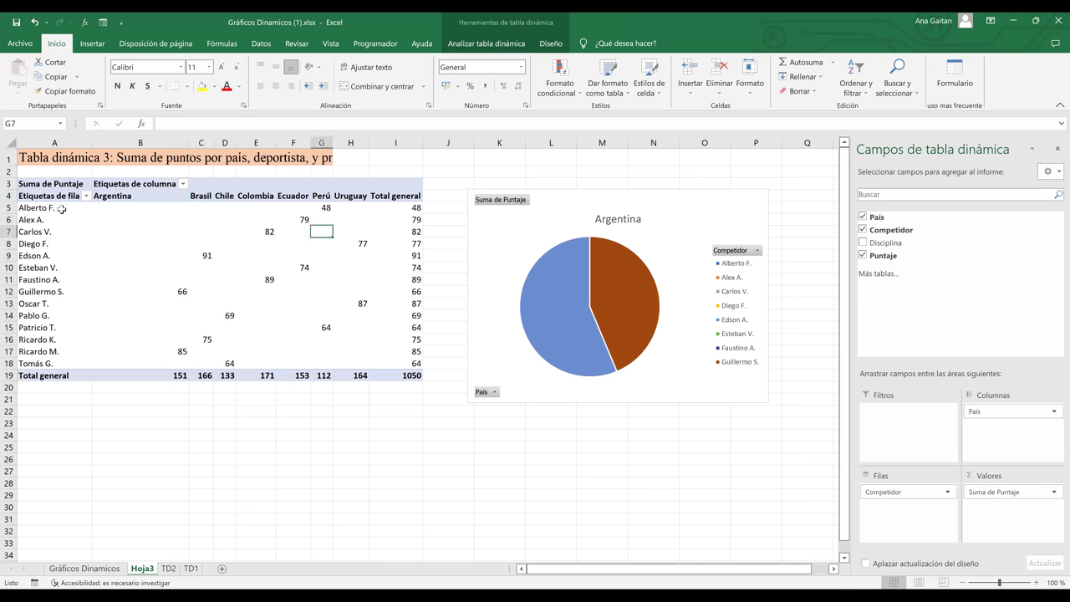
click(9, 207)
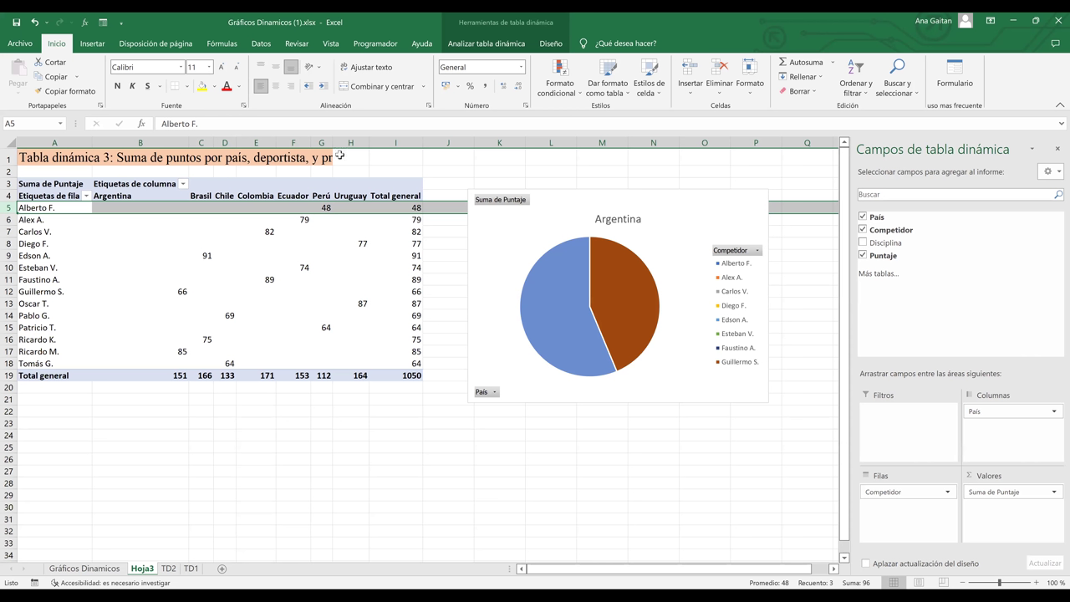
Step: Unmerge the row 1 title cell of table 3, with the selection extended across A1:J1
click(183, 183)
drag(319, 158, 452, 152)
click(380, 87)
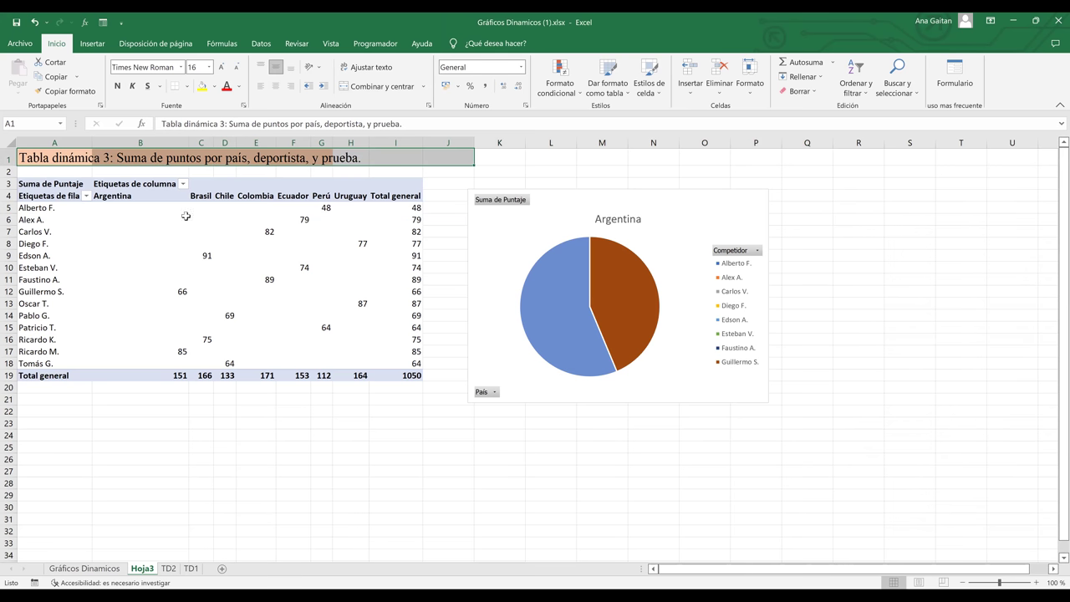
Step: Add the Disciplina field to the pivot table's rows, nested under Competidor
click(327, 207)
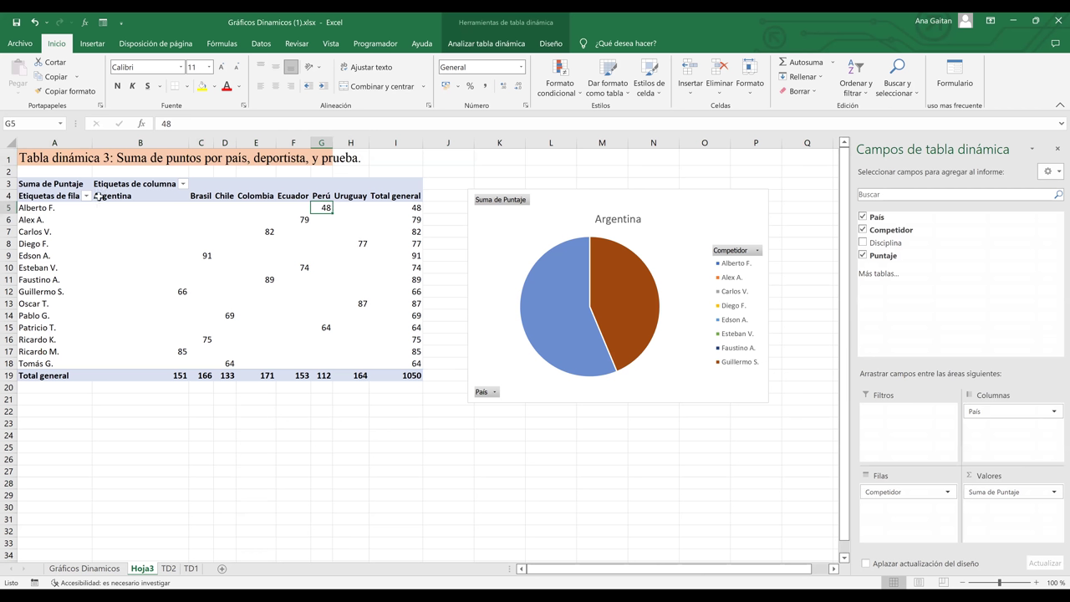
click(175, 185)
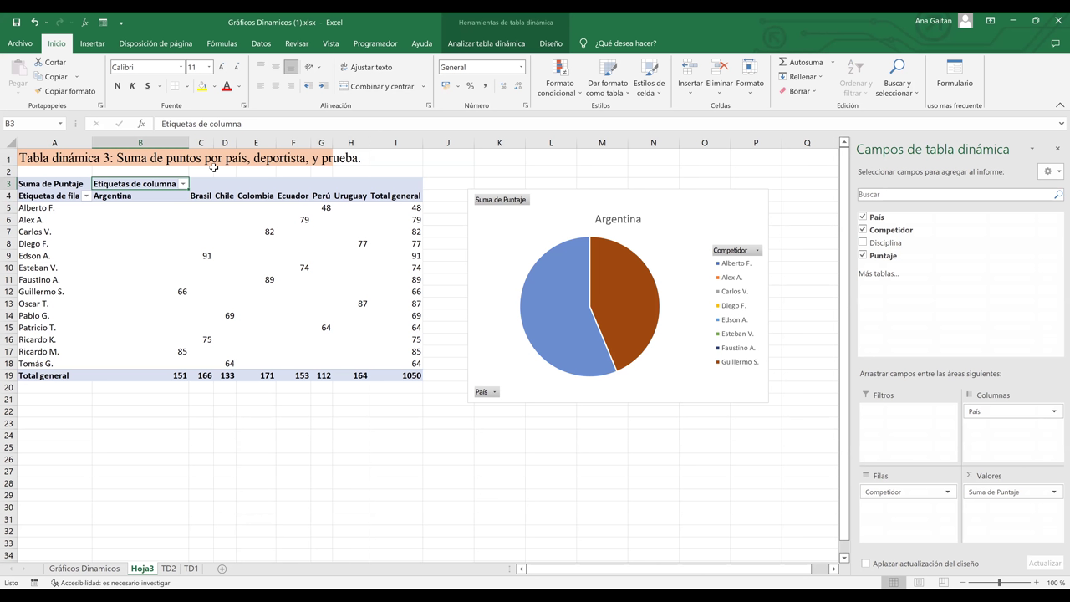
click(863, 243)
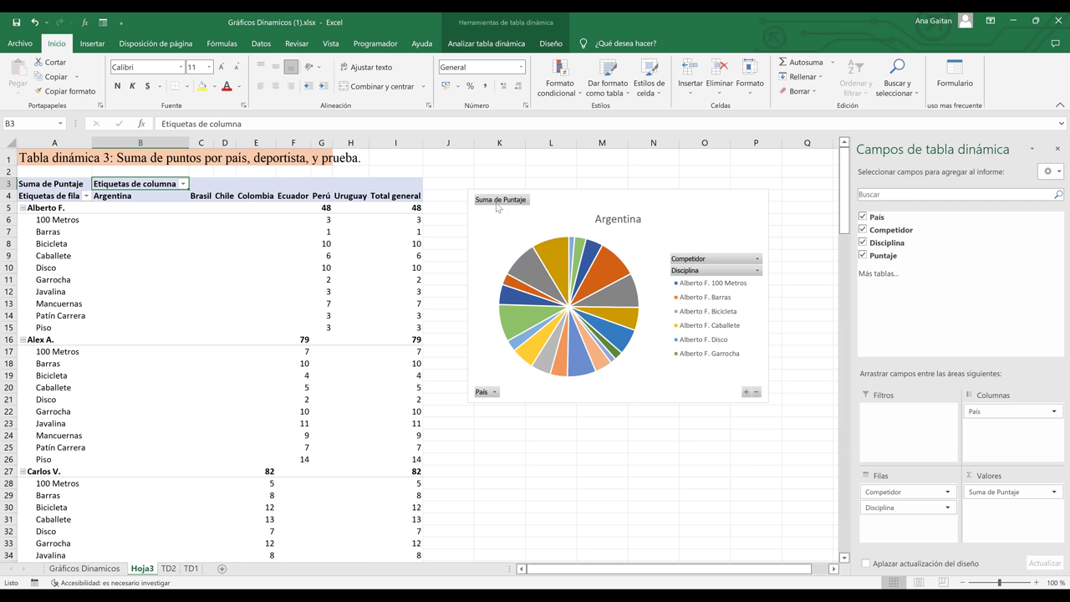
click(647, 490)
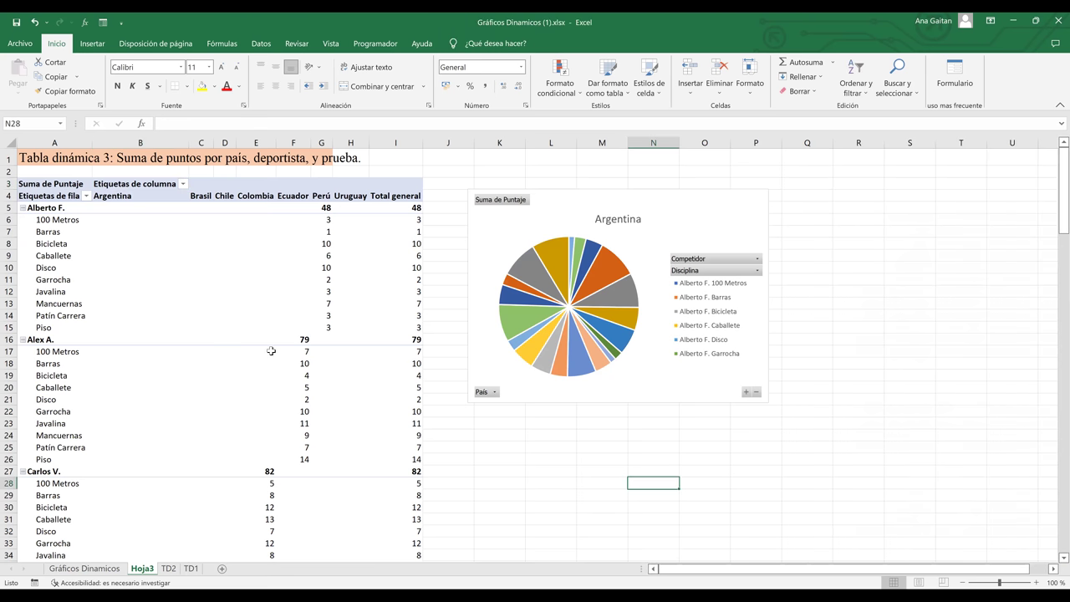
Step: Examine the first competitor's score per discipline, the Perú subtotal and the Total general value
click(228, 292)
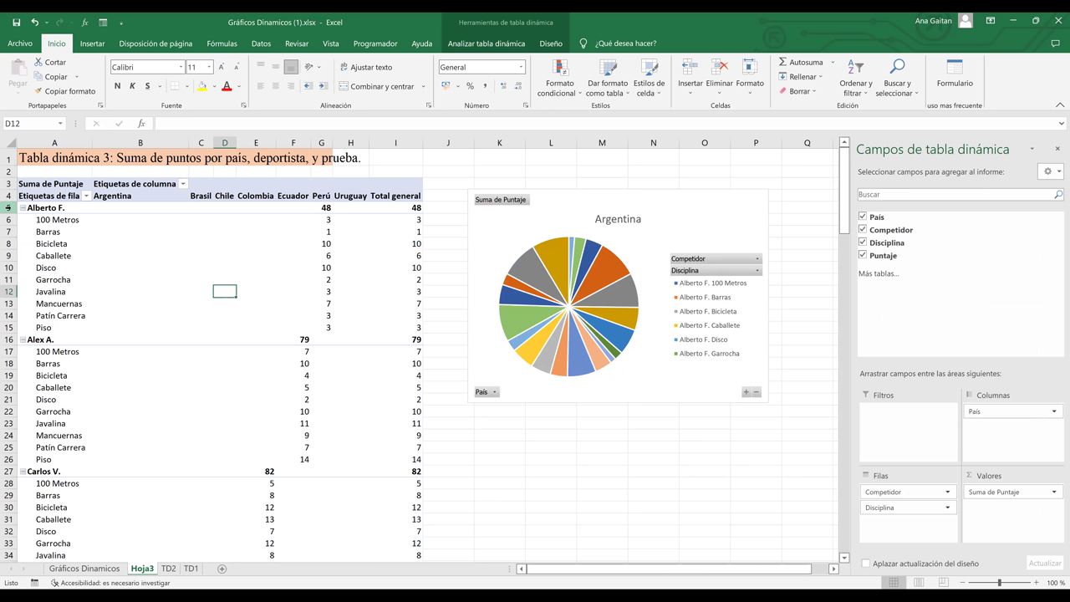
click(52, 220)
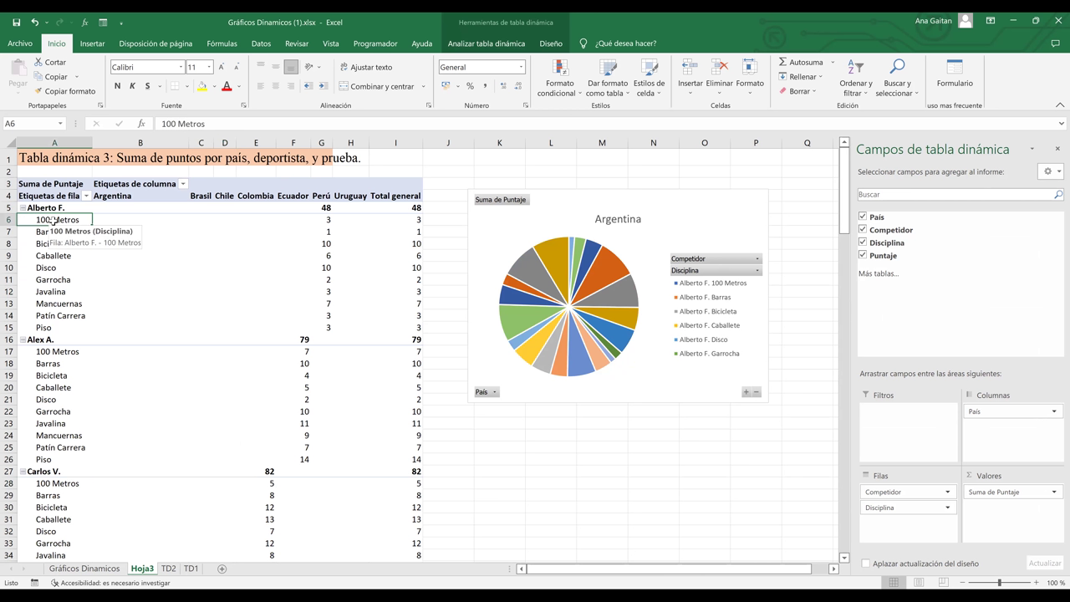
click(324, 230)
click(329, 303)
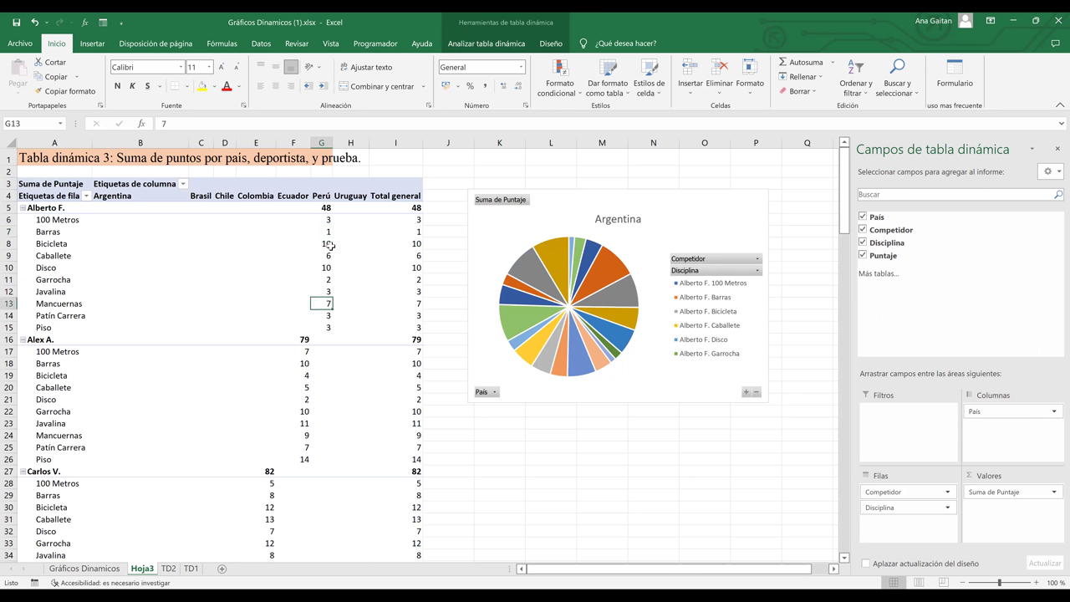
click(325, 208)
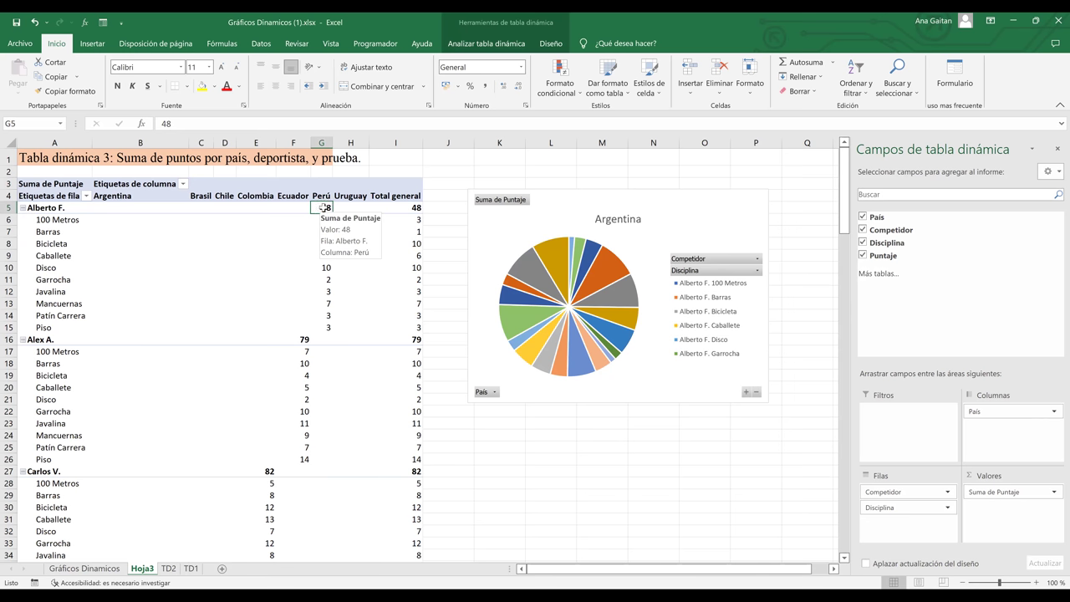
click(417, 207)
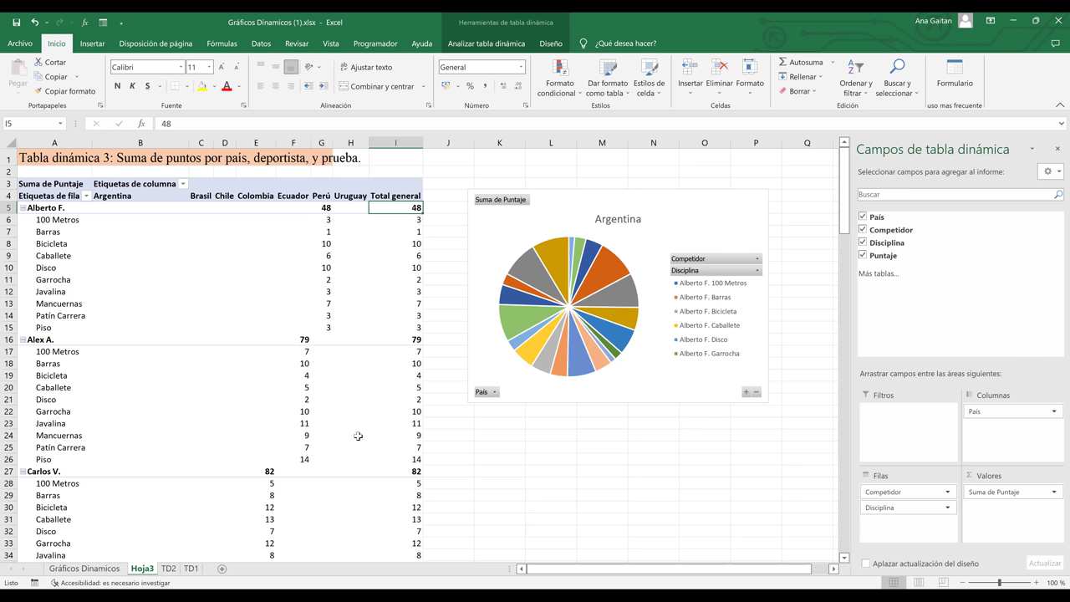
Step: Move the Disciplina field from the pivot table's rows to its filters, accepting the replacement of existing data on Hoja3
drag(868, 504, 566, 358)
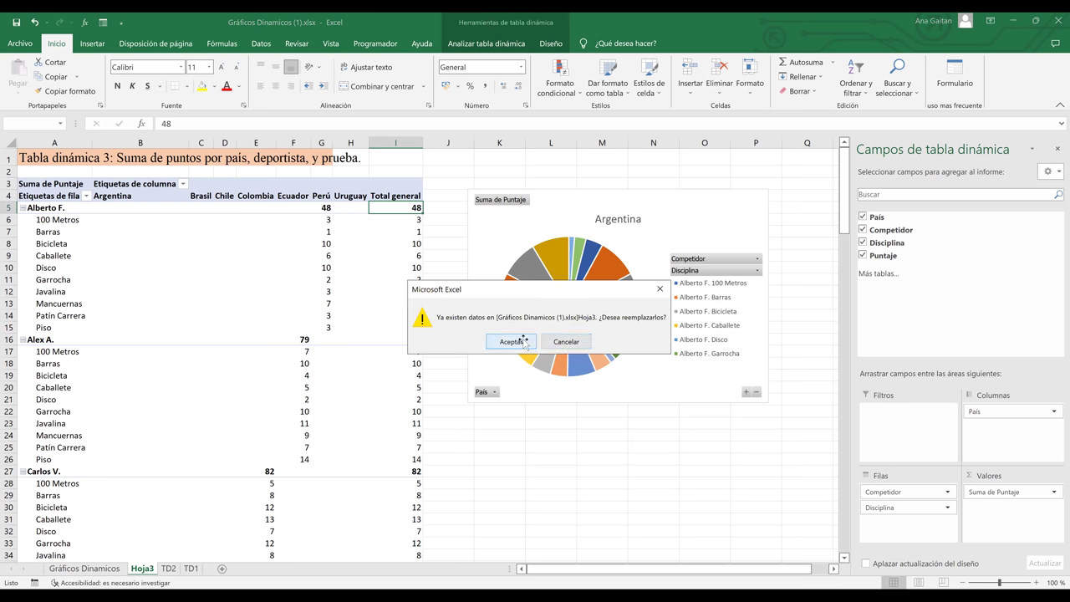
key(Return)
click(304, 362)
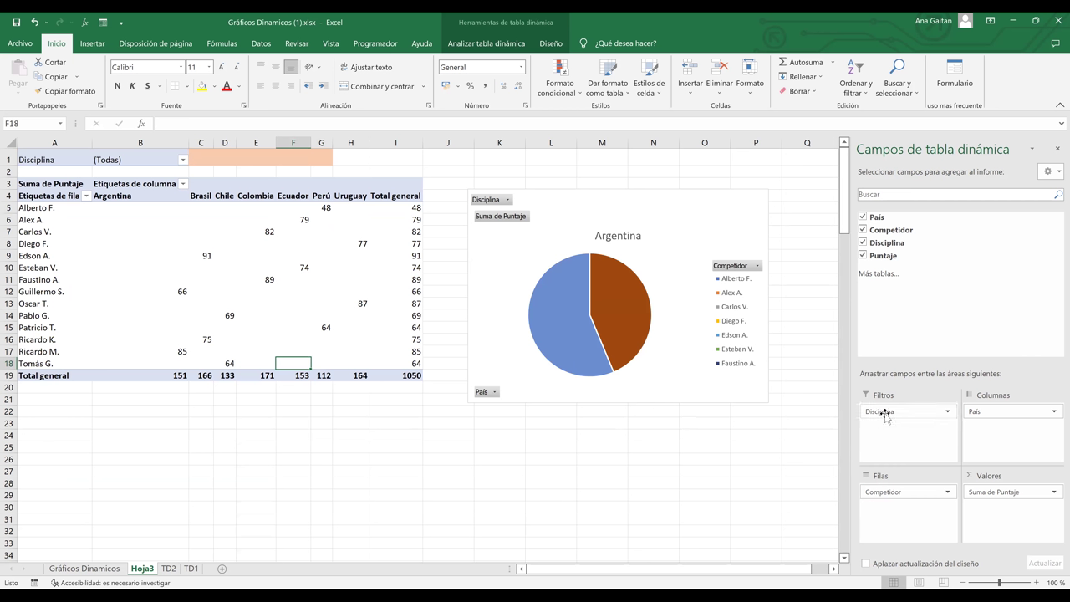
Step: Filter the pivot table by the discipline 100 Metros using the Disciplina report filter
click(54, 153)
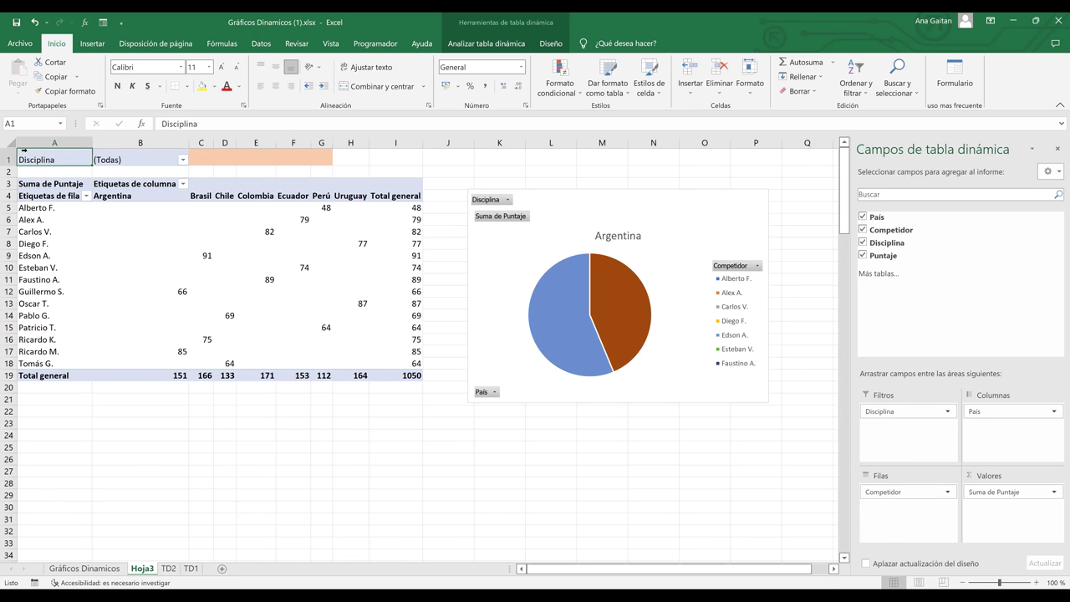
click(182, 161)
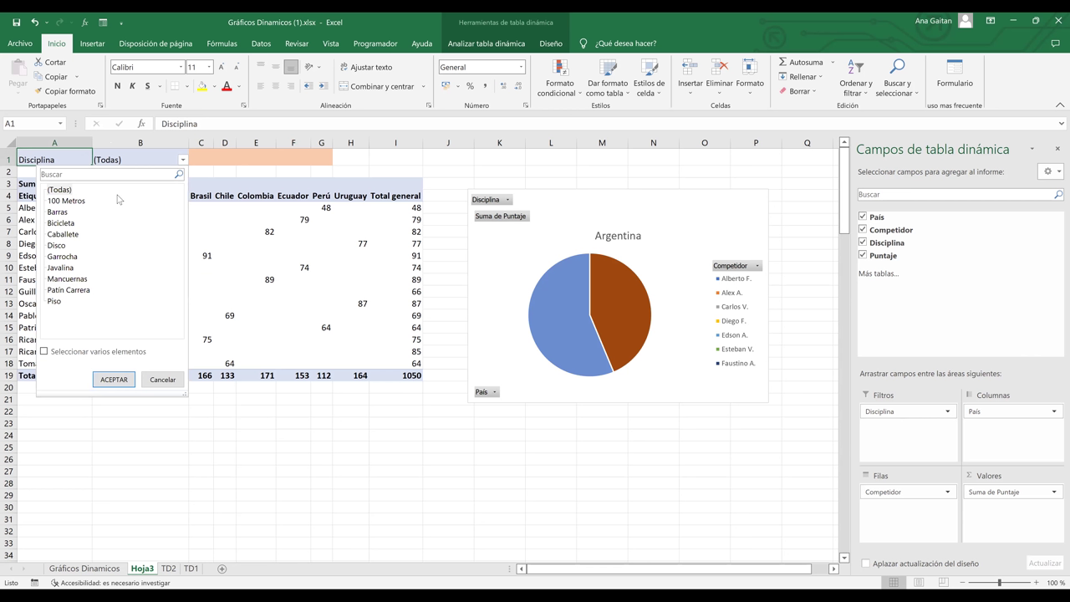
click(58, 203)
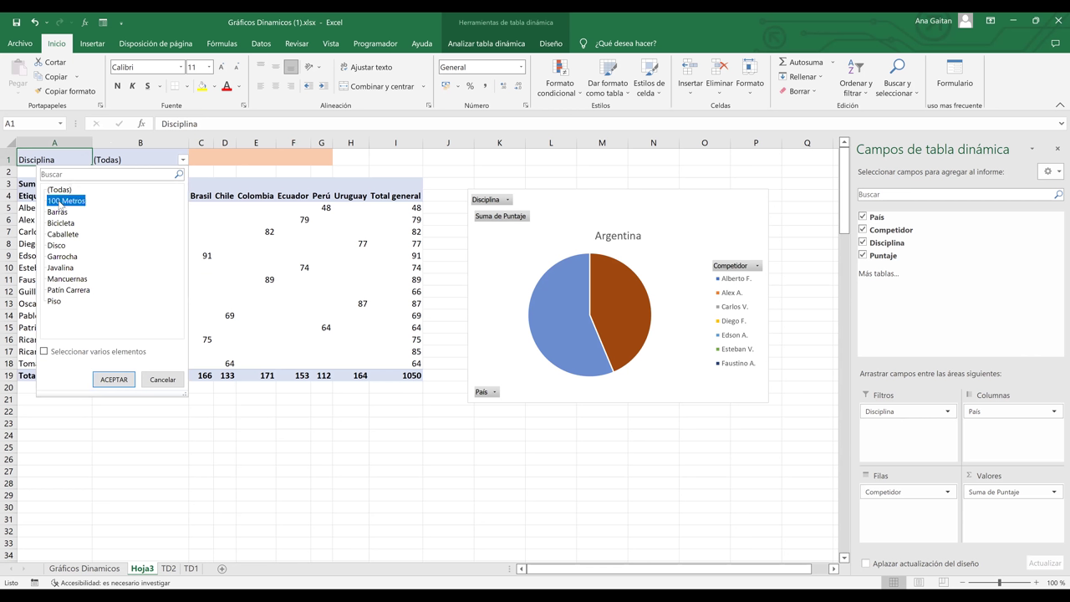
click(114, 382)
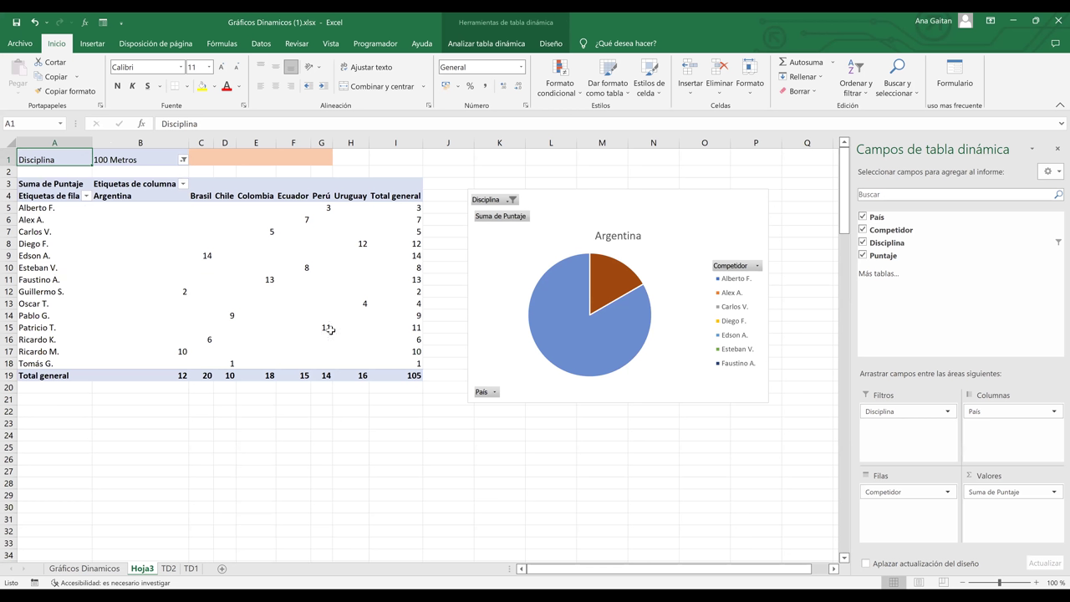
Step: Examine the filtered table's grand total, the Total general column and the individual competitor rows
click(410, 377)
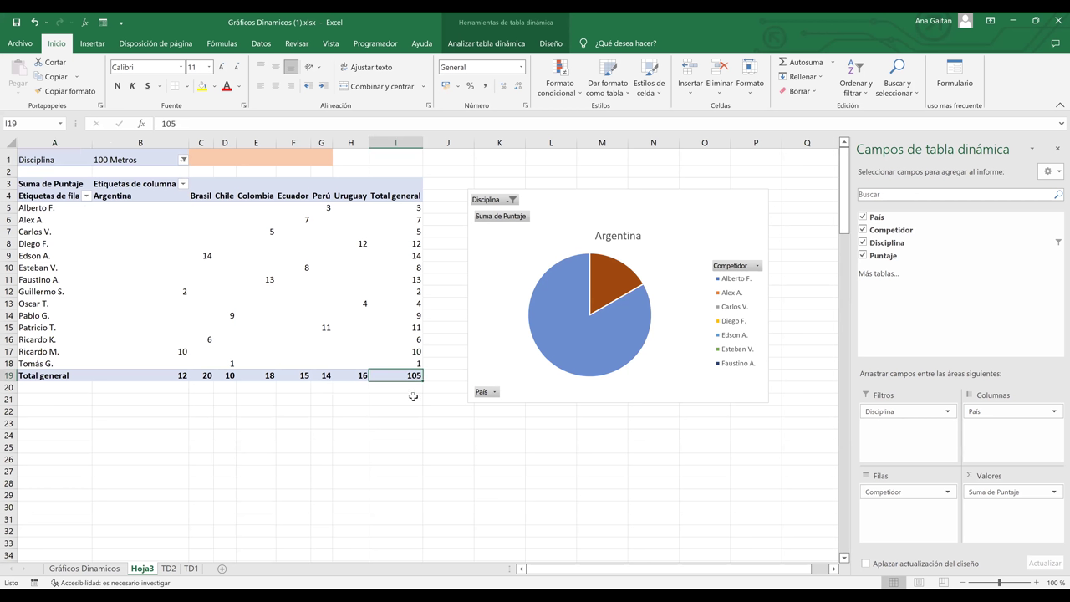
click(396, 183)
click(398, 141)
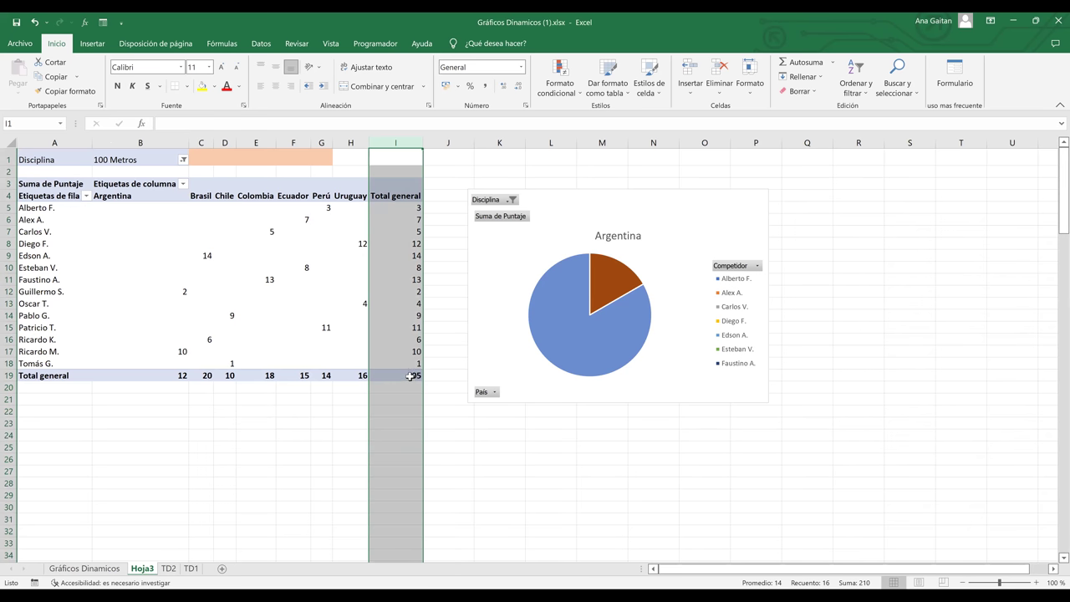
click(407, 208)
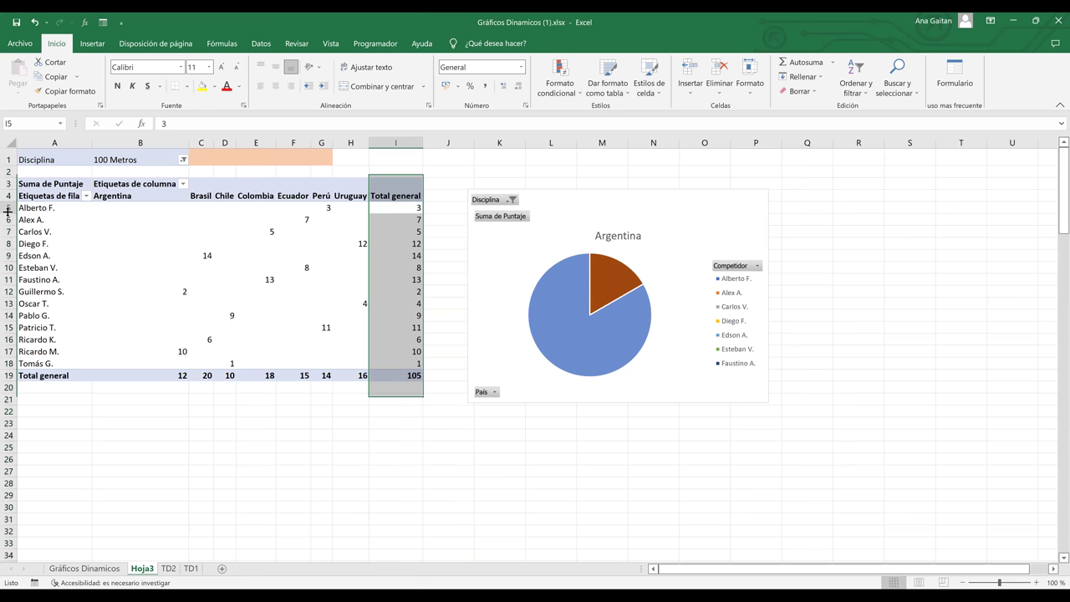
click(9, 219)
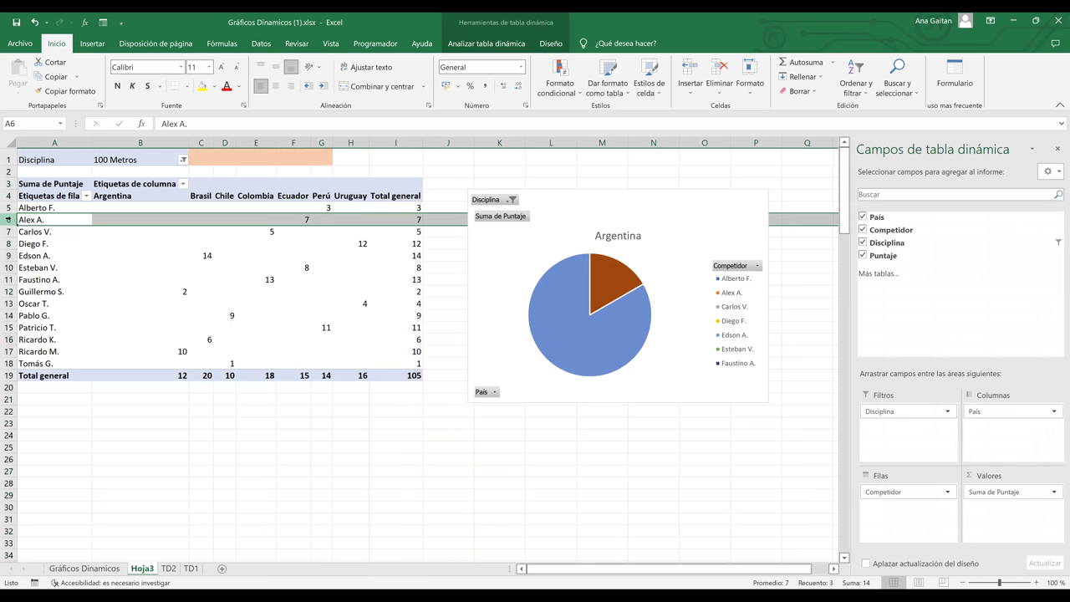
click(181, 260)
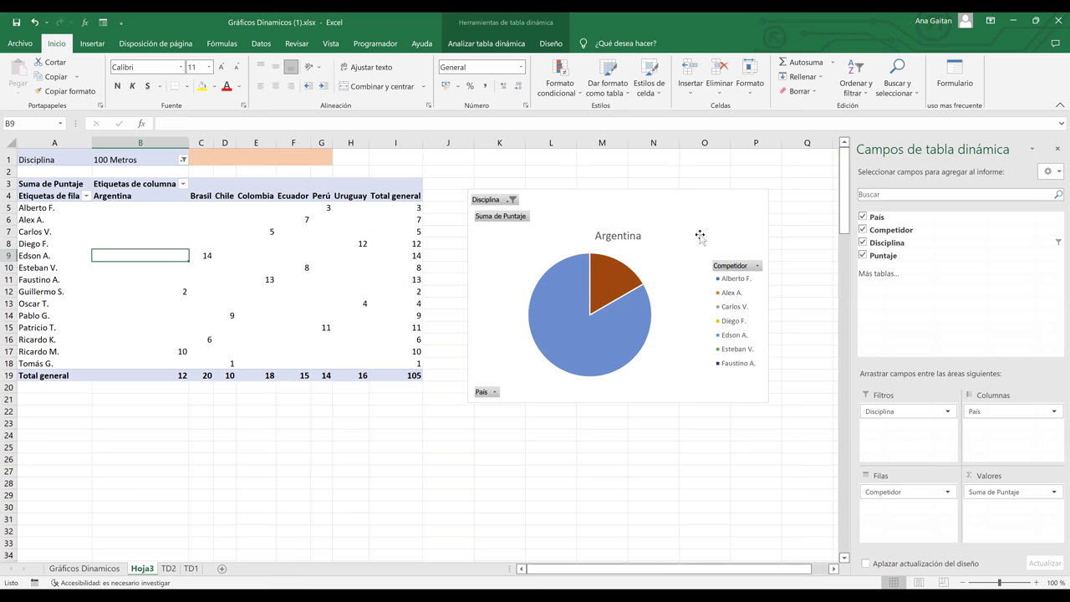
Step: Try the Bicicleta option in the pie chart's Disciplina filter and return the filter to (Todas)
click(609, 340)
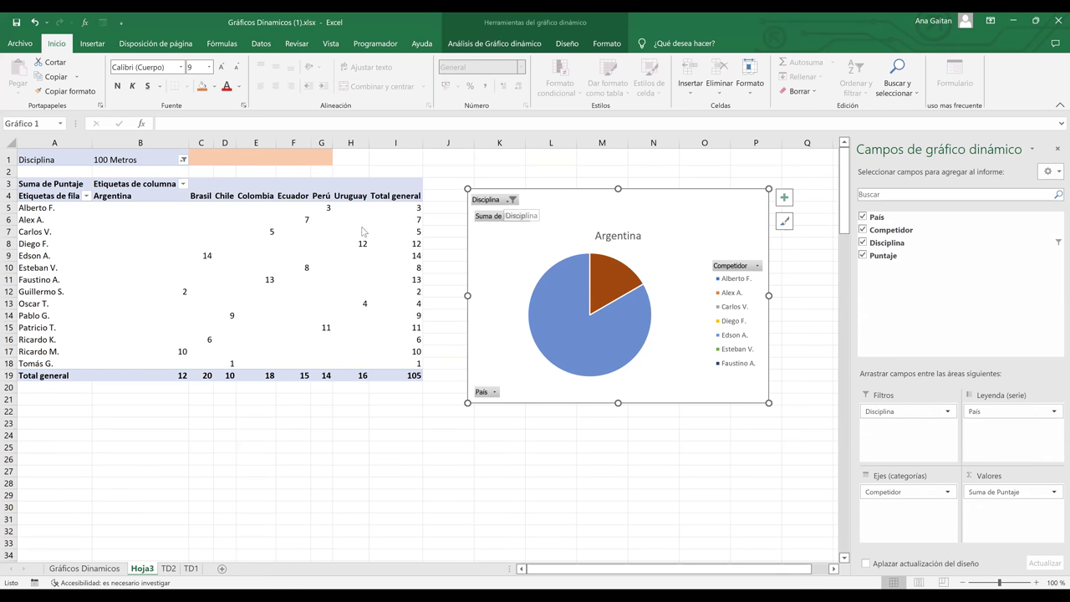
key(alt+Down)
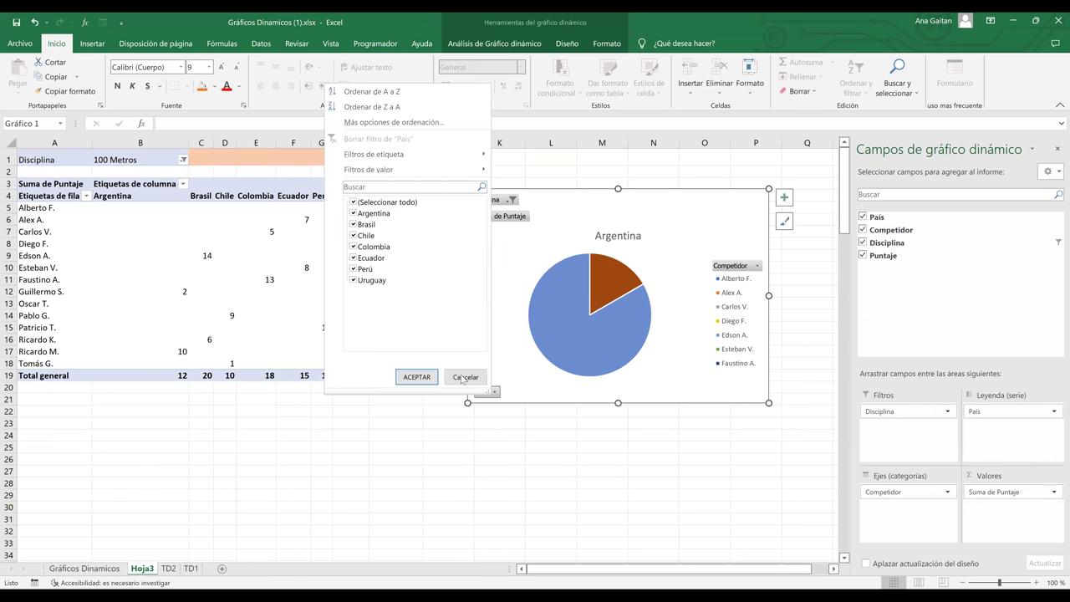
click(508, 209)
click(507, 202)
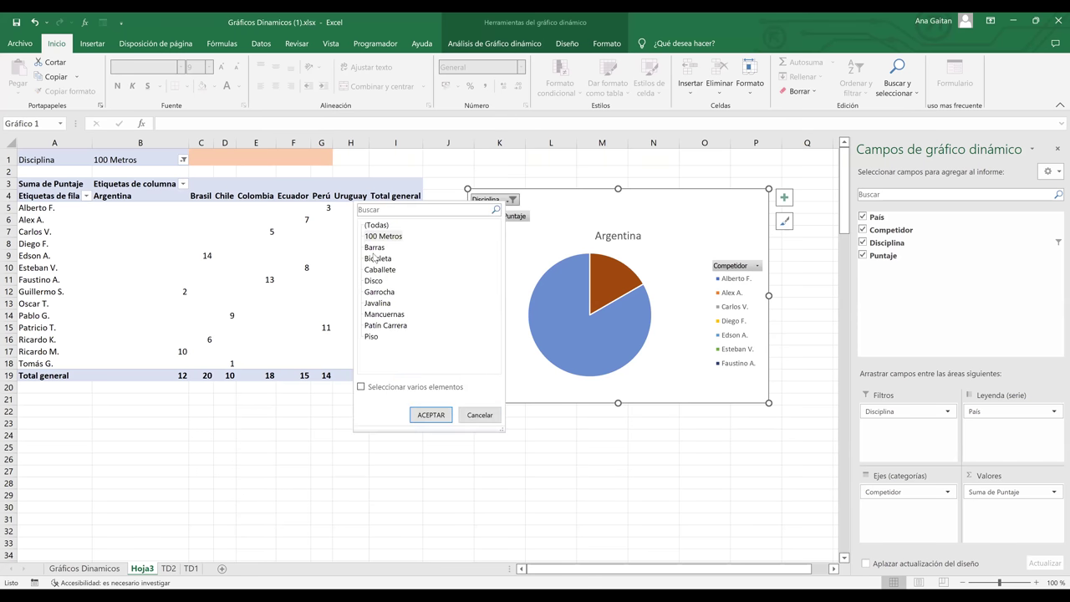
click(373, 259)
click(430, 413)
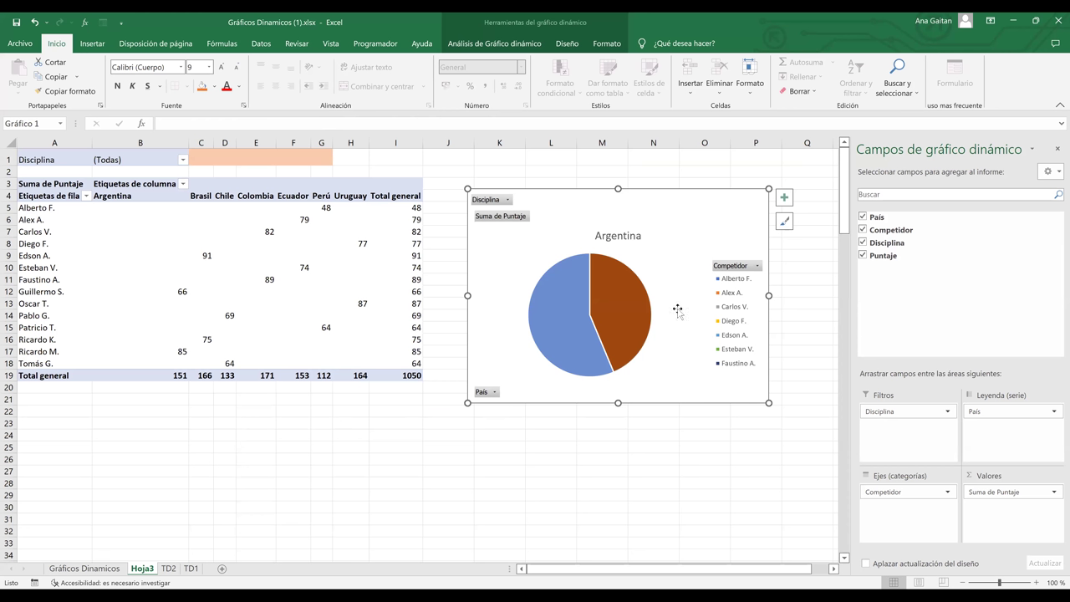
Step: Examine the values of both pie slices and the design options available for the chart
mouse_move(608, 284)
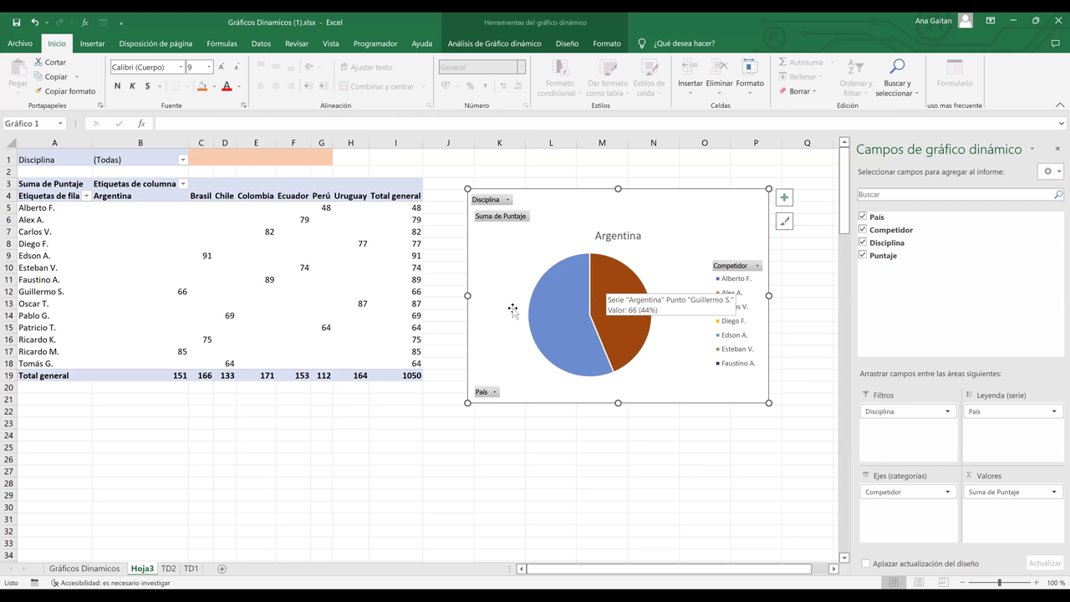
mouse_move(559, 263)
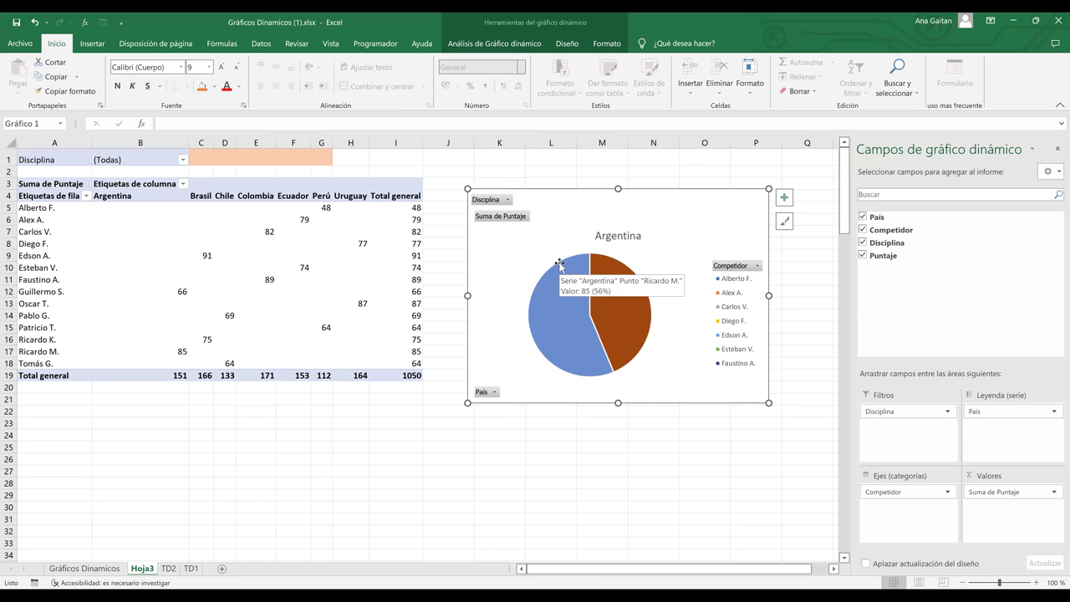
click(560, 263)
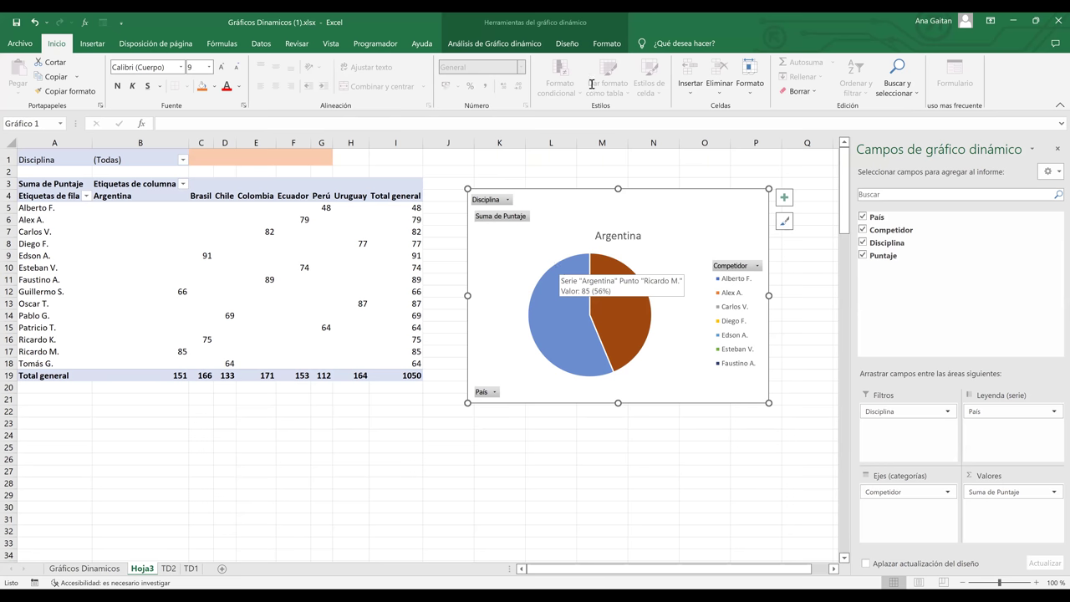
click(566, 43)
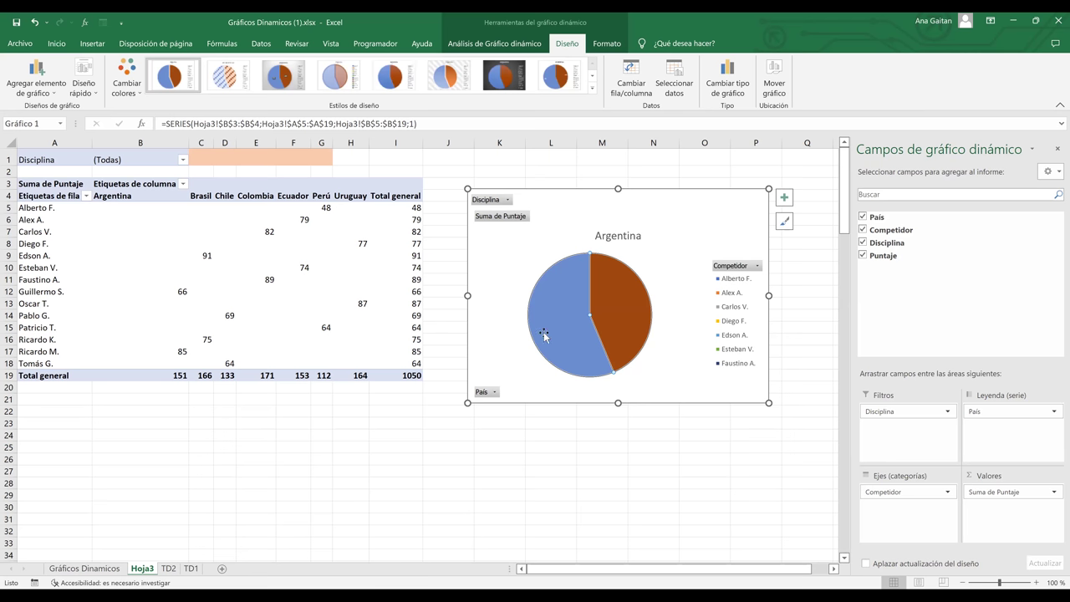
click(697, 380)
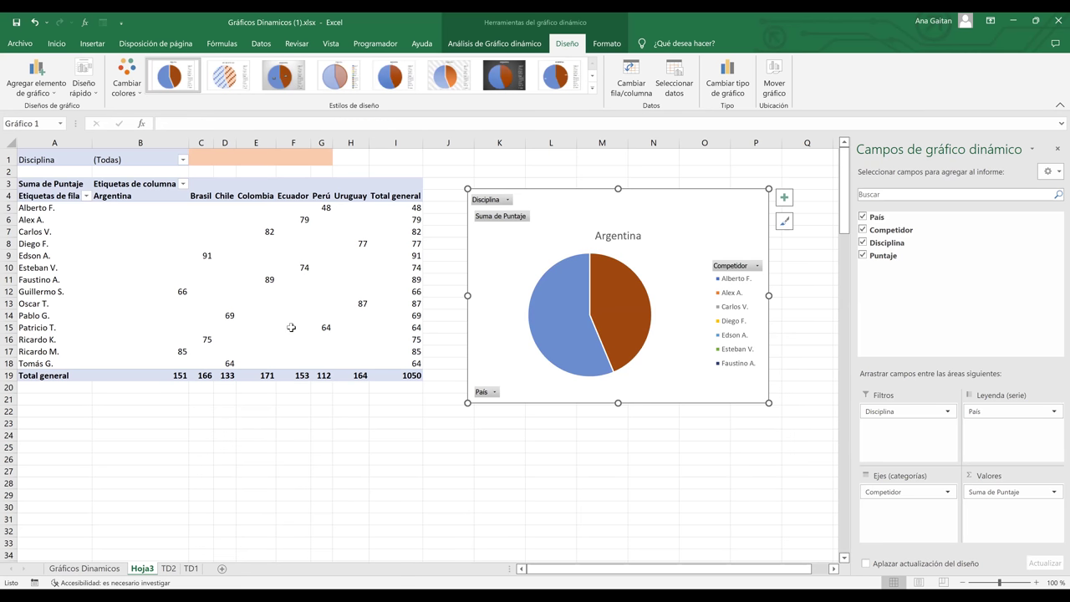
Step: Widen the pie chart beside the pivot table so it extends to column R
click(291, 327)
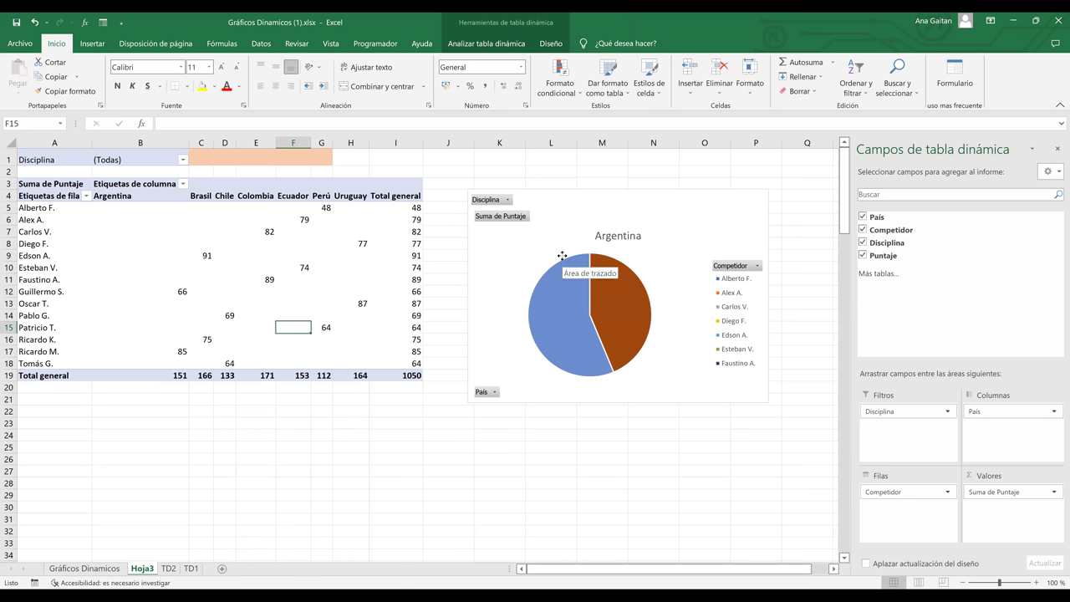
click(653, 355)
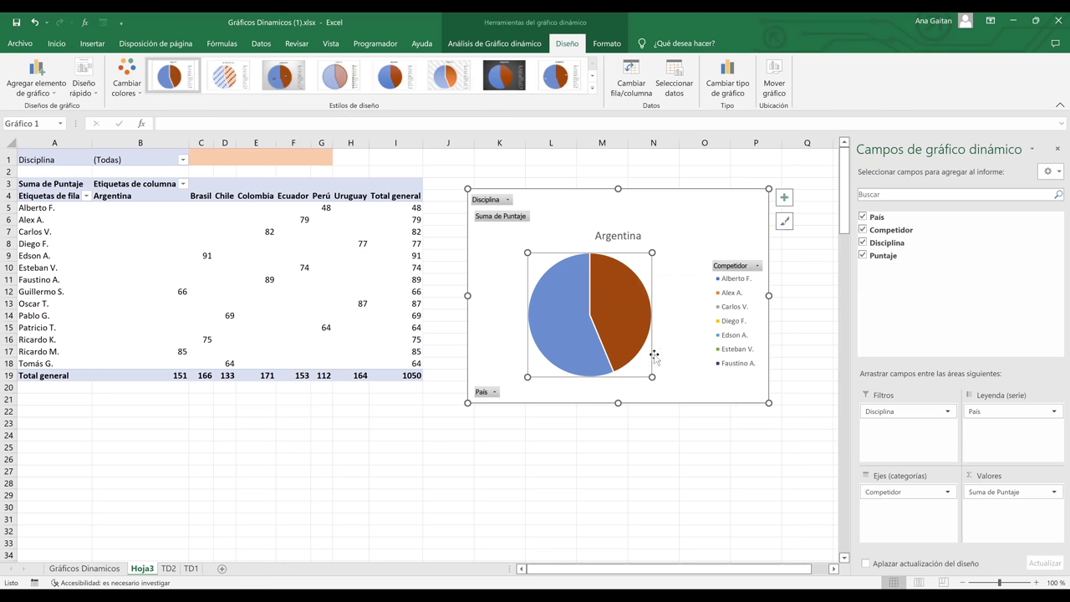
click(767, 401)
drag(829, 408, 769, 397)
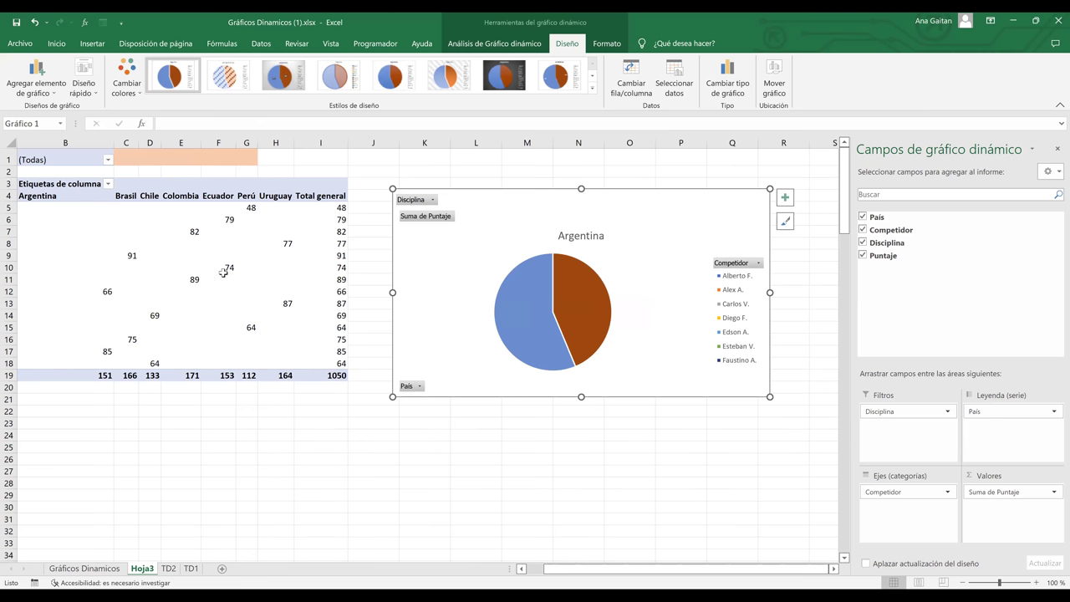
drag(549, 573, 505, 572)
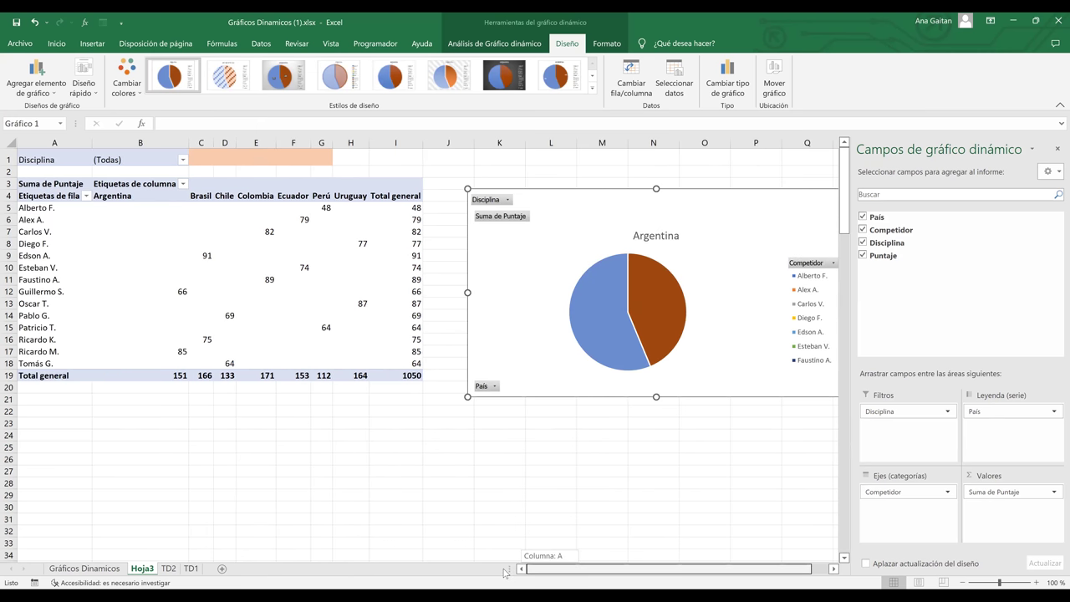
Step: Examine the competitor's score in row 8 of the pivot table against the pie chart
click(294, 247)
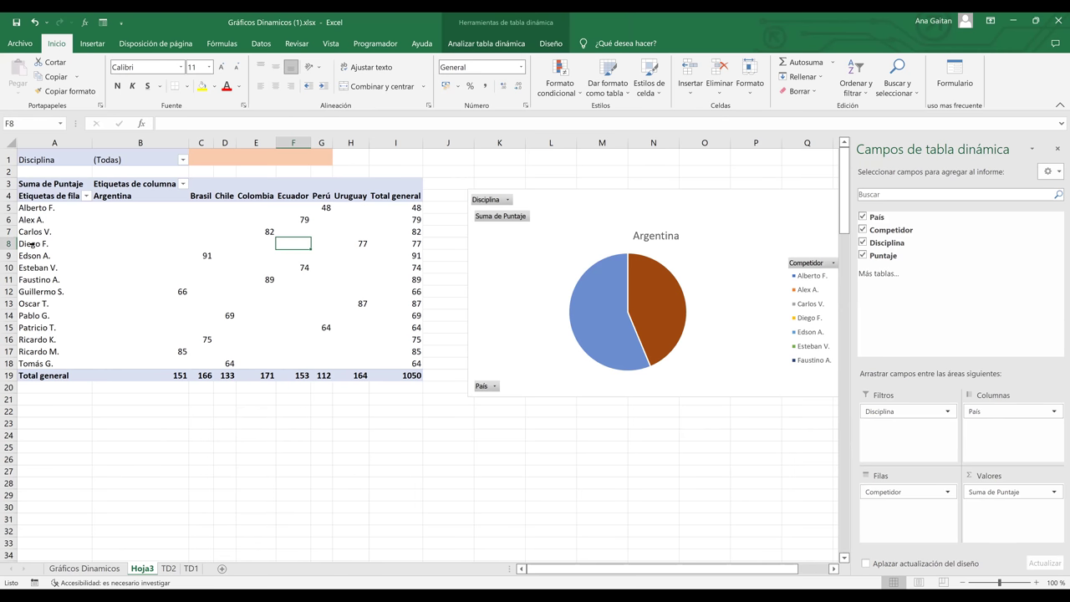
key(shift+space)
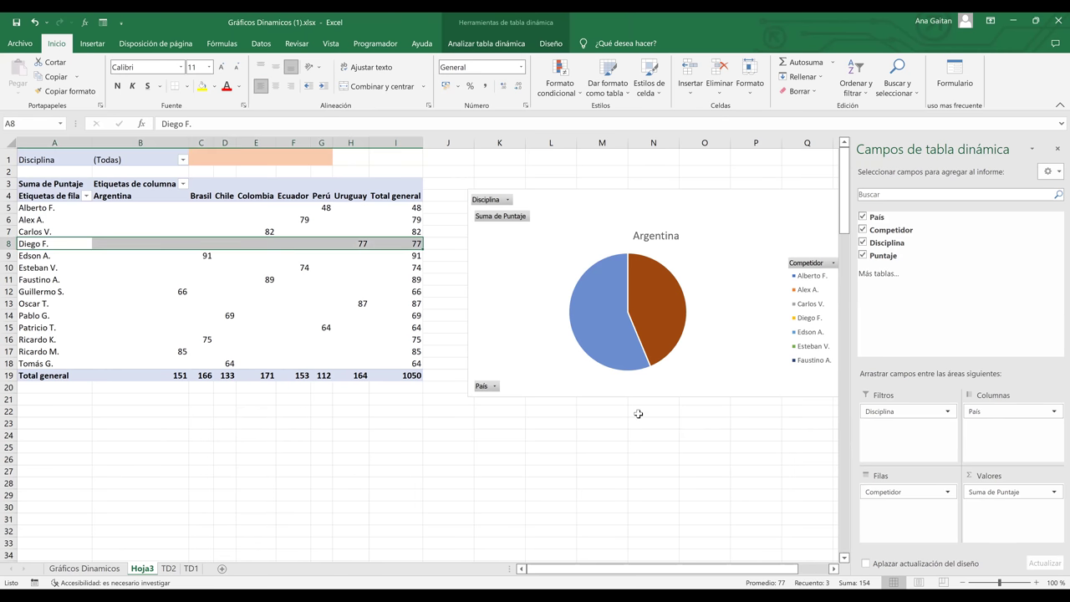
click(759, 354)
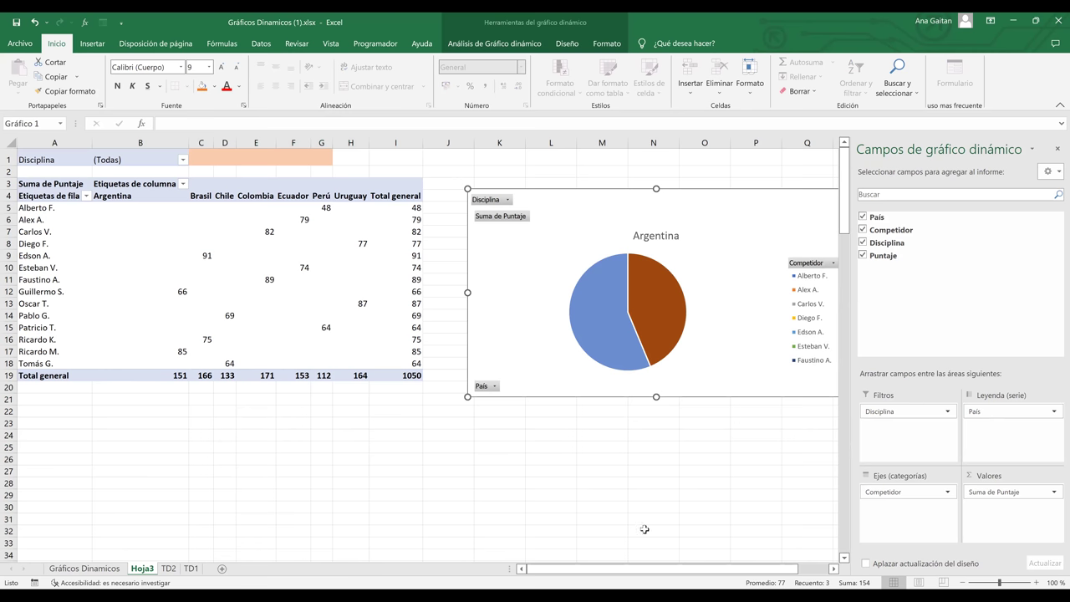
drag(651, 570, 606, 583)
Step: Change the pie chart to a clustered column chart
click(569, 46)
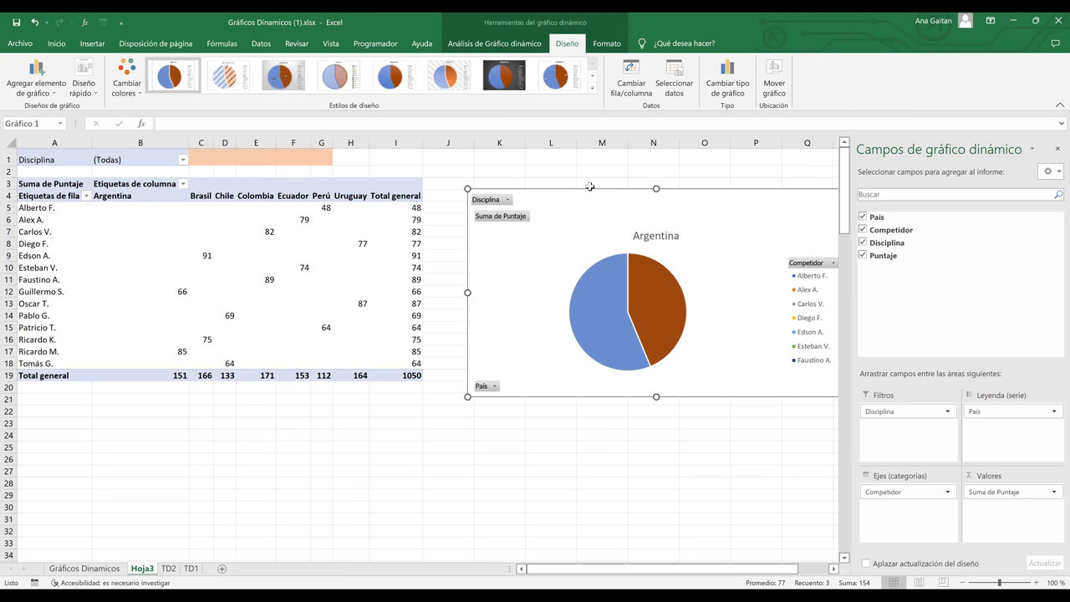
click(572, 425)
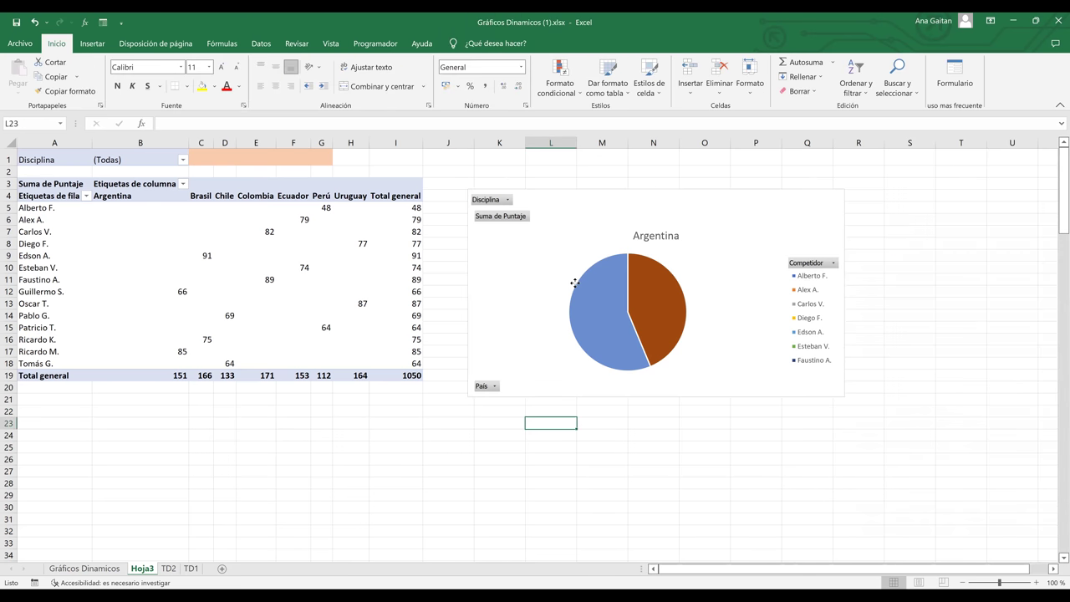
click(575, 288)
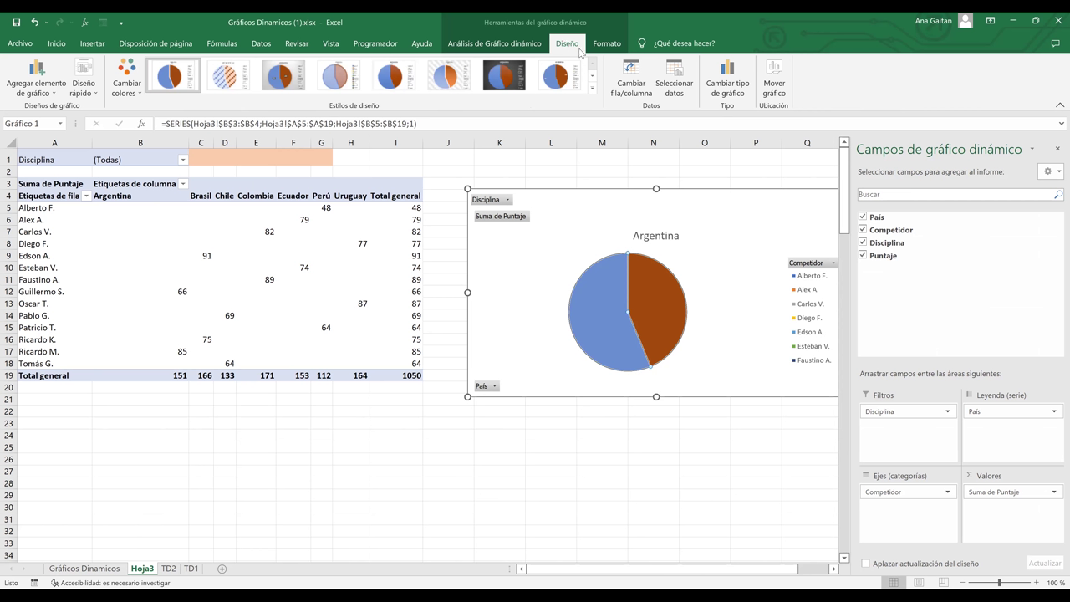
click(731, 92)
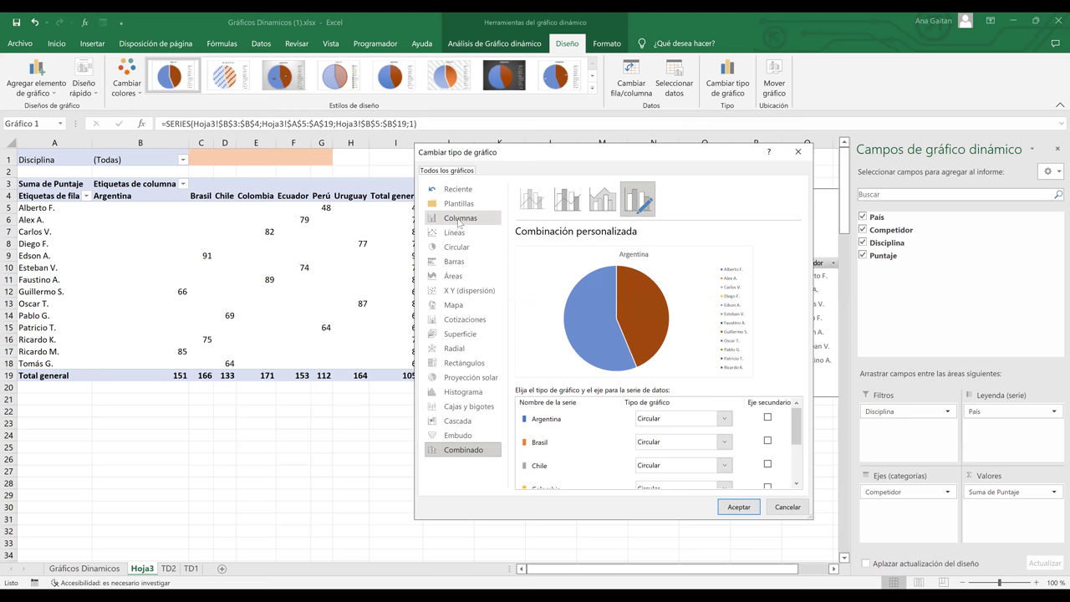
click(480, 223)
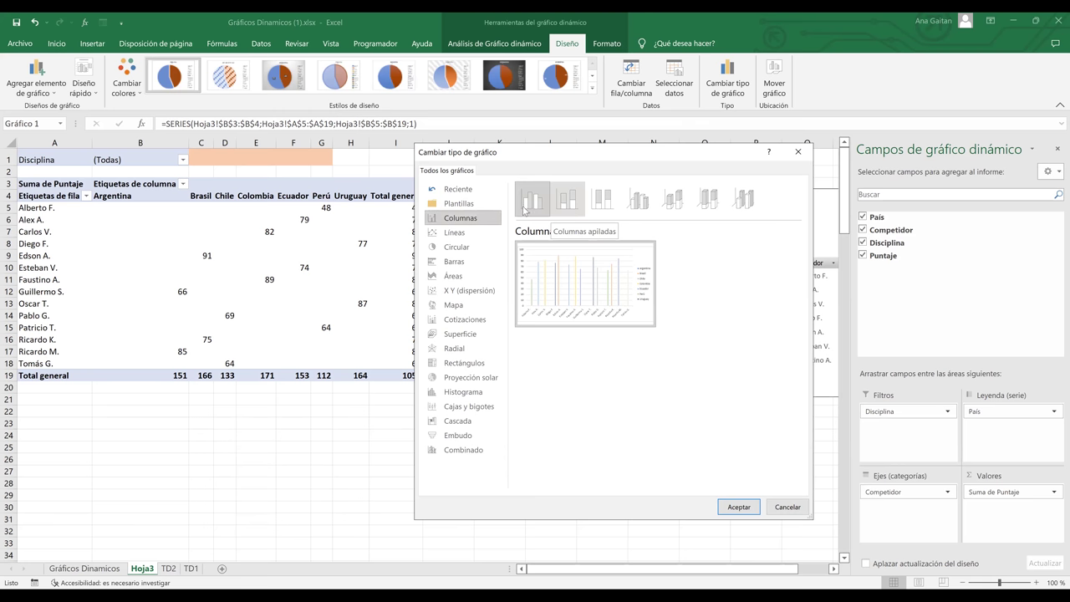
click(739, 507)
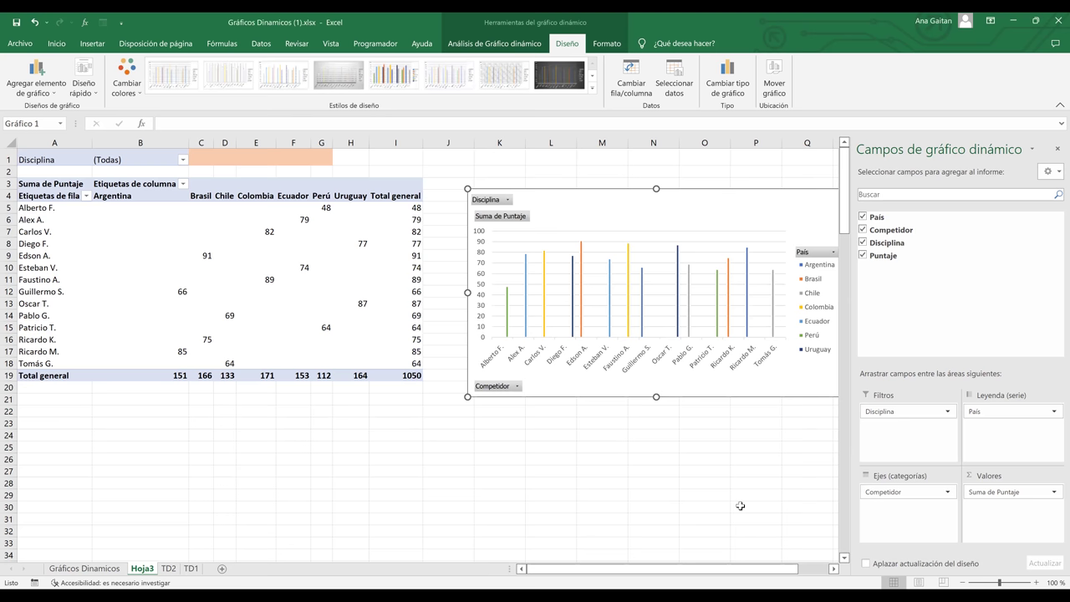
Step: Widen the column chart so it extends to column T
click(834, 569)
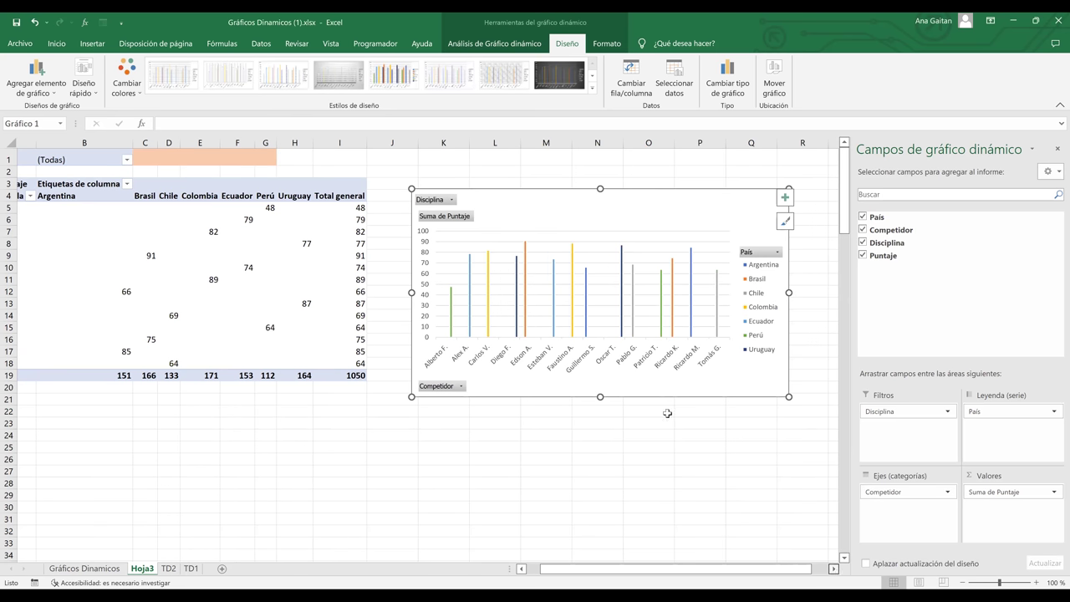
scroll(669, 408, right, 1)
drag(674, 397, 811, 392)
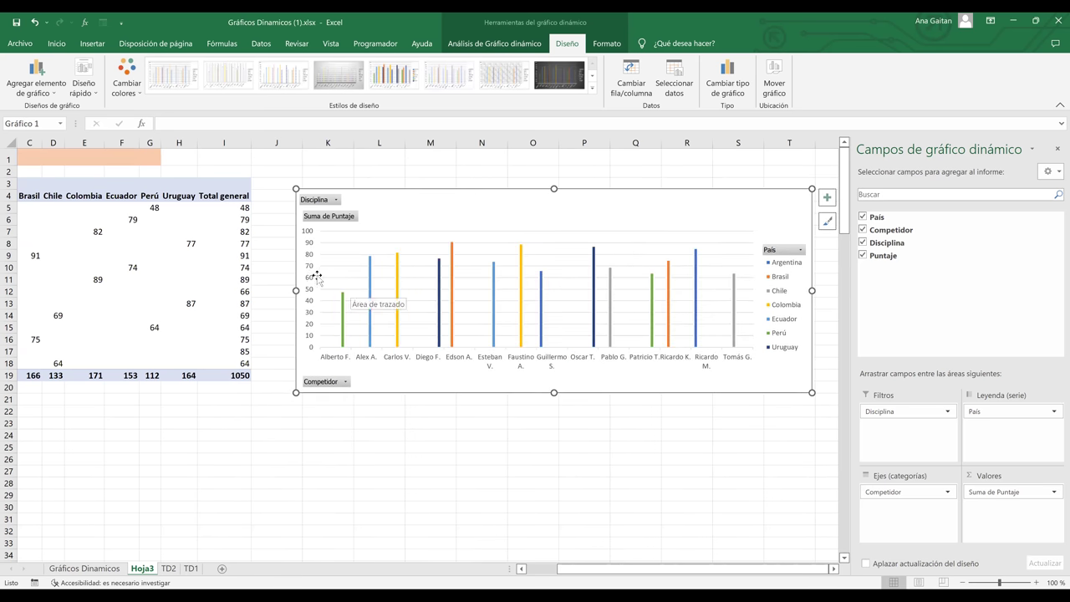
Step: Examine the Perú, Ecuador, Colombia and Uruguay series in the column chart
click(343, 336)
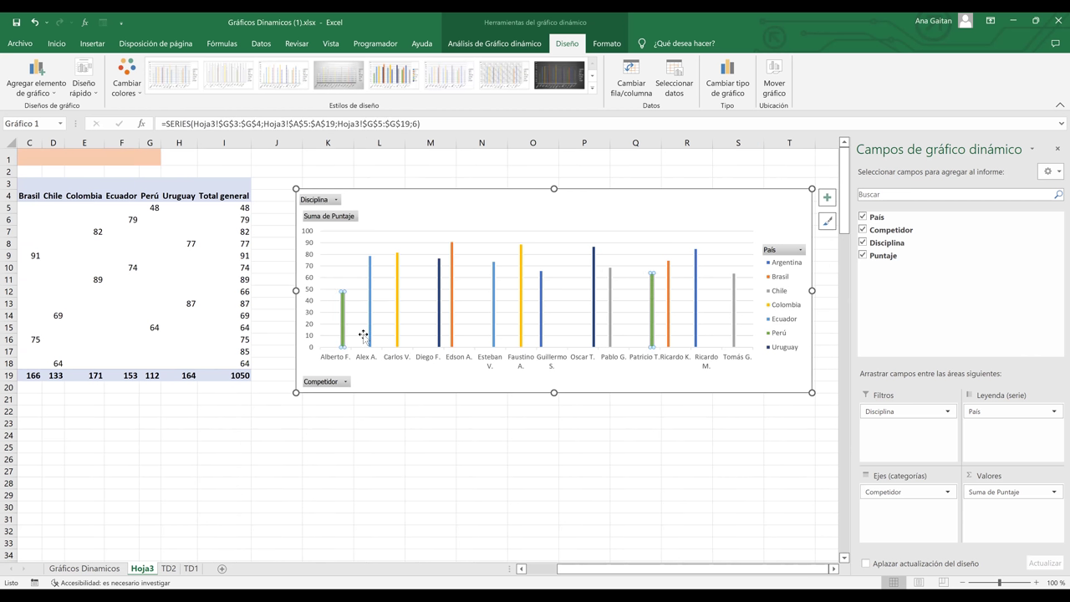
key(Up)
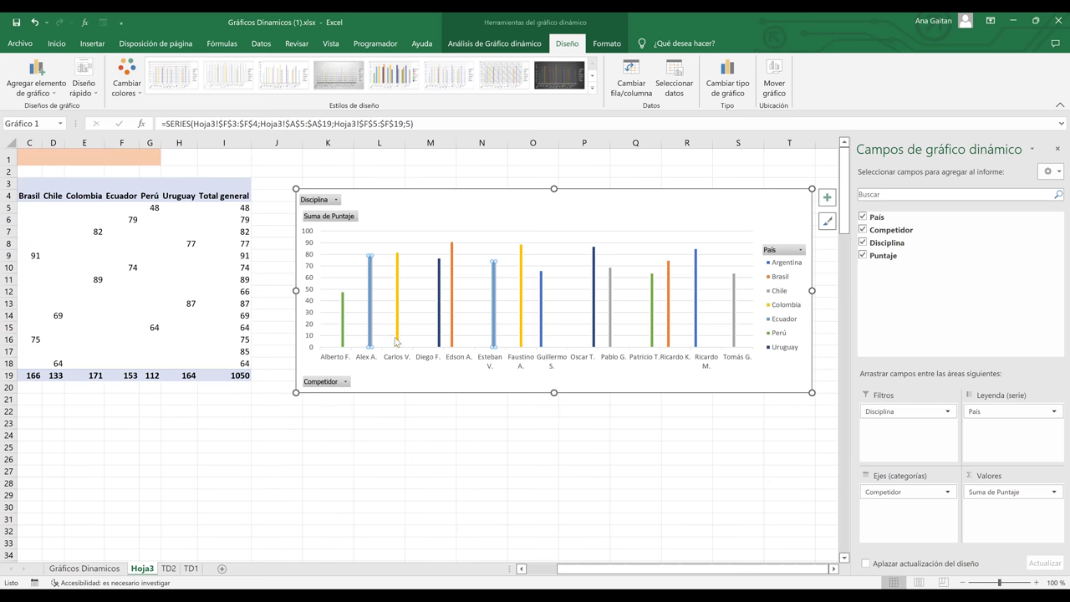
key(Up)
click(440, 343)
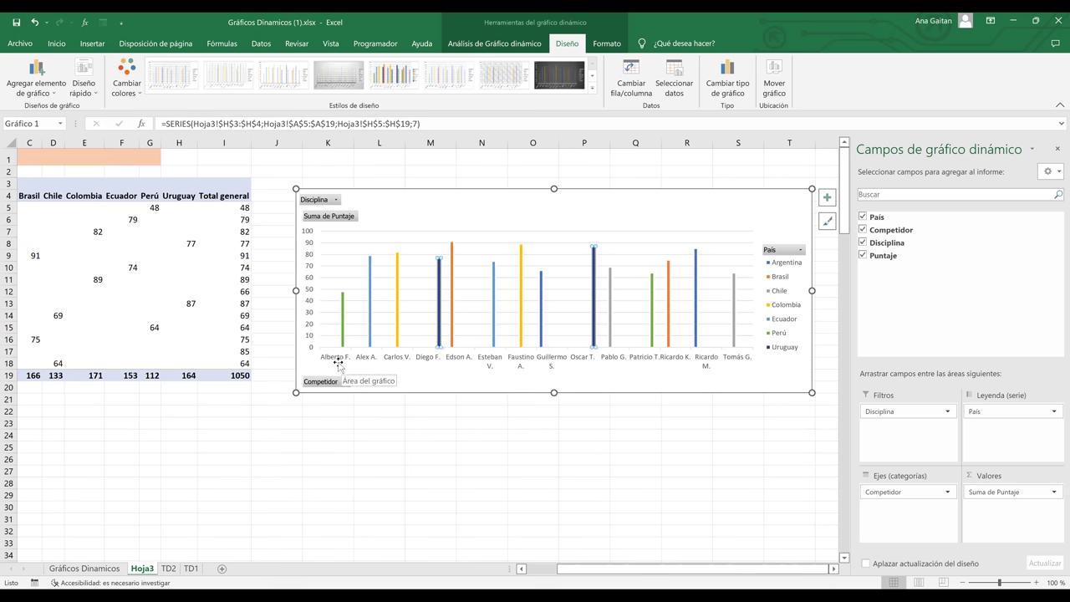
key(Escape)
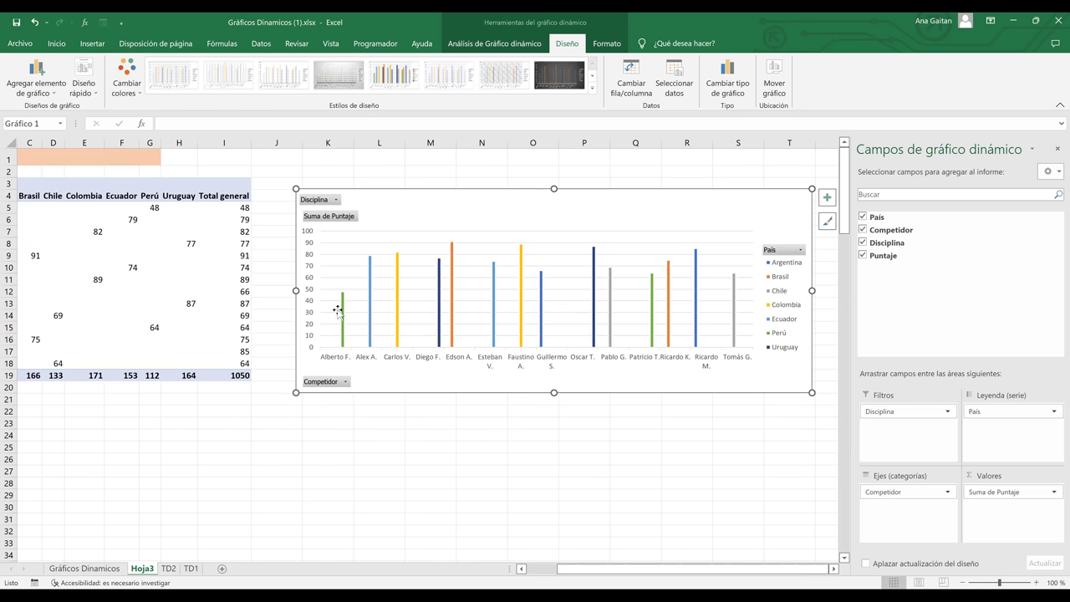
click(337, 311)
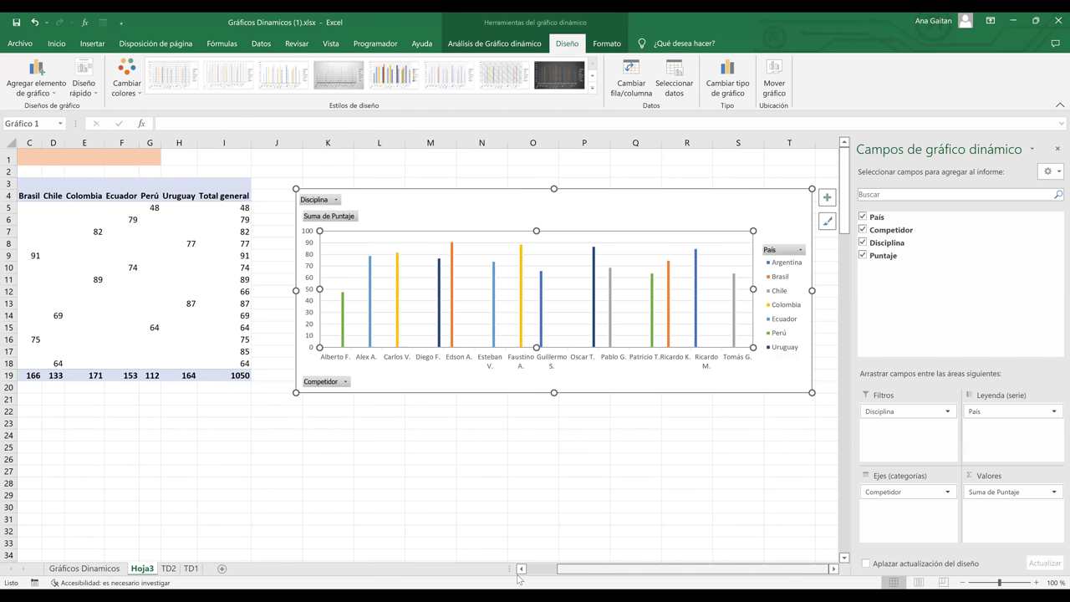
Step: Compare the first competitor's Perú score in row 5 with the Perú bars and legend entry of the column chart
scroll(82, 208, left, 2)
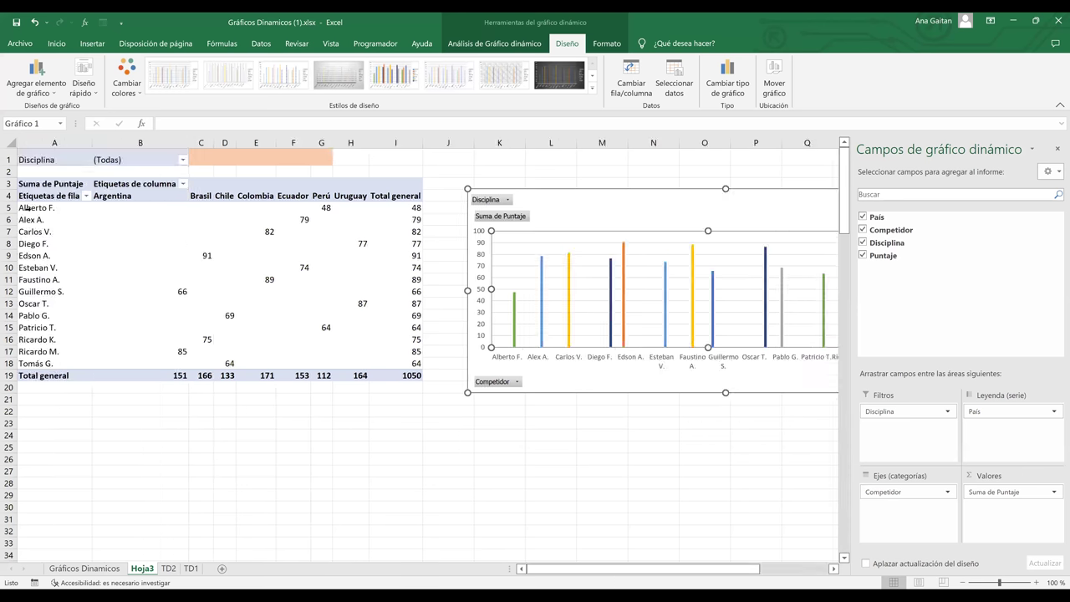
click(50, 208)
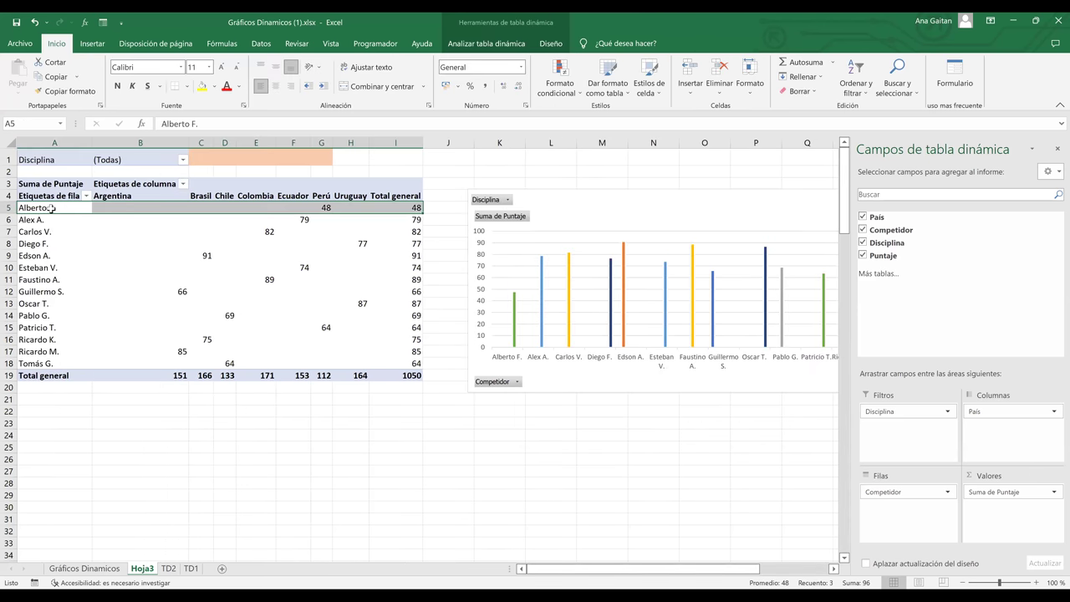
click(323, 208)
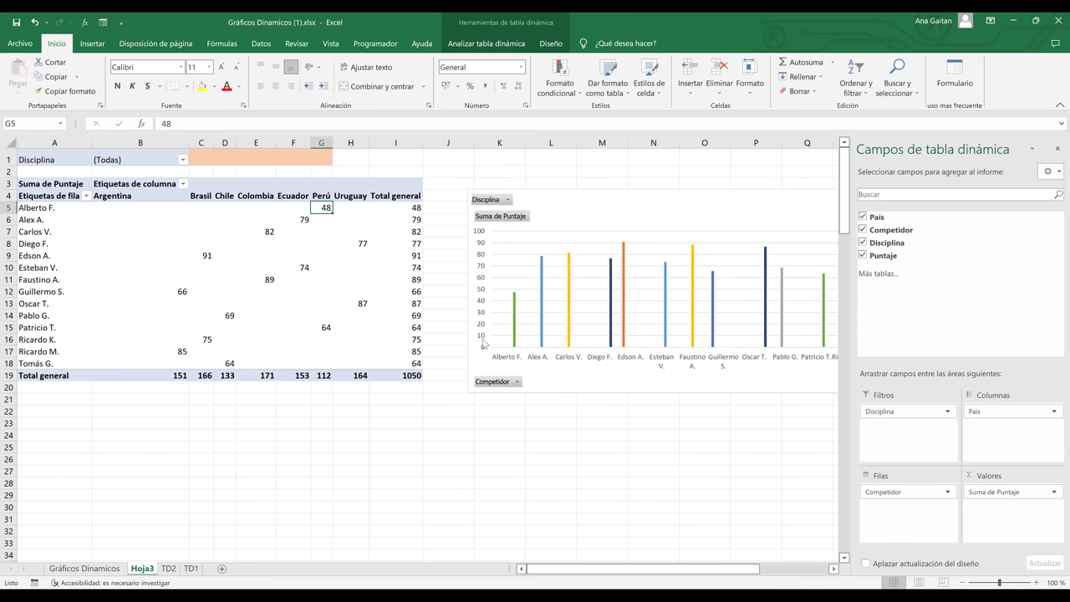
click(832, 568)
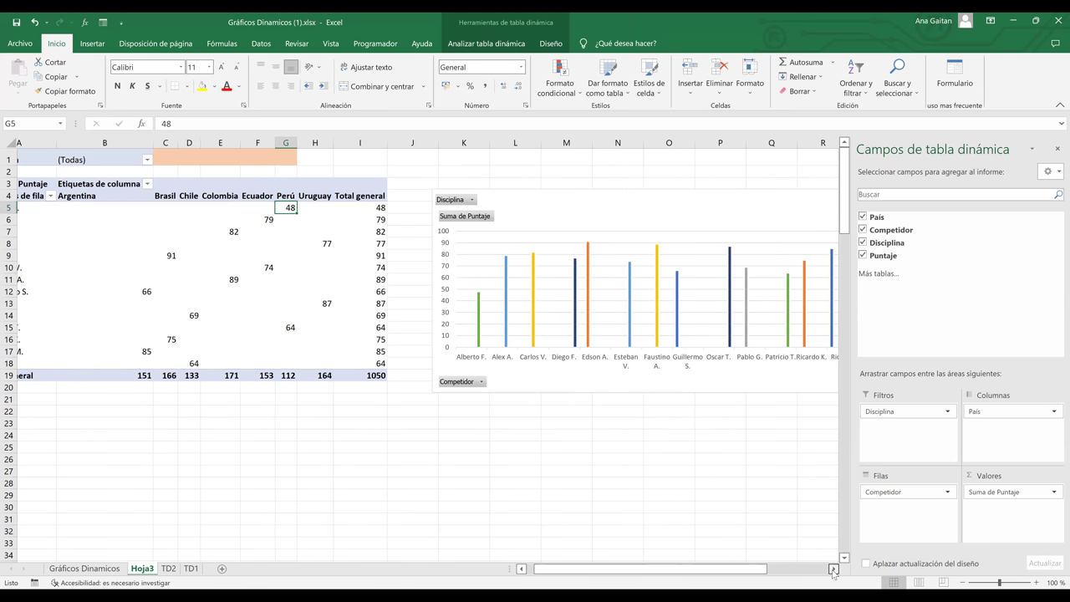
scroll(642, 306, right, 3)
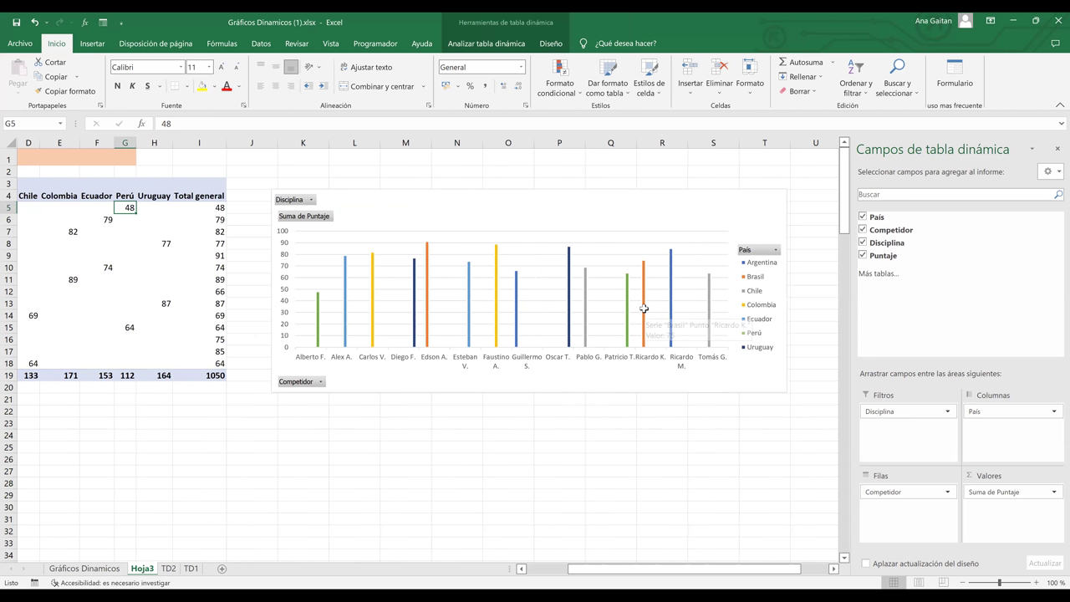
scroll(644, 309, left, 3)
scroll(657, 487, up, 3)
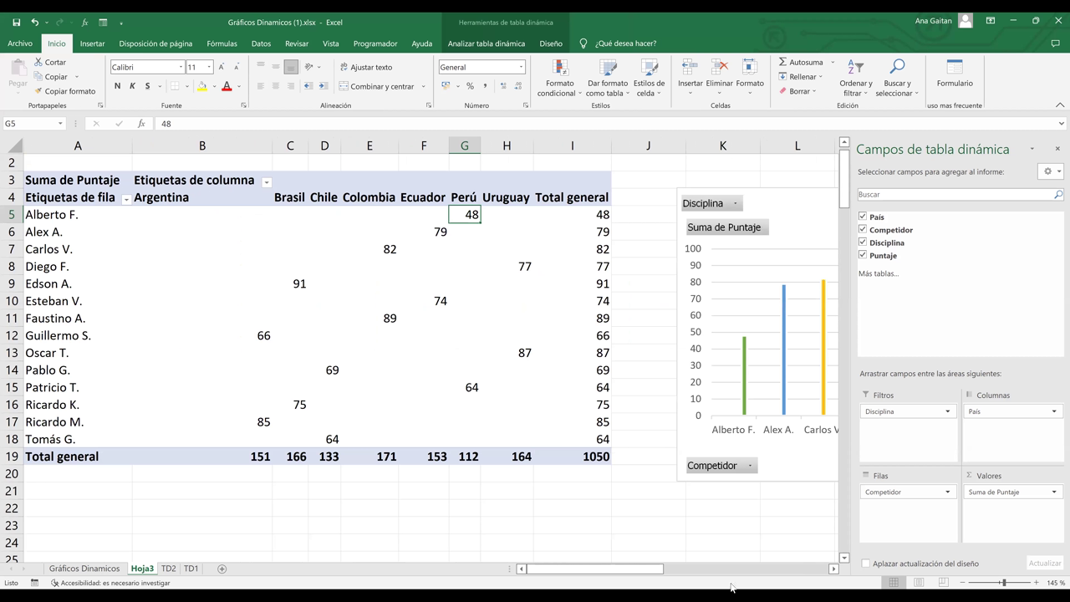
scroll(75, 434, right, 5)
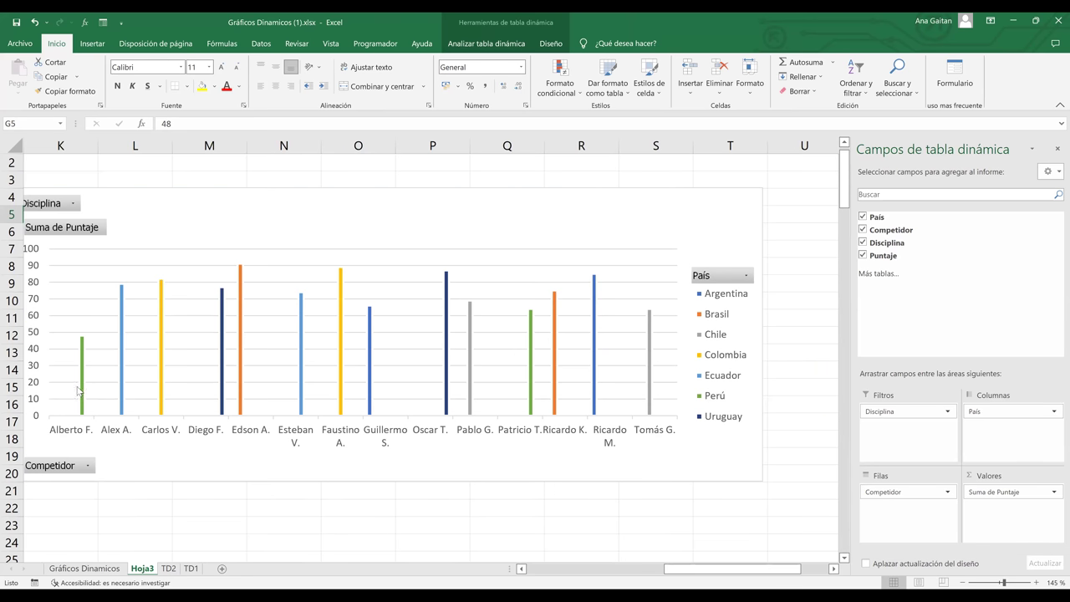
click(716, 400)
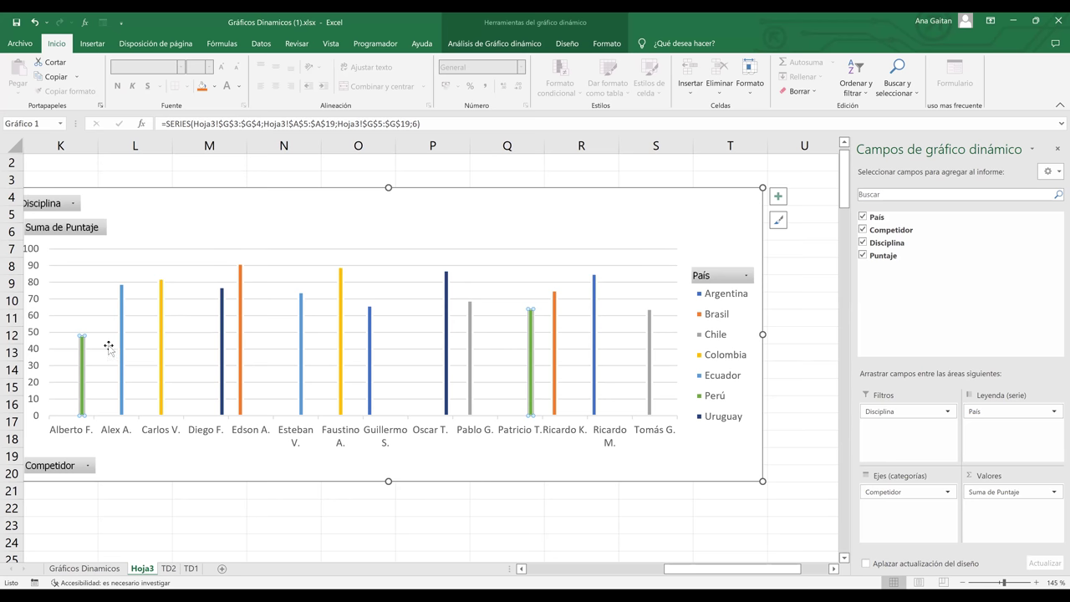
click(280, 335)
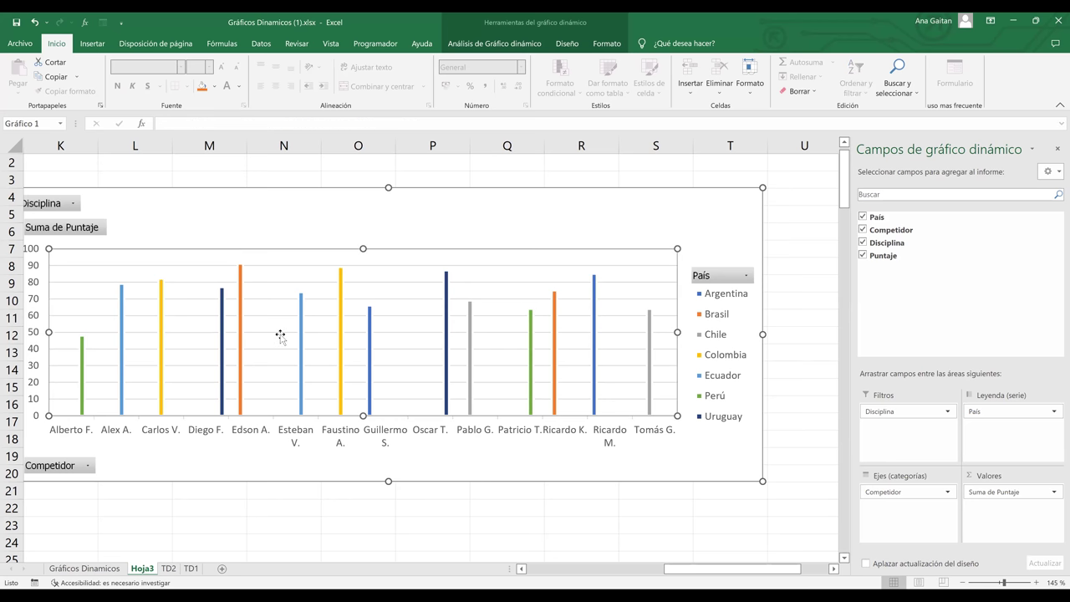
scroll(280, 335, down, 3)
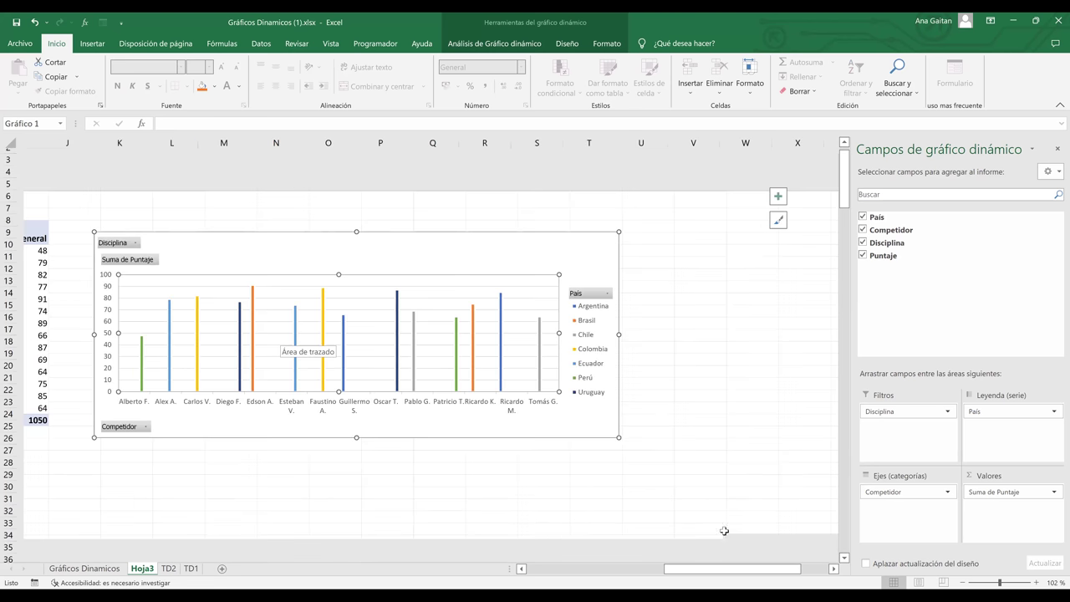
Step: Filter the column chart to only the Bicicleta discipline with its Disciplina filter
drag(721, 575, 609, 576)
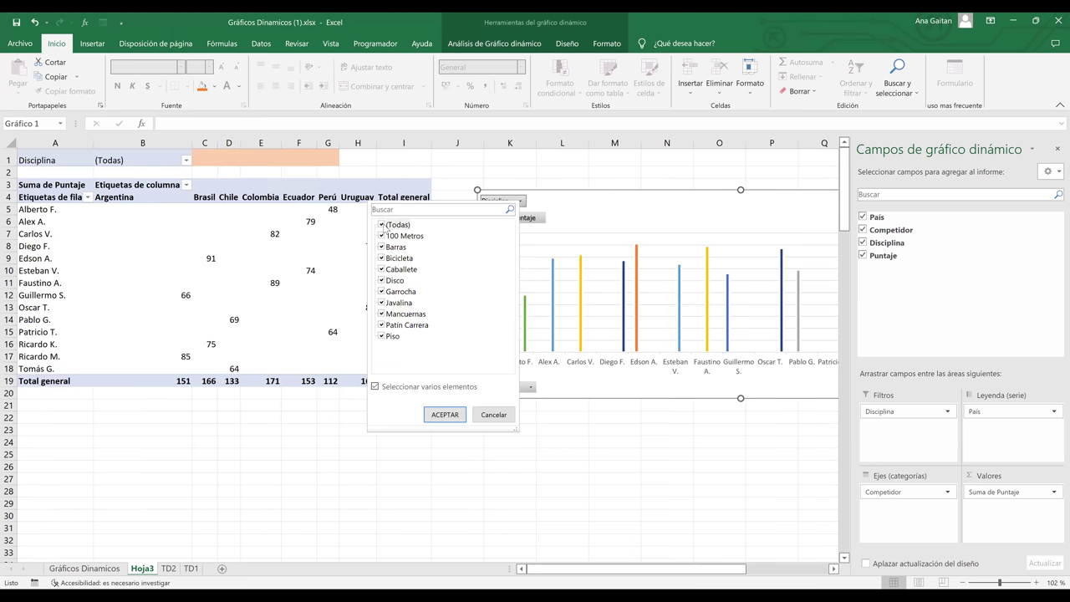
click(382, 225)
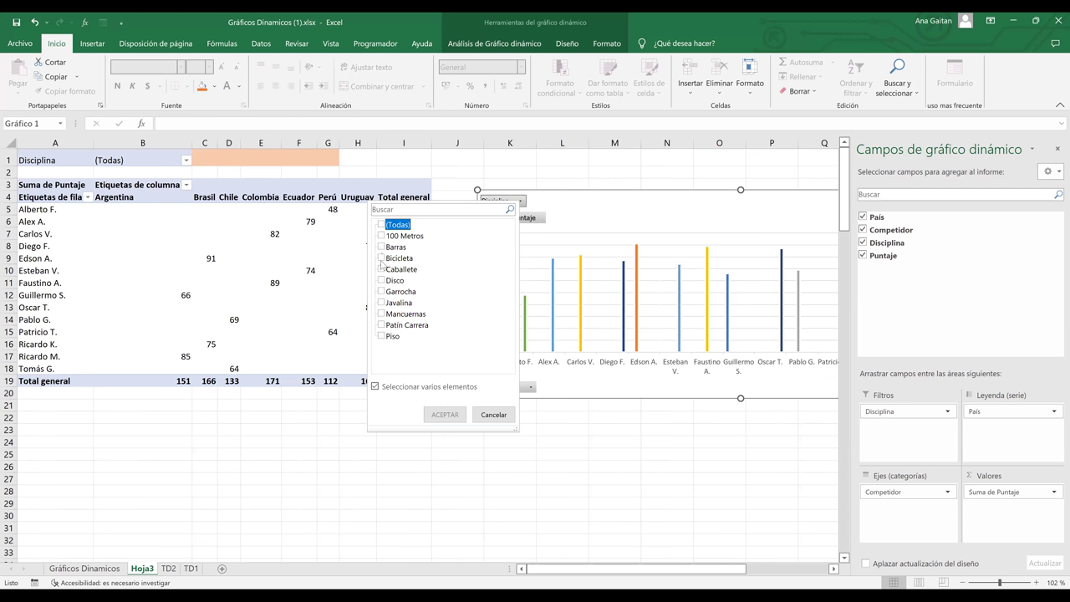
click(382, 259)
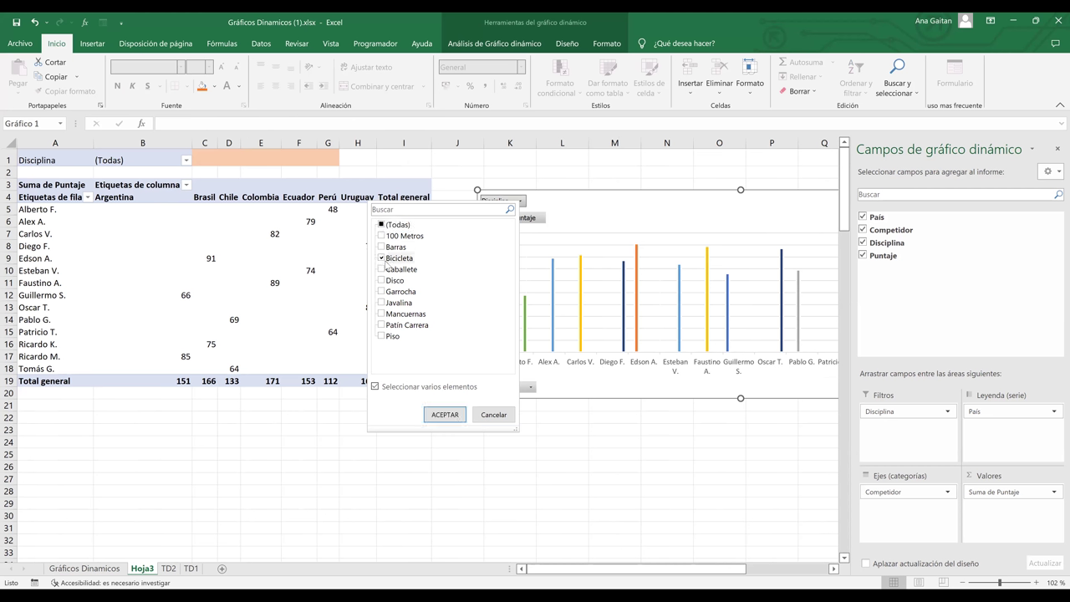
click(446, 413)
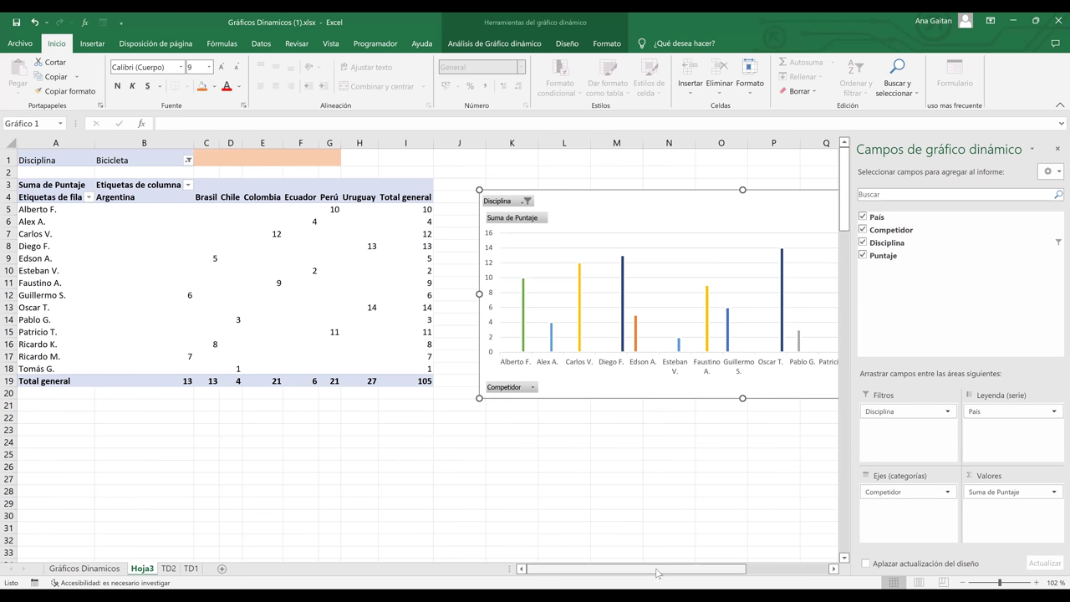
drag(658, 573, 708, 572)
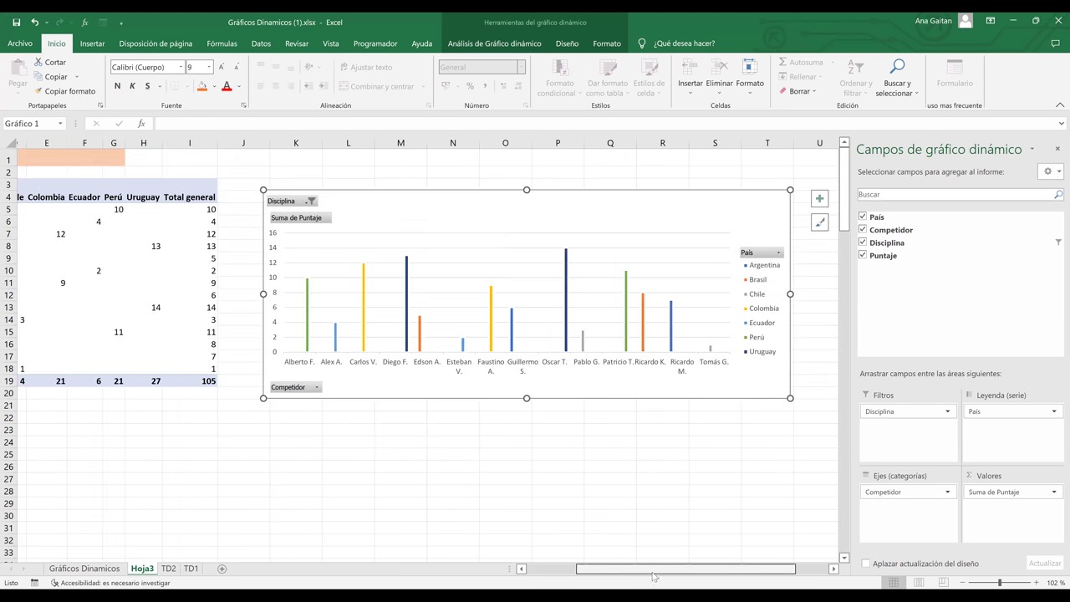
Step: Examine the first competitor's Perú bar in the Bicicleta-filtered column chart up close
mouse_move(632, 576)
mouse_down()
mouse_move(583, 577)
mouse_move(618, 577)
mouse_up()
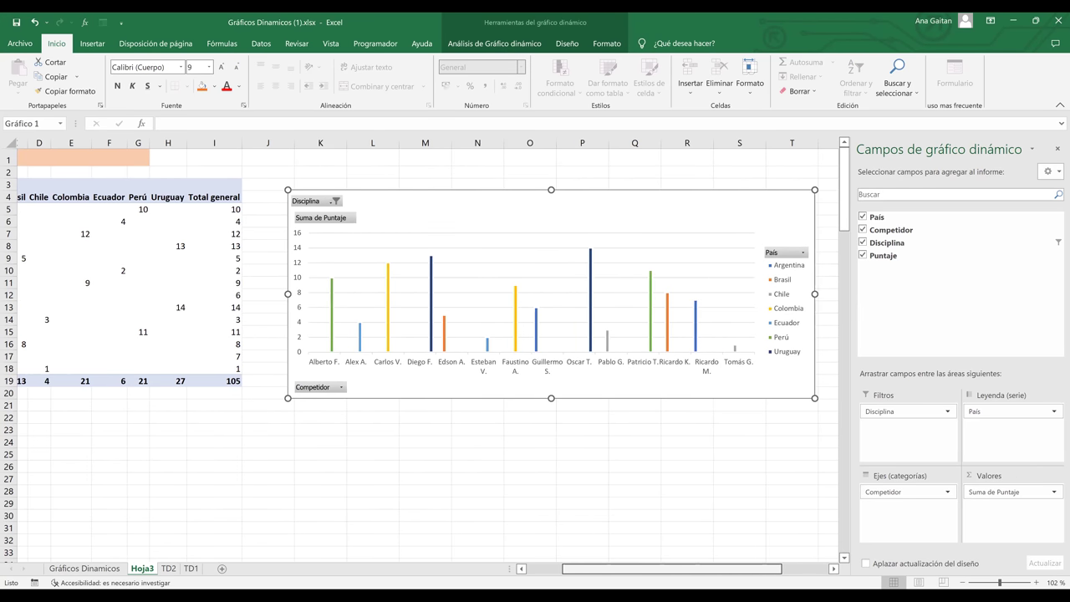
scroll(350, 338, right, 1)
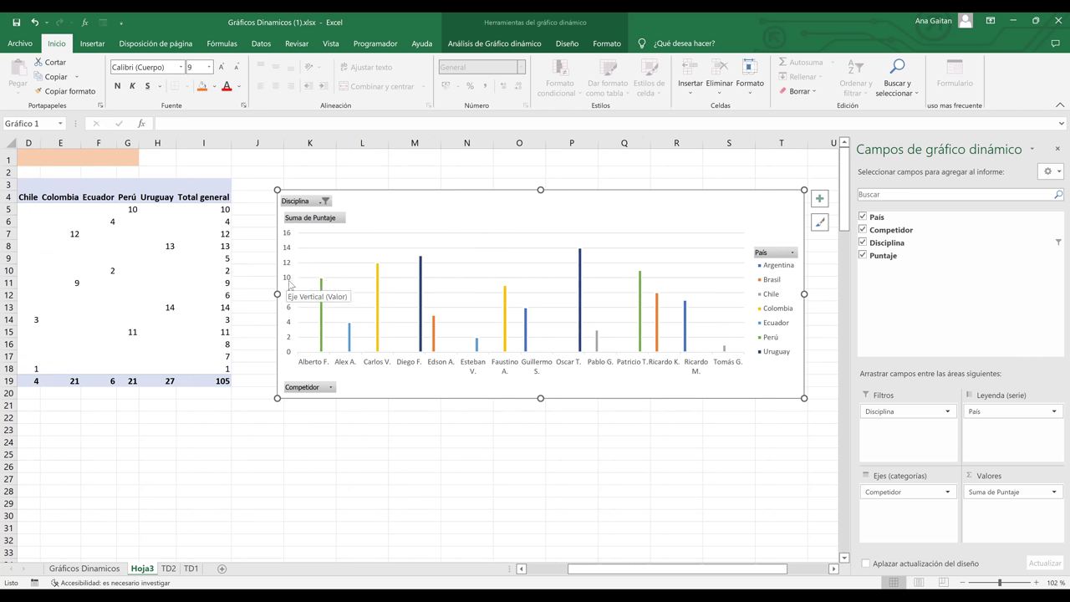
mouse_move(323, 283)
scroll(322, 284, up, 1)
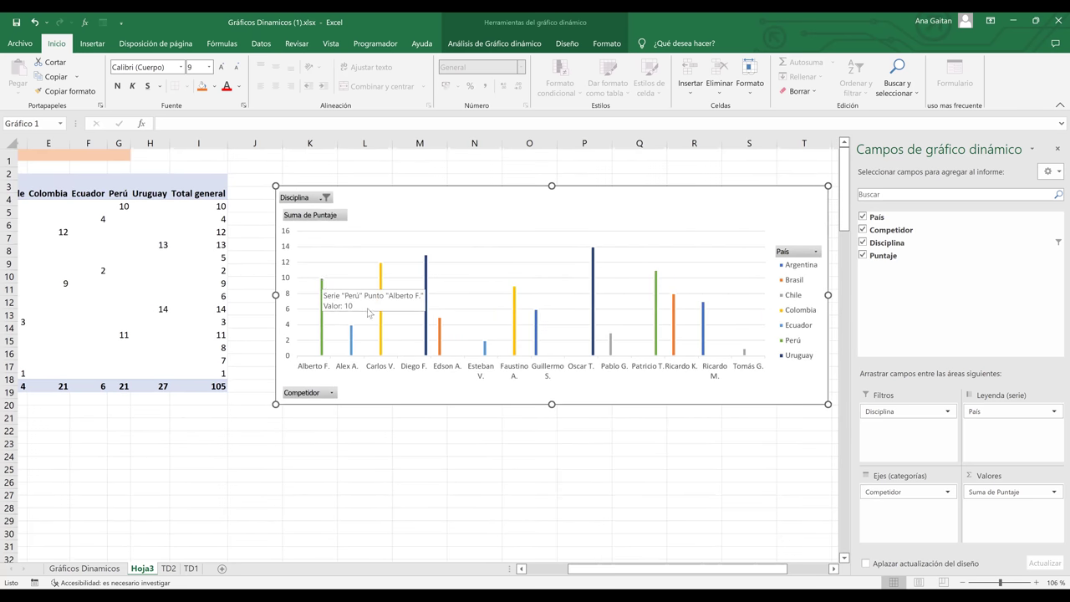
scroll(370, 312, up, 5)
mouse_move(357, 308)
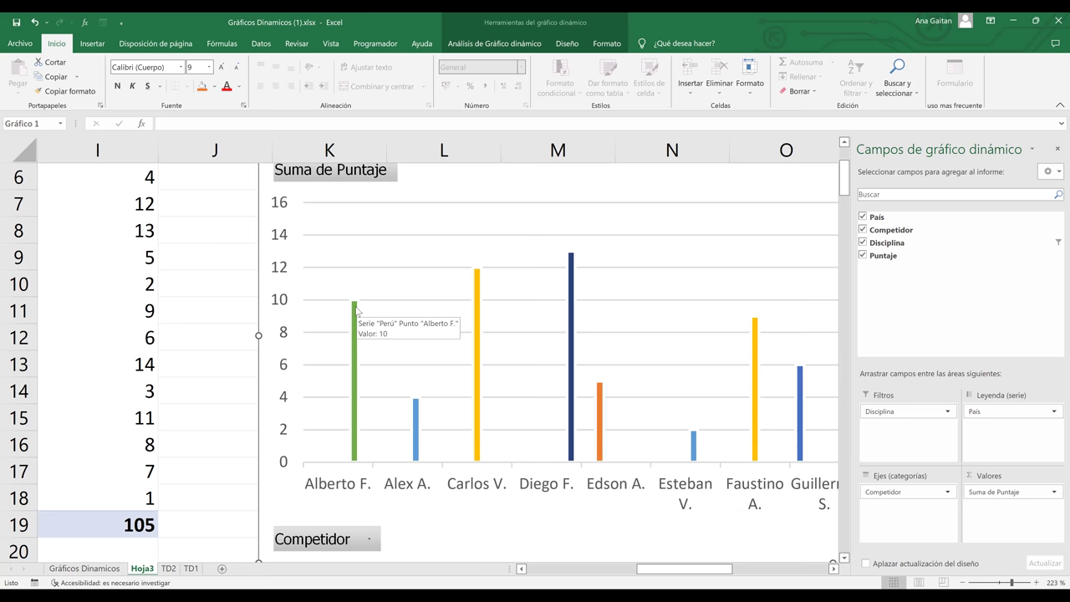
Step: Compare the whole column chart with the pivot table's scores by competitor and country
click(205, 274)
ctrl+scroll(204, 274, down, 6)
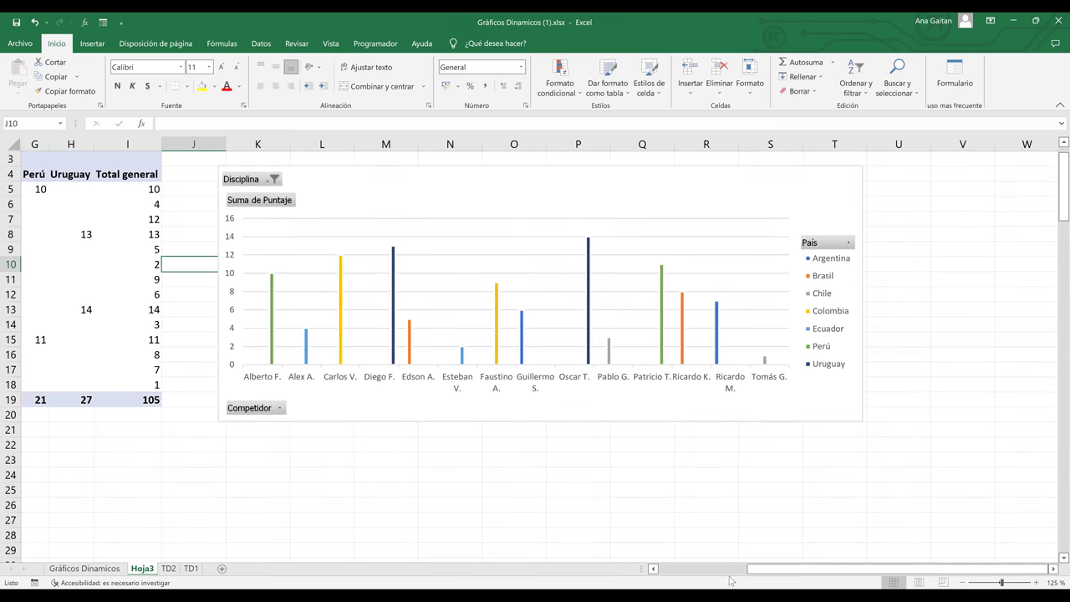
drag(758, 570, 669, 569)
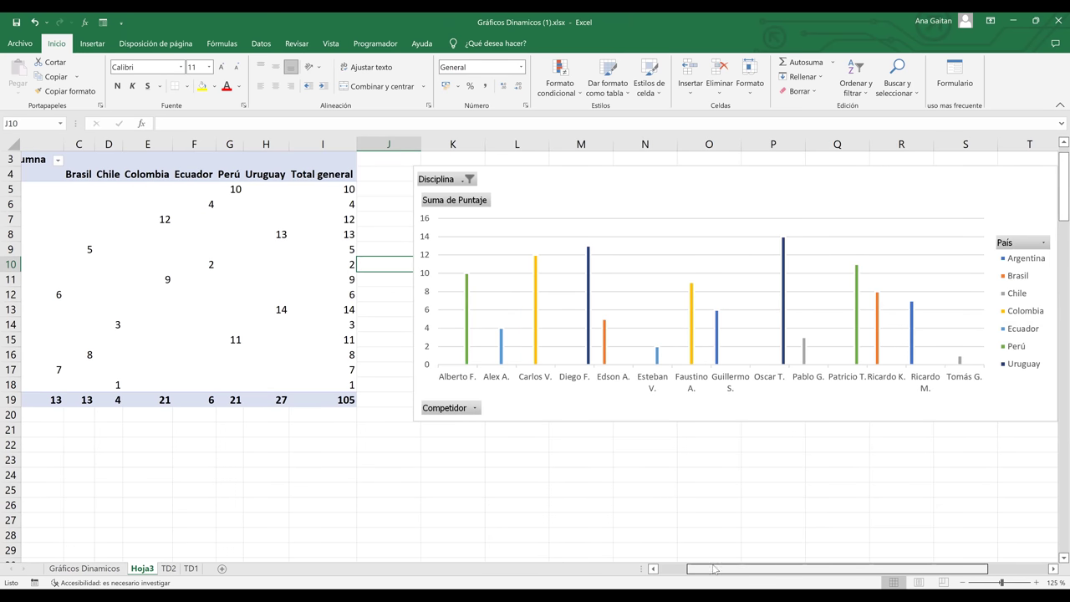
scroll(327, 425, right, 1)
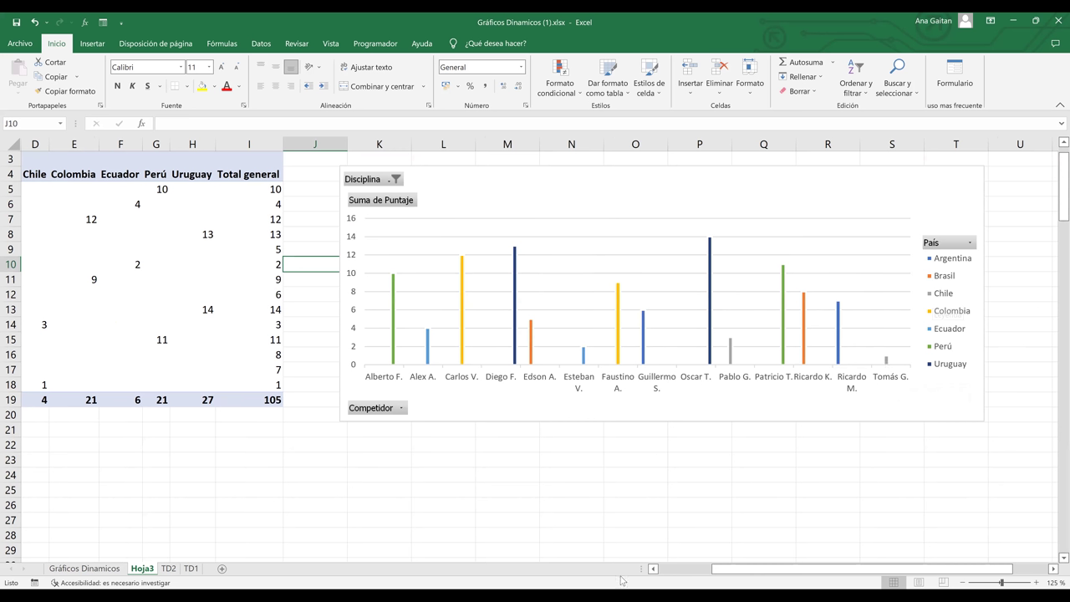
scroll(340, 175, left, 3)
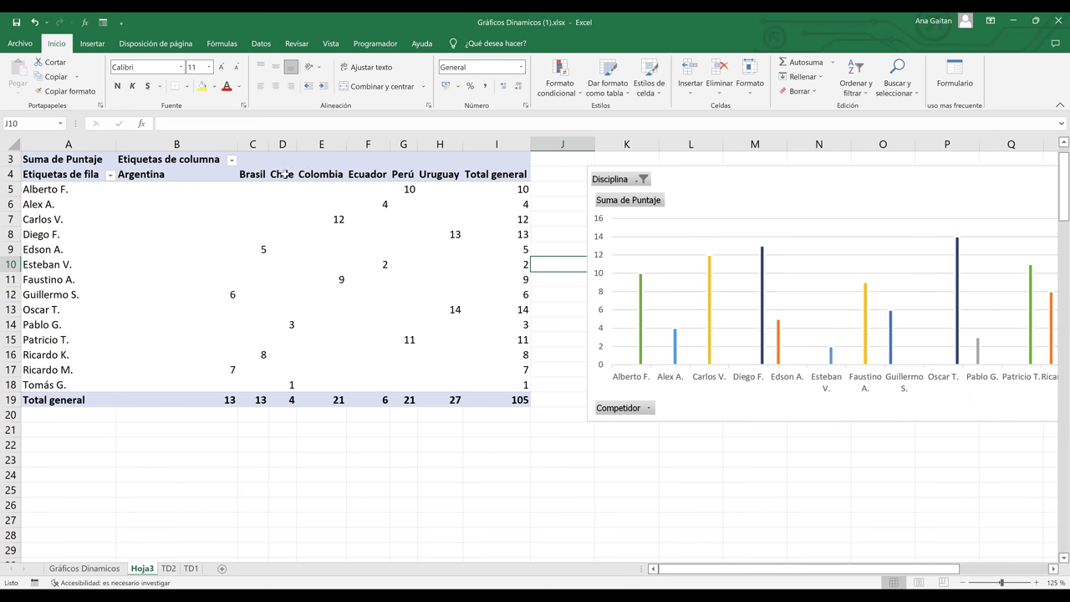
Step: Move the Disciplina field from the pivot table's filters to its rows, below Competidor
click(282, 144)
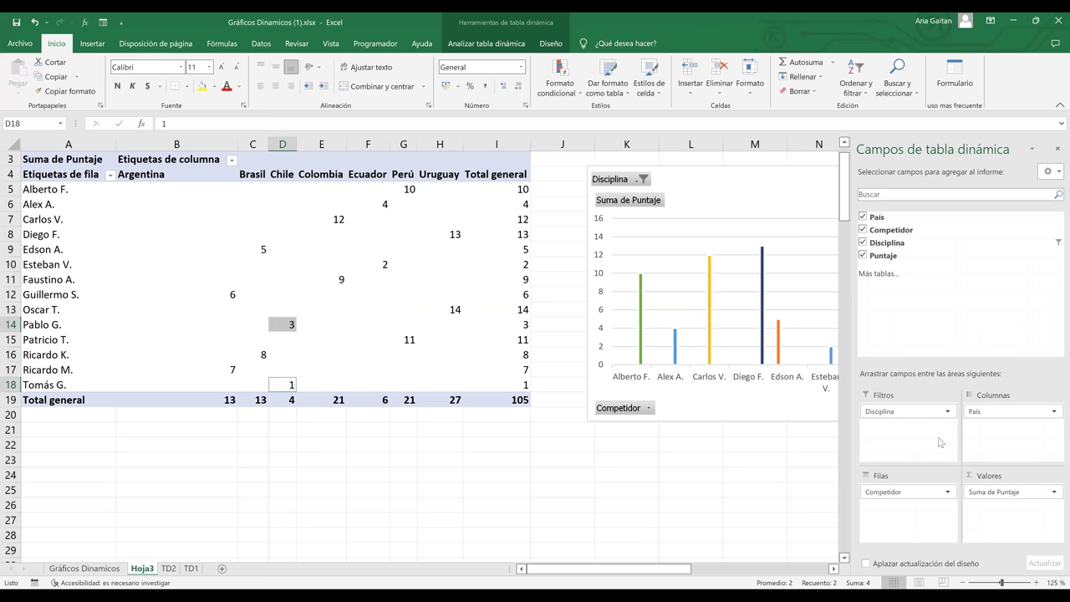
drag(927, 413, 924, 529)
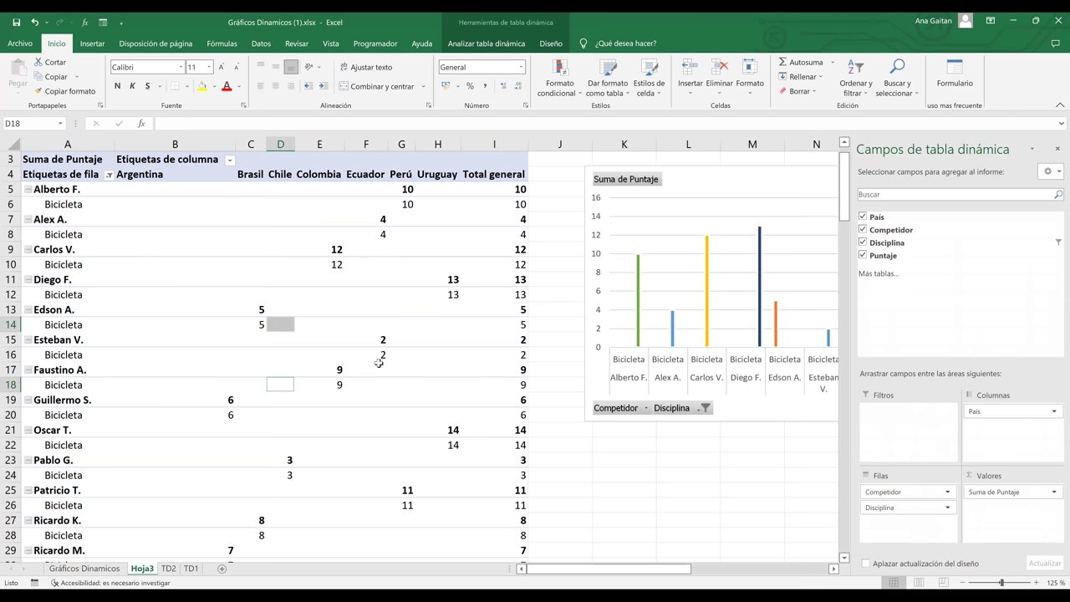
click(206, 278)
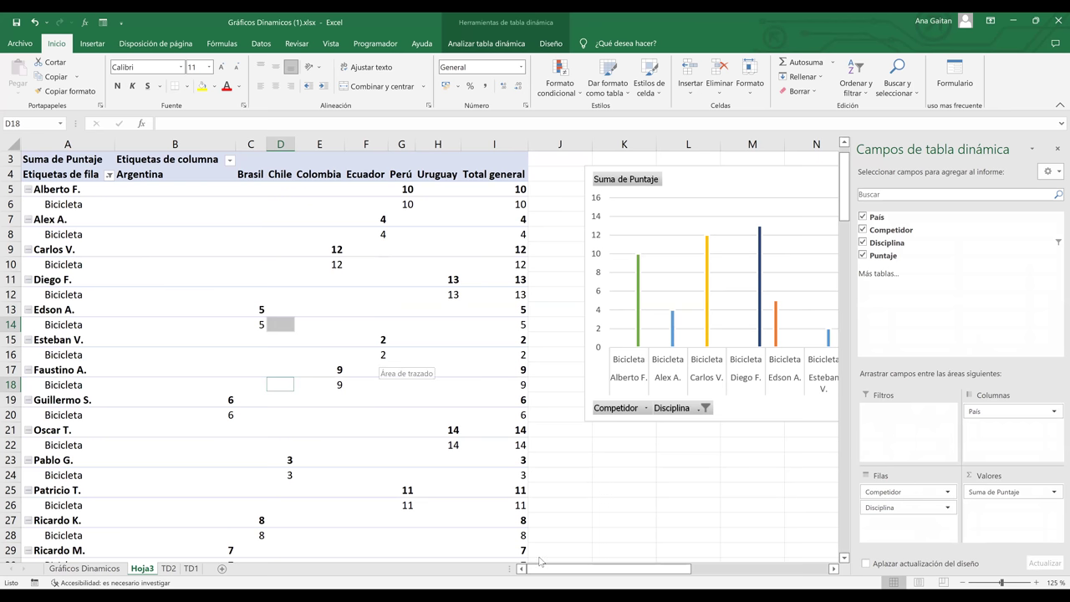
drag(586, 571, 657, 568)
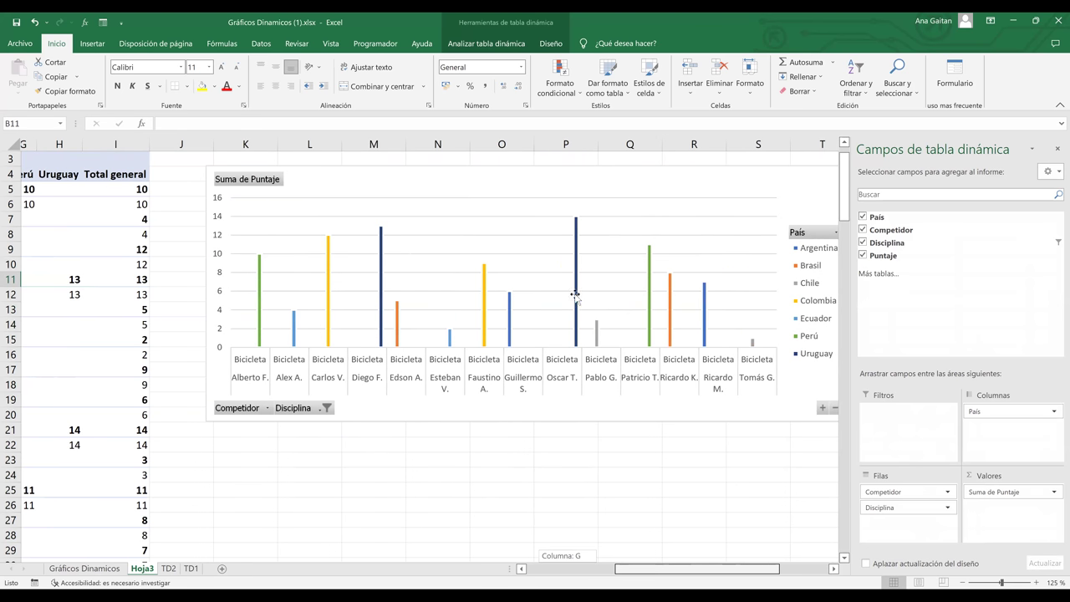
Step: Show all disciplines in the column chart by selecting every item in its Disciplina filter
click(533, 332)
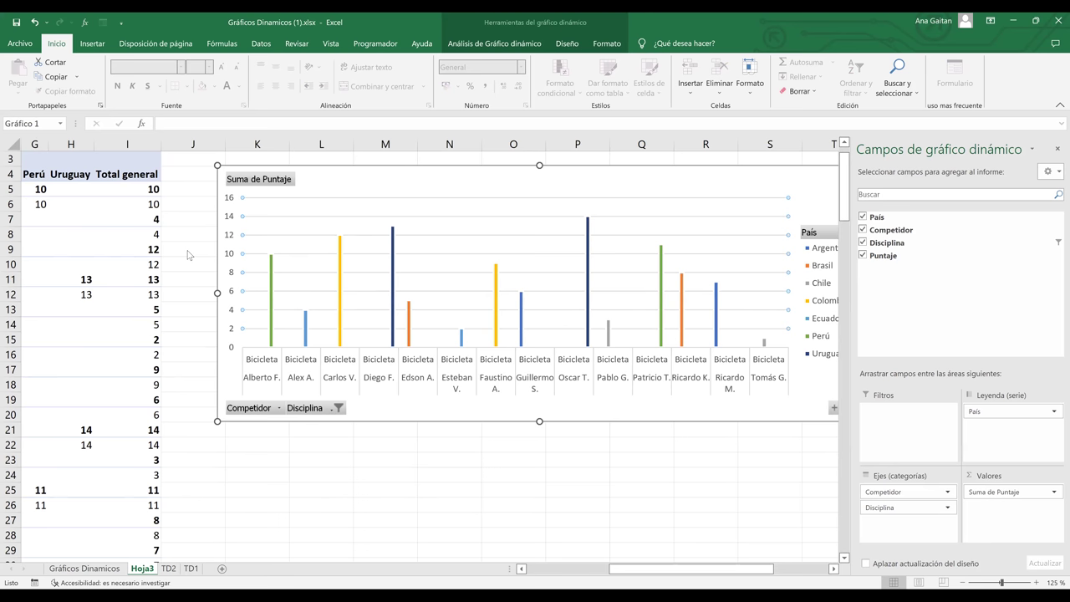
click(338, 407)
click(182, 217)
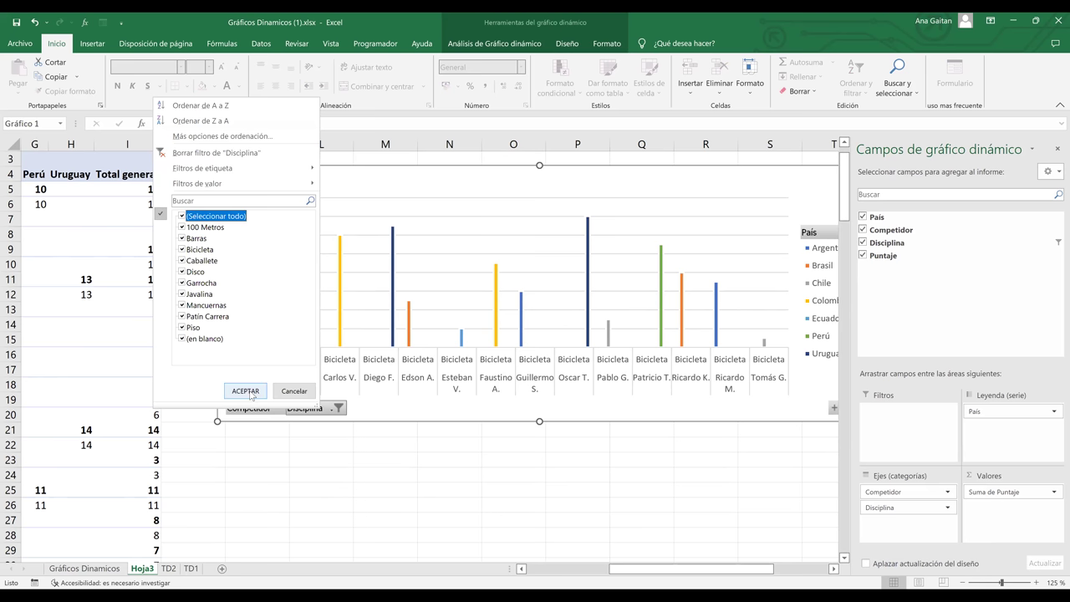
click(245, 391)
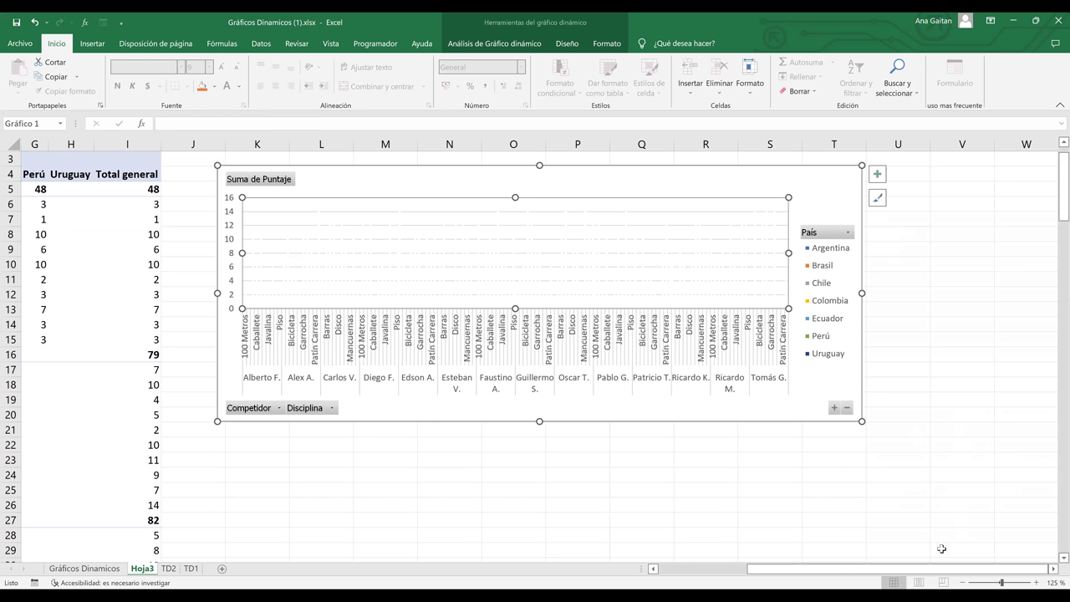
Step: Enlarge the column chart until it fills nearly the whole sheet view at 10% zoom
ctrl+scroll(688, 299, down, 5)
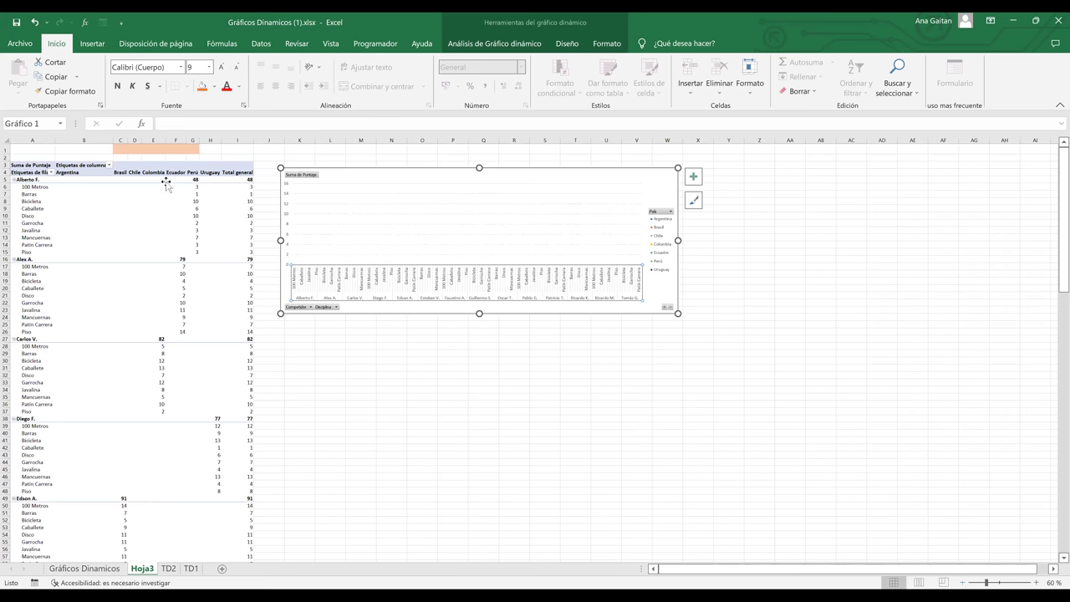
scroll(167, 184, down, 4)
drag(189, 192, 1052, 548)
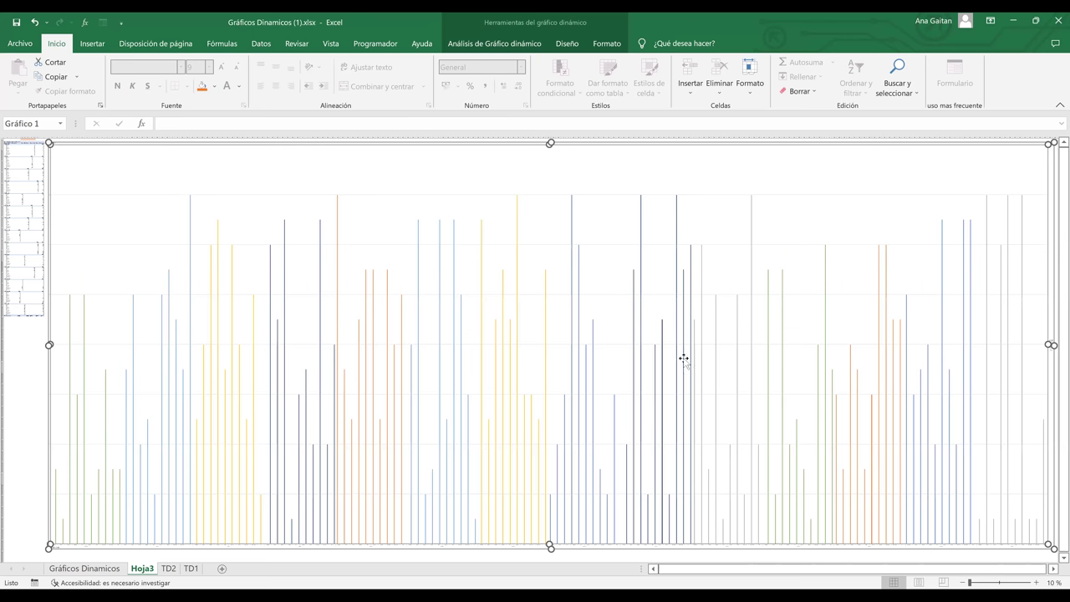
Step: Undo the chart enlargement and the Disciplina filter change, restoring the Bicicleta-only view
click(816, 504)
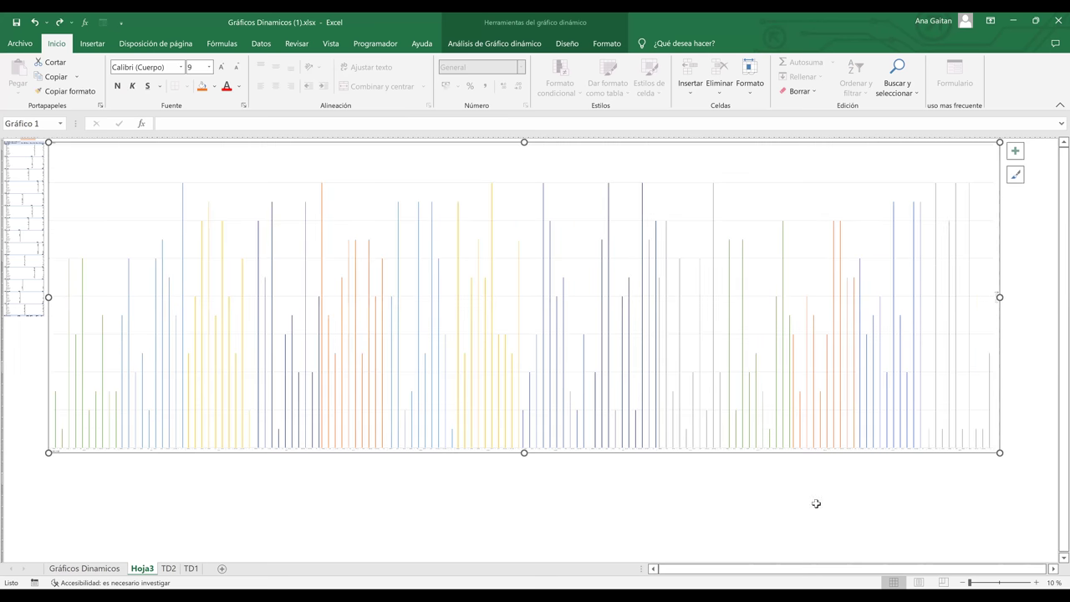
scroll(818, 508, up, 8)
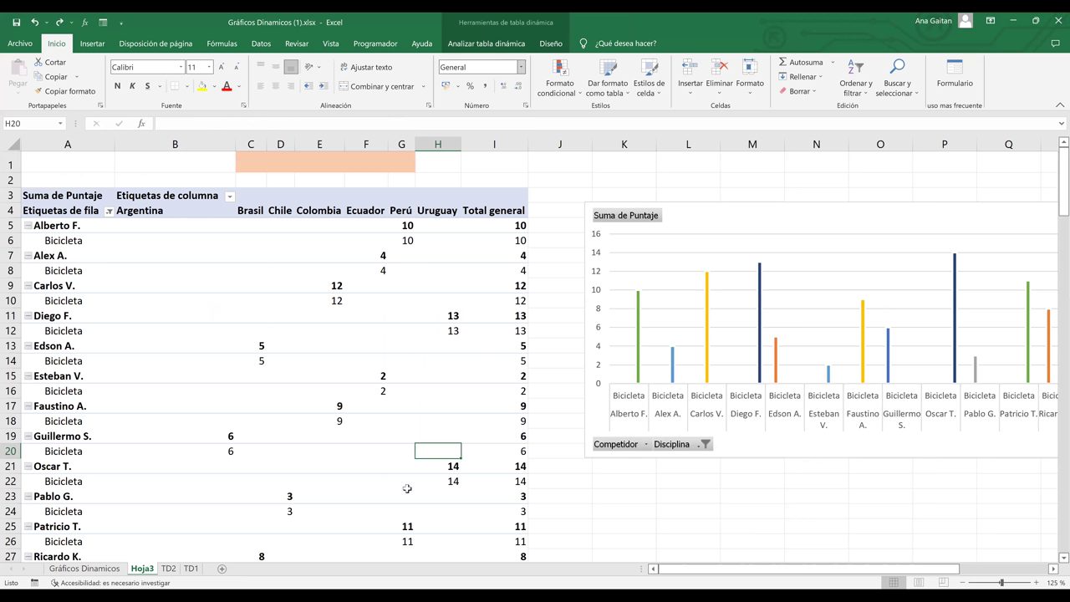
Step: Move the Disciplina field from the chart's axis categories back to its filters
click(731, 296)
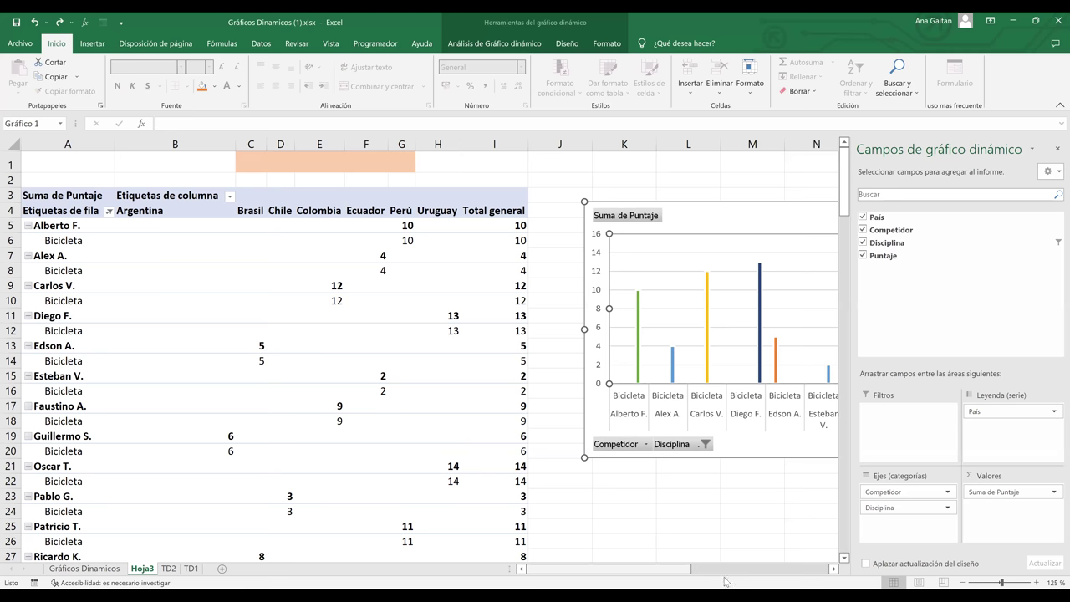
scroll(724, 581, right, 3)
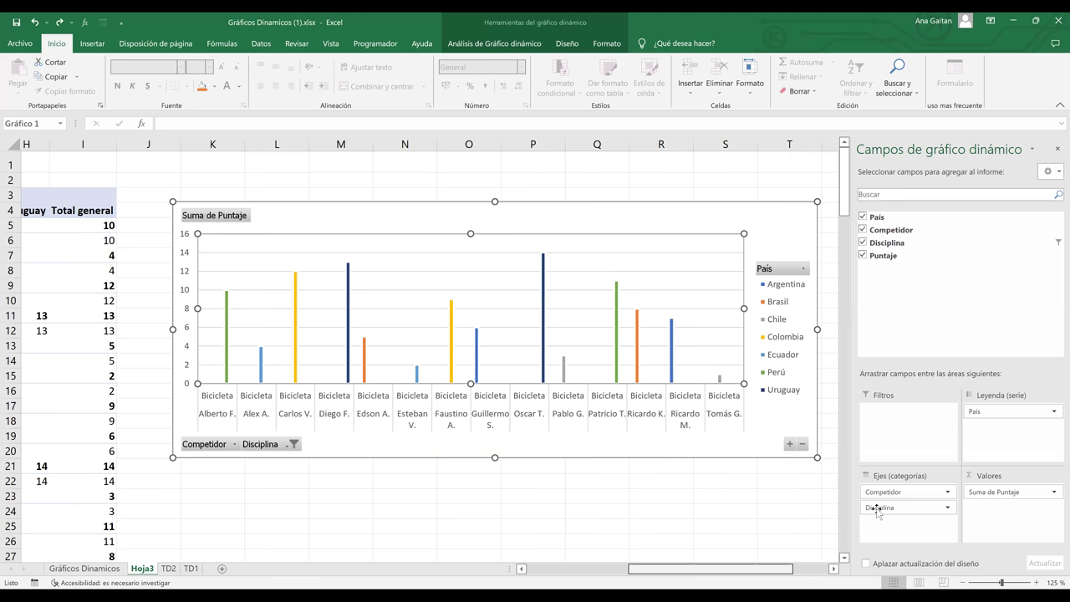
scroll(879, 511, right, 1)
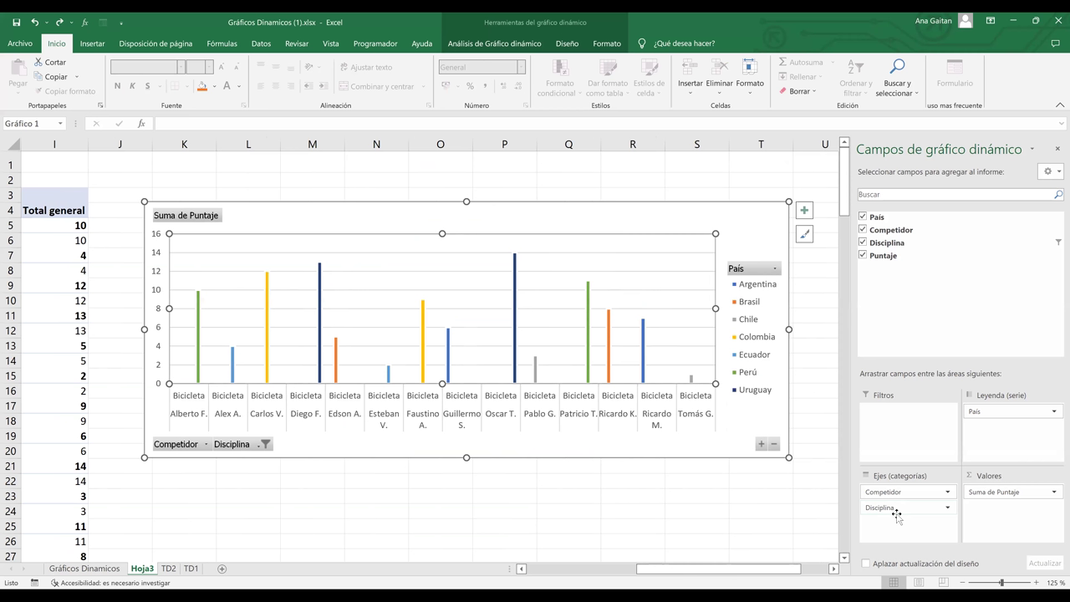
drag(896, 508, 875, 409)
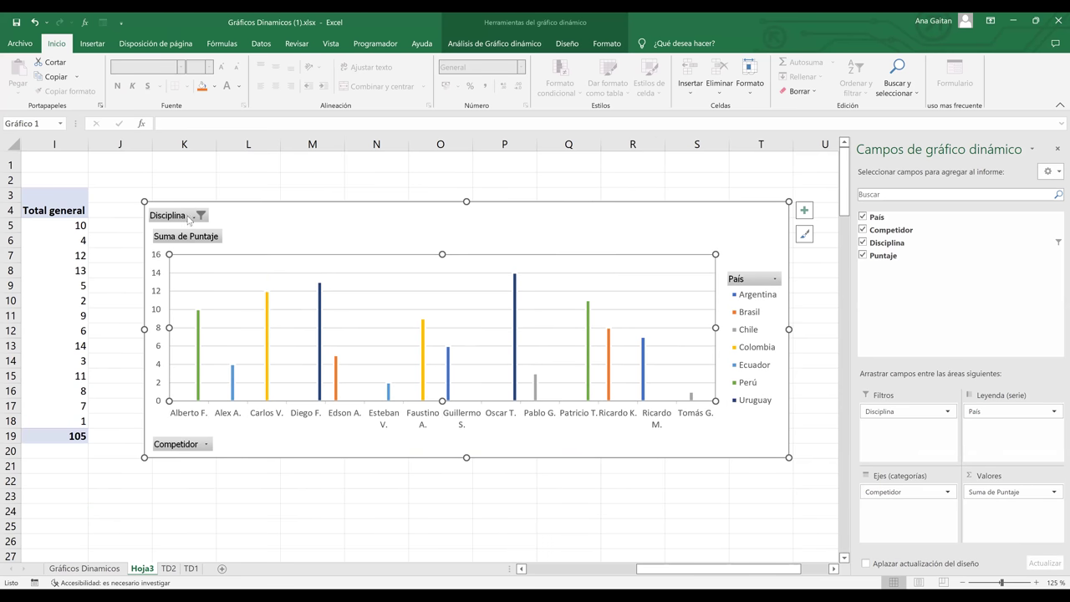
Step: Add Caballete, Garrocha and Mancuernas to Bicicleta in the column chart's Disciplina filter
click(190, 219)
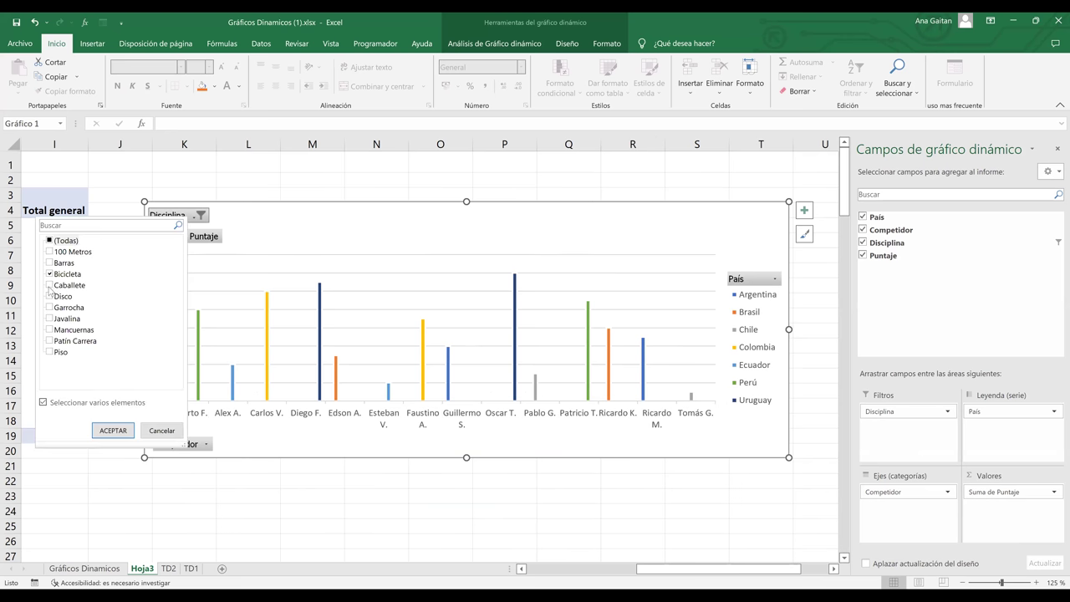
click(49, 286)
click(49, 307)
click(50, 330)
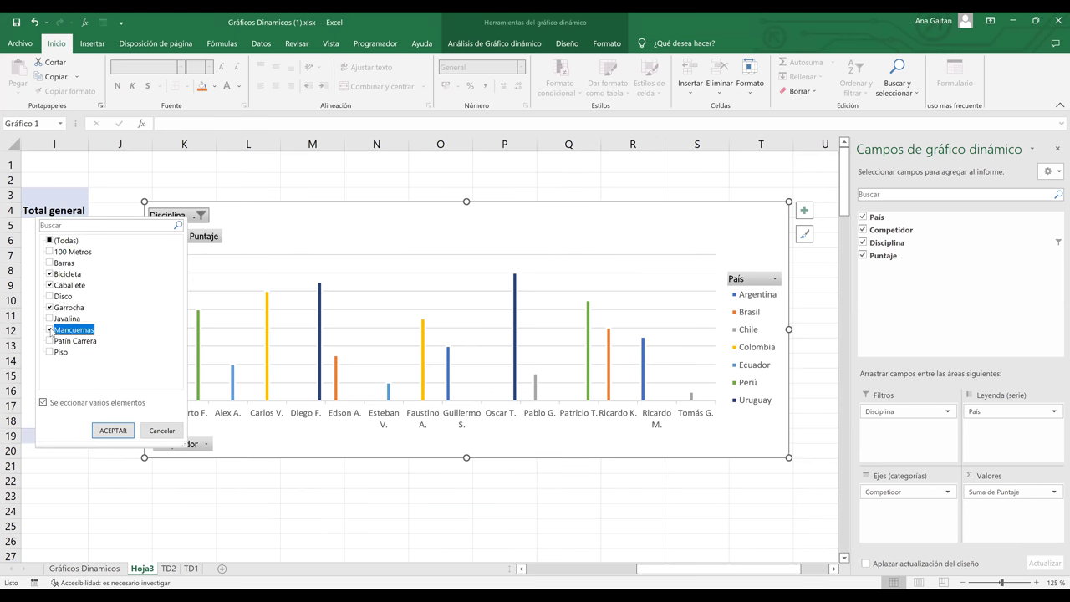
click(114, 431)
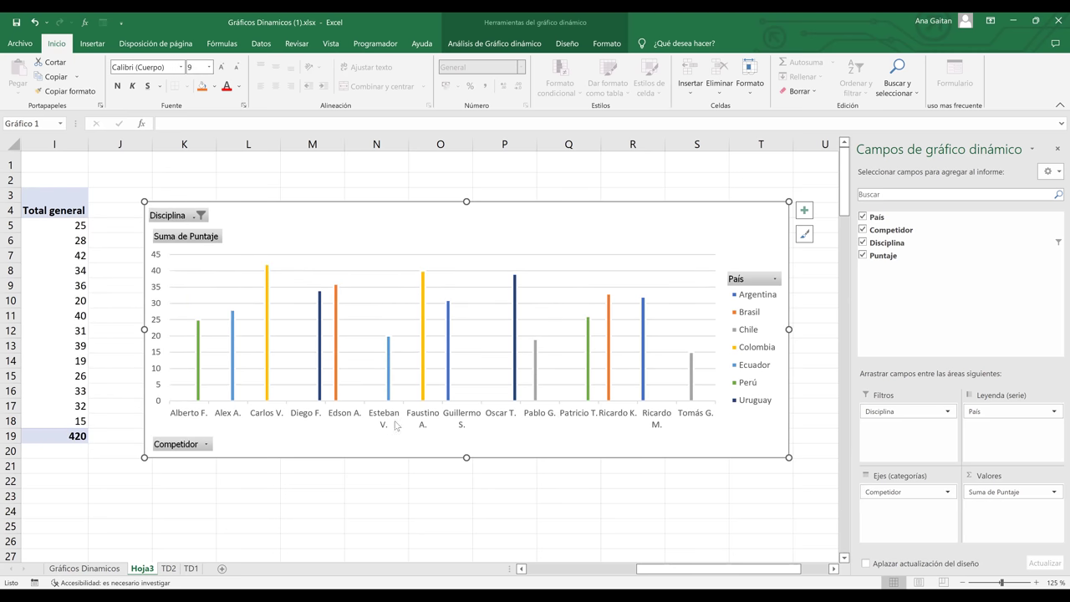
Step: Filter the column chart to only the Piso discipline with its Disciplina filter
click(174, 221)
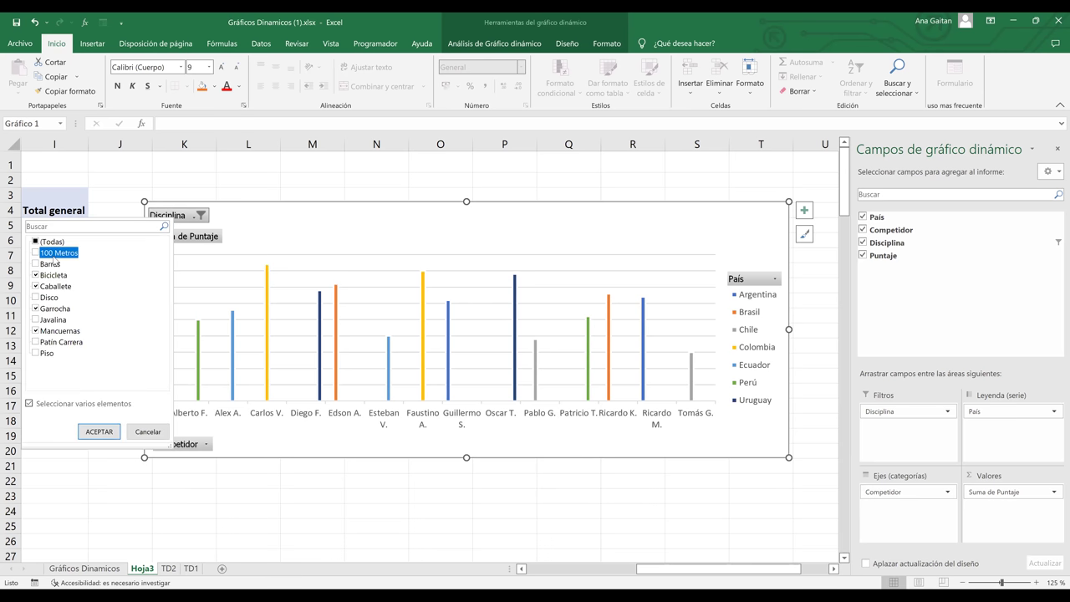
click(36, 242)
click(35, 241)
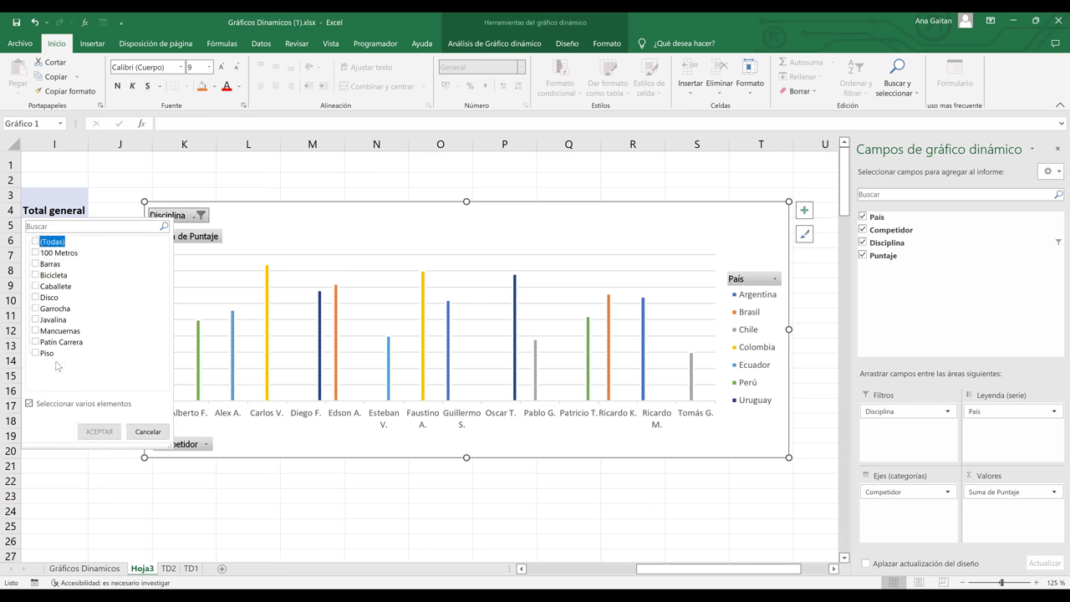
key(space)
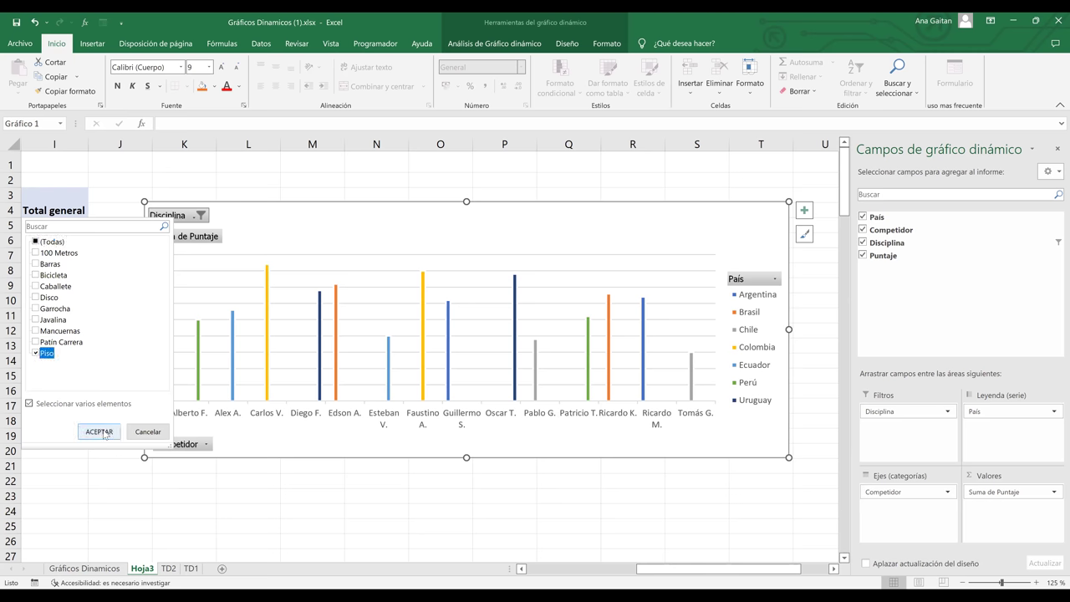
click(99, 431)
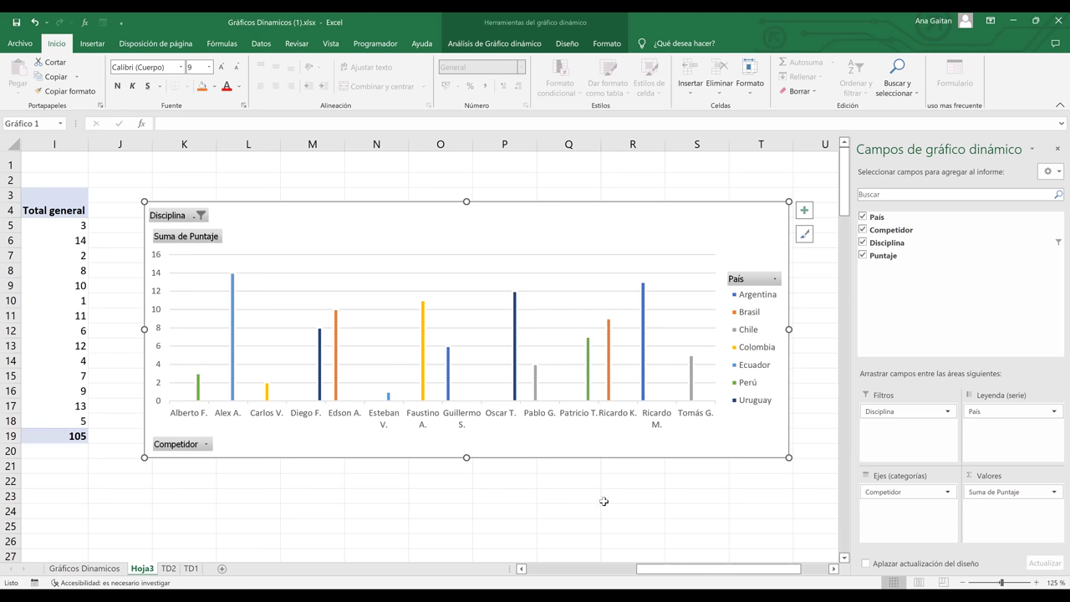
click(636, 487)
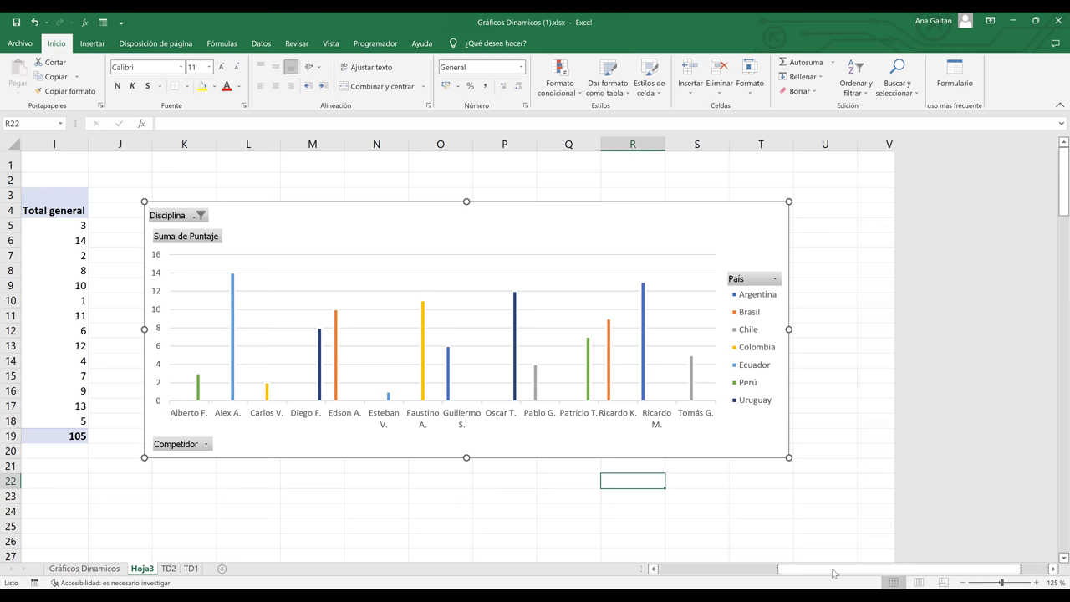
drag(832, 572, 777, 581)
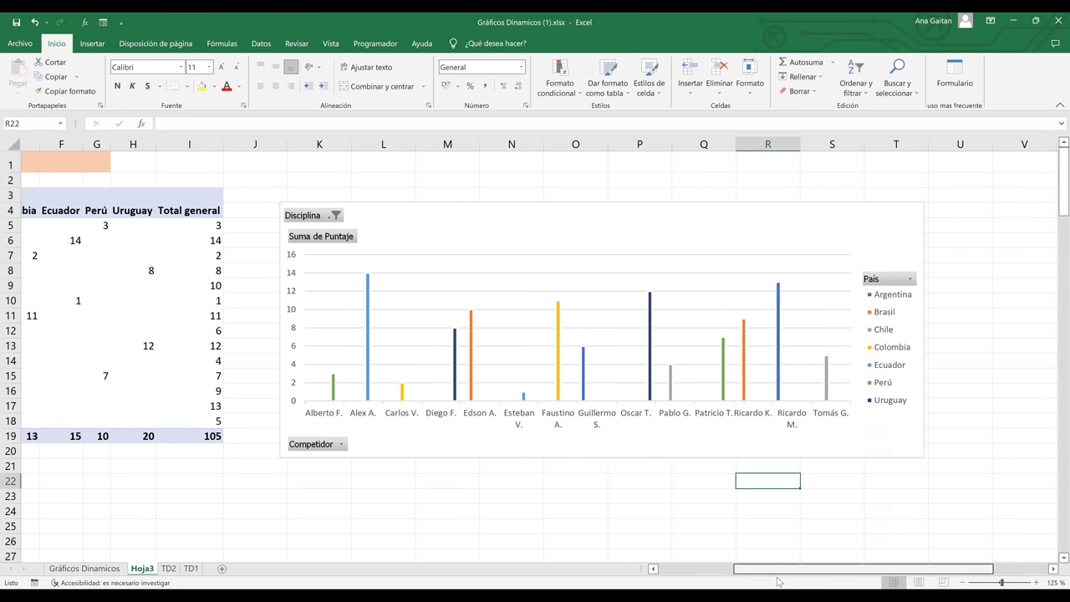
click(502, 455)
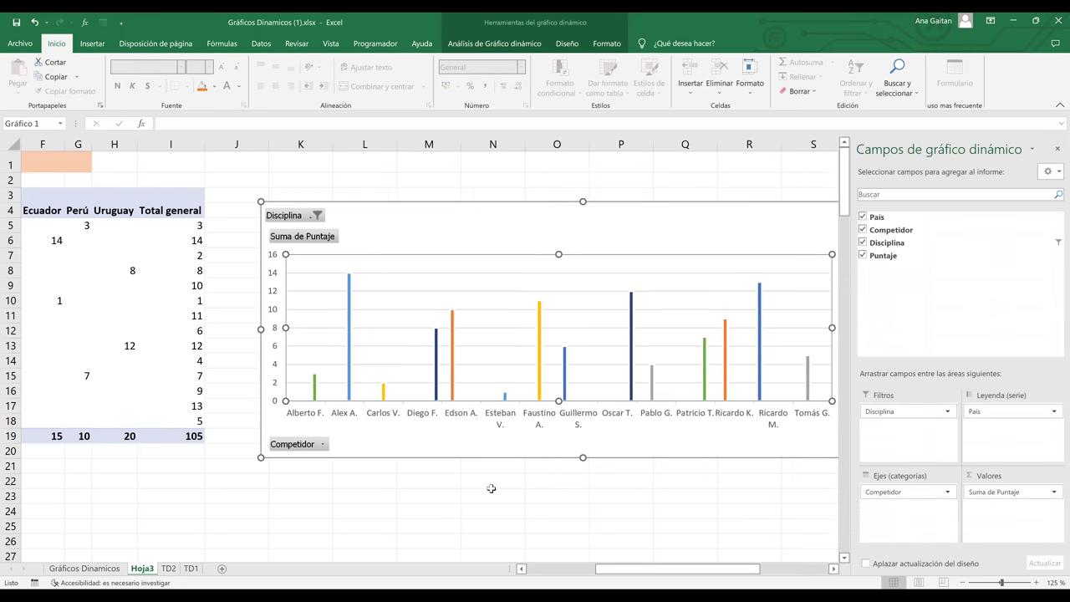
Step: Copy the heading "Tabla dinámica 4: Media de puntos por país y prueba." from the Gráficos Dinamicos sheet
click(69, 571)
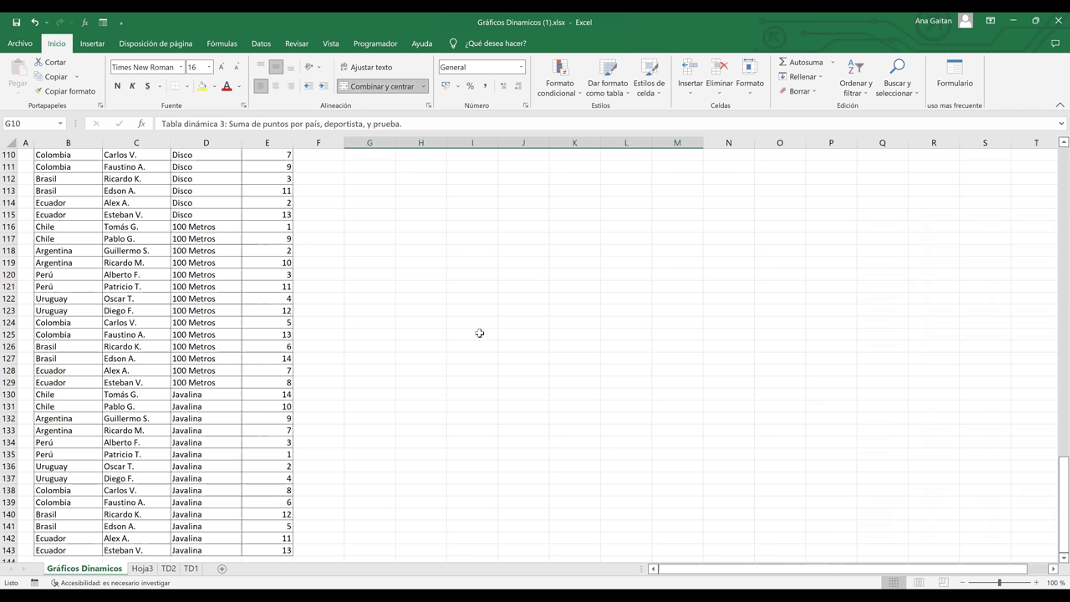
key(Down)
key(Down)
key(ctrl+c)
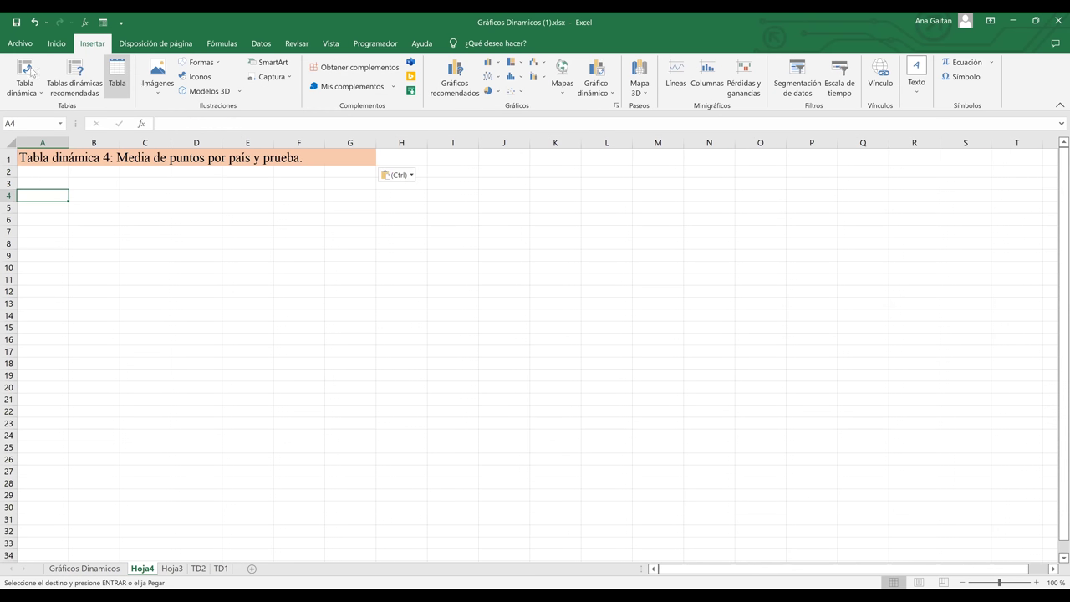
Step: Insert a pivot chart with its pivot table at cell A4 of Hoja4, using the scores data on the Gráficos Dinamicos sheet
click(606, 74)
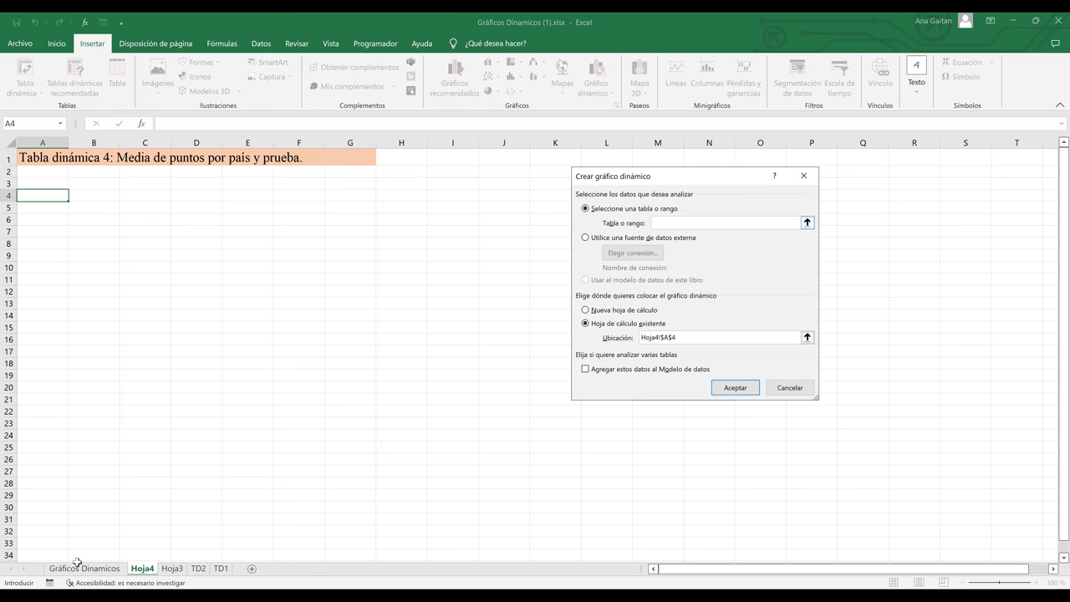
click(70, 179)
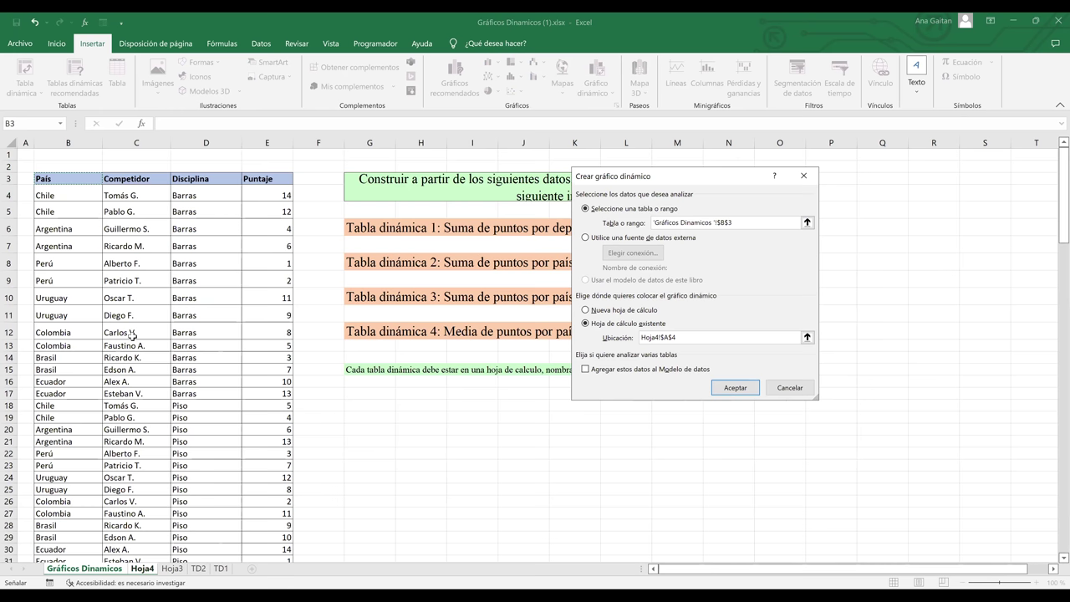
key(Return)
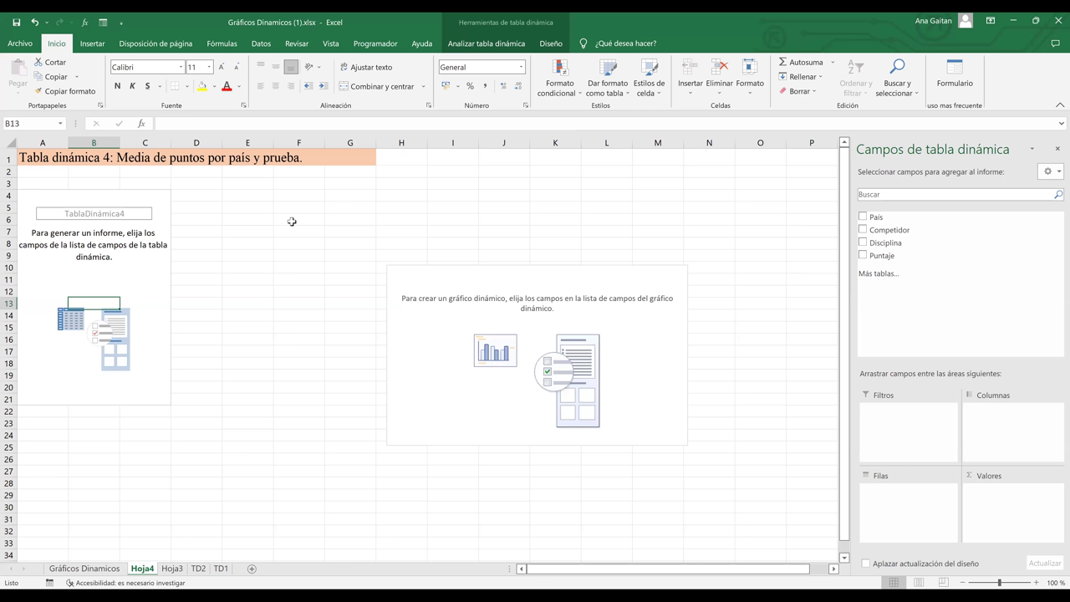
click(121, 255)
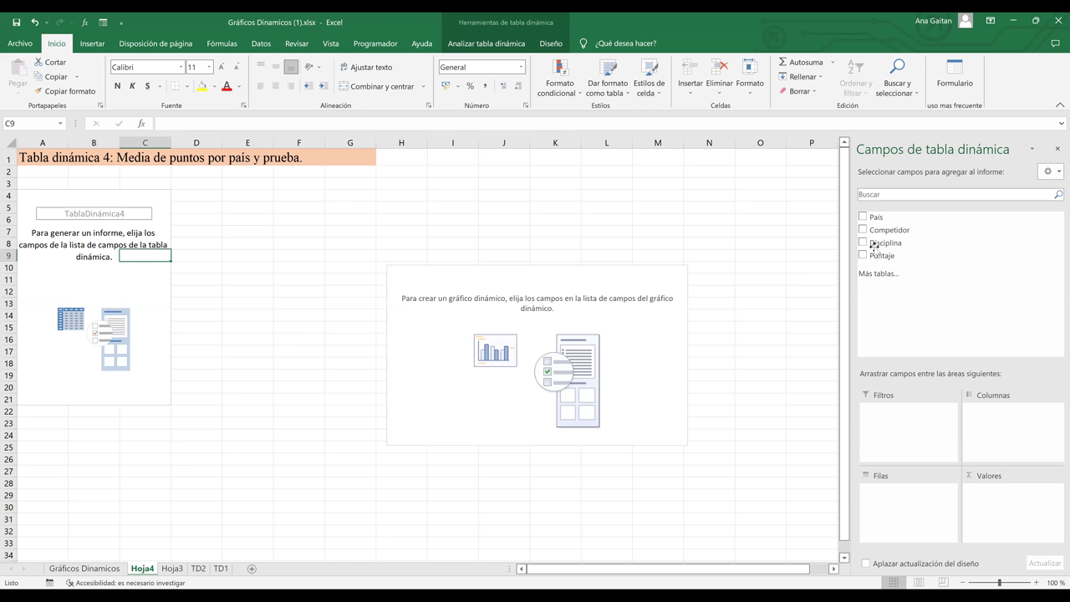
Step: Add the País, Disciplina and Puntaje fields to the pivot table, and move the chart up near the top of the sheet
click(863, 217)
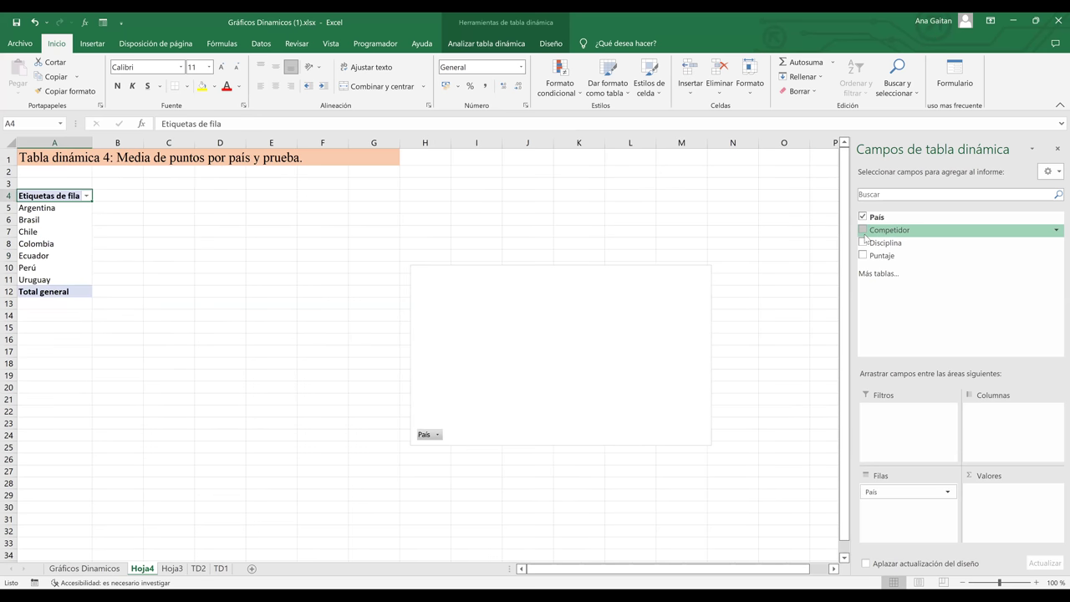
click(864, 243)
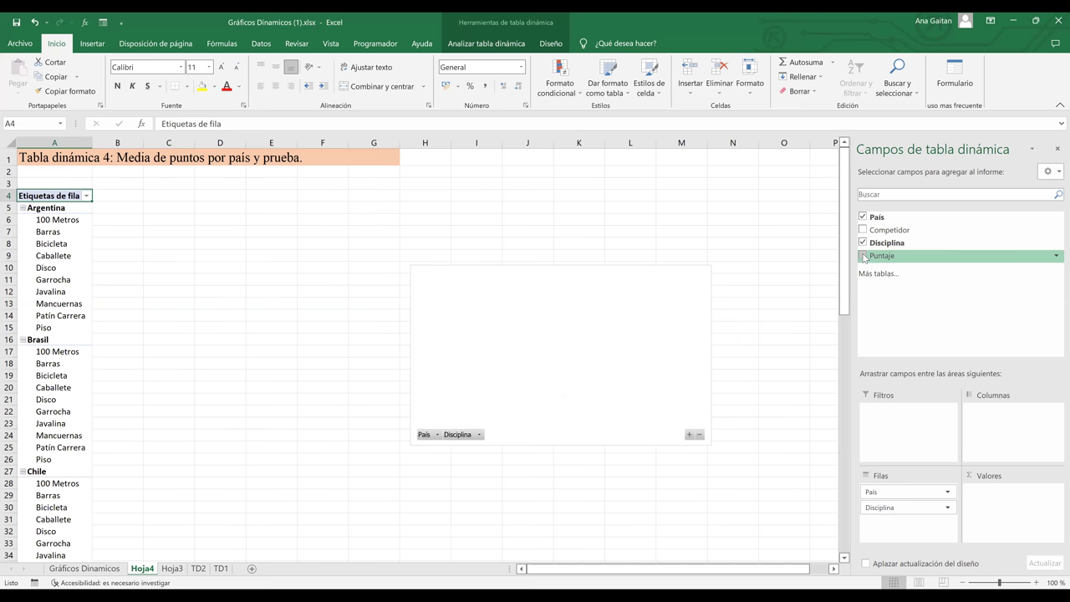
click(864, 256)
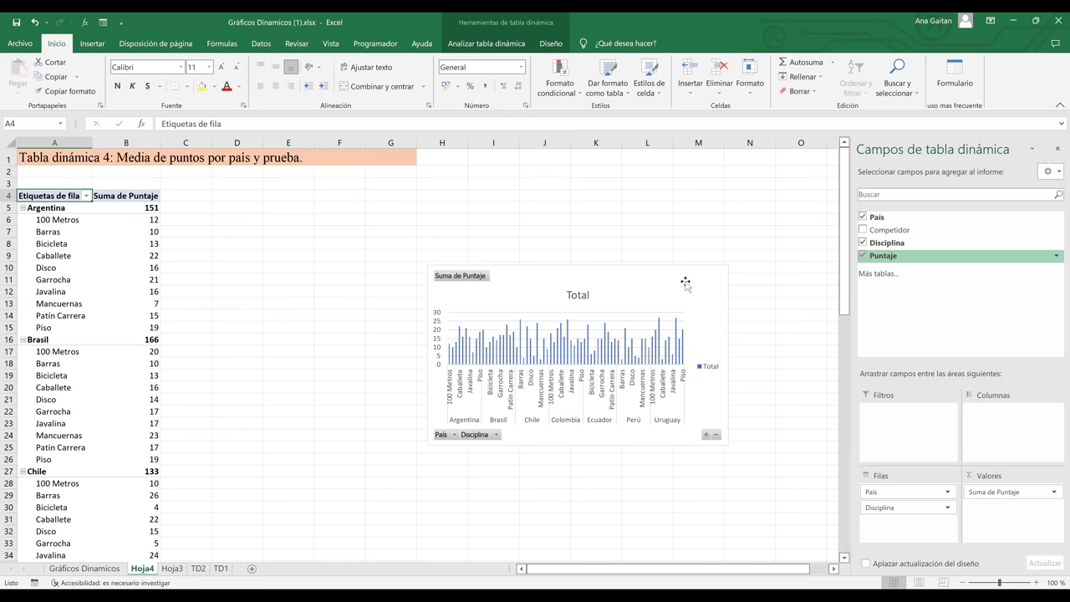
drag(686, 282, 664, 207)
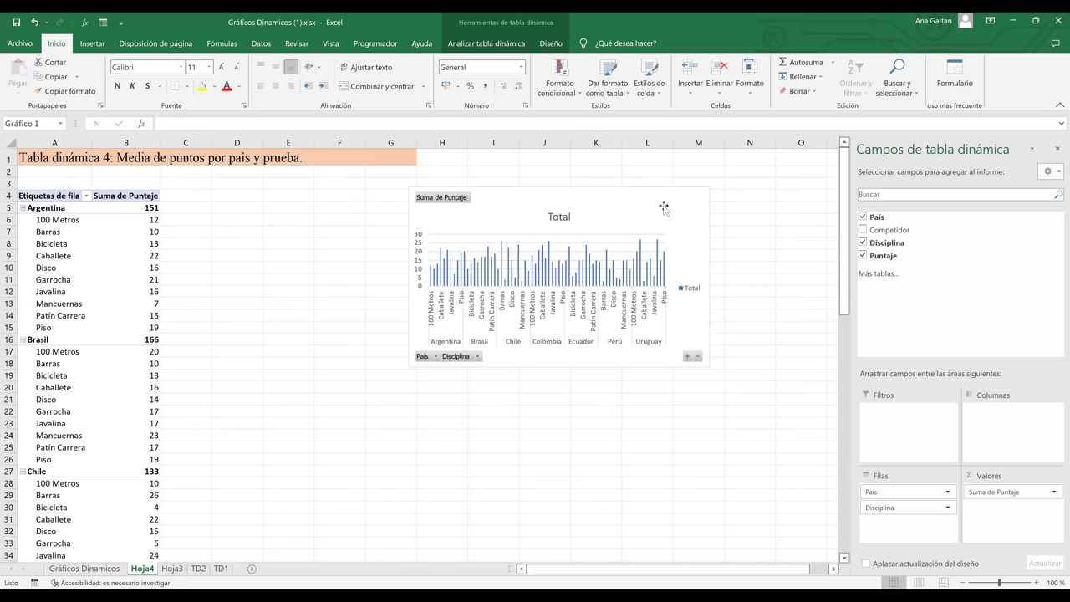
Step: Change the Puntaje value field's summary calculation to Promedio
click(1001, 493)
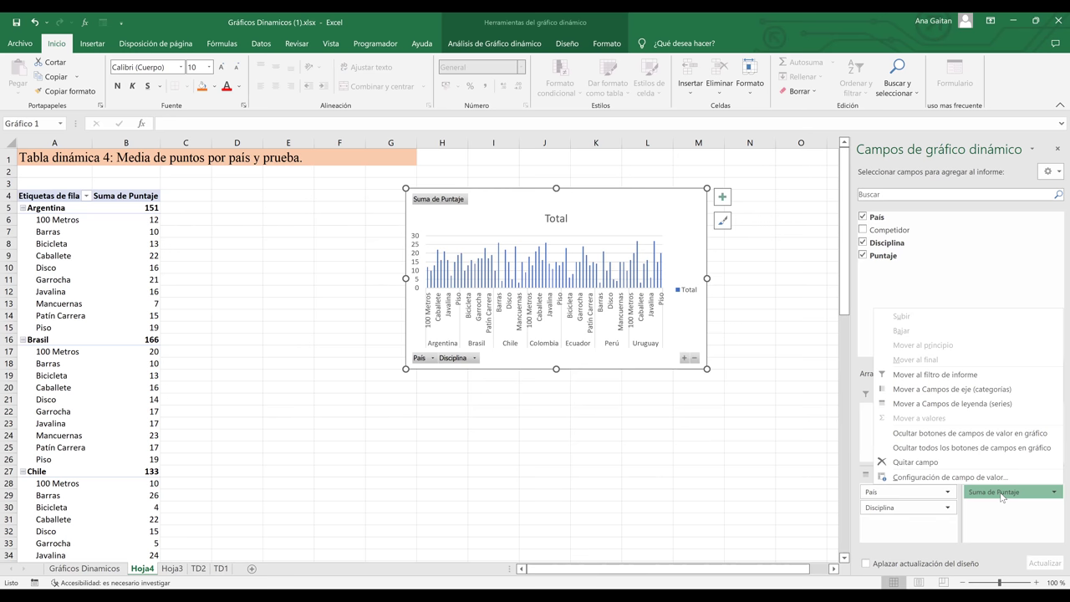
click(1008, 511)
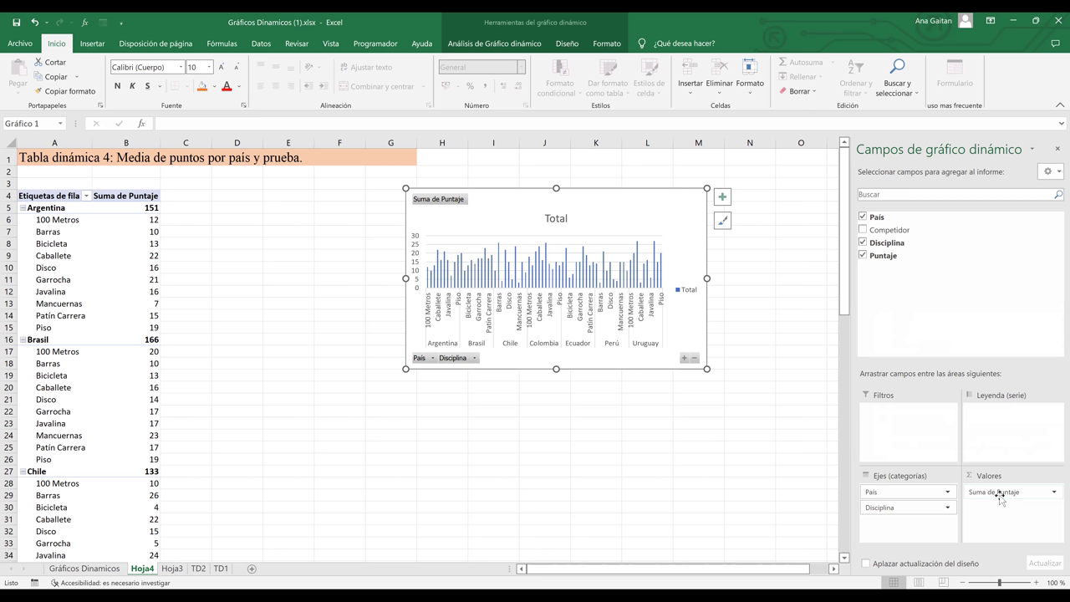
click(1053, 491)
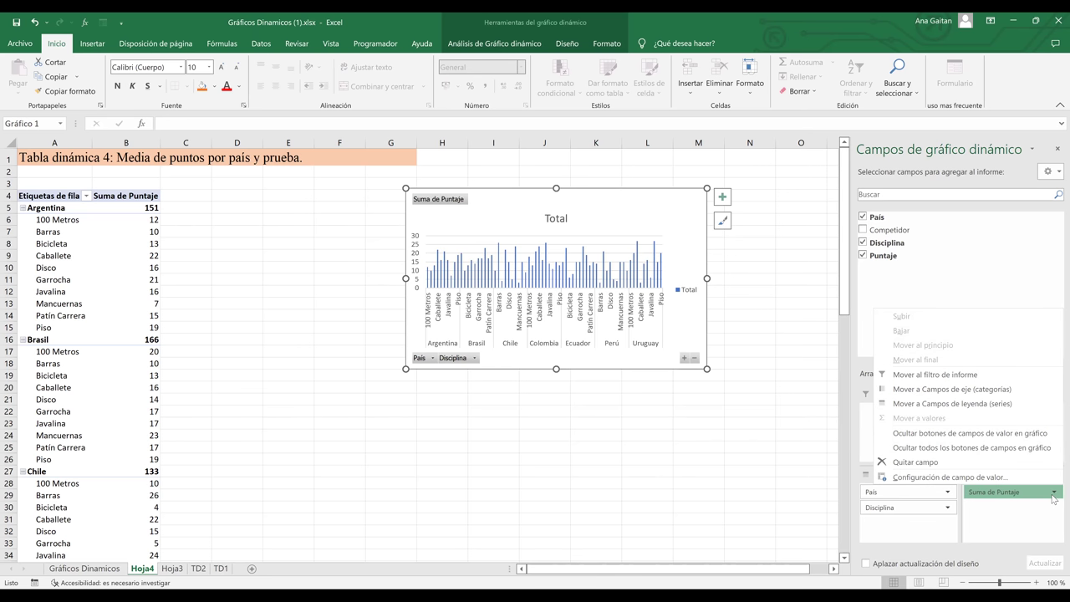
click(992, 483)
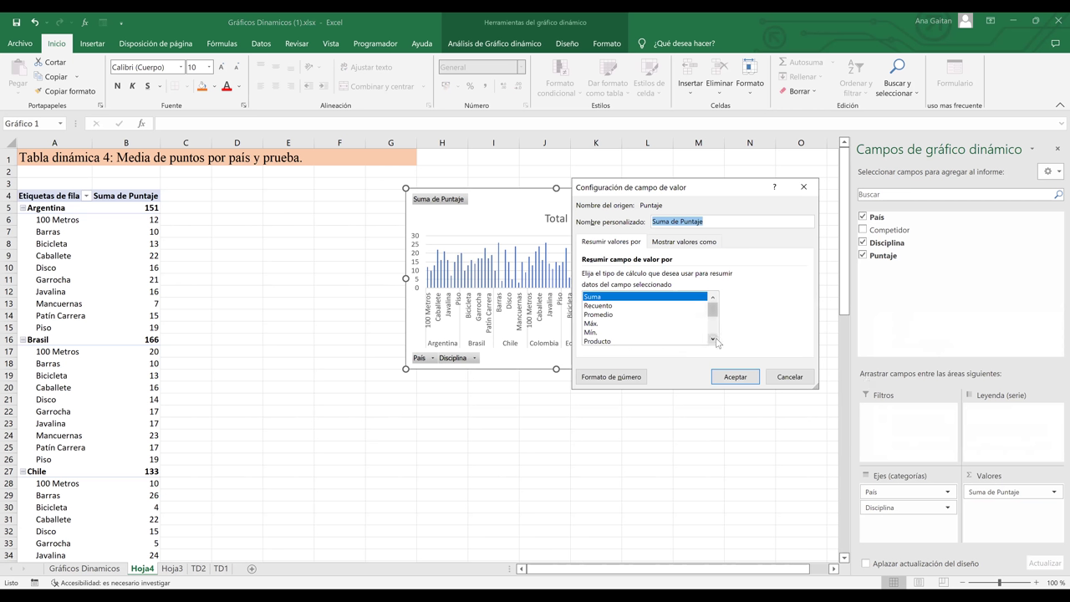
click(596, 315)
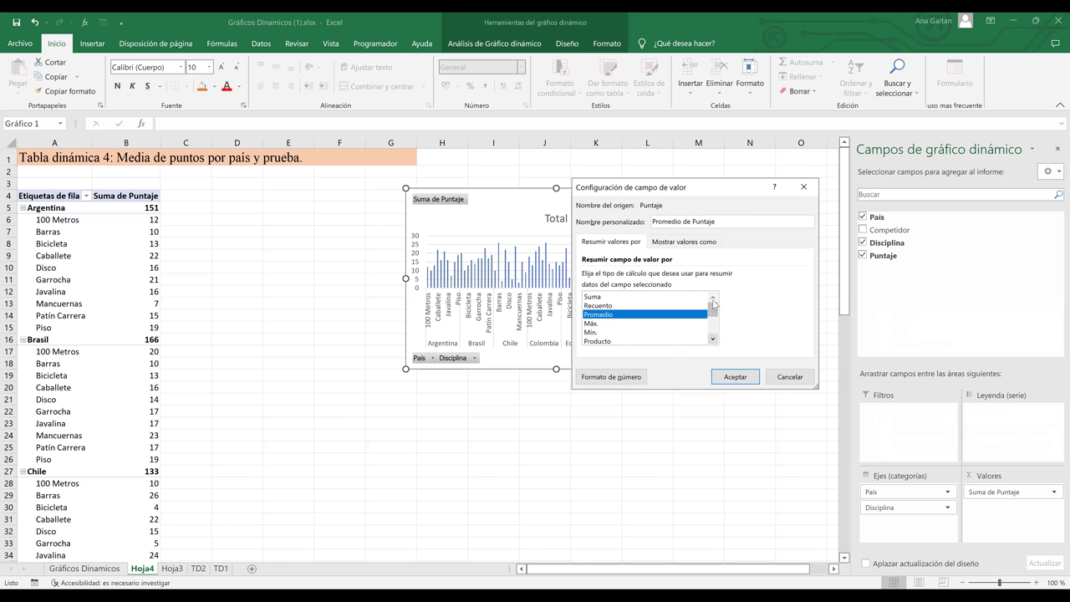
scroll(713, 305, down, 2)
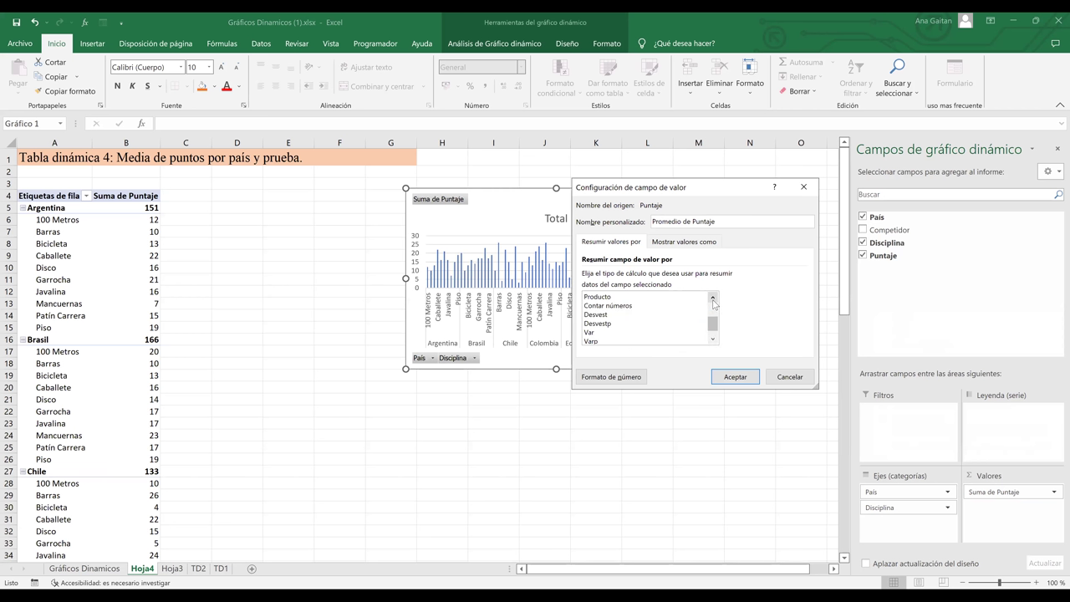
click(713, 299)
click(713, 299)
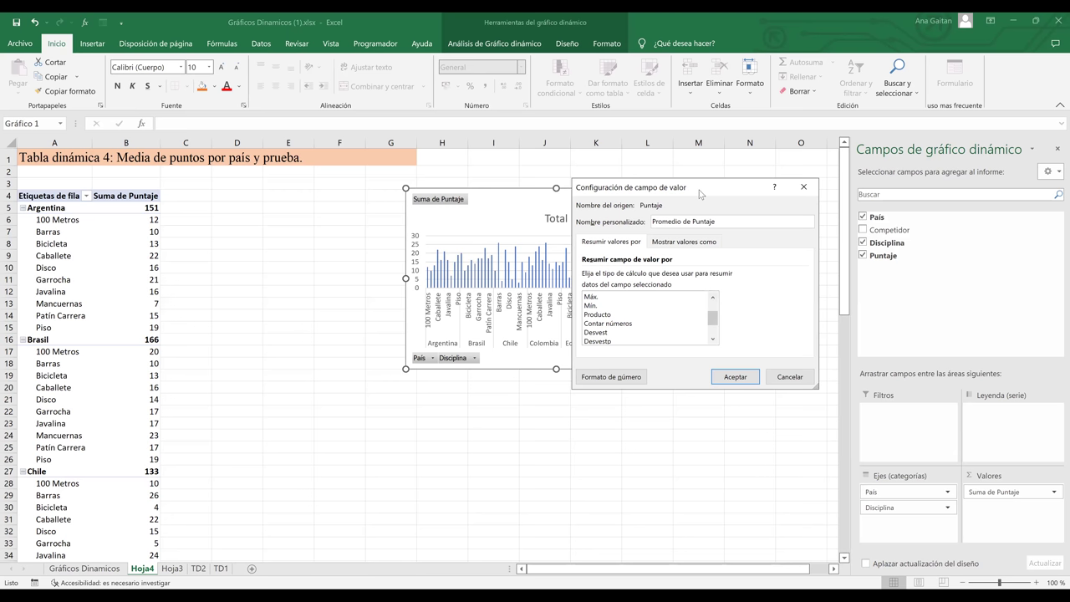
drag(699, 190, 840, 160)
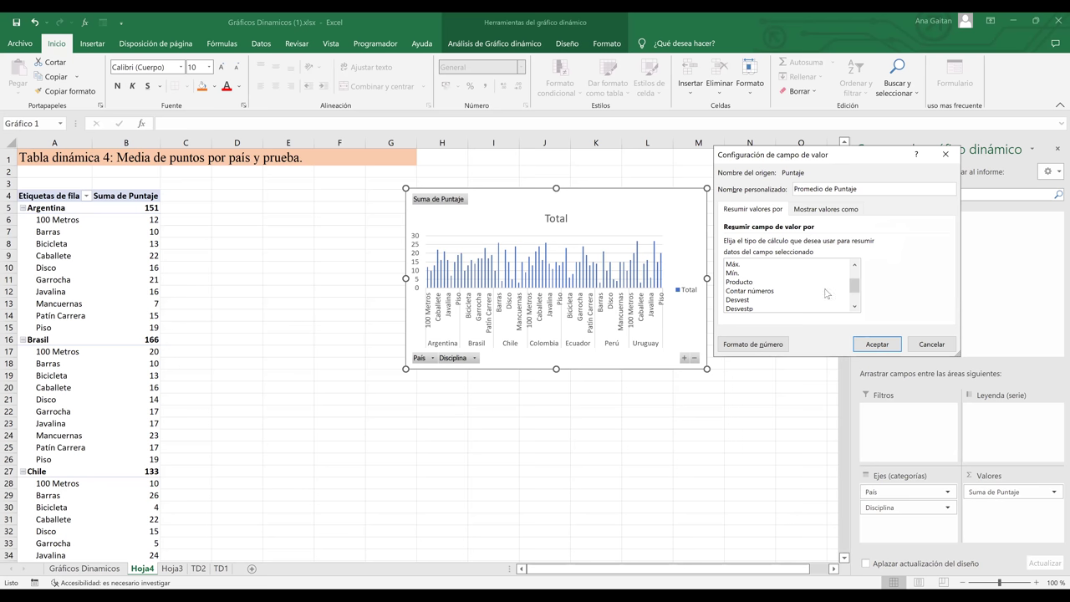
drag(855, 285, 855, 271)
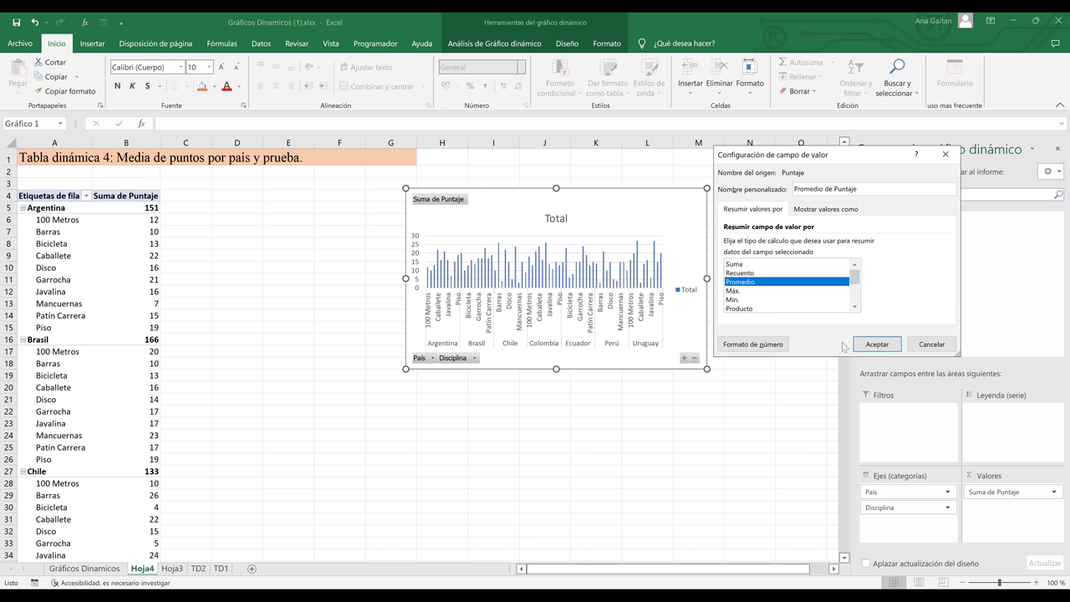
click(874, 350)
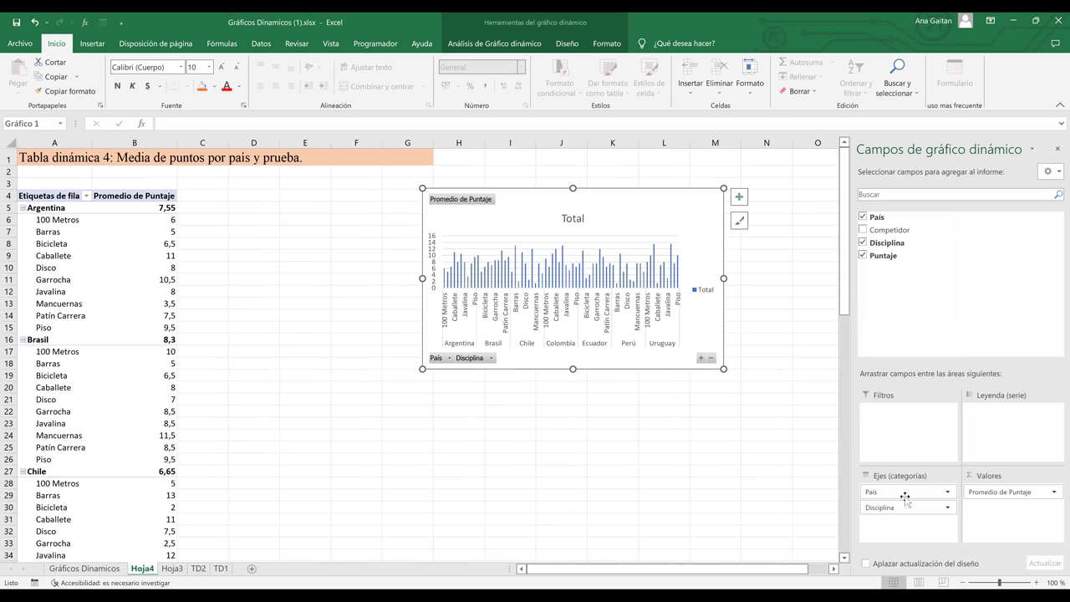
Step: Examine the average scores by country and discipline through the whole pivot table, down to the Total general row
drag(1018, 497, 1018, 498)
drag(1018, 496, 886, 511)
scroll(849, 326, down, 4)
scroll(854, 418, down, 8)
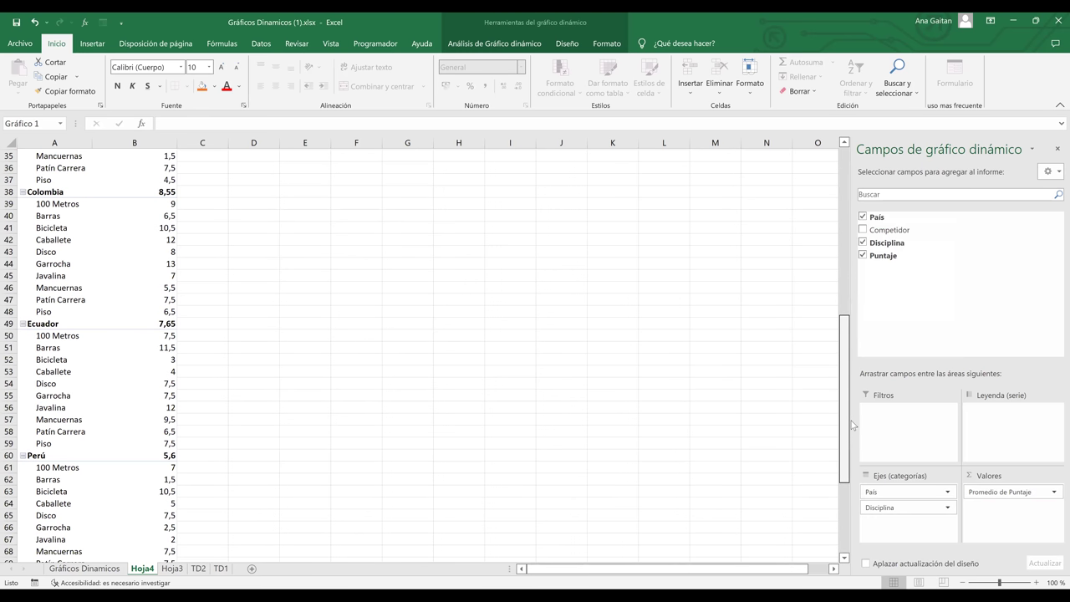
scroll(844, 514, down, 5)
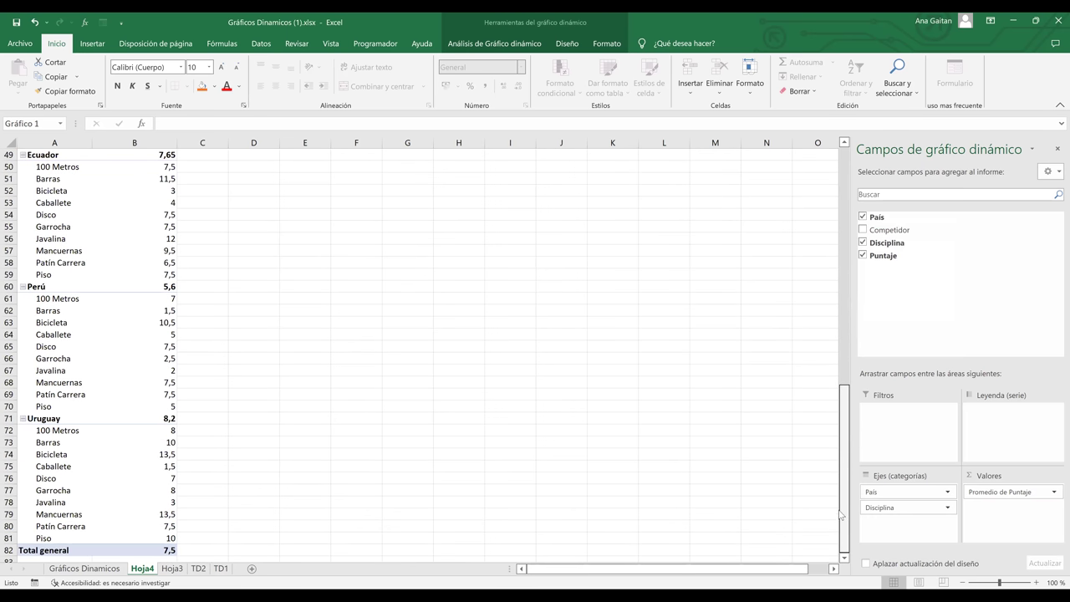
scroll(835, 424, up, 4)
scroll(830, 256, up, 7)
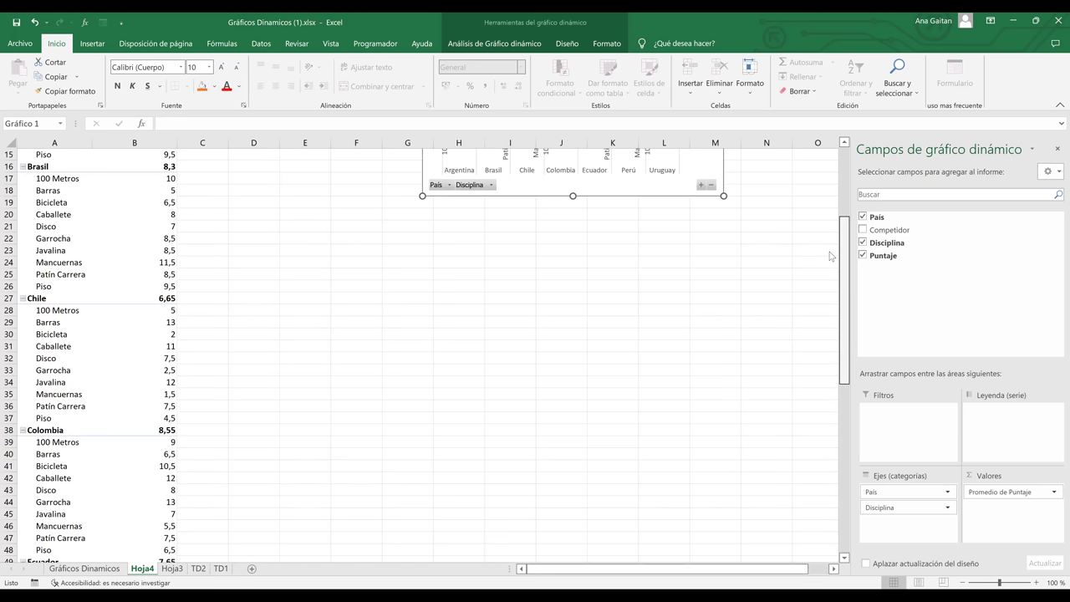
scroll(829, 253, up, 4)
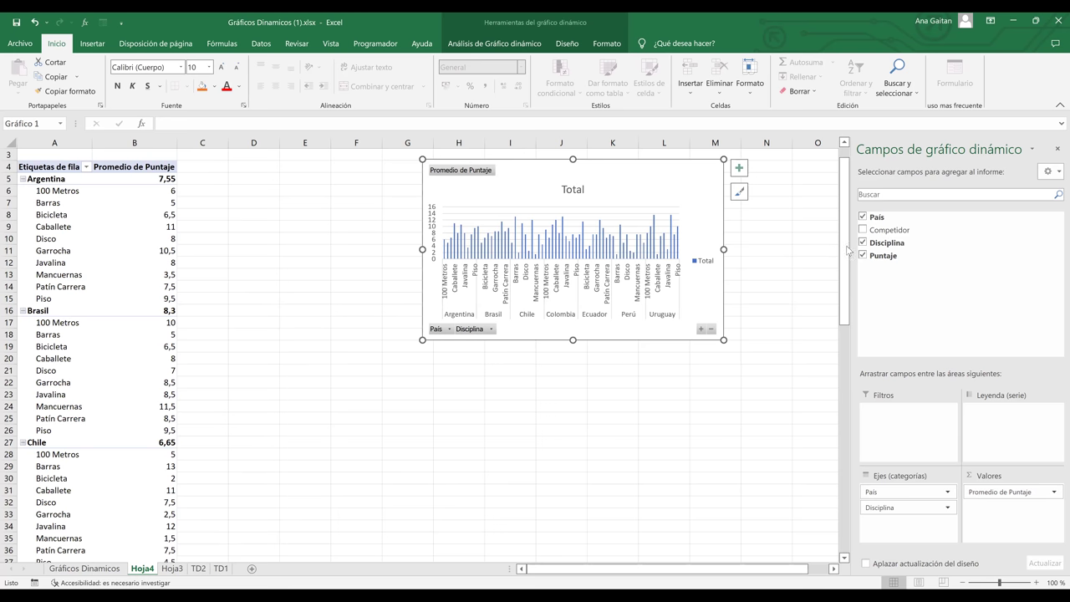
scroll(847, 246, up, 1)
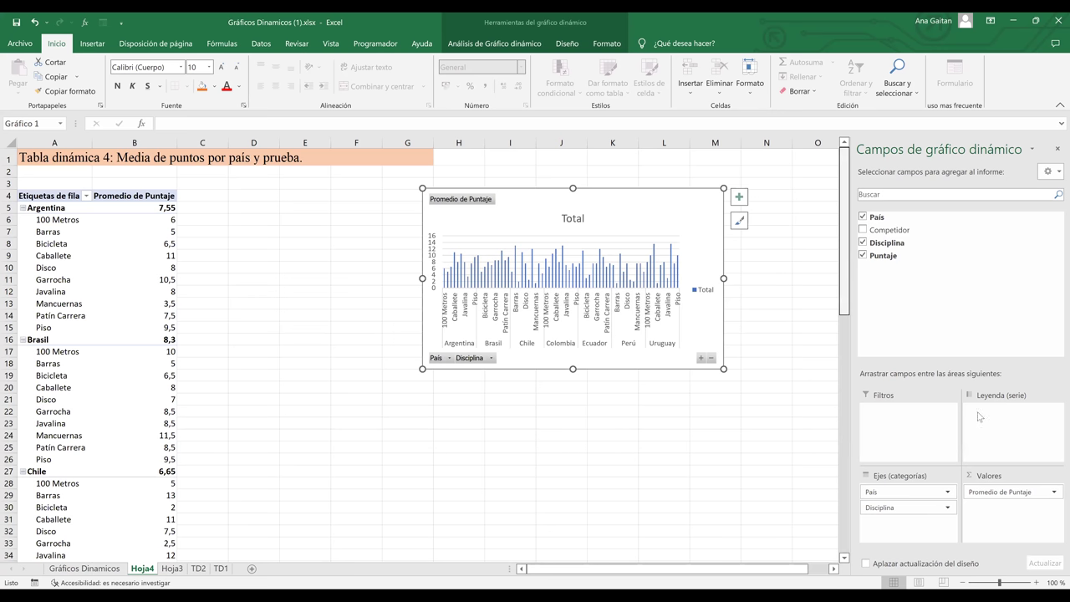
Step: Move the Disciplina field from the pivot table's rows to its columns, and enlarge the chart to reach about column Q
key(Escape)
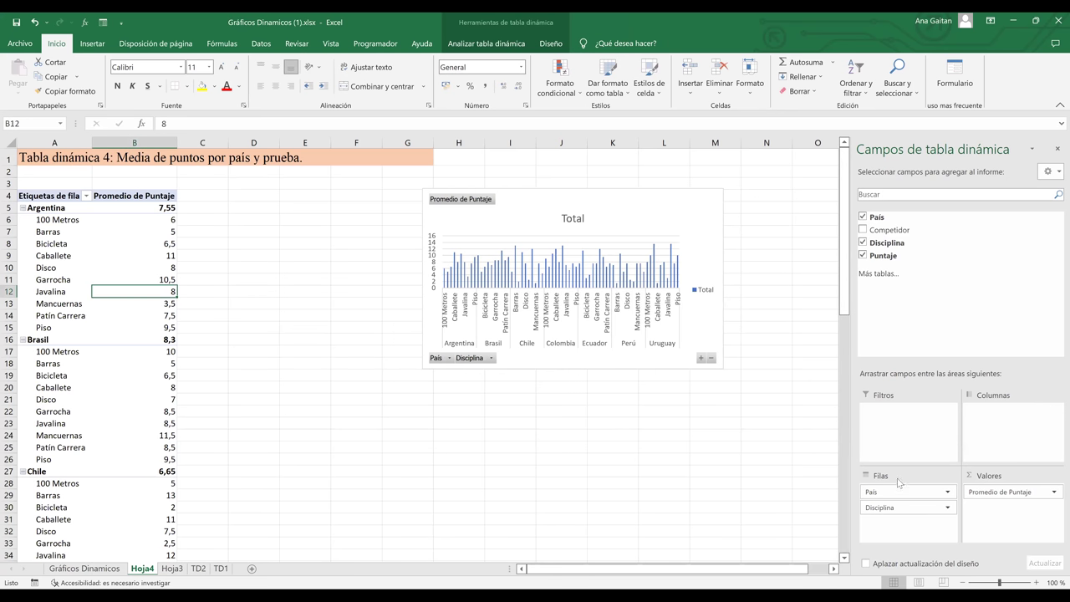
drag(875, 511, 1002, 449)
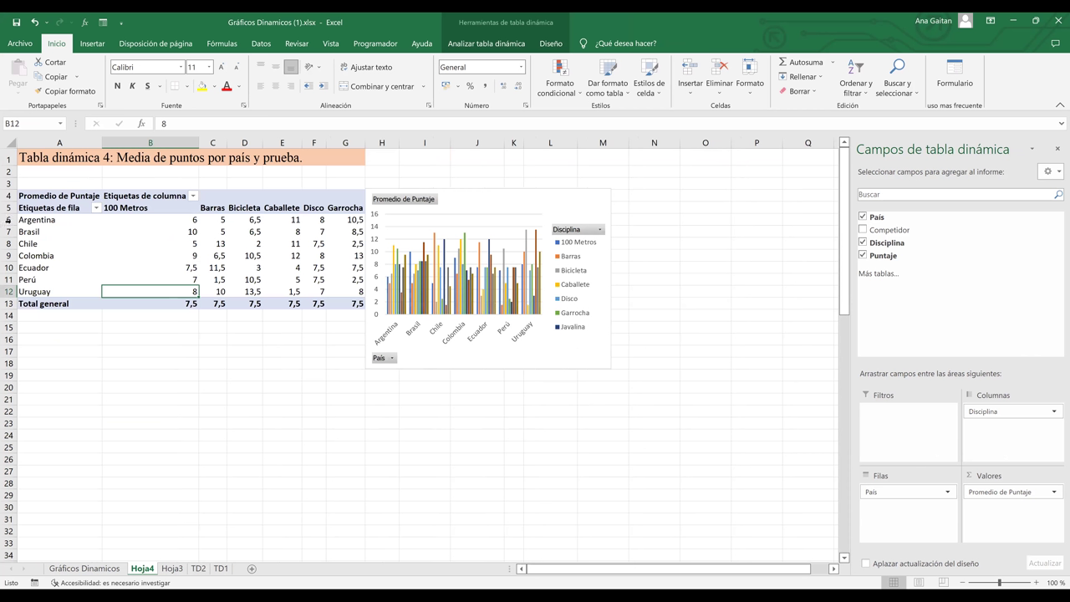
click(157, 207)
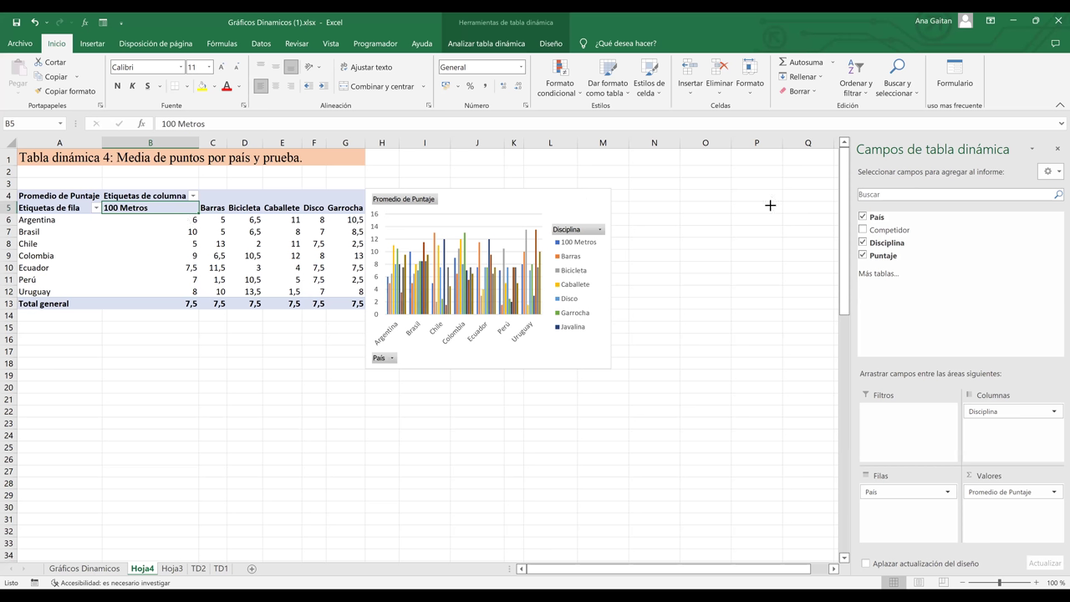
drag(610, 189, 830, 168)
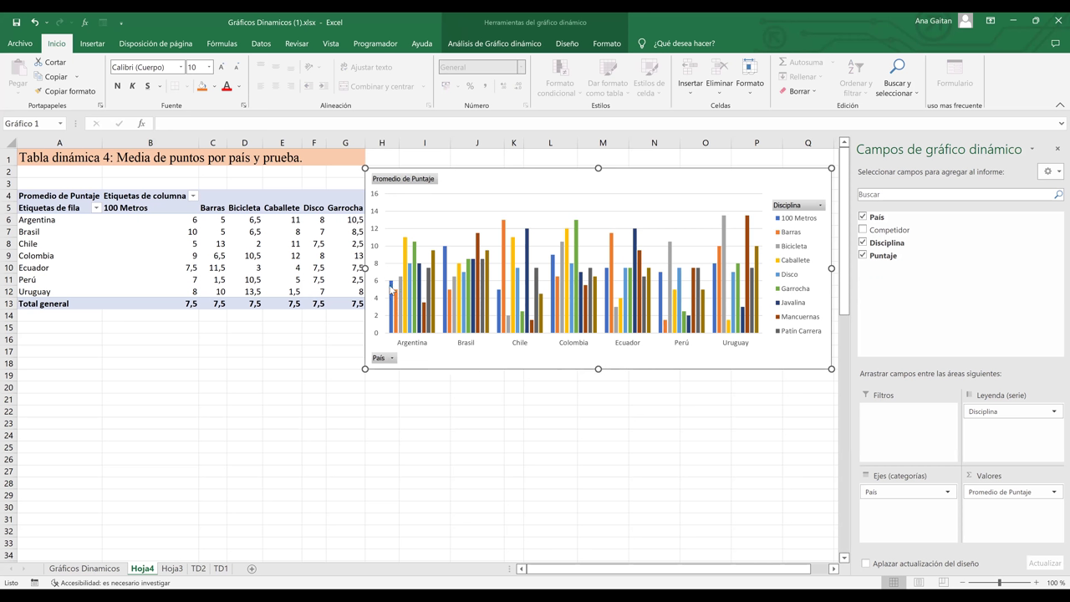
Step: Compare Argentina's 100 Metros column in the chart with its average in the pivot table
mouse_move(391, 288)
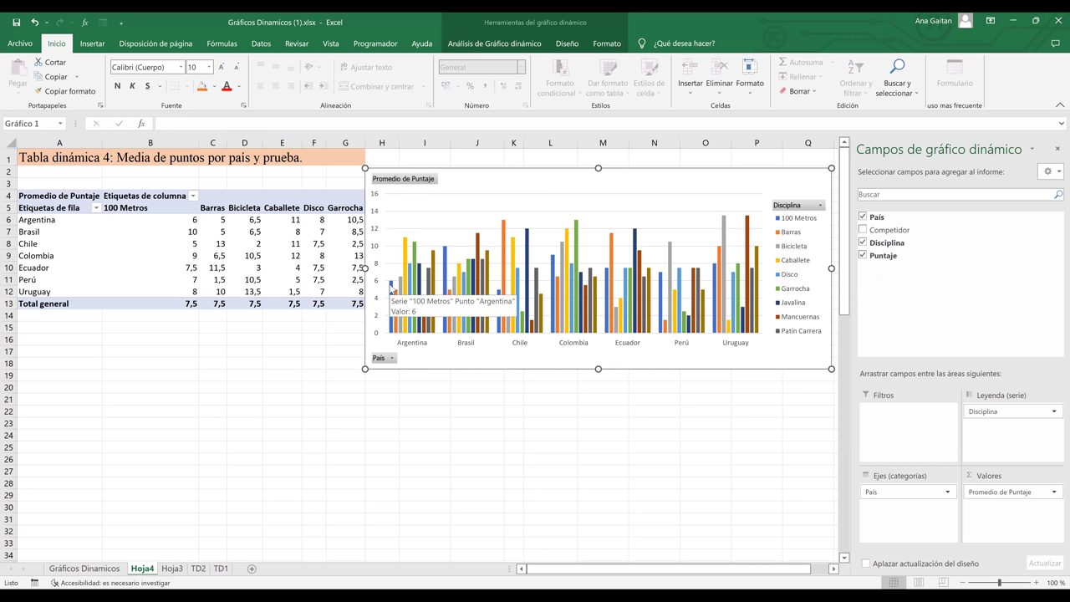
click(391, 287)
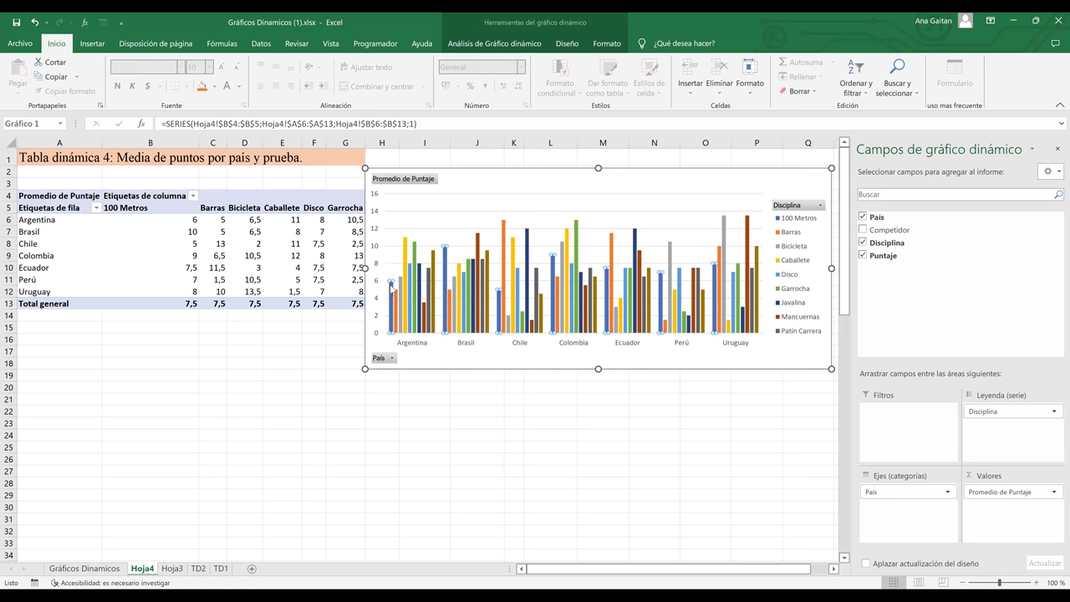
click(185, 222)
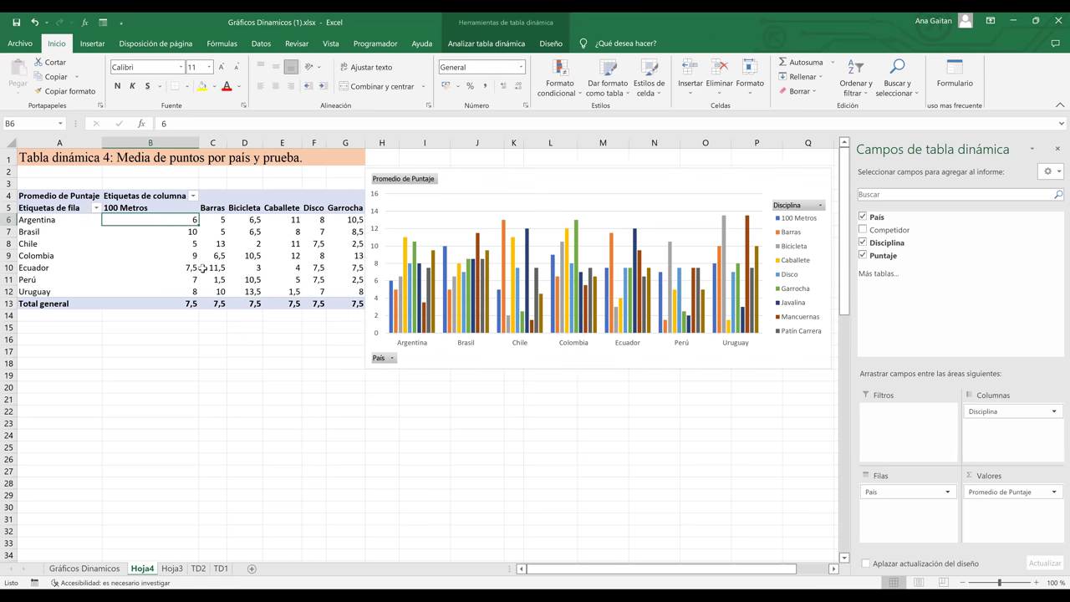
click(255, 362)
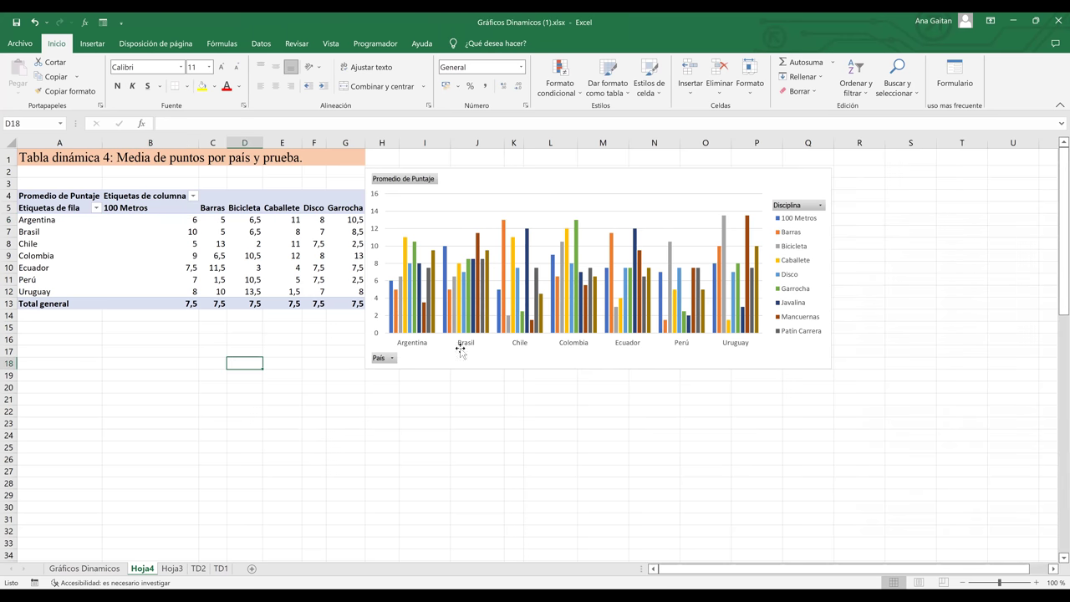
Step: Move the pivot chart below the pivot table so that it covers none of the table's columns
click(622, 368)
drag(623, 369, 627, 397)
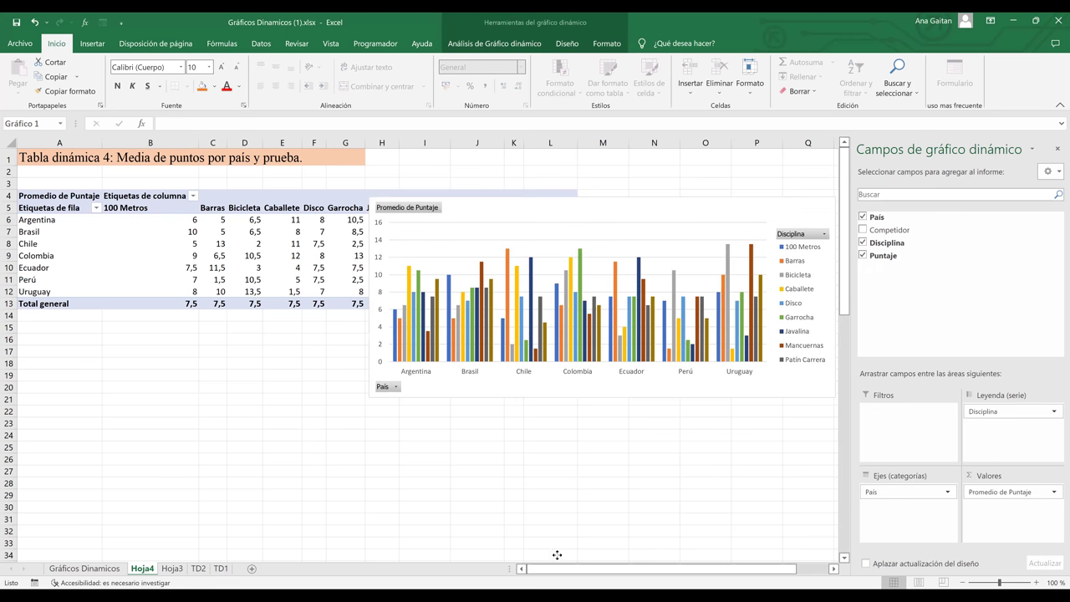
drag(556, 555, 529, 549)
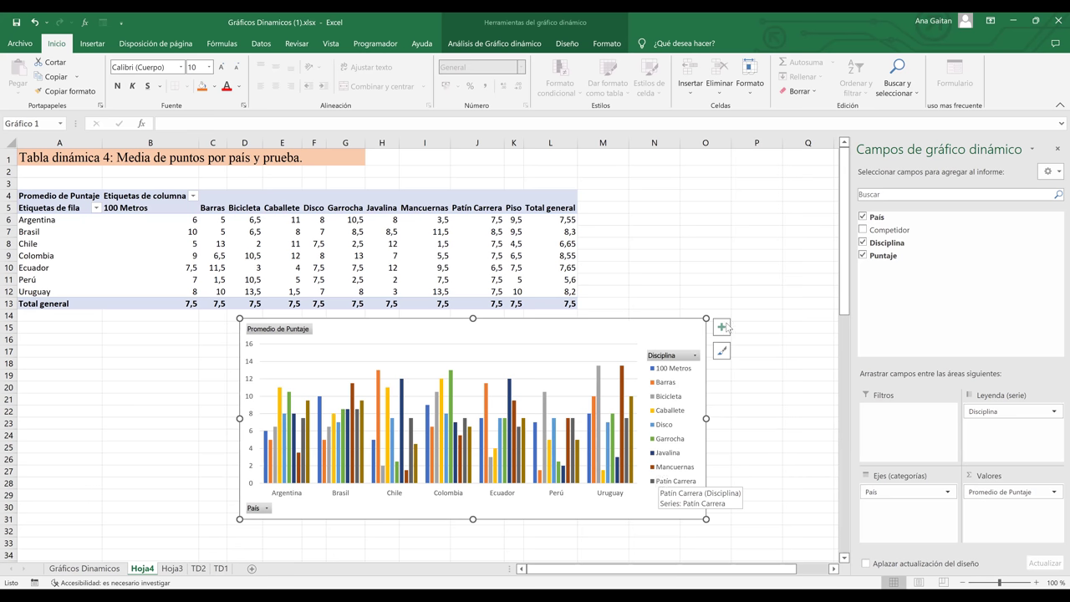
click(669, 216)
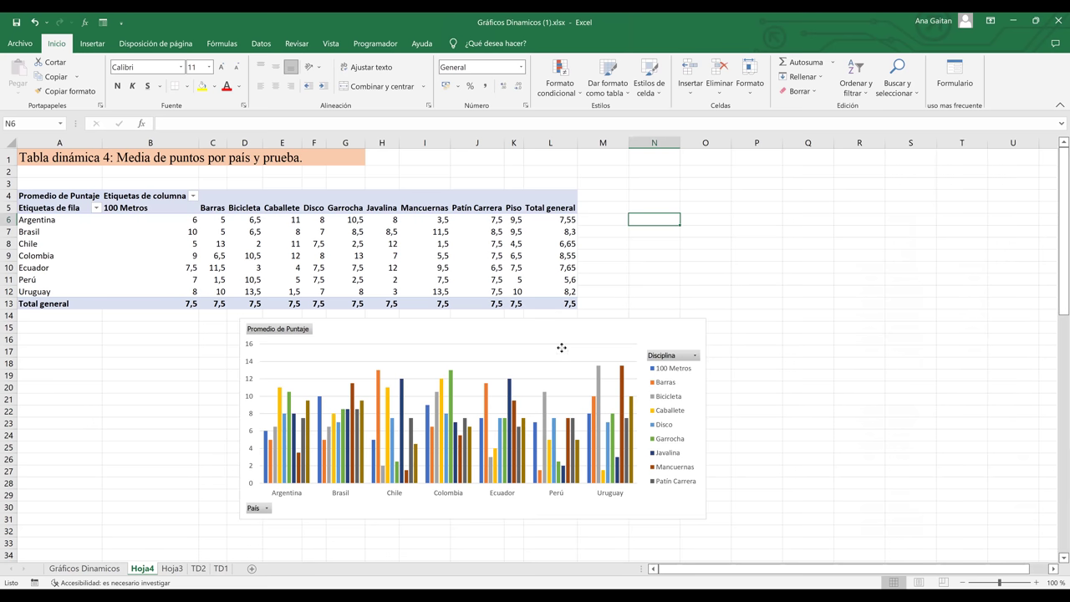
click(561, 349)
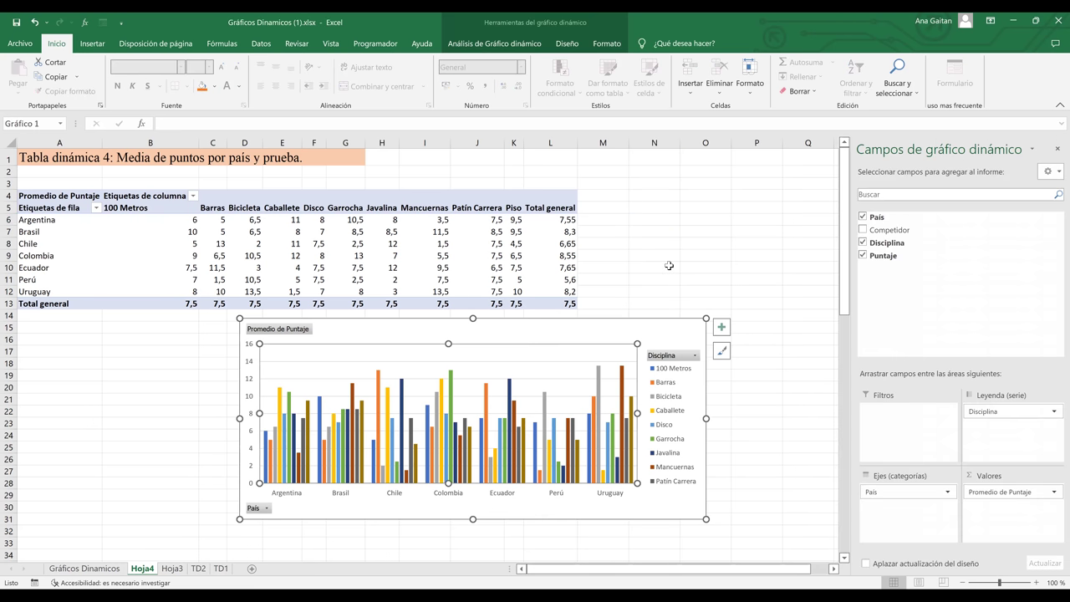
click(590, 265)
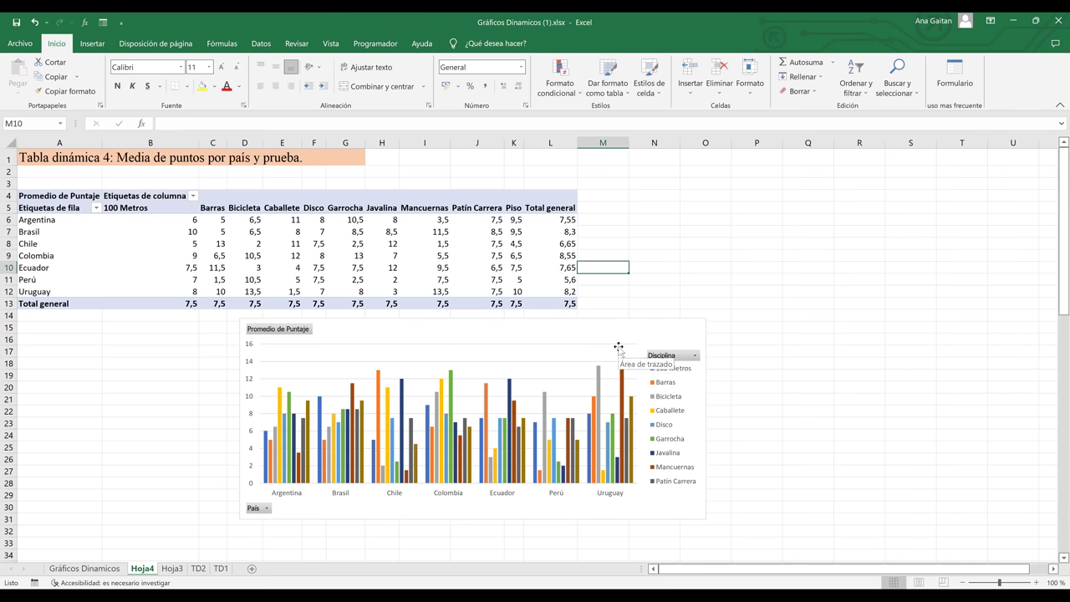
click(745, 222)
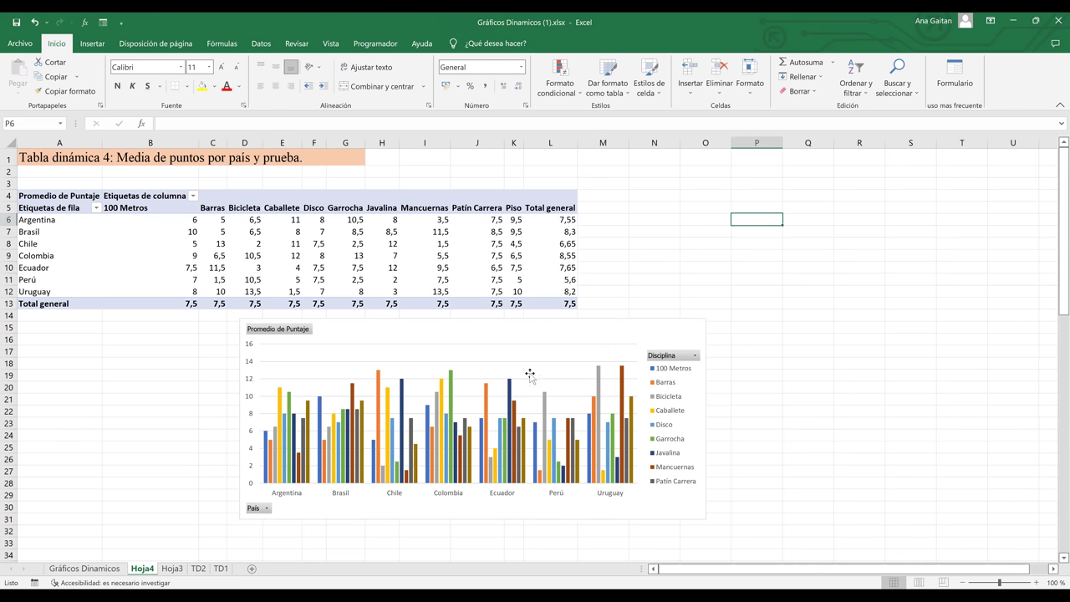